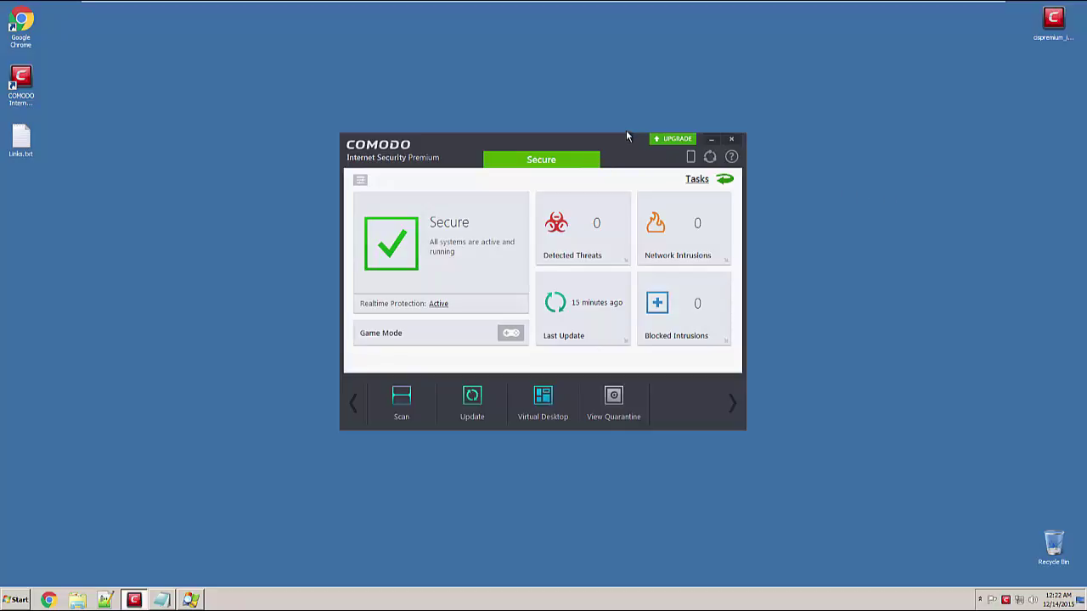
- Examine the General, Firewall, Sandbox and Advanced task groups, and return to the home screen
drag(616, 151, 631, 173)
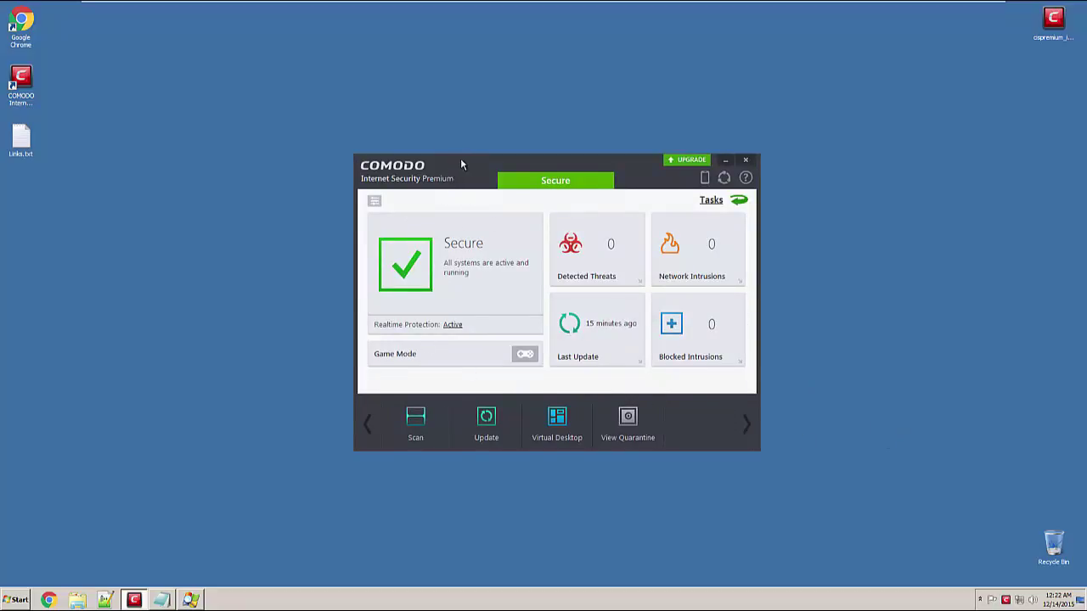
drag(460, 158, 448, 123)
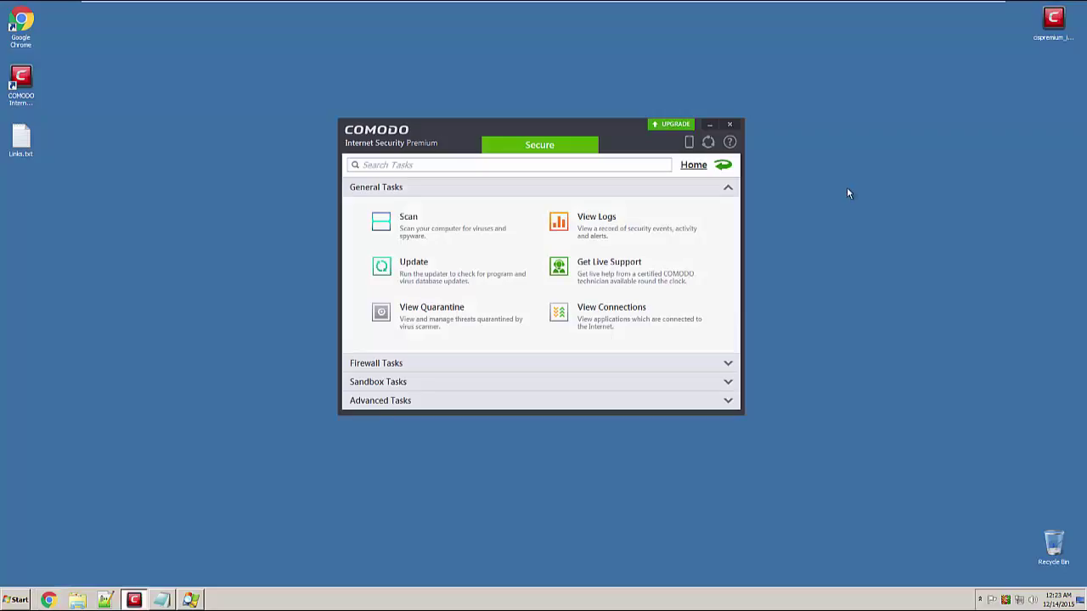
click(703, 164)
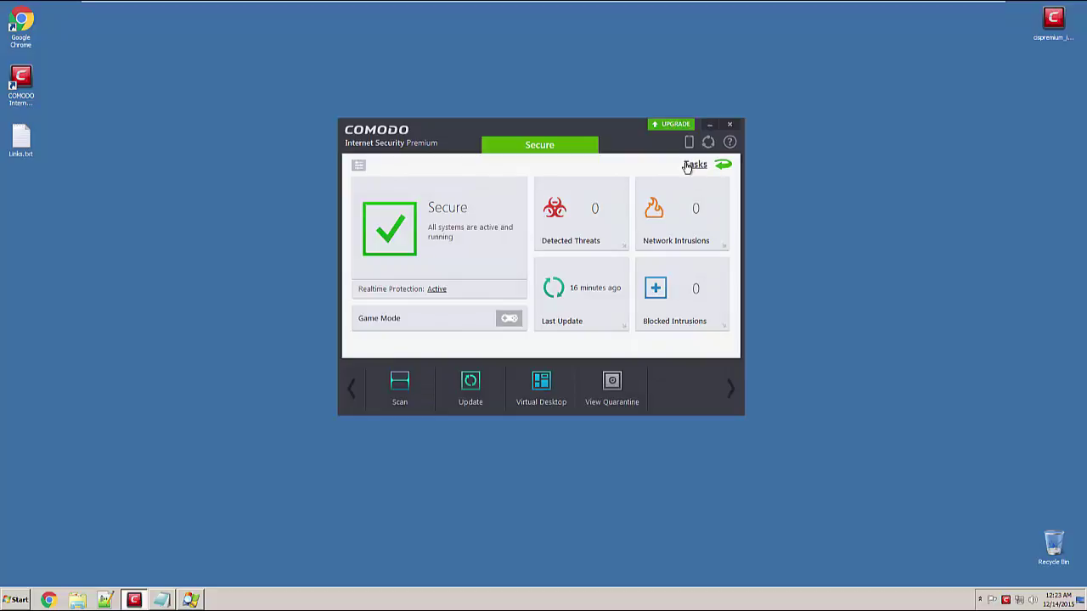
click(689, 167)
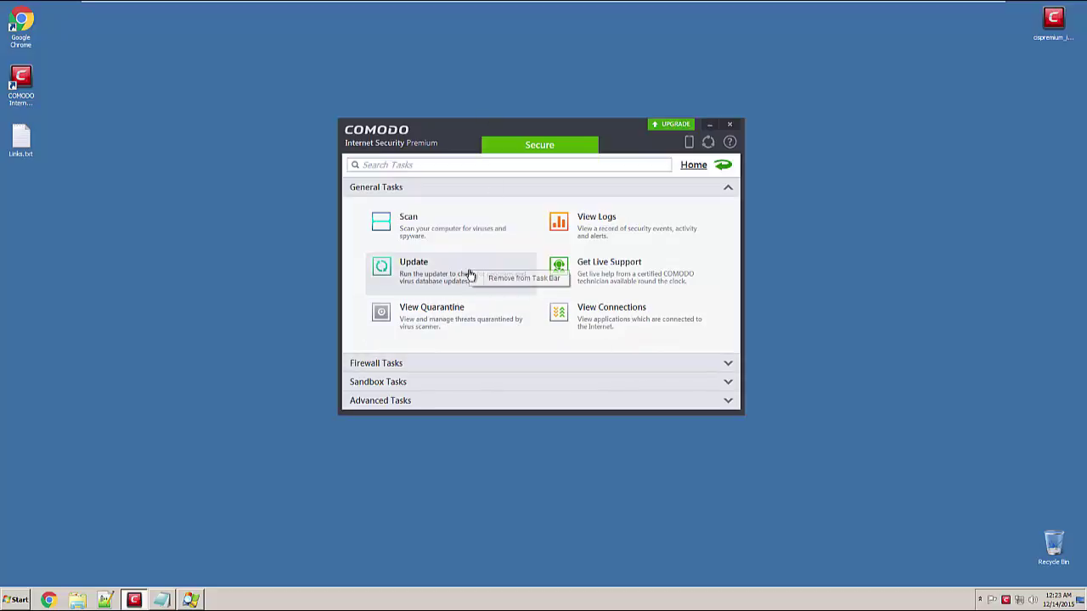
click(619, 365)
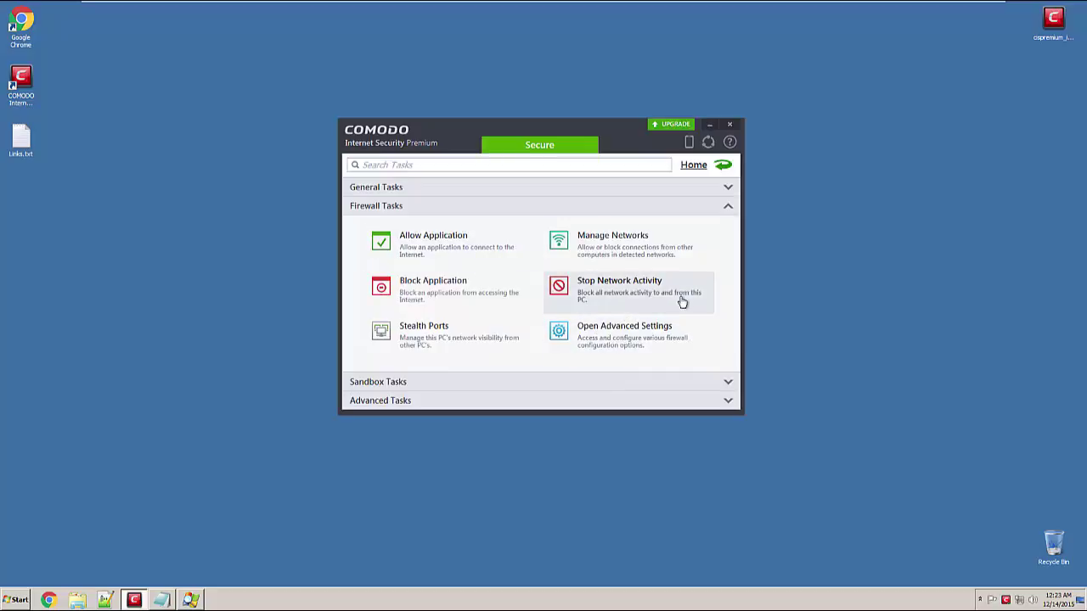
click(494, 382)
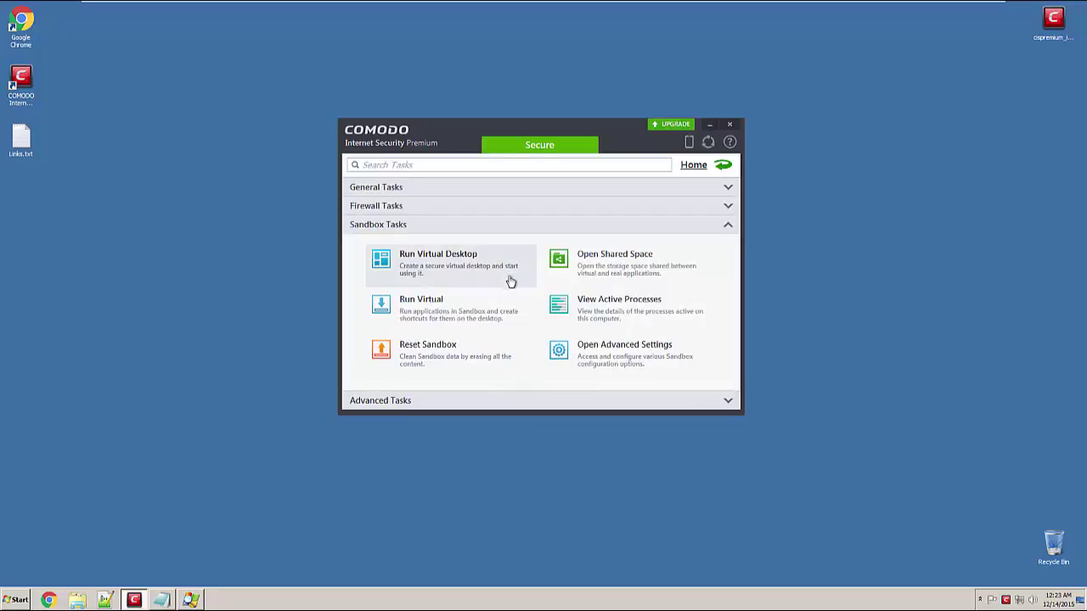
click(543, 406)
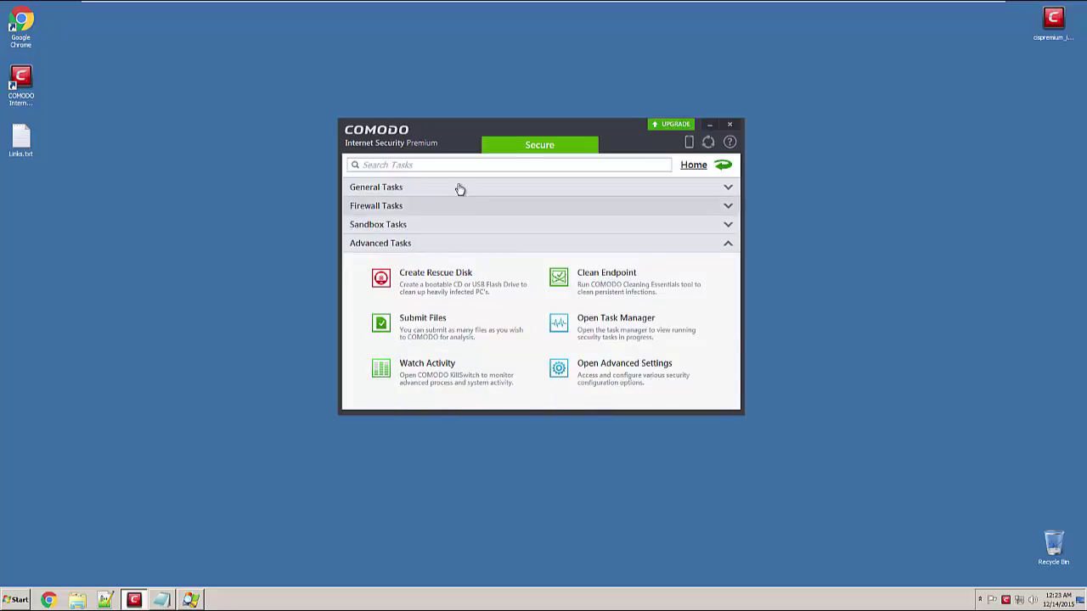
click(413, 190)
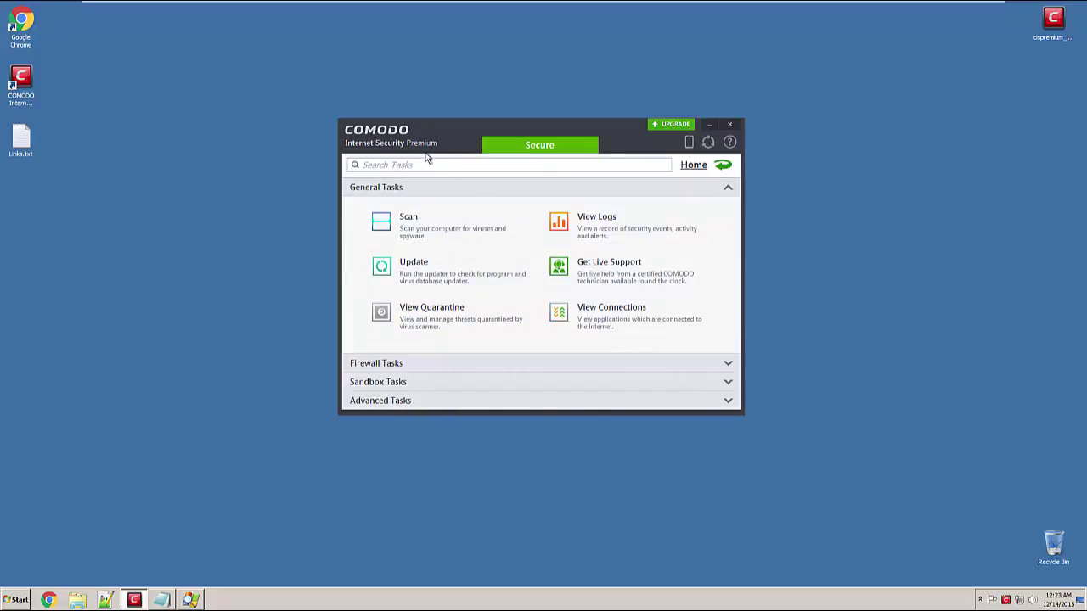
click(525, 148)
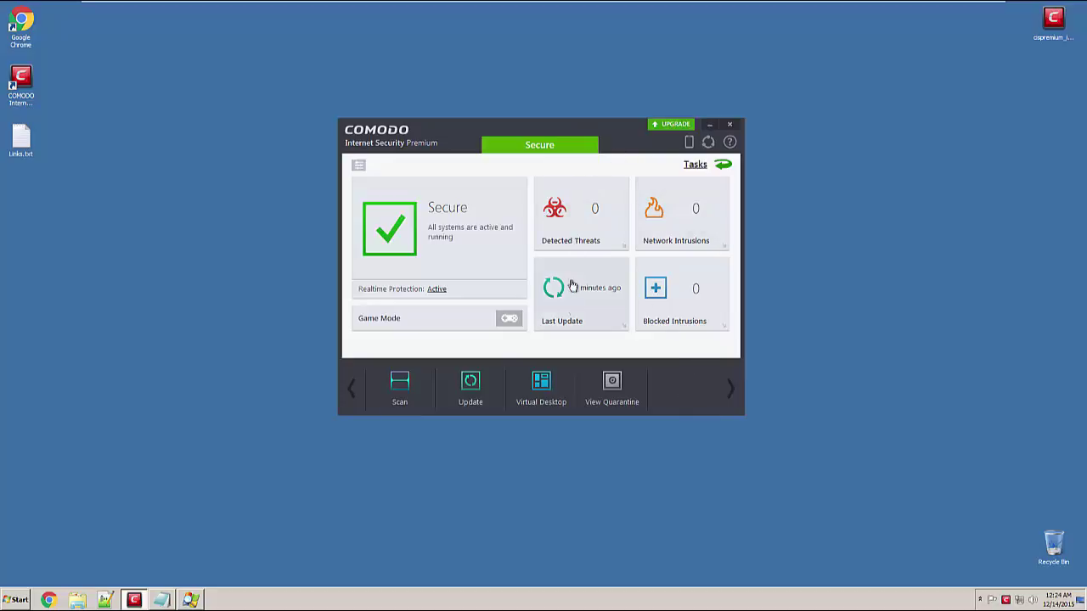
- Show the home screen's detailed status view with the Antivirus, Auto-Sandbox, HIPS, Viruscope and Firewall components
click(702, 168)
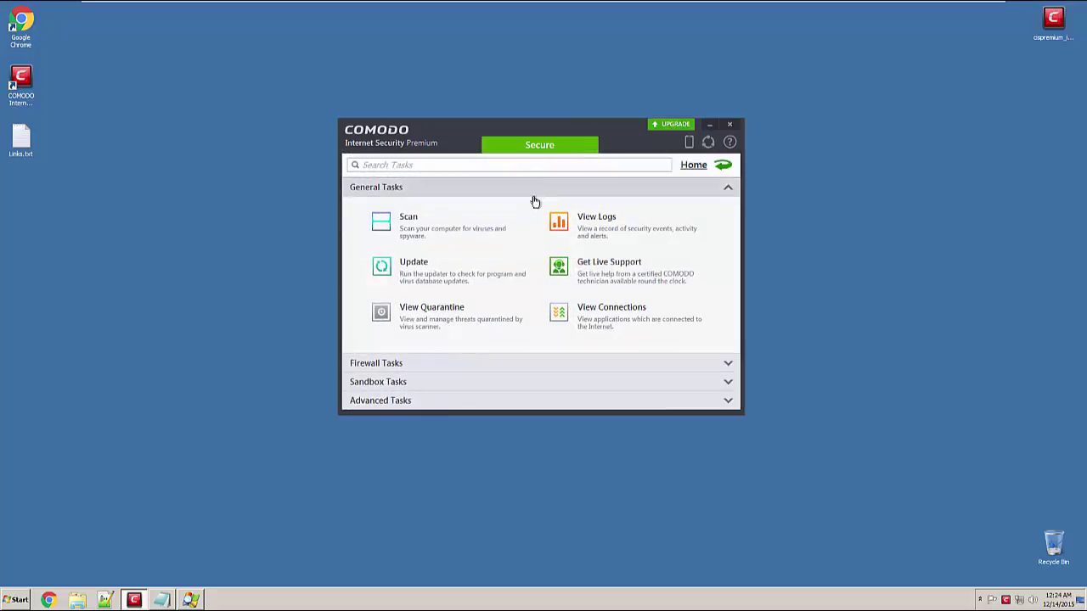
click(696, 169)
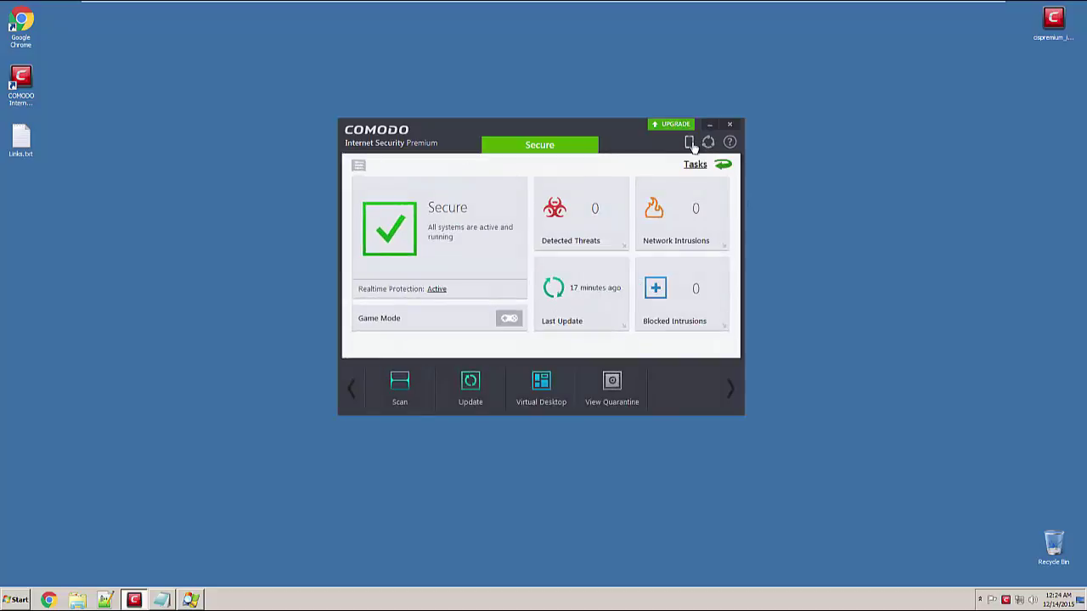
click(358, 167)
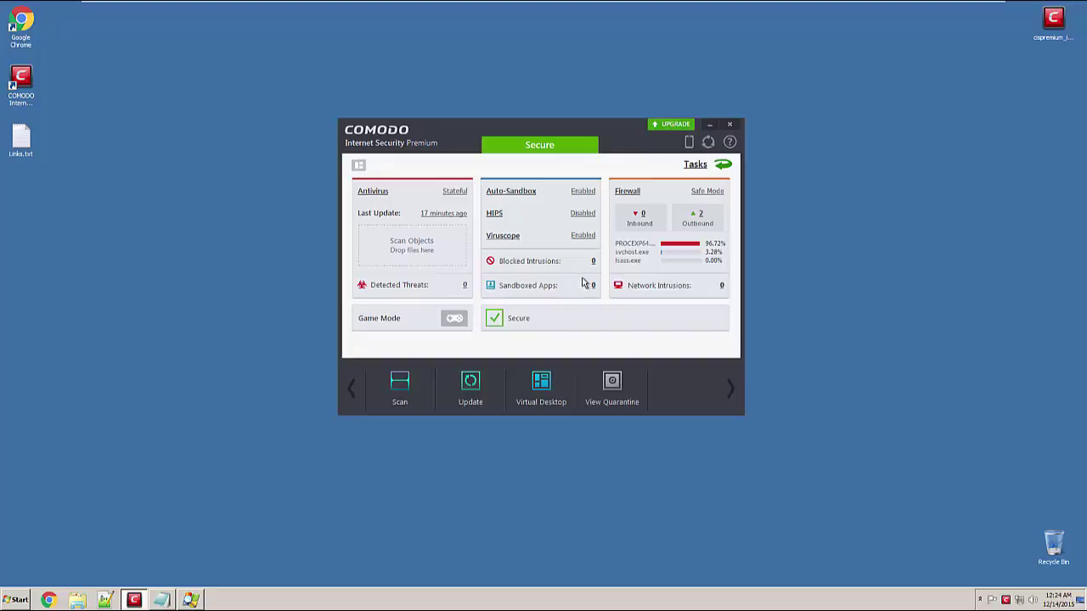
- Review the User Interface page of Advanced Settings from the Advanced Tasks group, and close it without saving
click(692, 168)
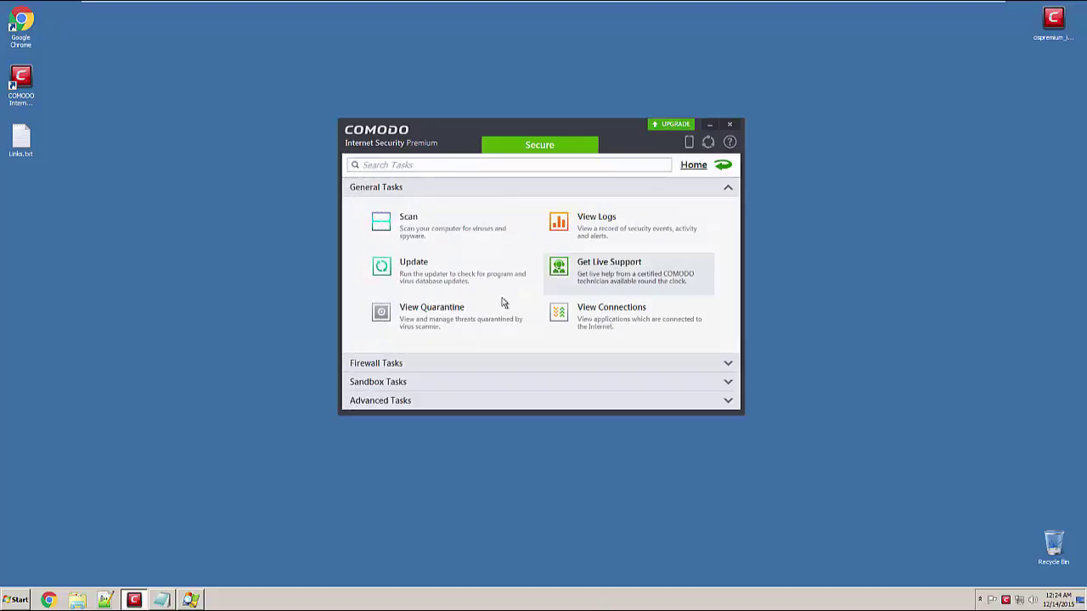
click(526, 402)
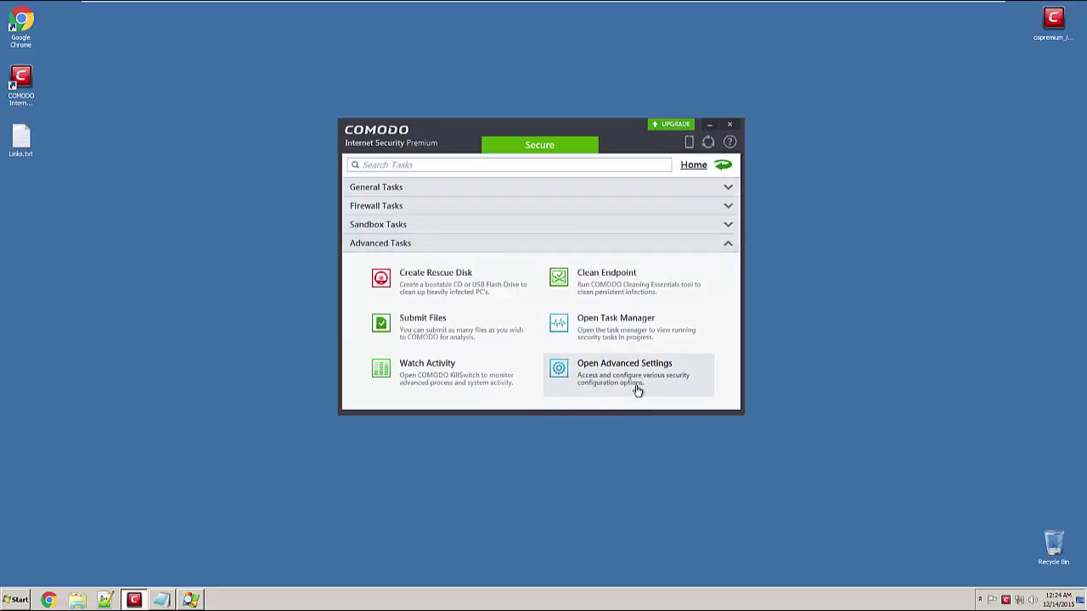
click(618, 369)
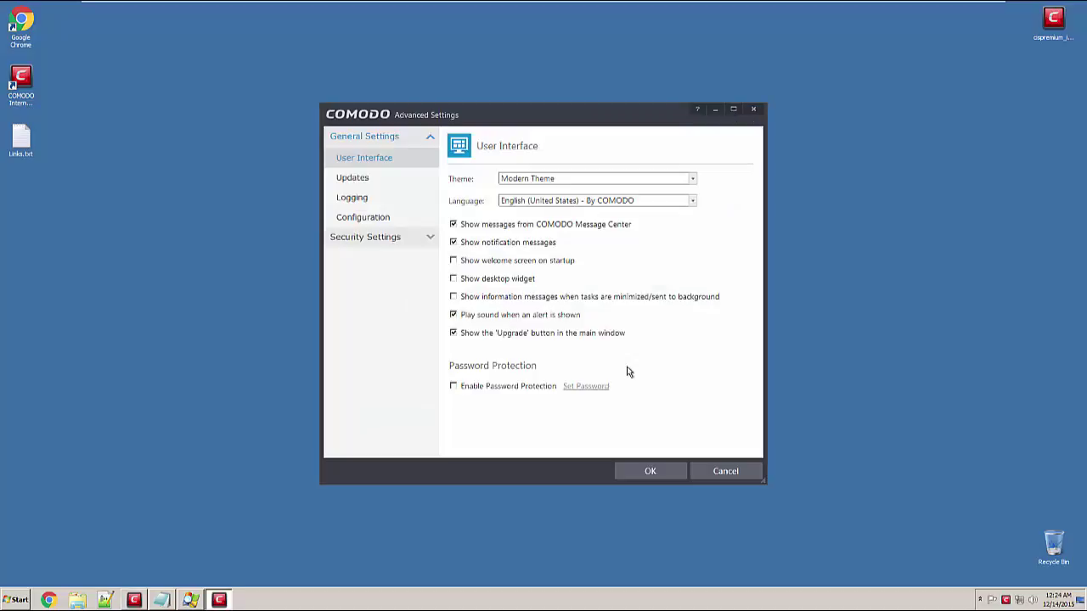
mouse_move(517, 124)
mouse_down()
mouse_move(573, 417)
mouse_move(553, 174)
mouse_move(513, 127)
mouse_up()
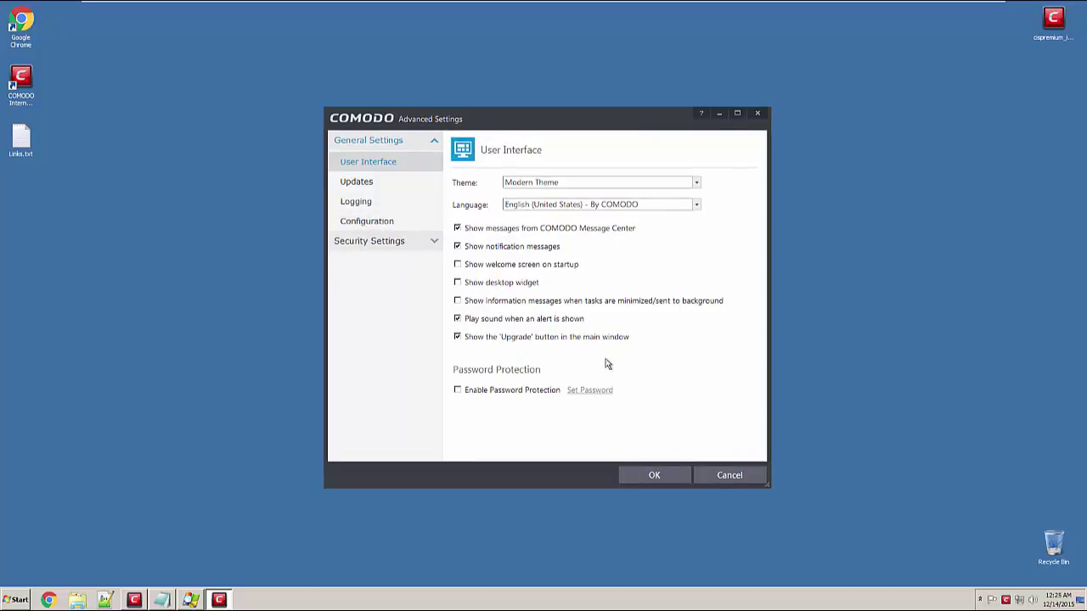
click(729, 477)
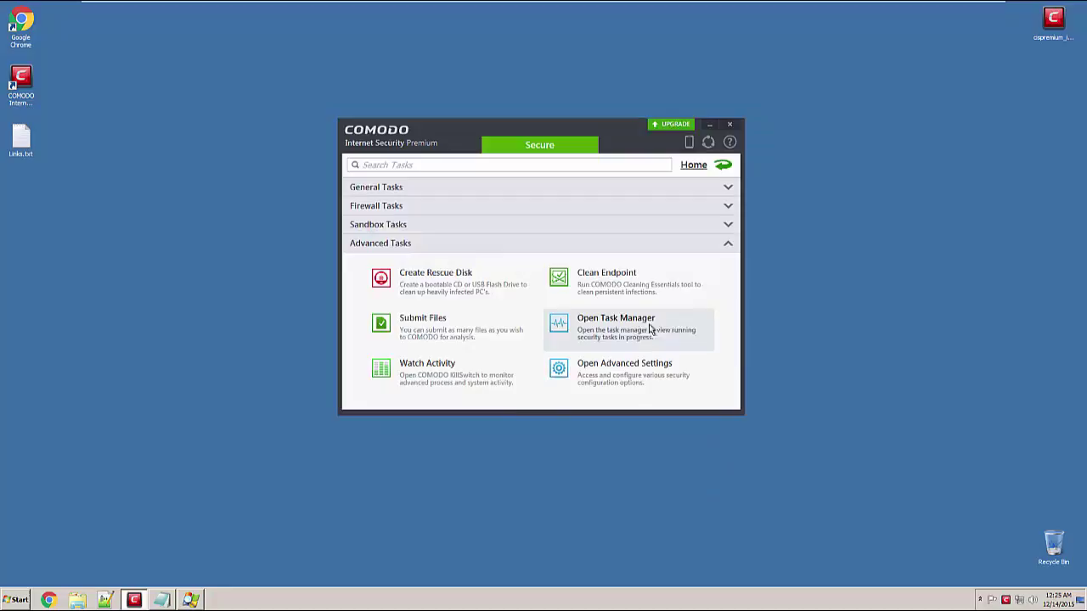
- Review the Updates, Logging and Configuration pages and the Security Settings categories in Advanced Settings, and close without saving
click(496, 208)
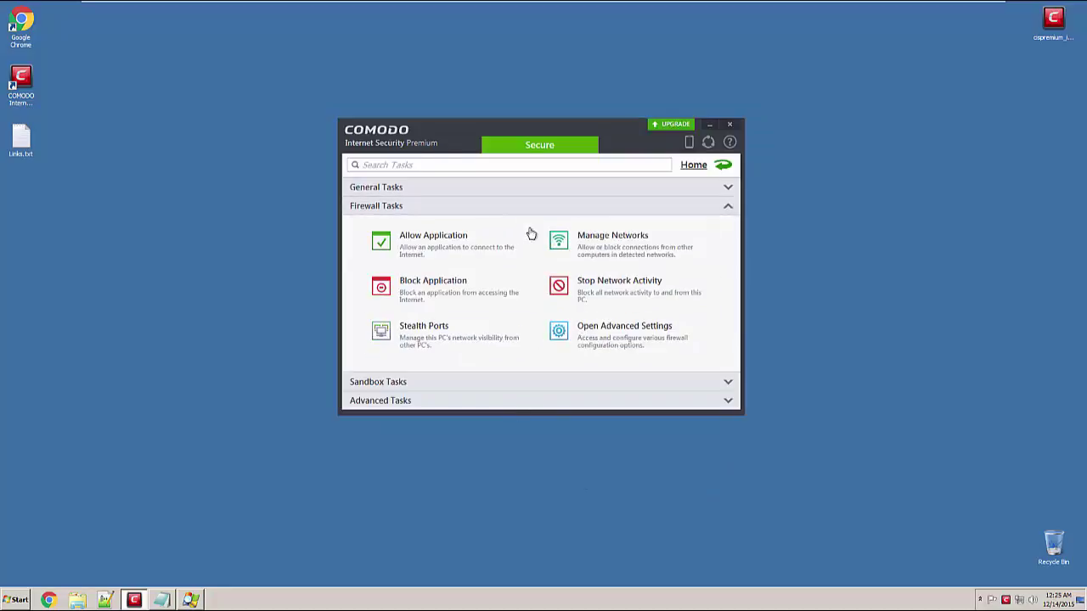
click(512, 379)
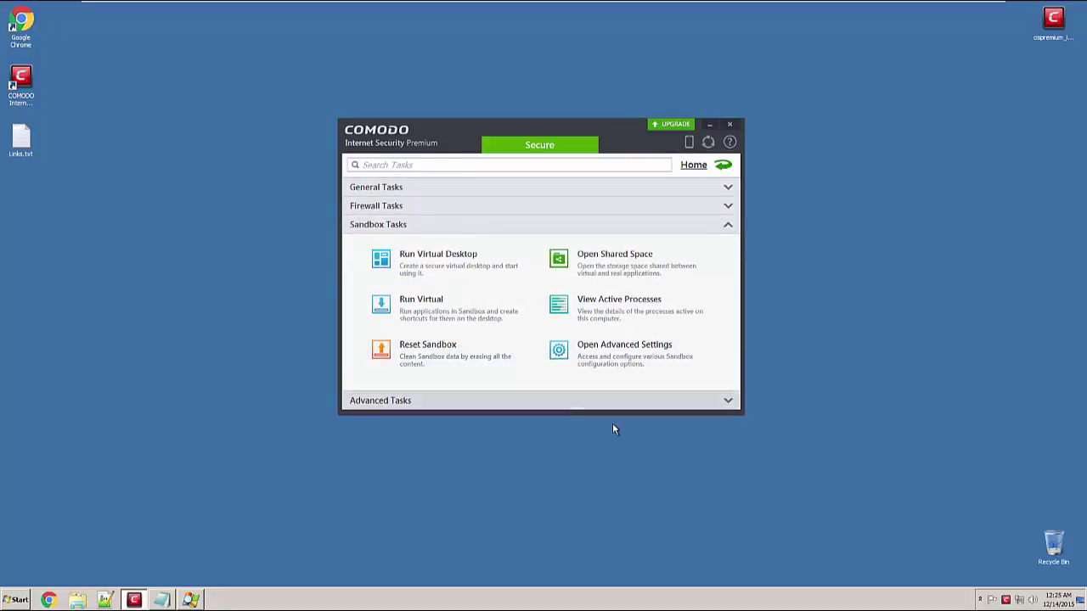
click(614, 400)
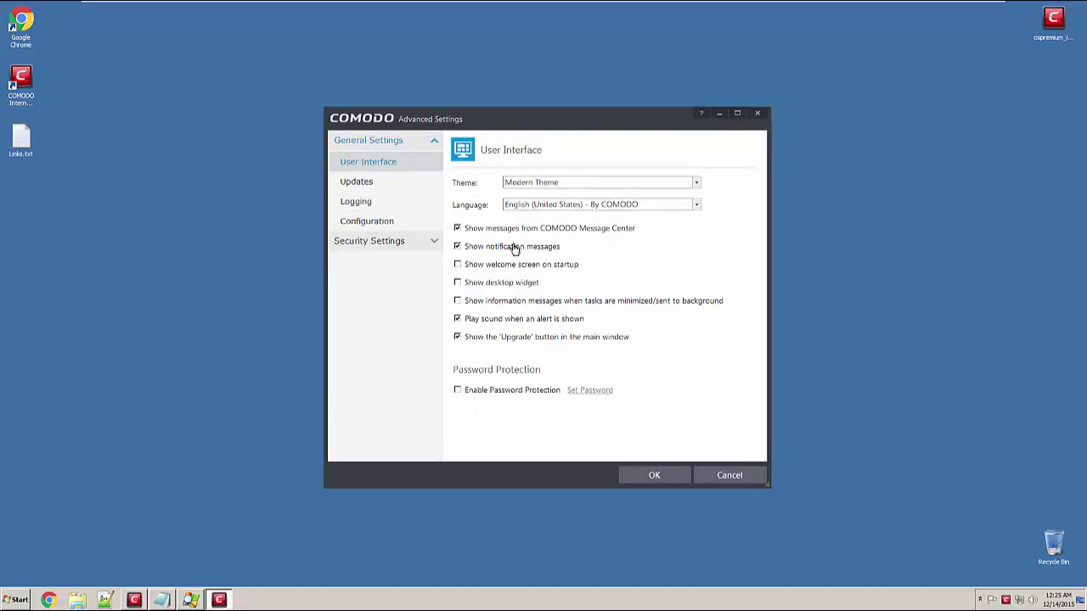
click(412, 187)
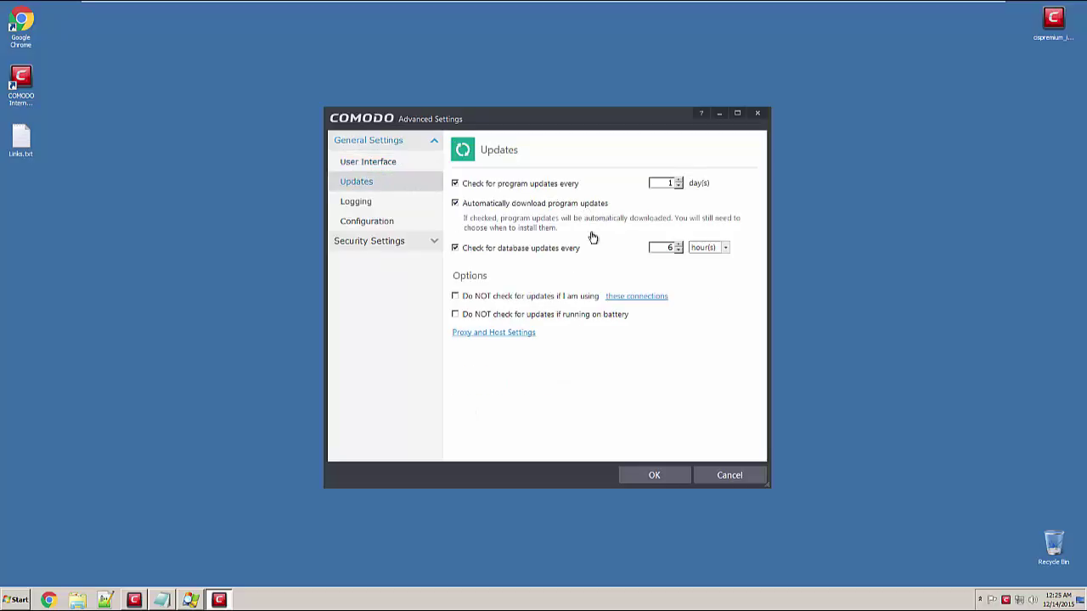
click(390, 204)
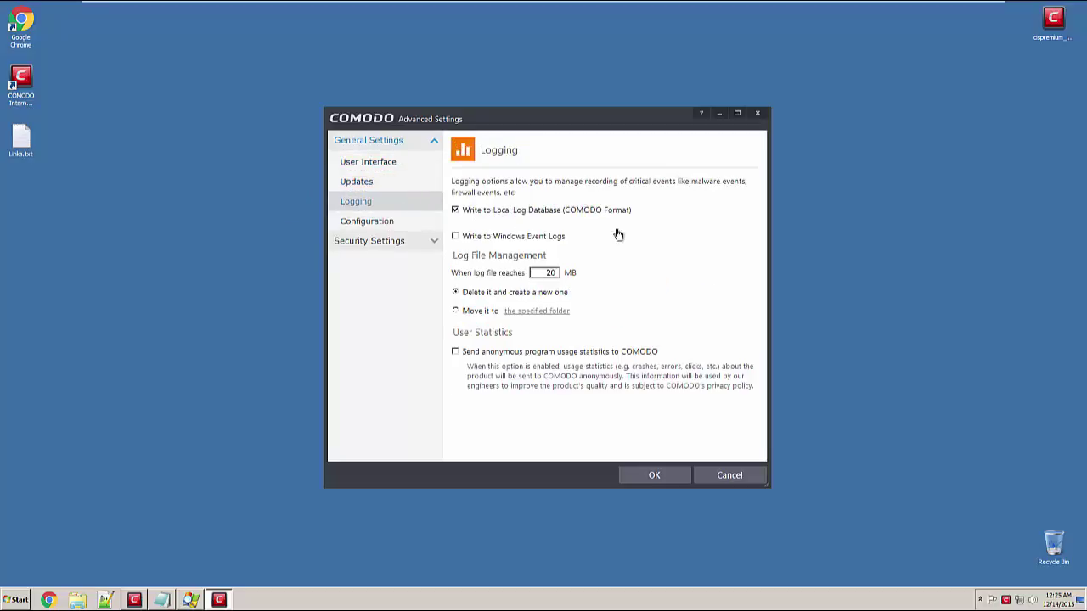
click(365, 222)
click(414, 242)
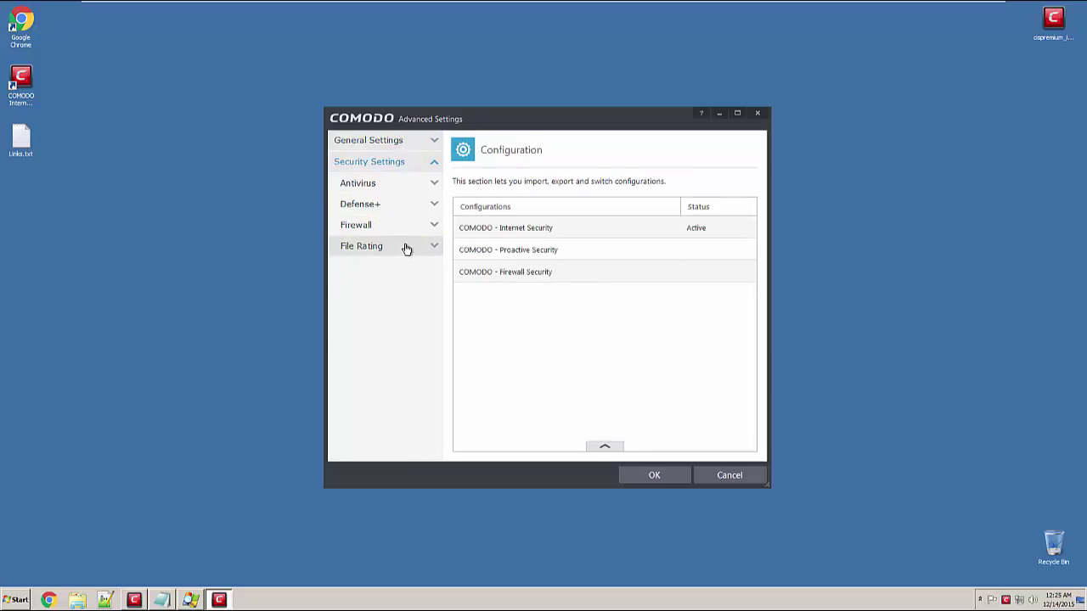
click(739, 475)
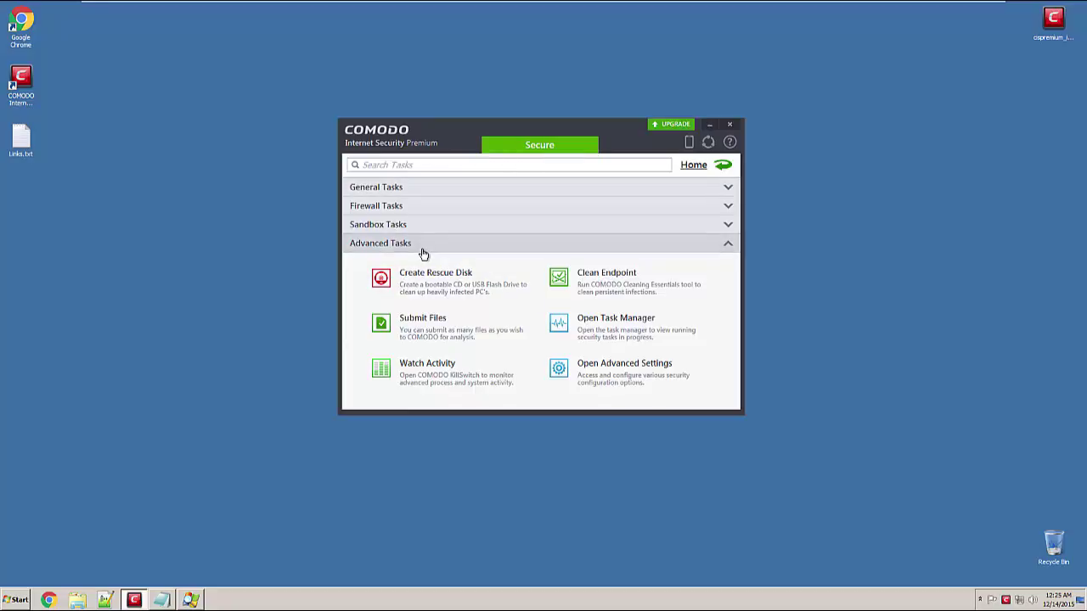
- Look through the Sandbox, Firewall and General task groups again, and return to the home screen
click(465, 228)
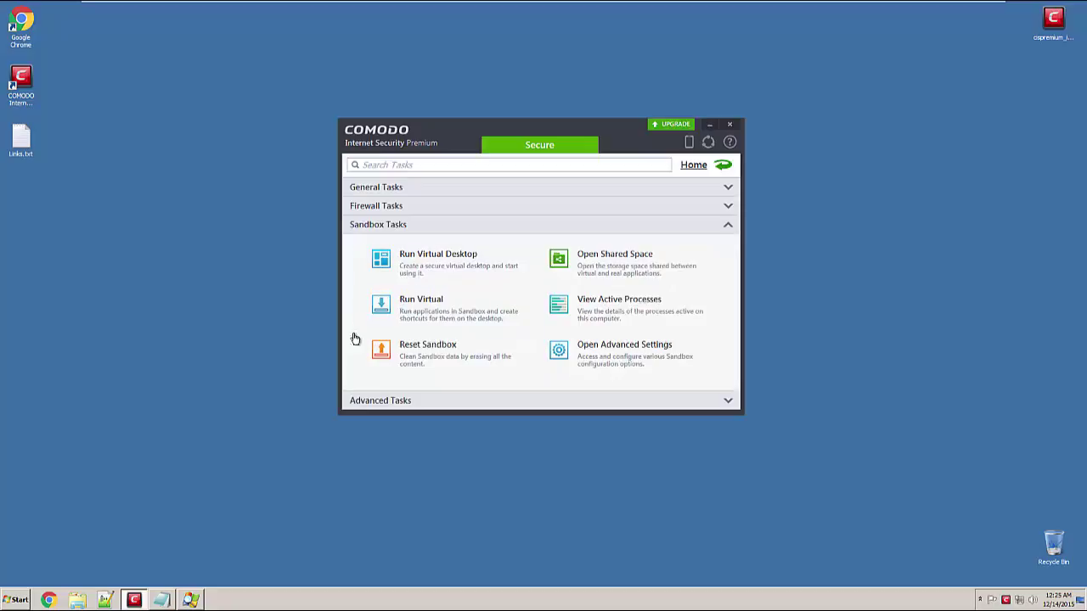
click(528, 207)
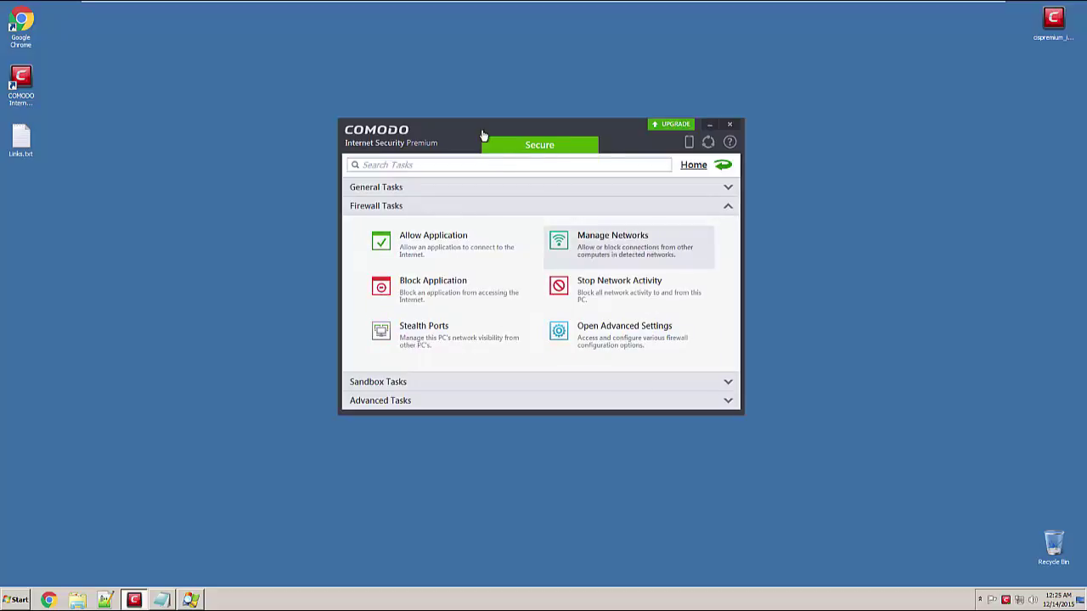
click(477, 186)
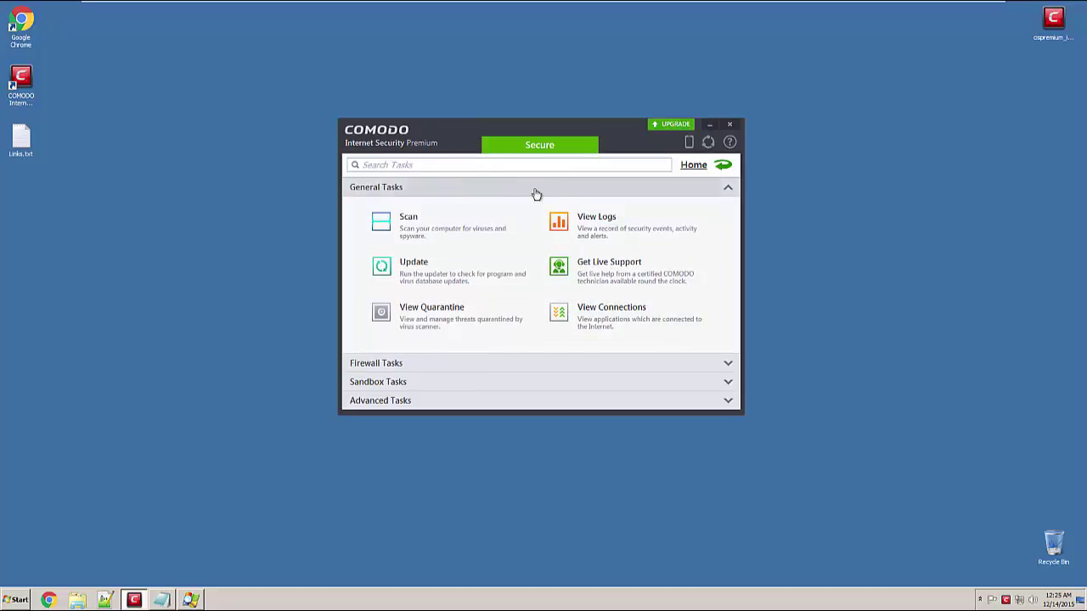
click(544, 147)
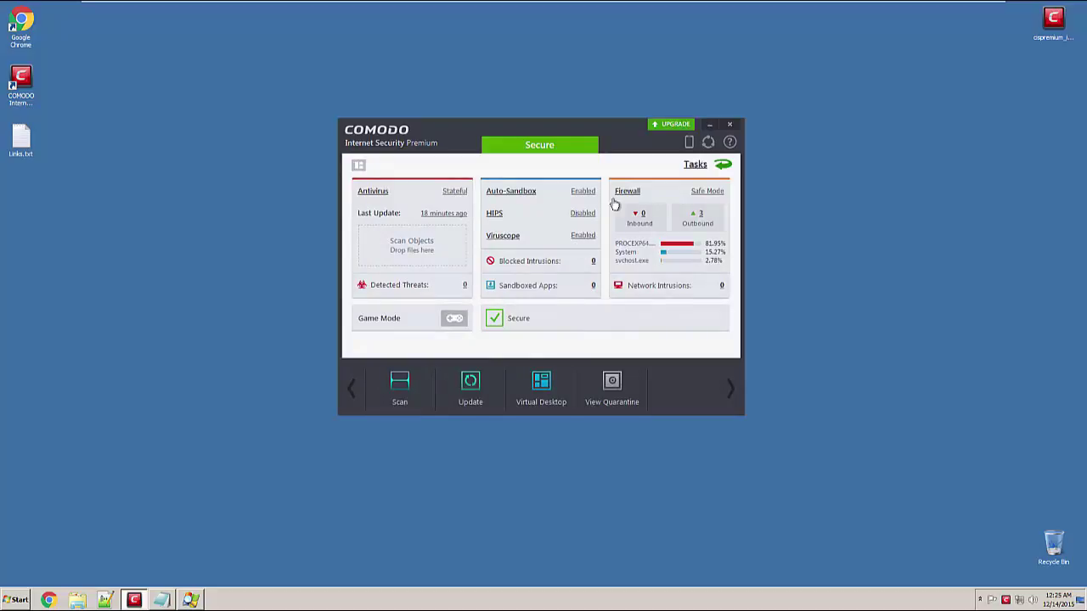
- Compare the home screen's basic and detailed status views, and close the window in the basic view
click(359, 167)
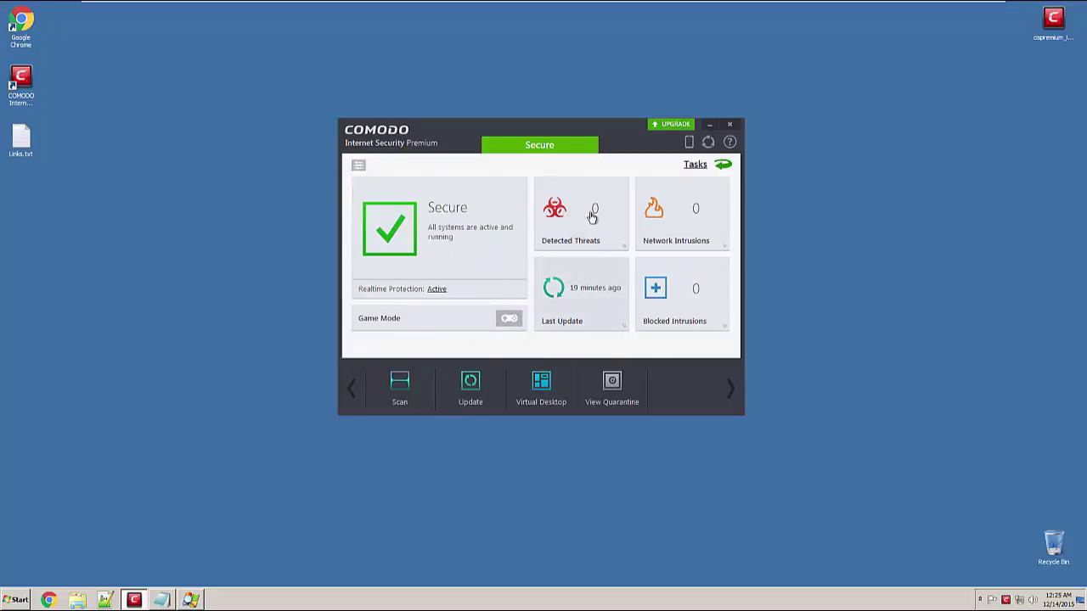
click(359, 166)
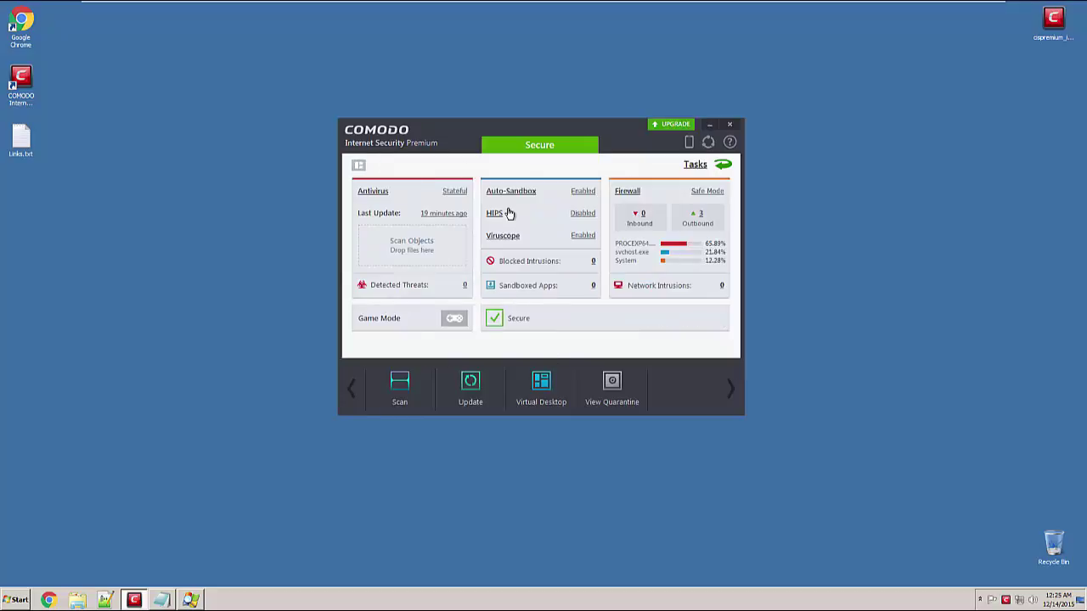
click(359, 166)
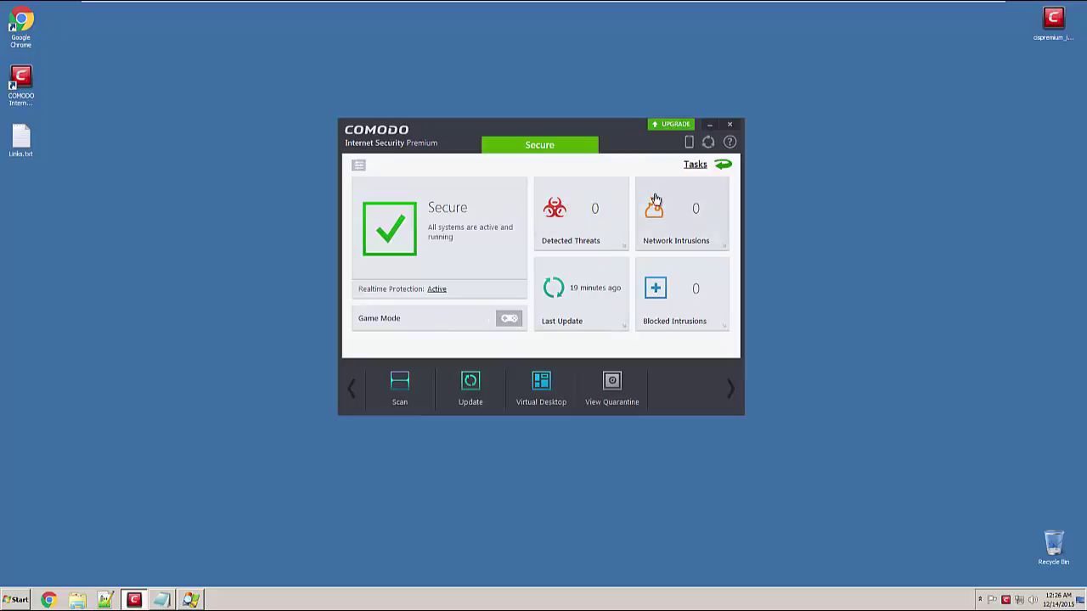
click(728, 126)
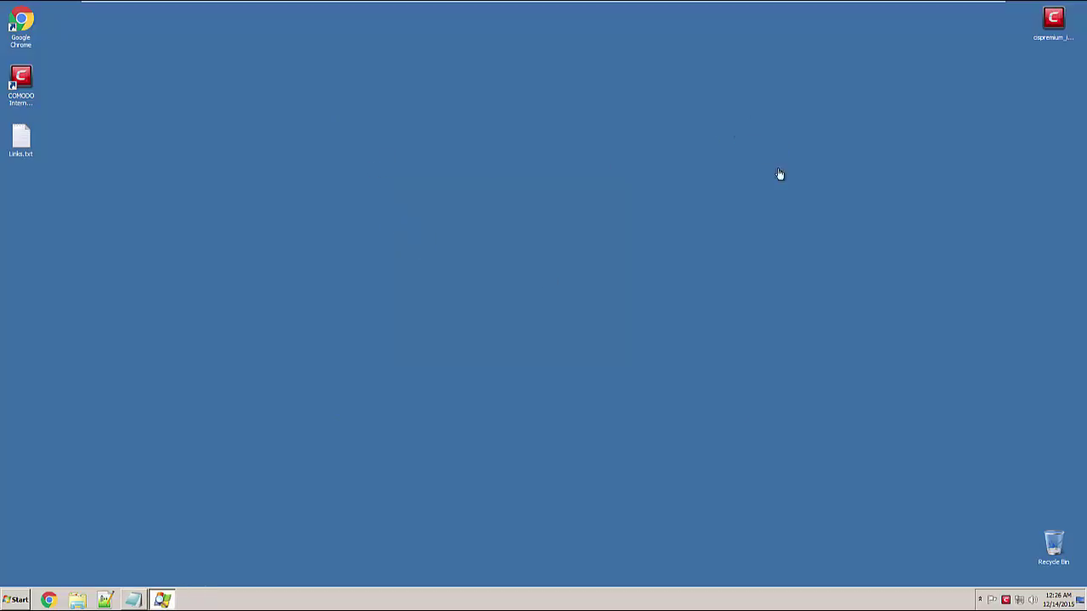
- Switch to Process Explorer and examine the running processes and their memory usage down to the end of the list
right_click(697, 588)
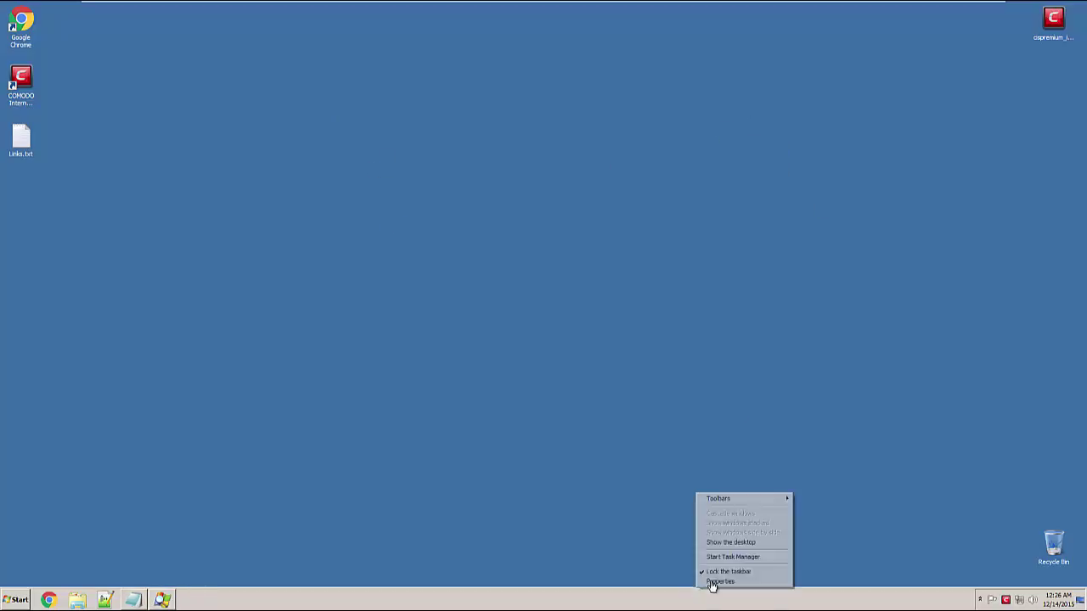
click(161, 600)
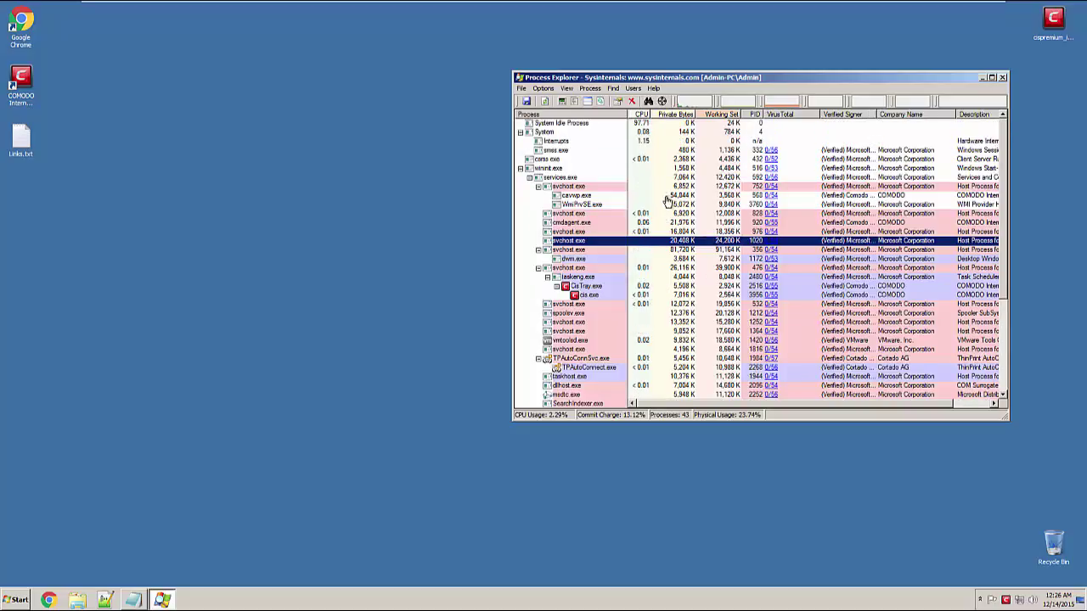
scroll(675, 202, down, 5)
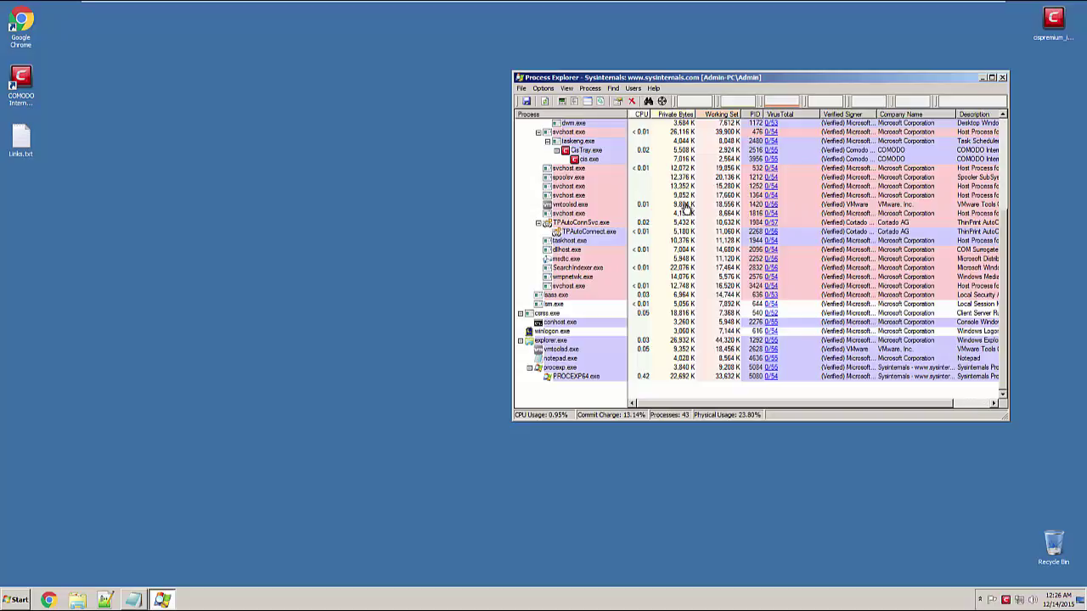
- Look through the full process list again, the hidden notification area icons, and the overall CPU usage in Process Explorer
scroll(675, 323, up, 5)
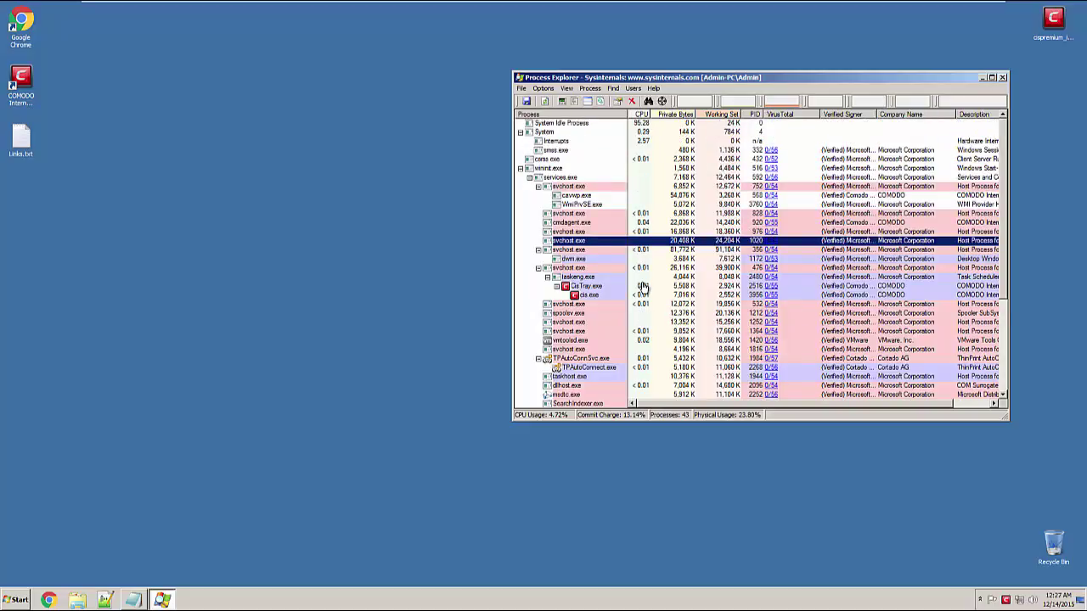
scroll(655, 286, down, 5)
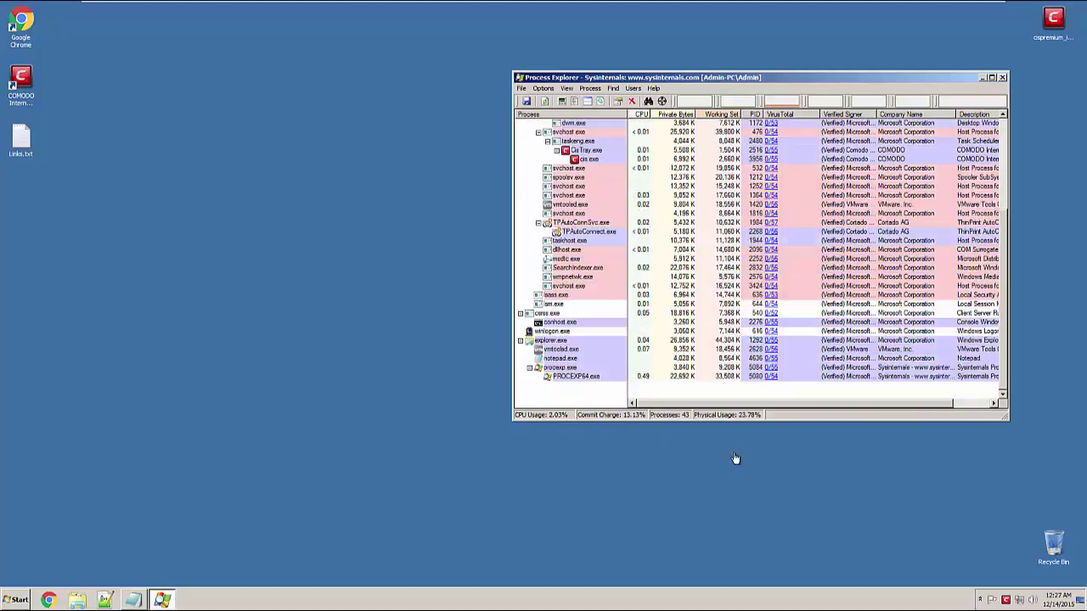
click(981, 601)
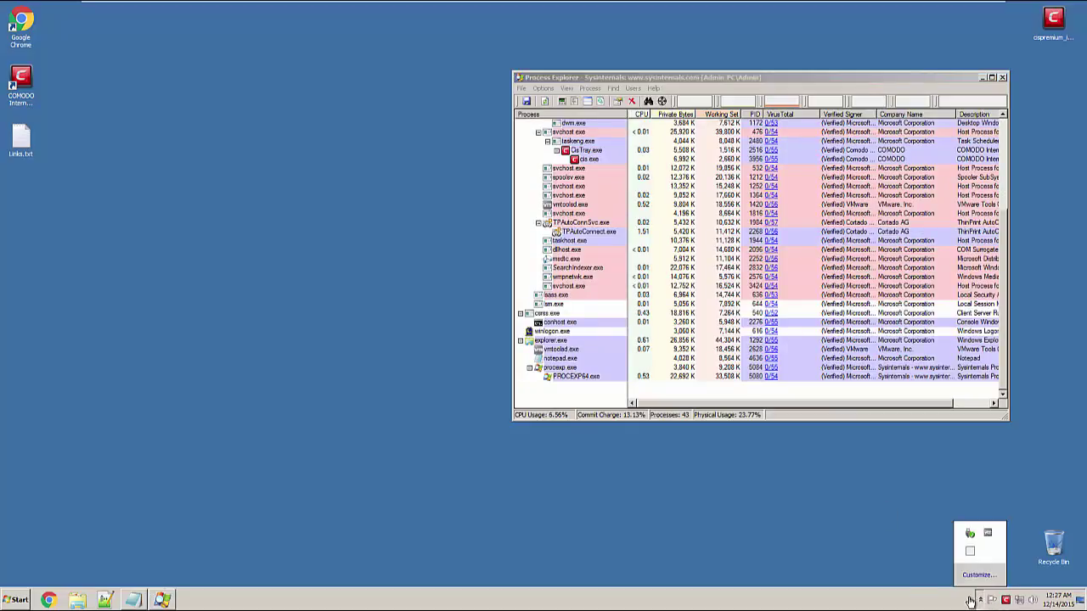
click(973, 600)
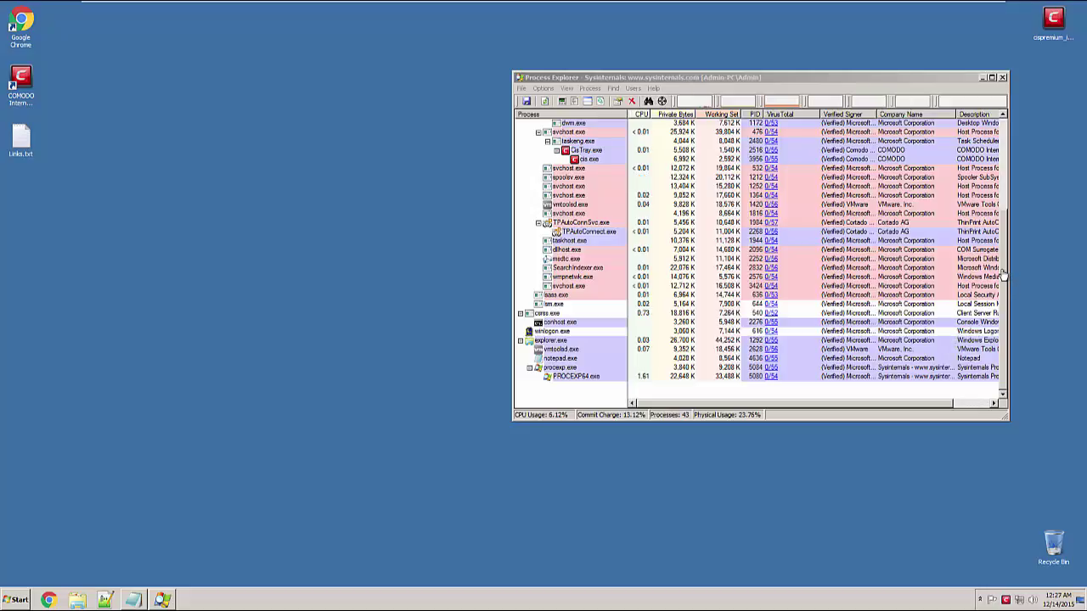
drag(1004, 274, 1004, 170)
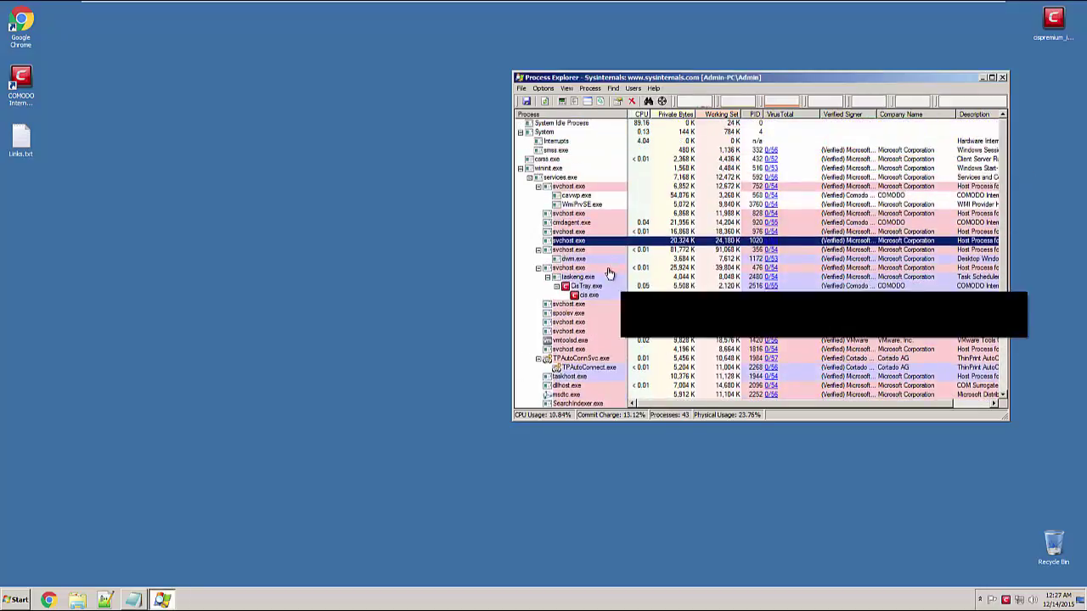
mouse_move(636, 327)
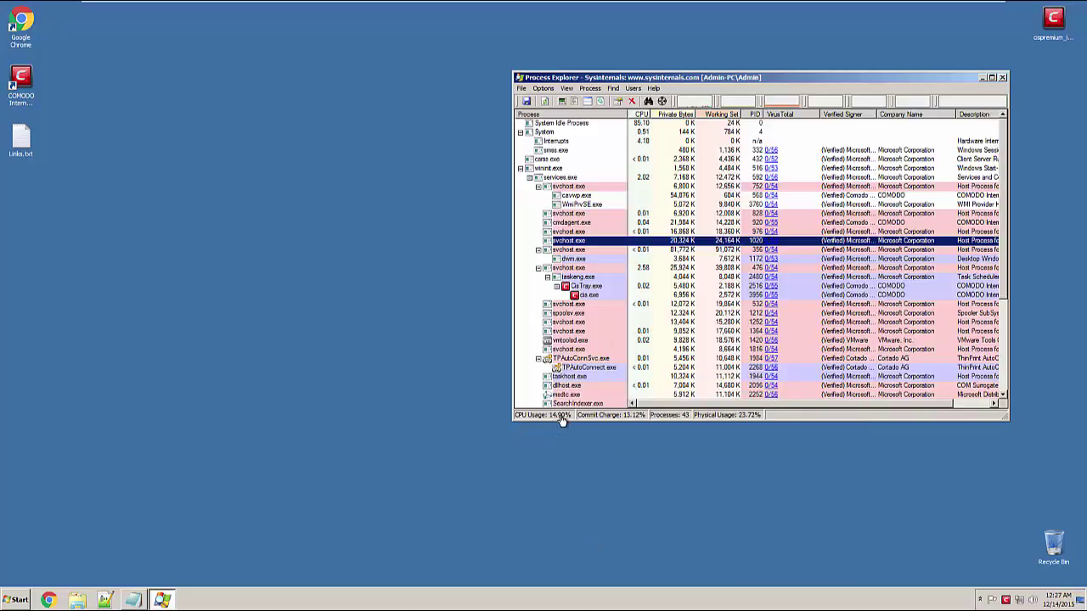
- Close Process Explorer and start it again as the task manager
click(1002, 78)
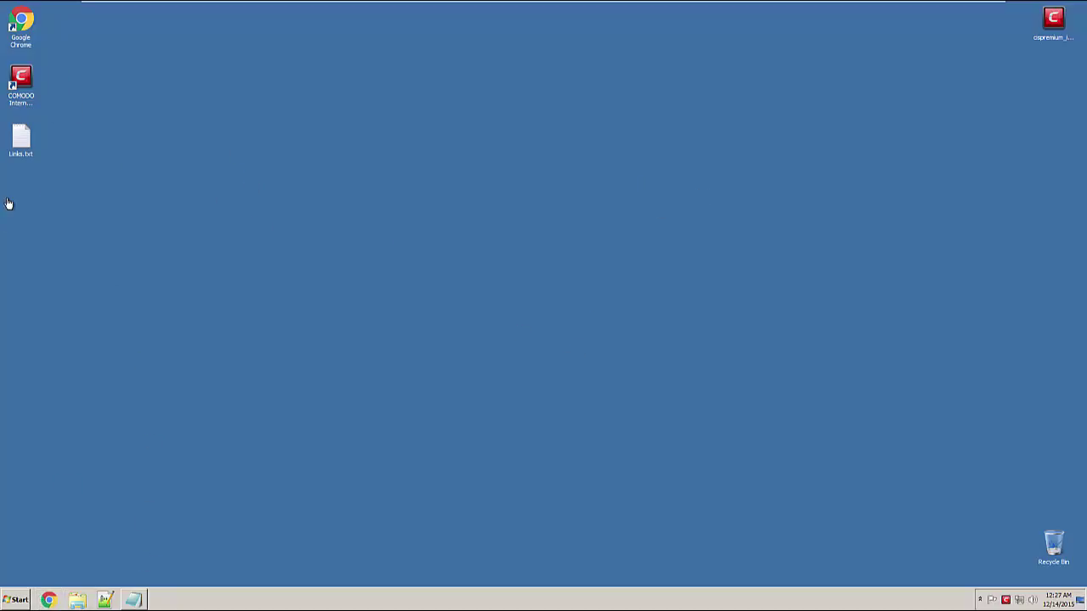
right_click(612, 602)
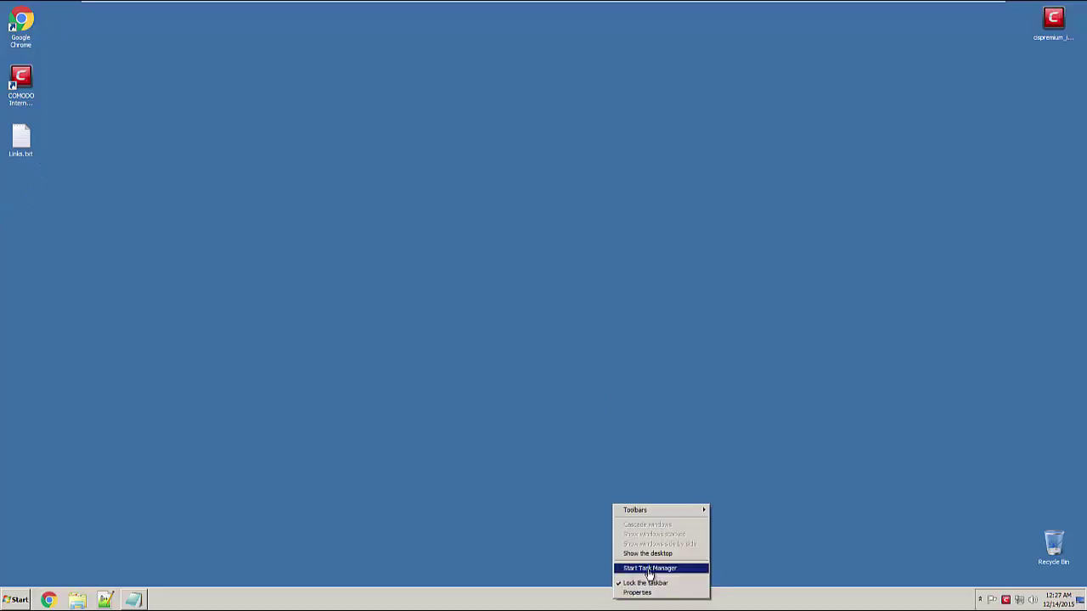
click(628, 566)
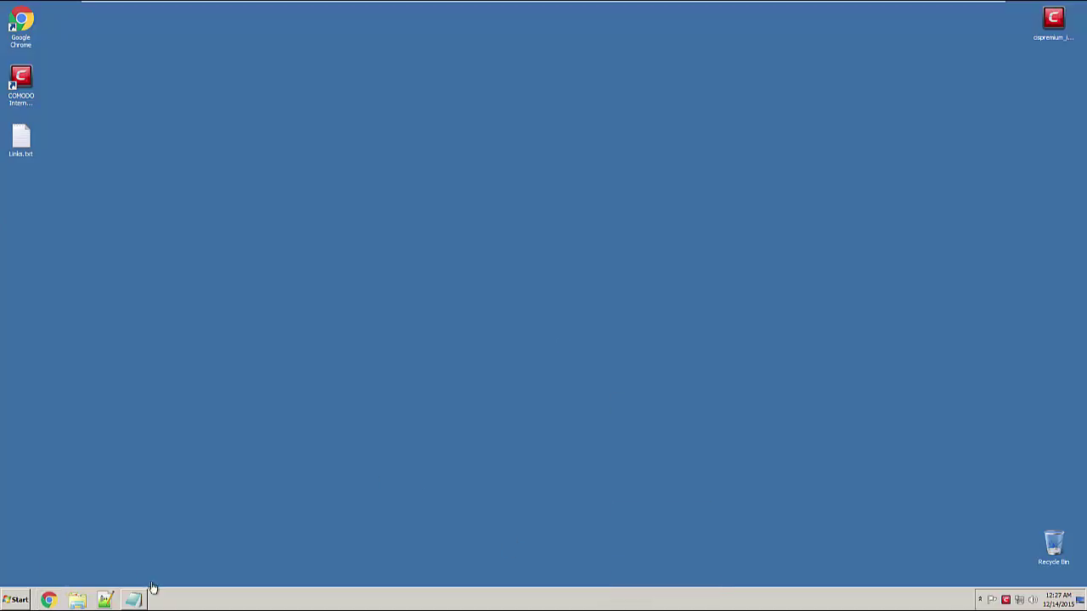
- Close the Links.txt window in Notepad and minimize the Chrome window
click(134, 600)
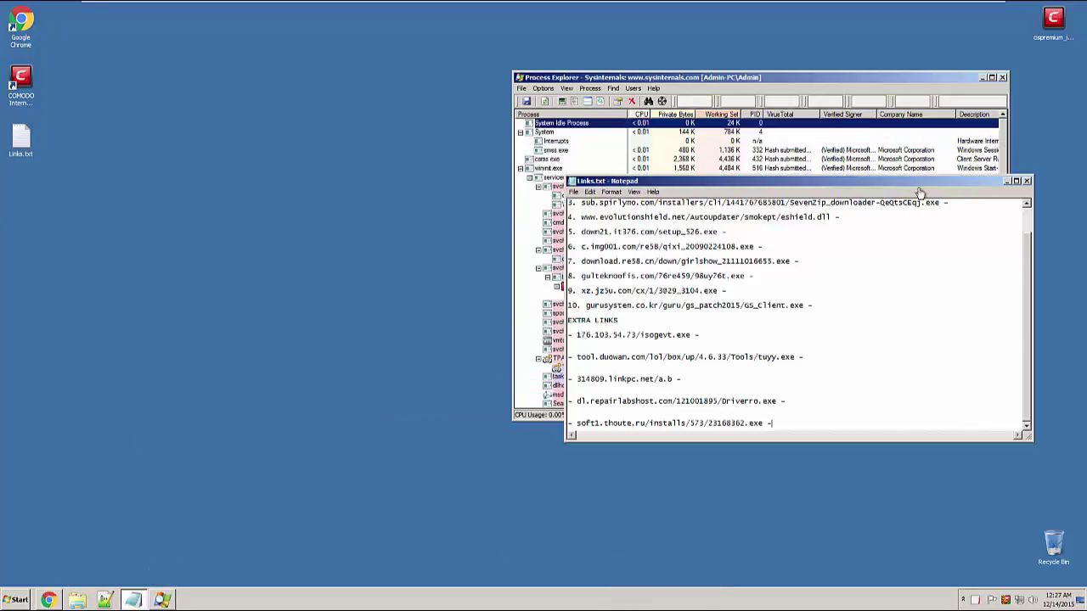
click(1027, 182)
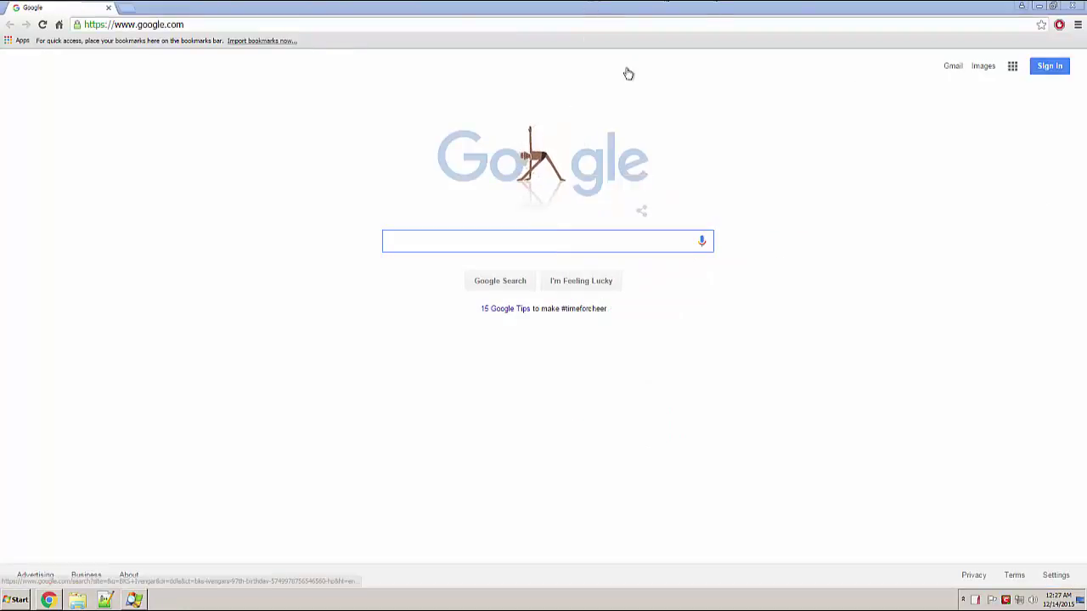
click(1038, 6)
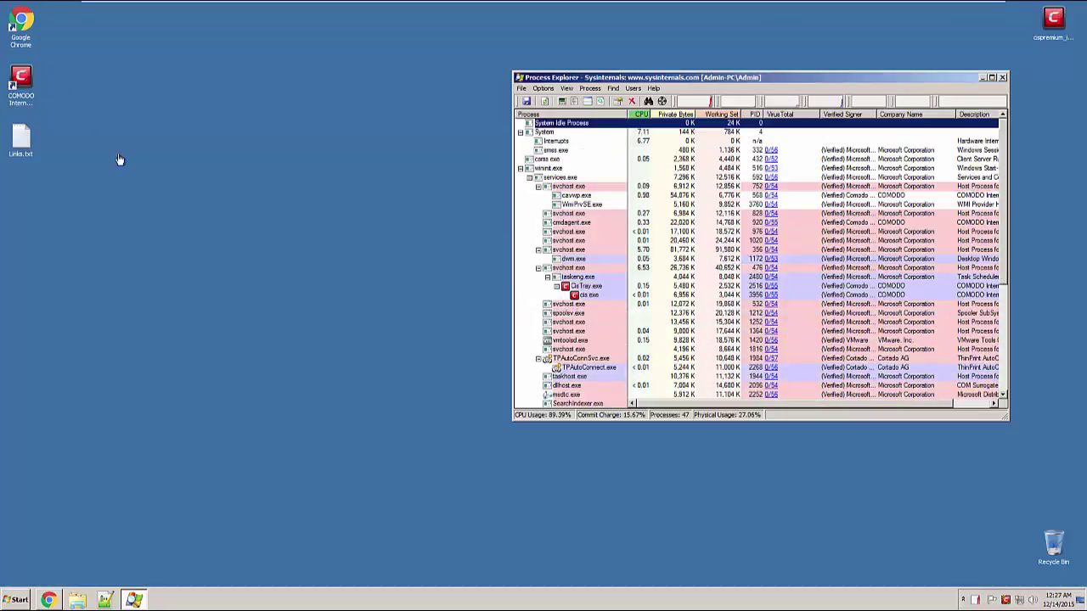
- Open Links.txt in Notepad++ with only that file's tab, and stack its window beneath Process Explorer on the desktop's right half
drag(718, 81, 764, 22)
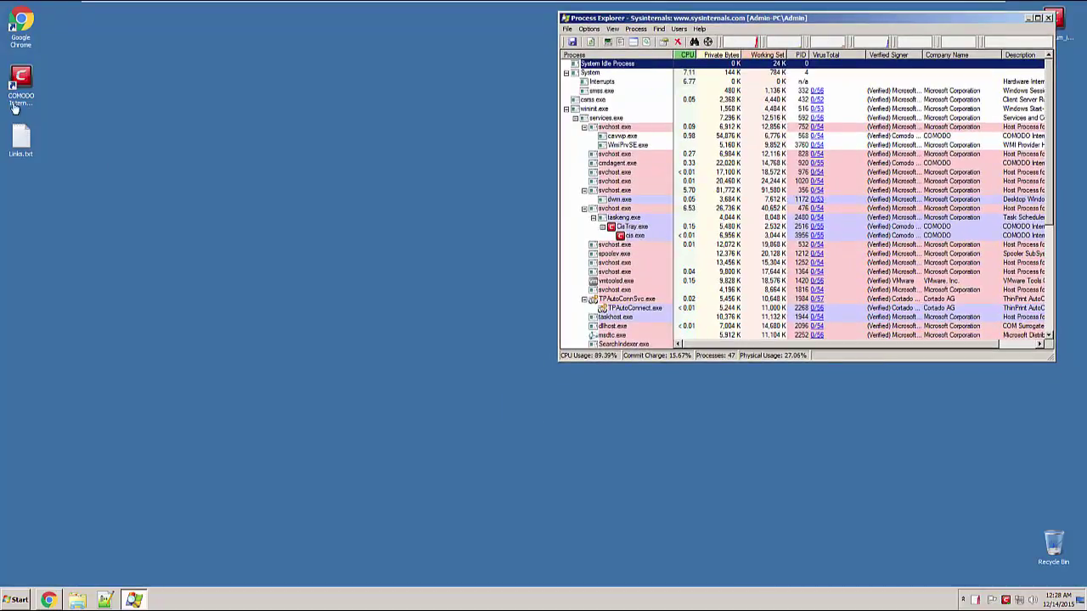
right_click(32, 134)
click(366, 322)
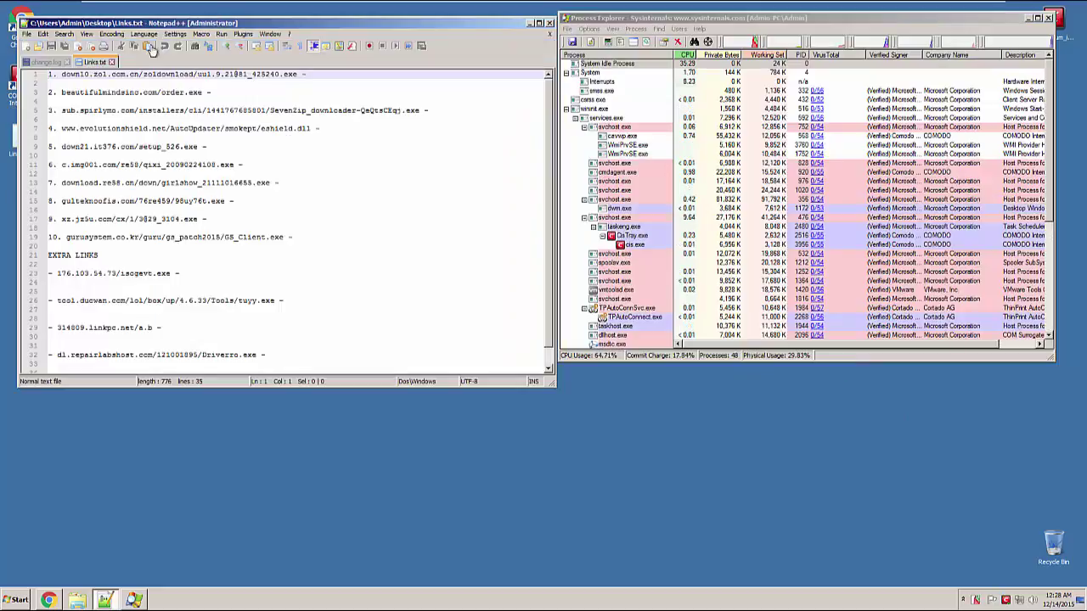
click(68, 62)
drag(182, 25, 595, 189)
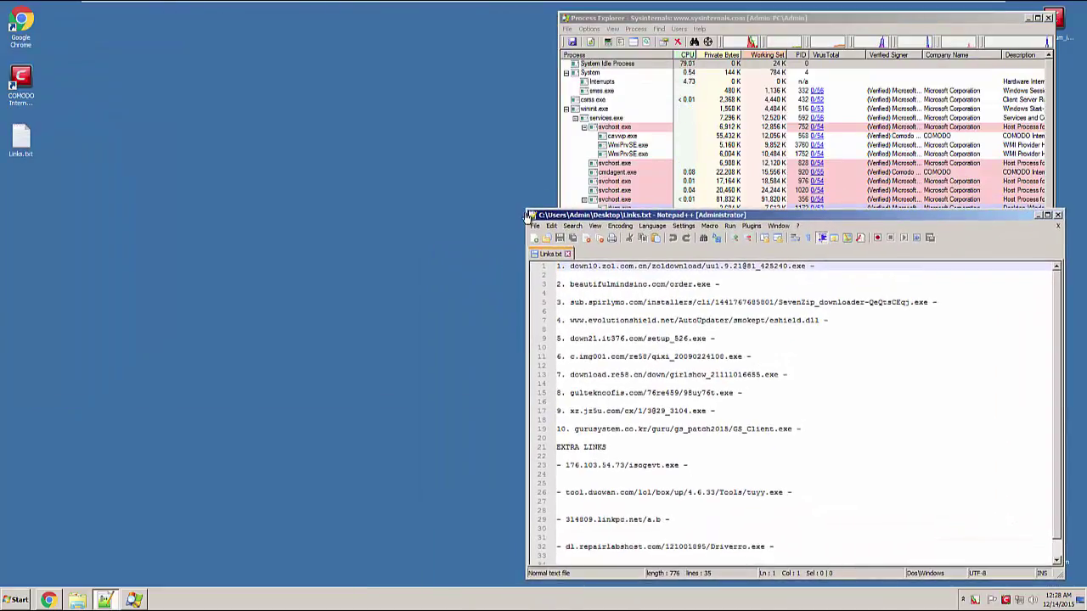
drag(527, 211, 555, 369)
- Restore the Chrome window and snap it to the left half of the desktop
click(47, 600)
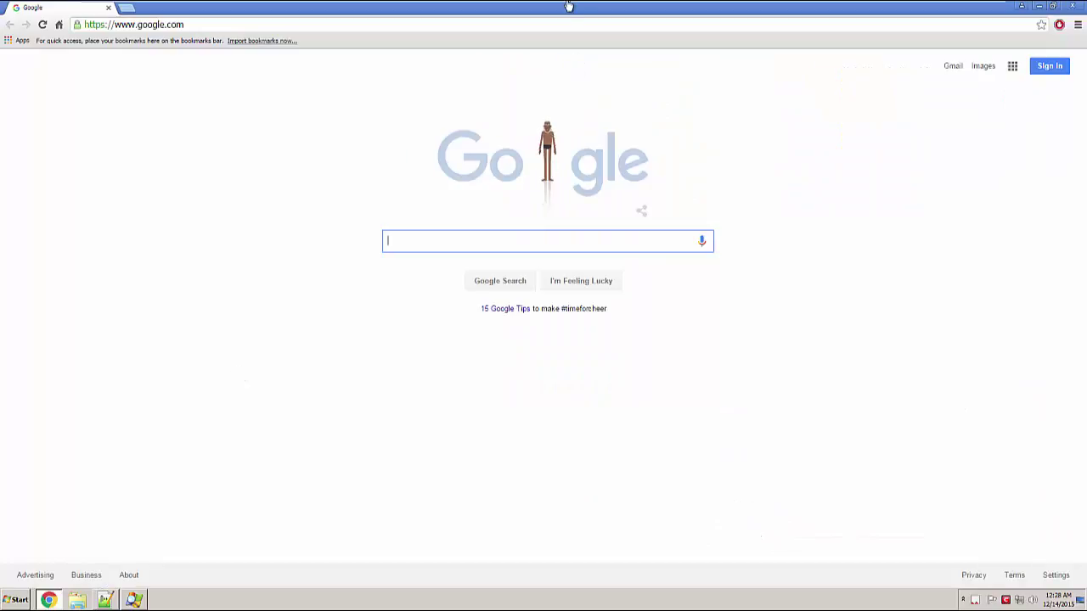
double_click(557, 18)
key(super+Left)
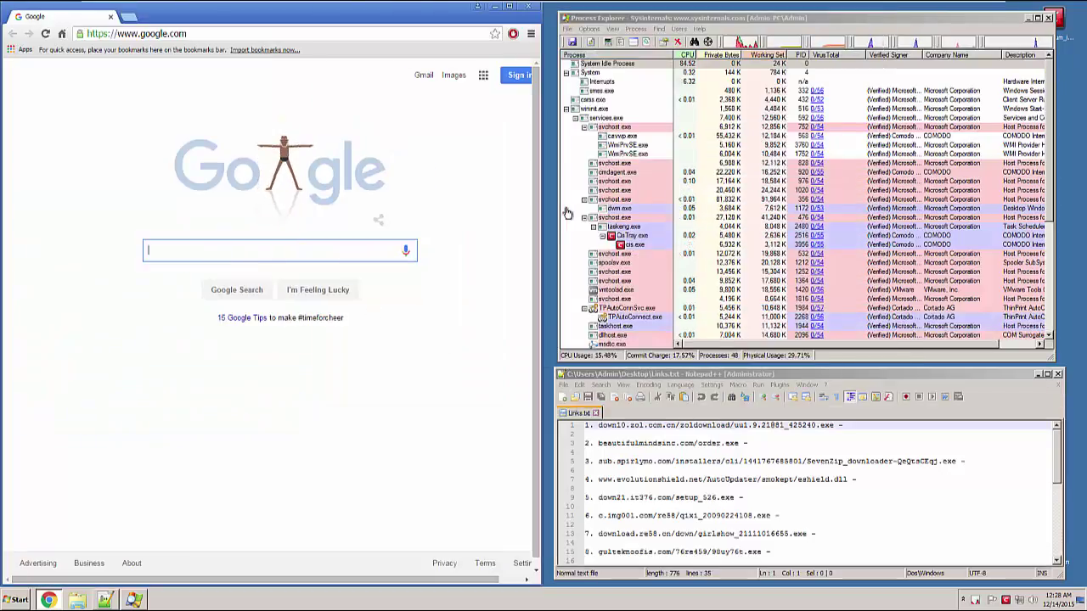
- Show the end of the process list in Process Explorer and select the first link in Links.txt without its trailing dash
click(802, 208)
scroll(832, 212, down, 7)
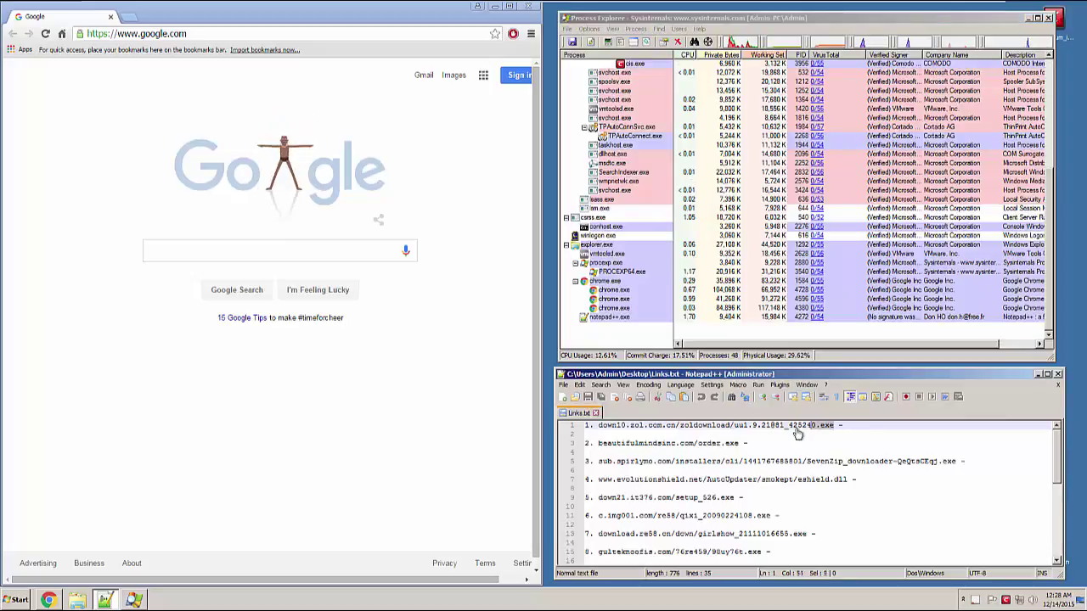
drag(834, 425, 596, 416)
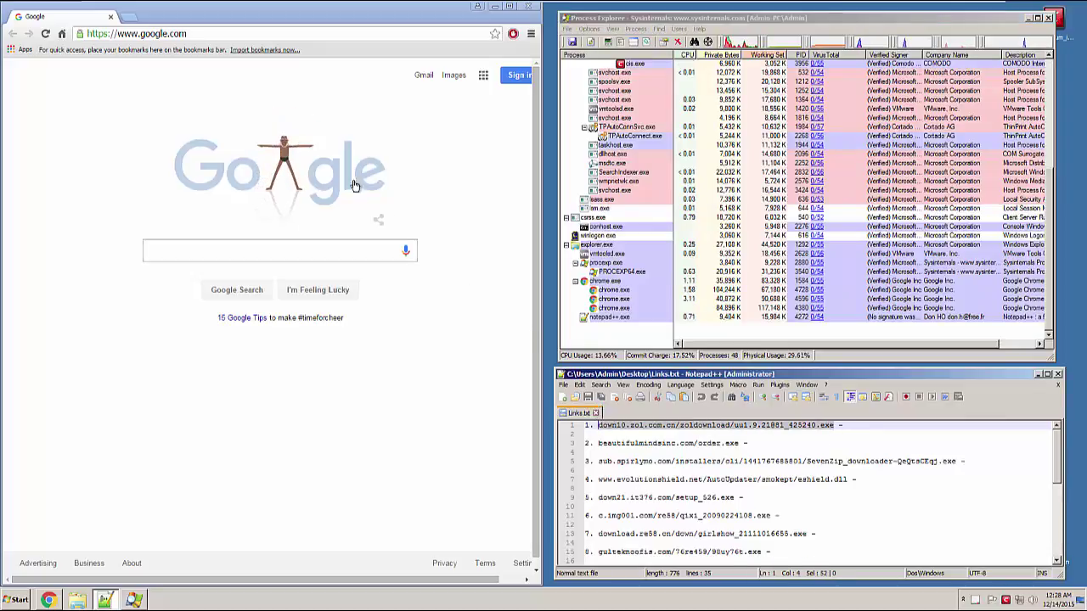
- Open Comodo Internet Security, run an update check, and close its window
click(1006, 601)
right_click(1007, 602)
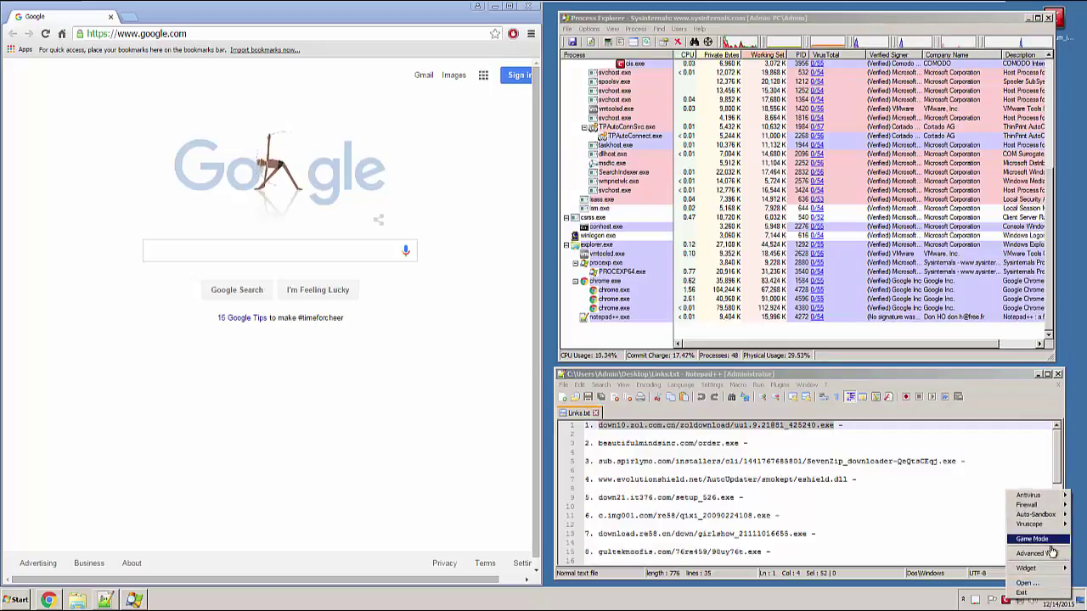
mouse_move(1041, 571)
click(951, 556)
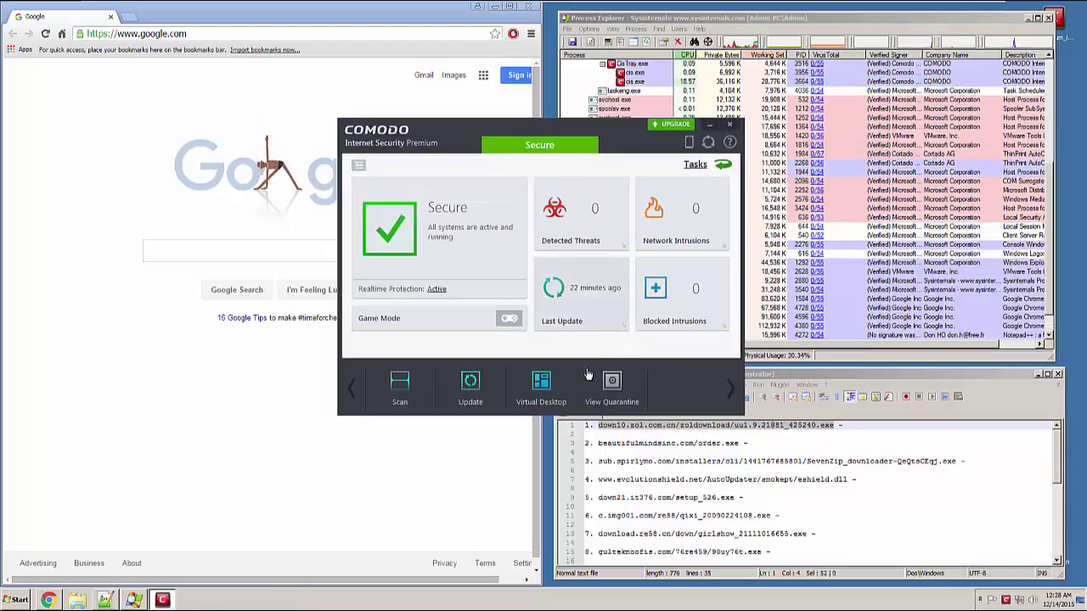
click(470, 386)
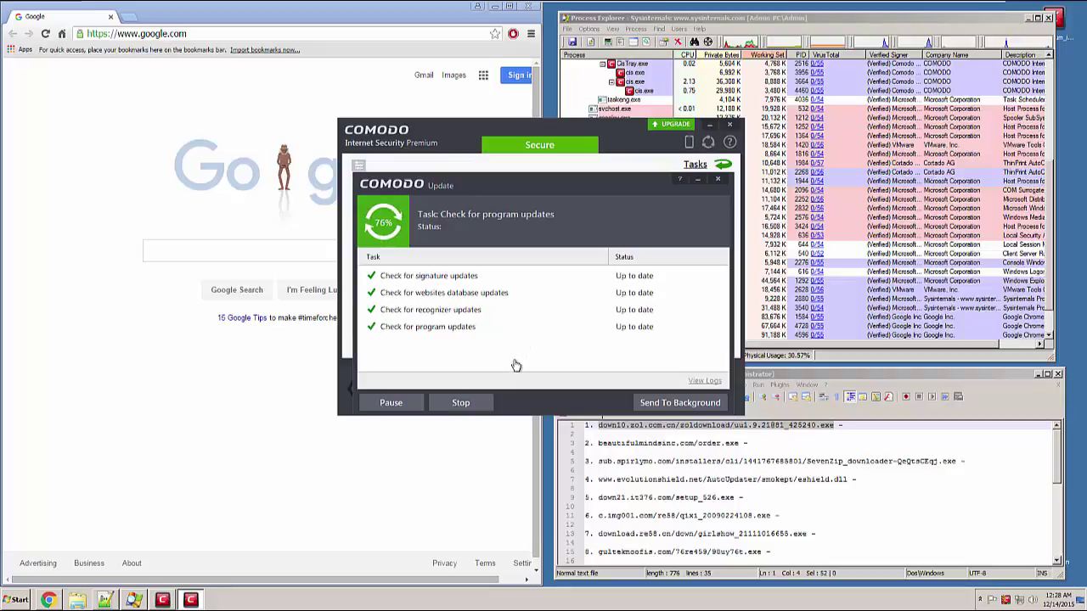
click(730, 125)
click(188, 30)
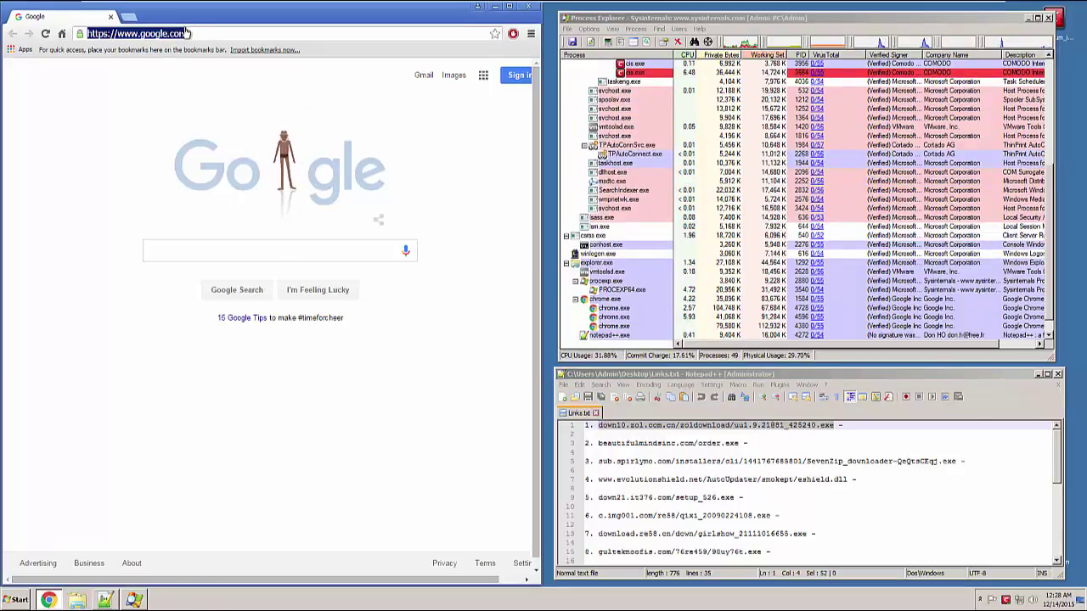
key(ctrl+v)
key(Return)
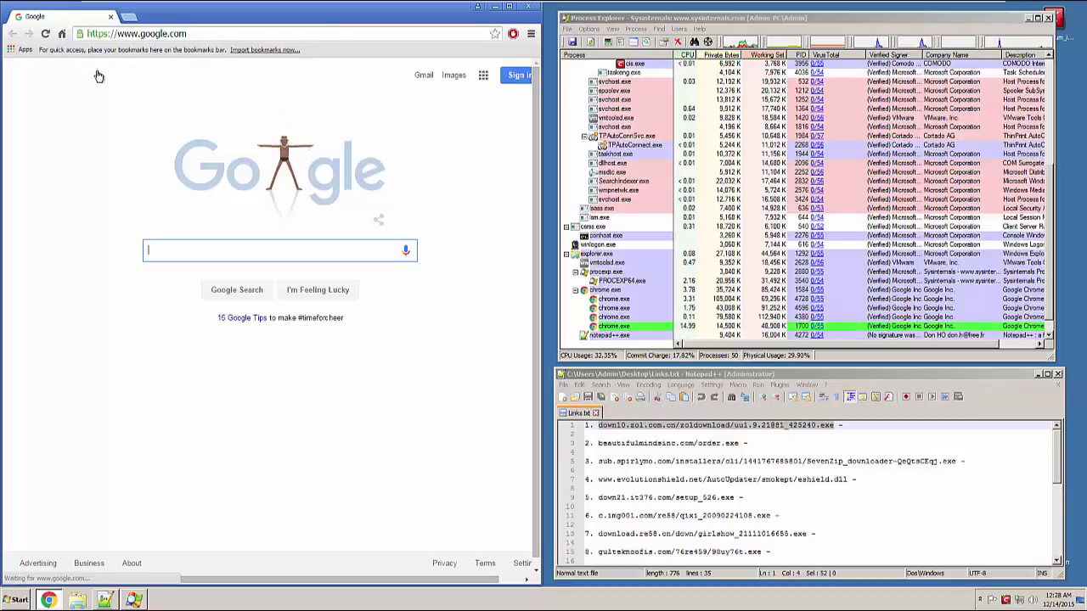
click(454, 291)
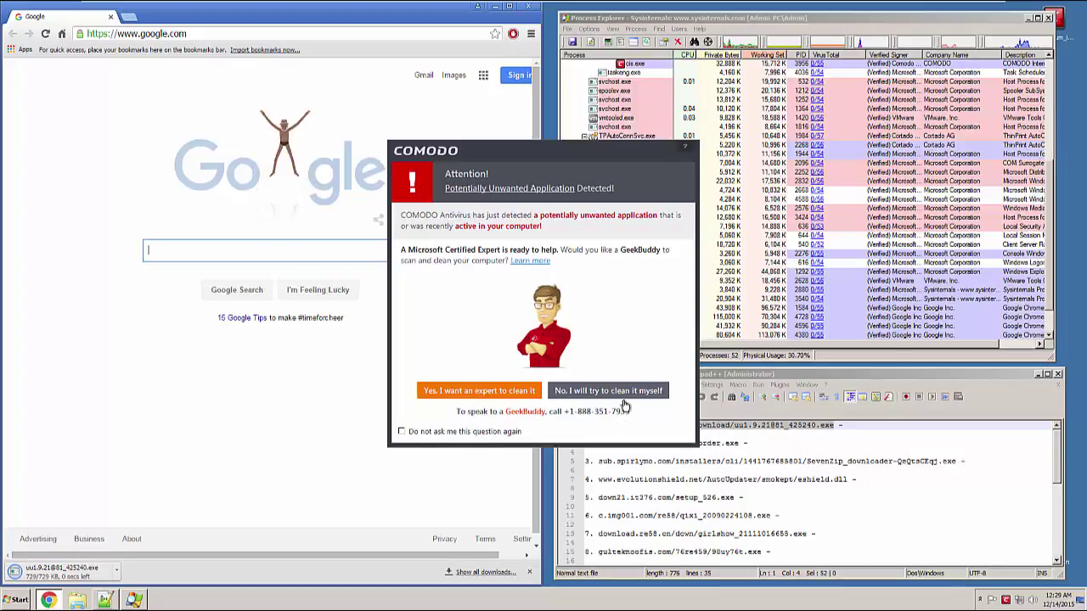
click(473, 433)
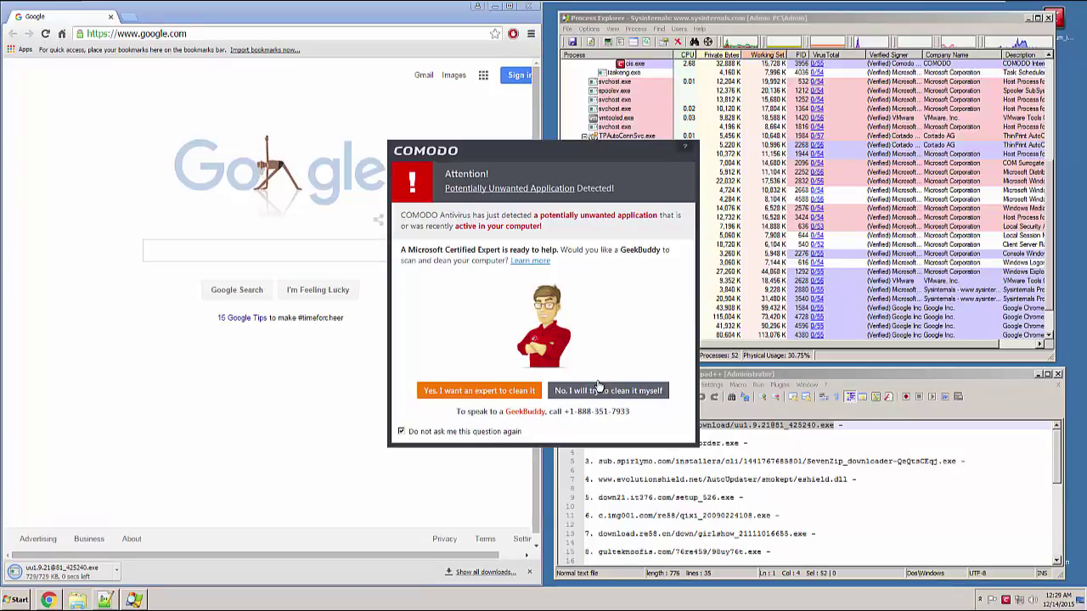
click(624, 391)
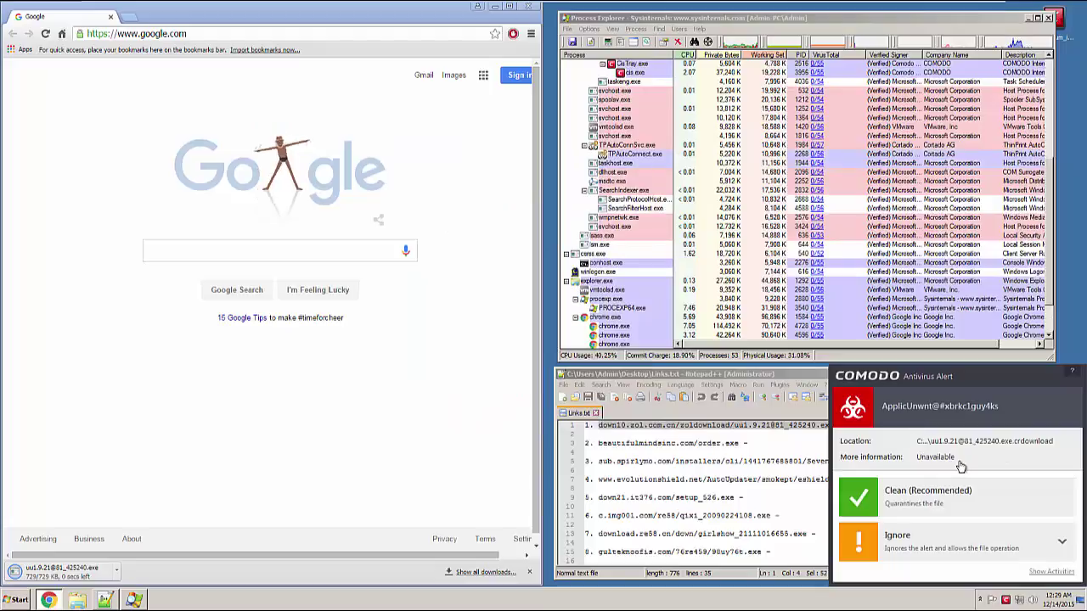
click(922, 496)
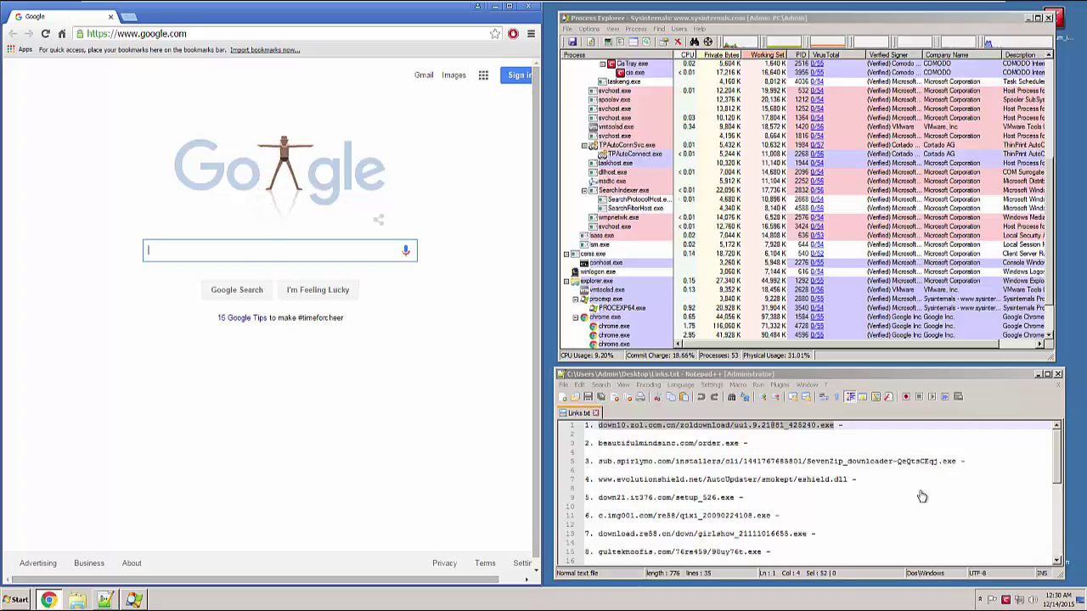
- Mark the first link in Links.txt as "Blocked" after its dash
click(794, 450)
click(867, 434)
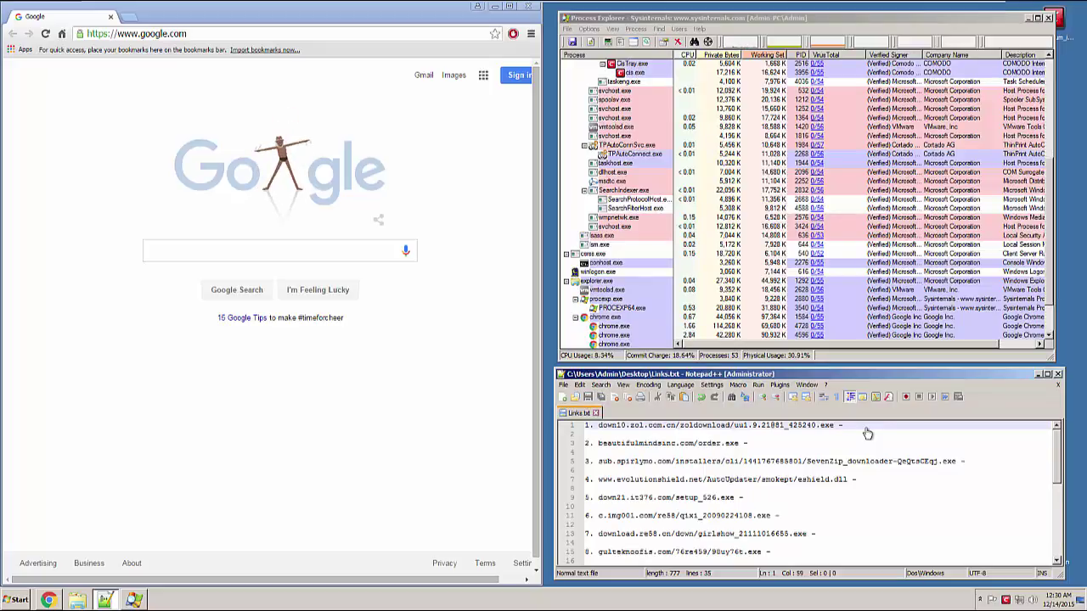
key(BackSpace)
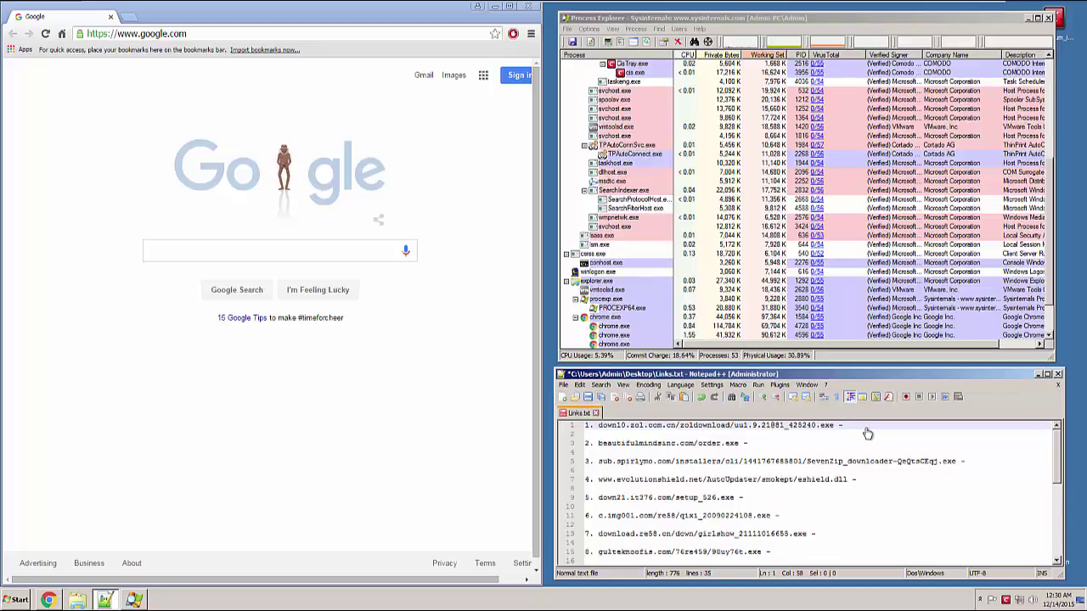
key(ctrl+s)
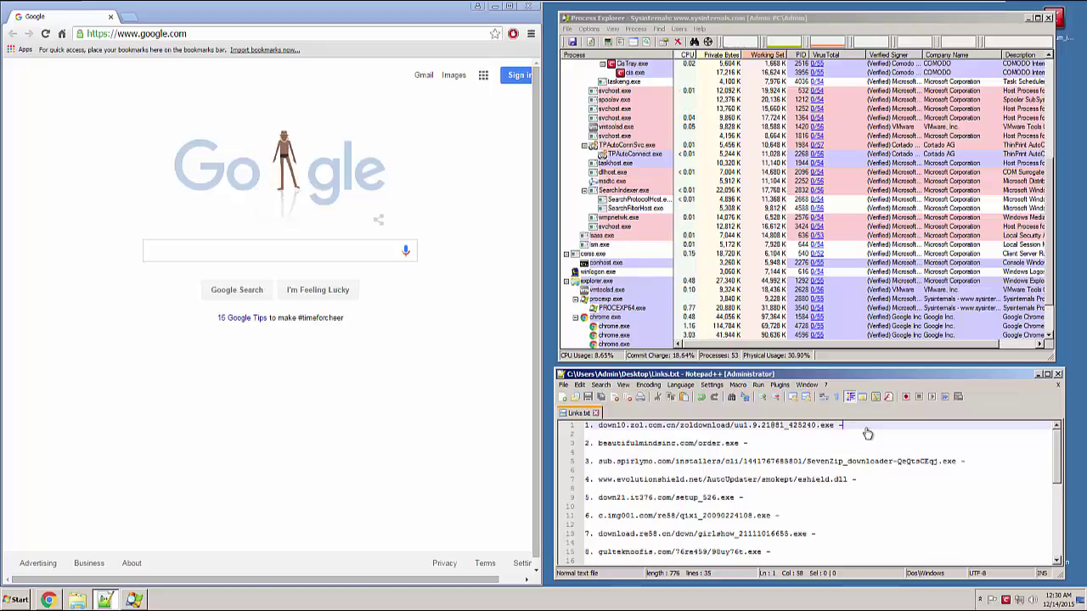
text(Blocked)
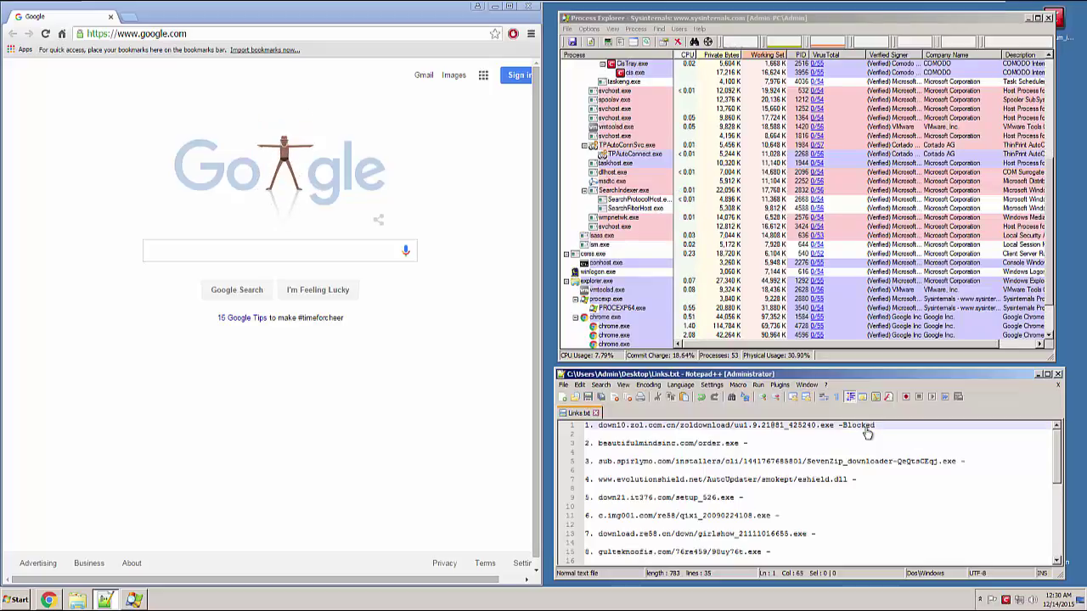
- Copy the second link, beautifulmindsinc.com/order.exe, from Links.txt and load it in Chrome
drag(741, 443, 598, 444)
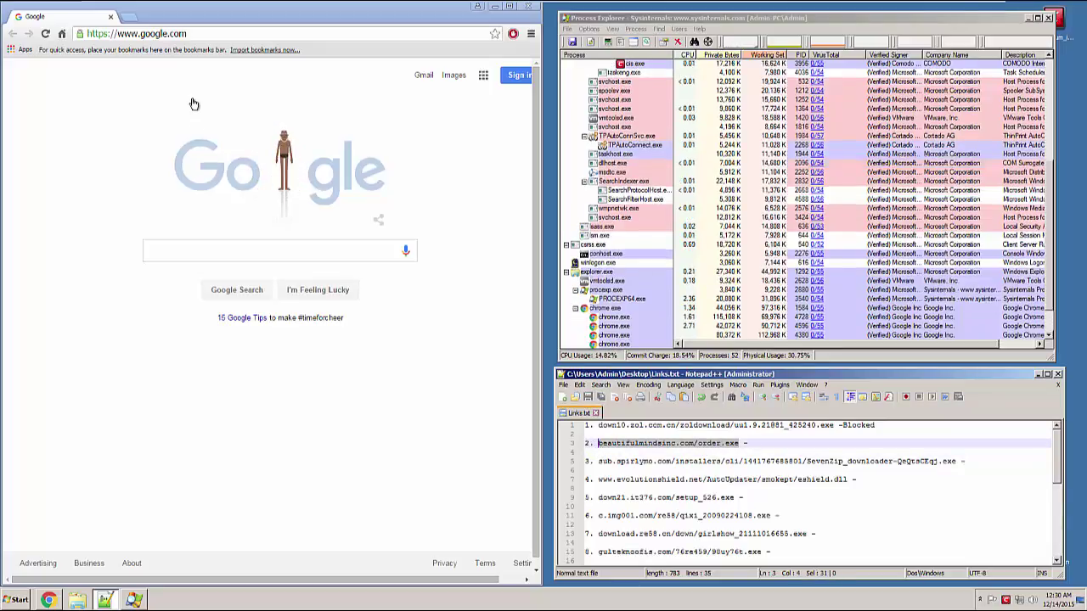
key(ctrl+c)
click(231, 34)
key(ctrl+v)
key(Return)
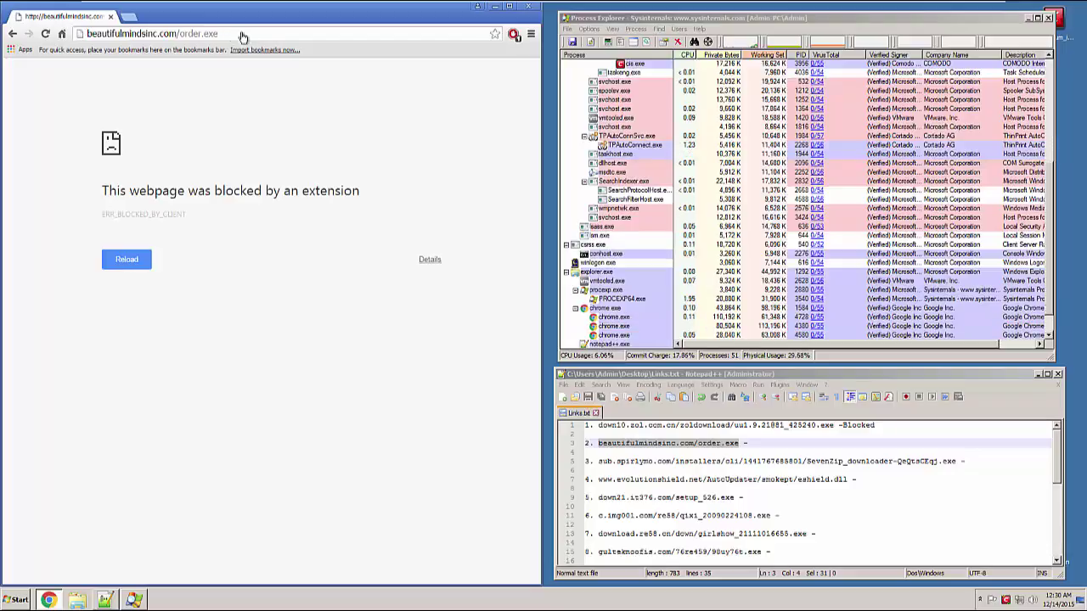
- Pause AdBlock in Chrome and reload beautifulmindsinc.com/order.exe
click(512, 34)
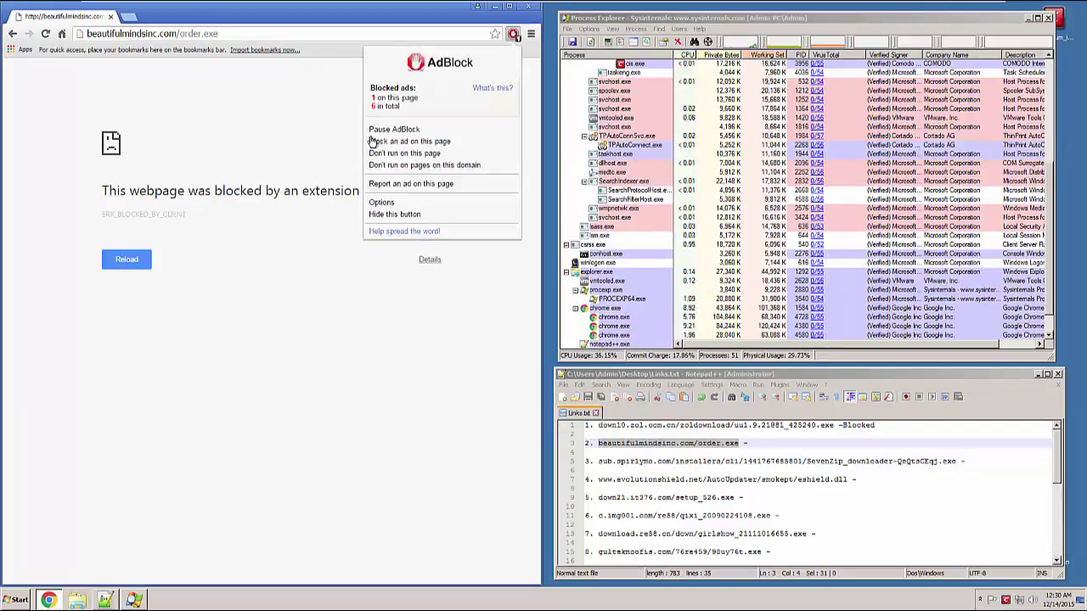
click(378, 129)
click(45, 34)
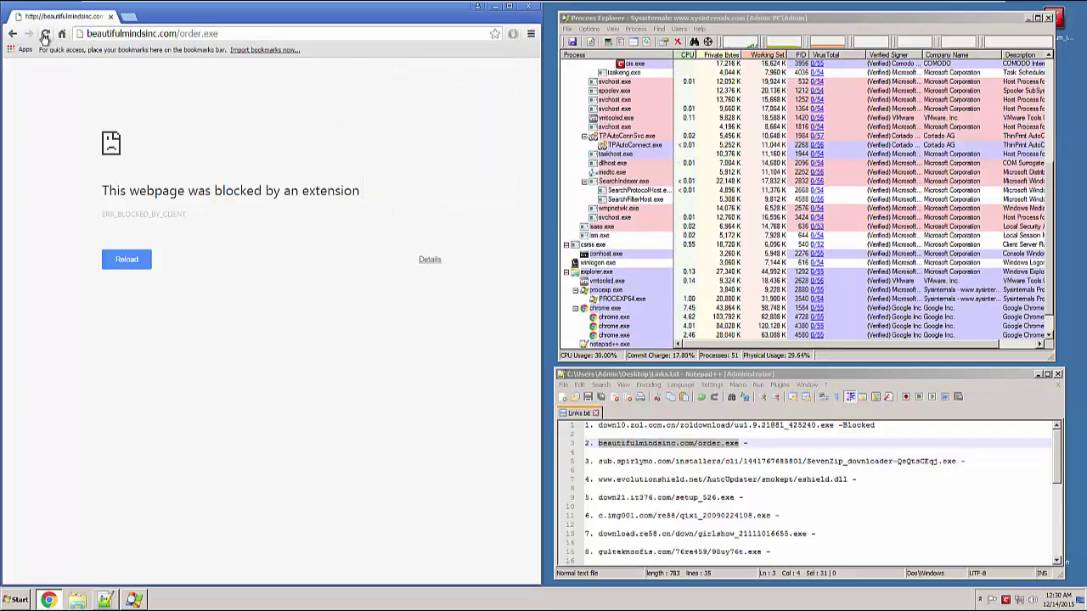
click(45, 34)
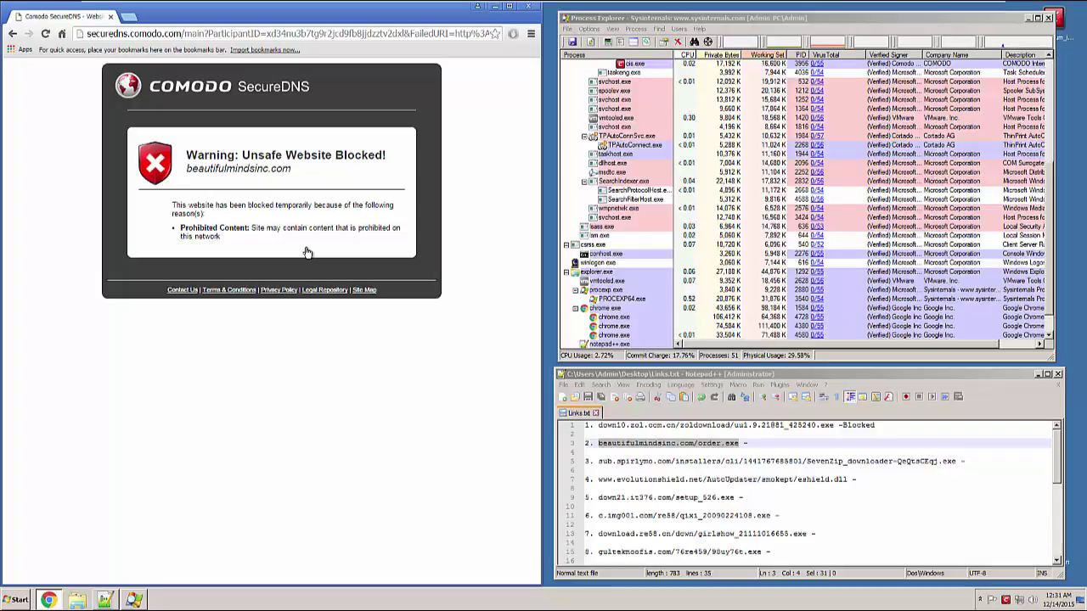
- Mark the second link in Links.txt as "blocked" after its dash
click(758, 453)
click(760, 445)
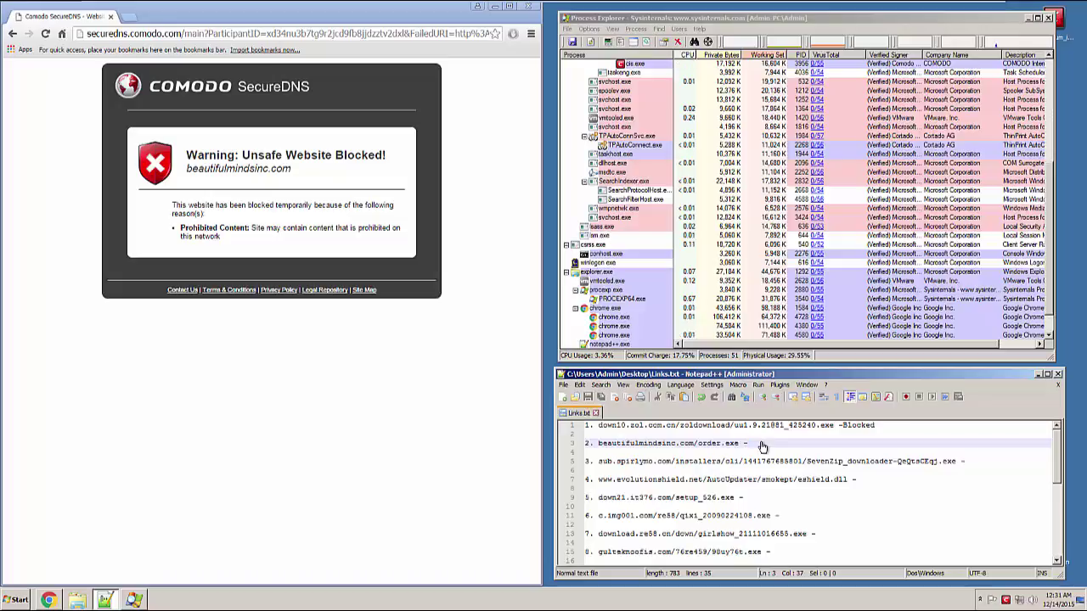
text(Blocked)
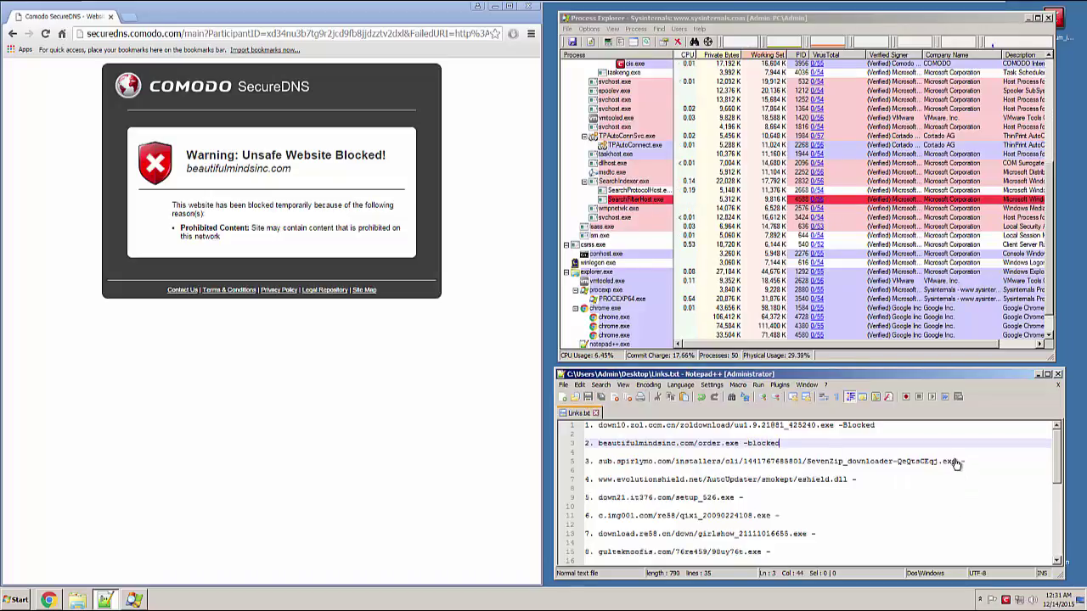
- Copy the third link, sub.spirlymo.com's SevenZip_downloader-QeQtsCEqj.exe, from Links.txt and load it in Chrome
drag(955, 463, 605, 467)
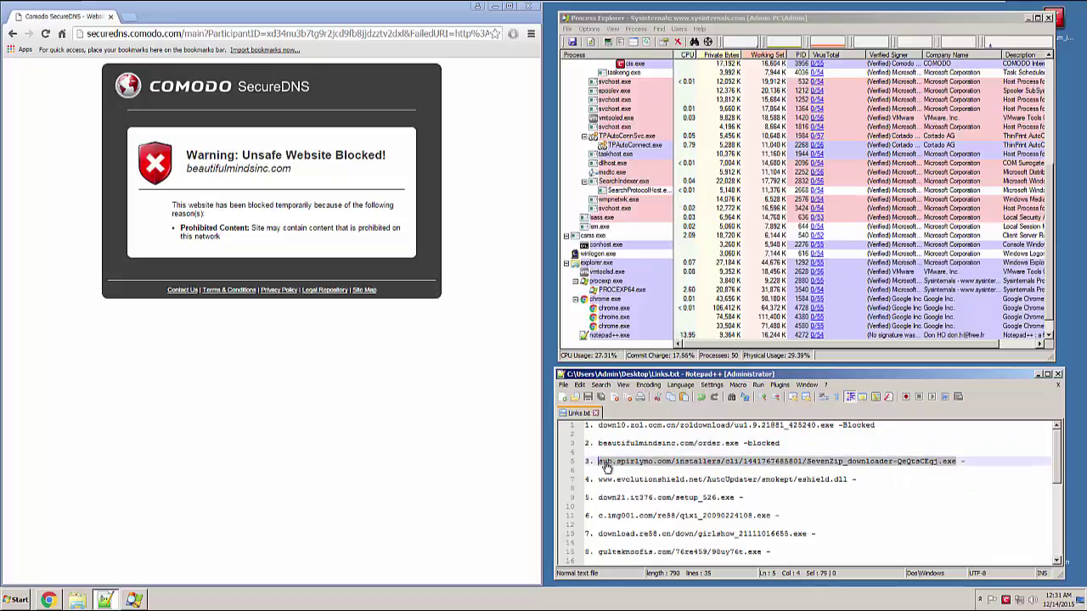
key(ctrl+c)
click(189, 34)
key(ctrl+v)
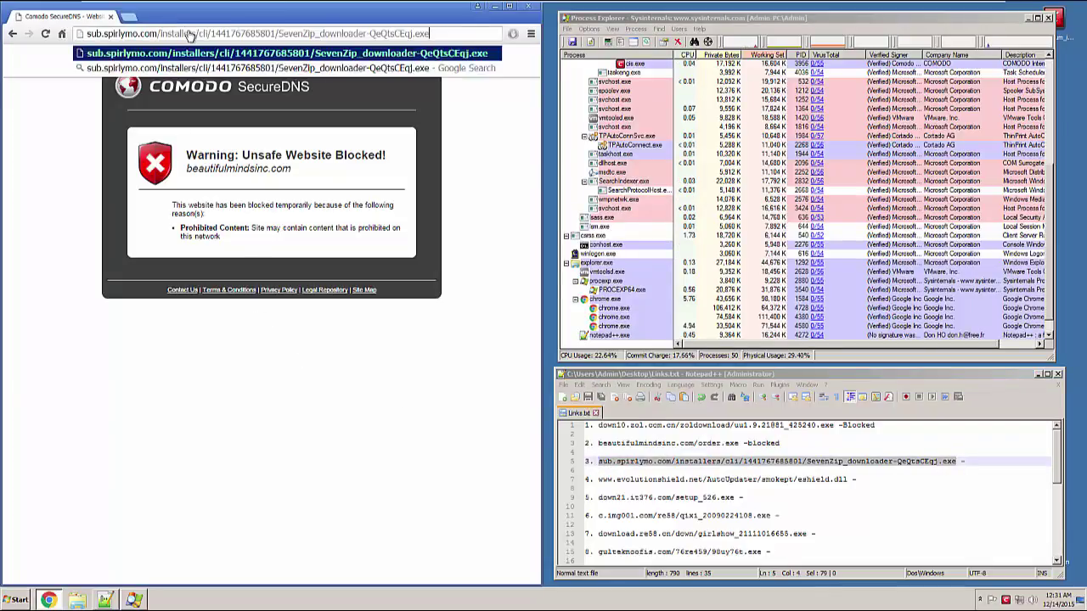
key(Return)
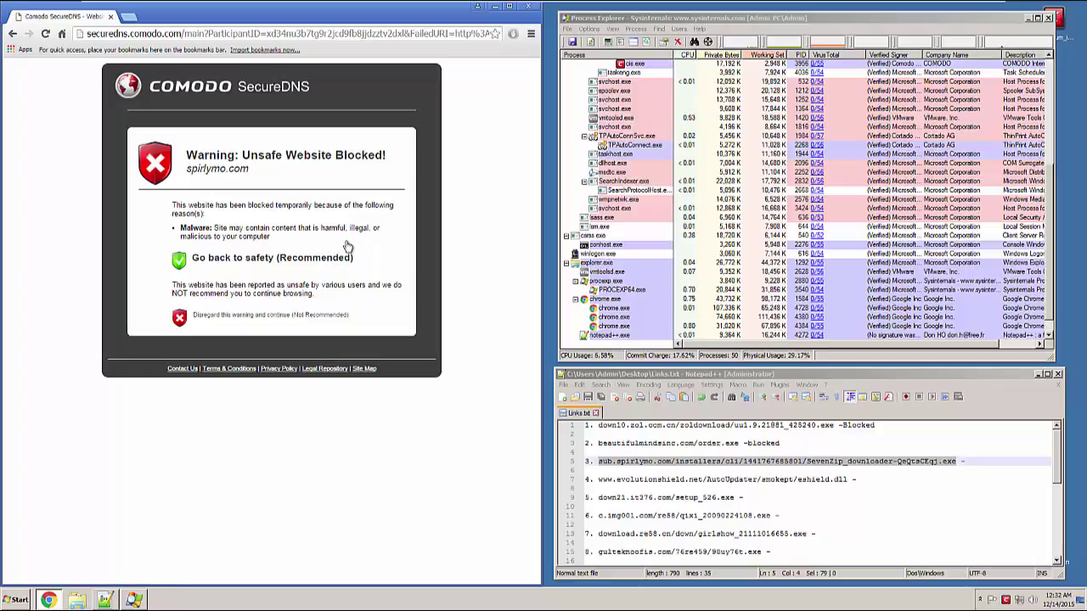
- Mark the third link in Links.txt as "blocked" after its dash
click(979, 466)
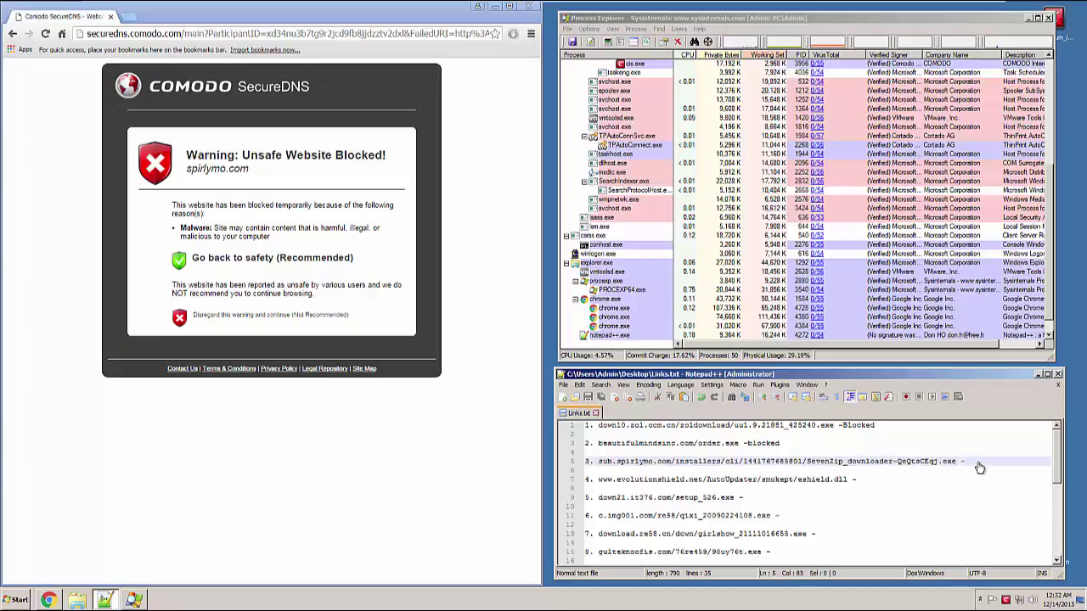
text(bloc)
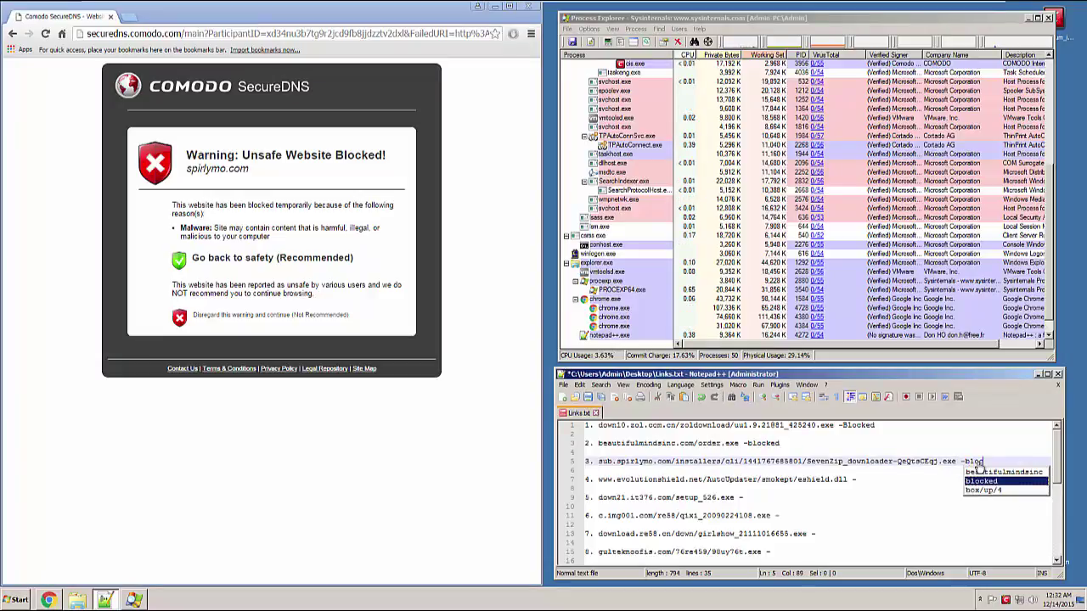
text(ked)
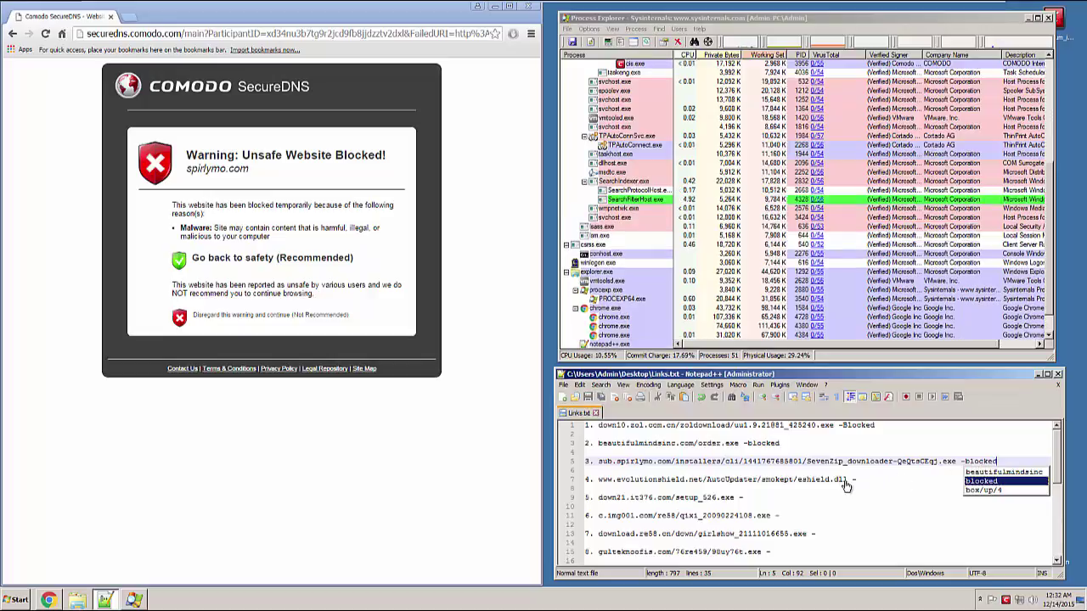
drag(846, 482, 599, 482)
click(173, 39)
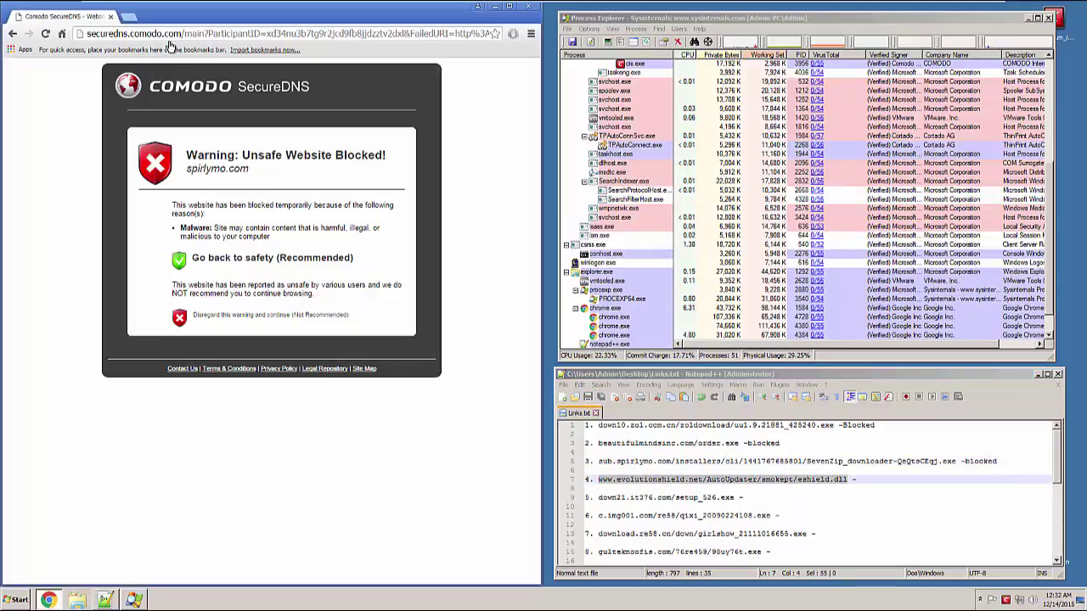
key(ctrl+v)
key(Return)
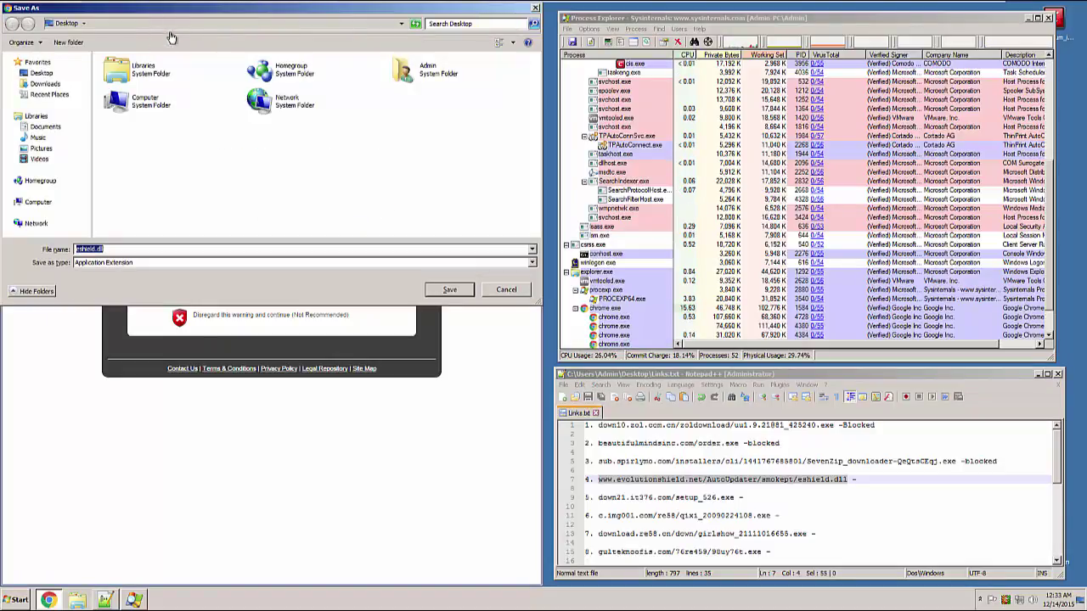
click(449, 289)
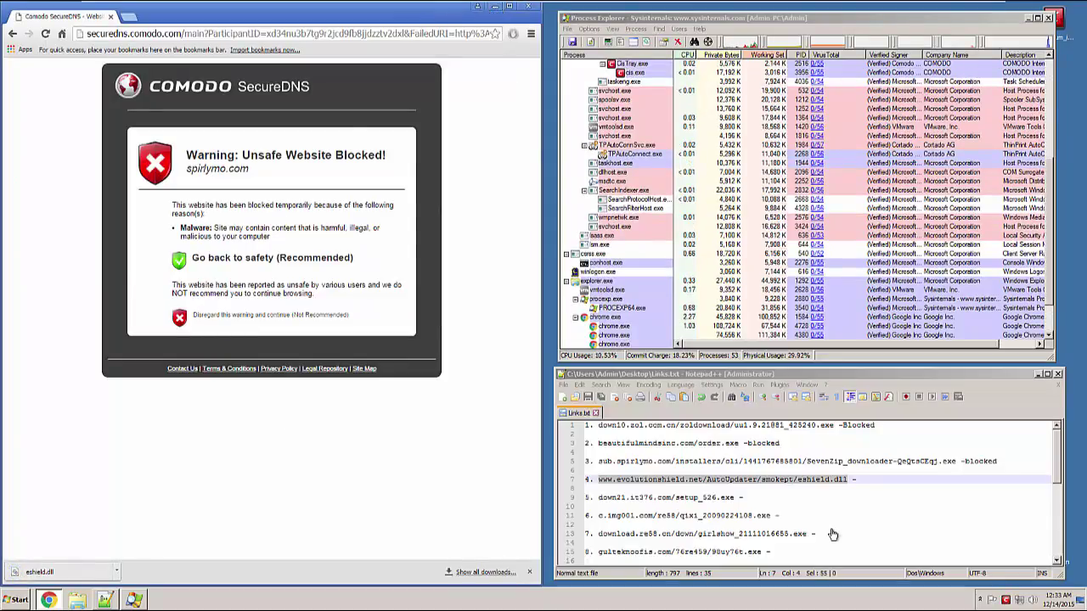
- Load the fifth link, down21.it376.com/setup_526.exe, in Chrome and save setup_526.exe to the Desktop
drag(735, 501, 599, 503)
click(201, 34)
key(ctrl+v)
key(Return)
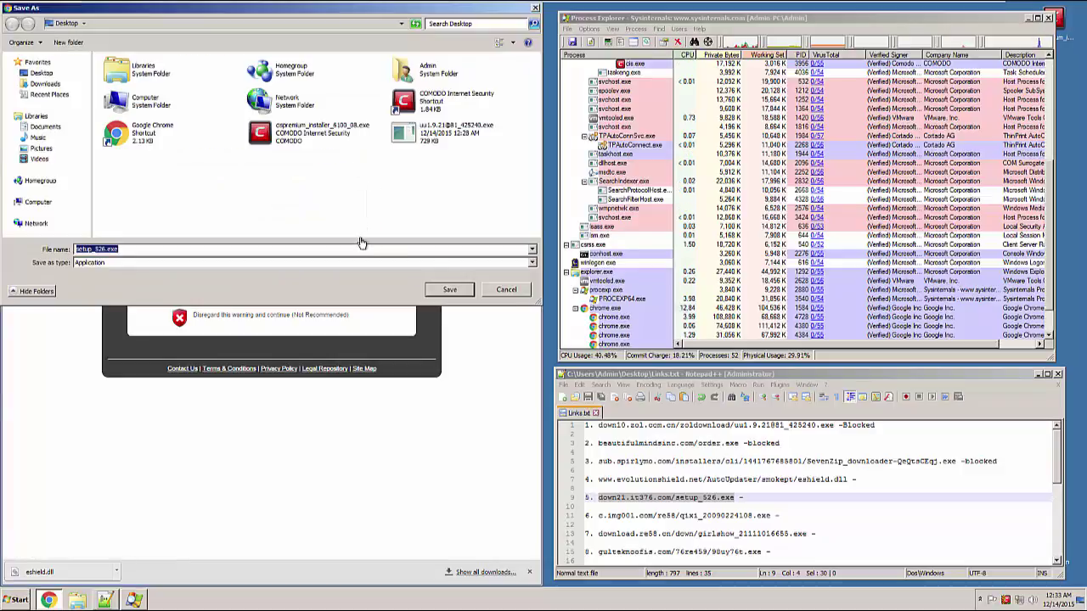
click(442, 290)
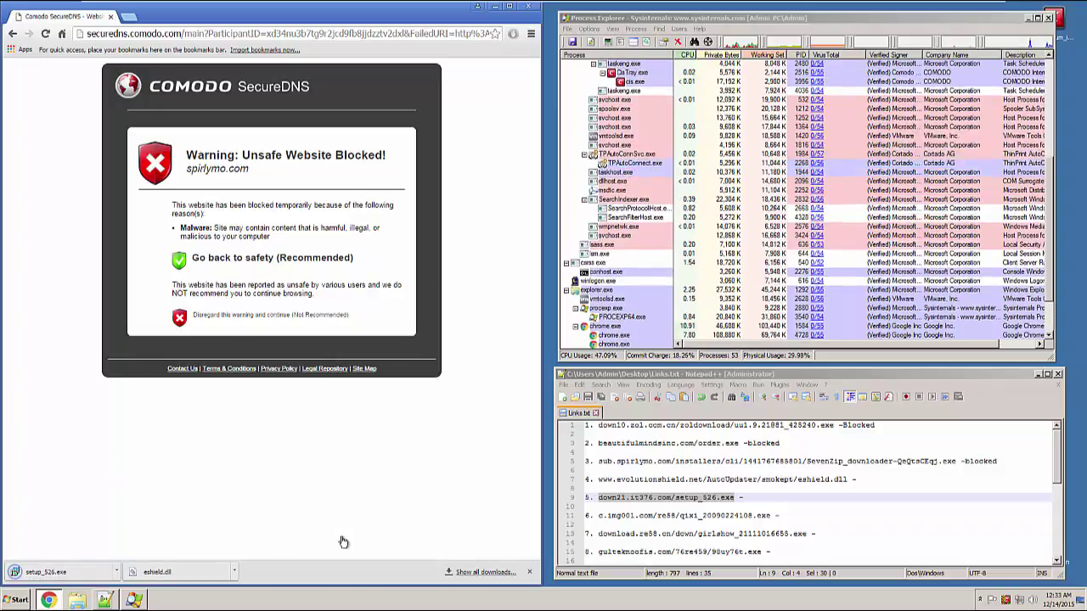
- Launch the downloaded setup_526.exe and choose Run Isolated for it in the Comodo Sandbox alert
click(74, 572)
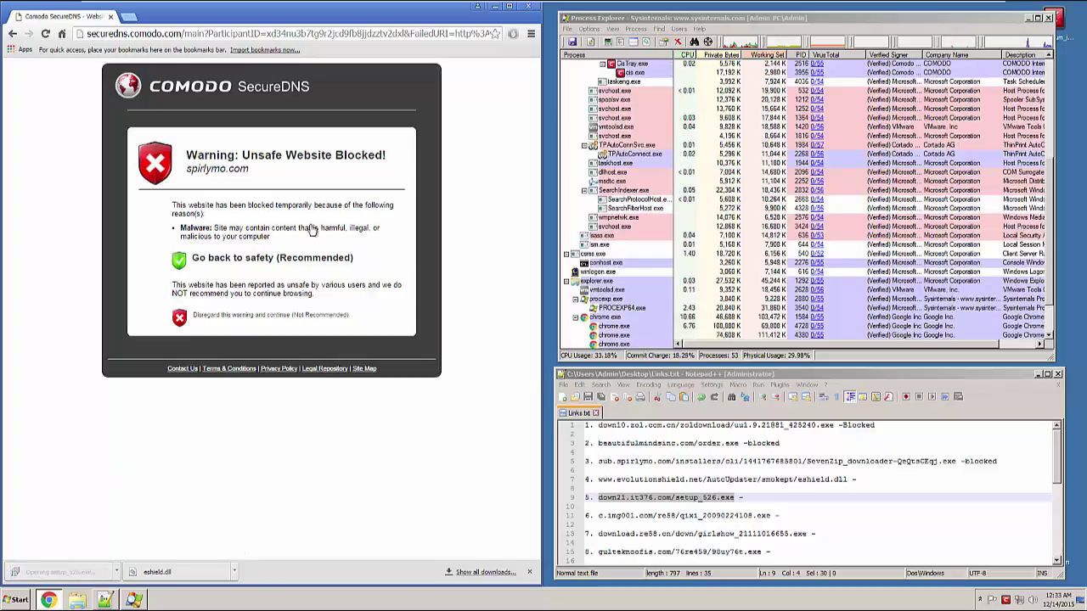
click(564, 311)
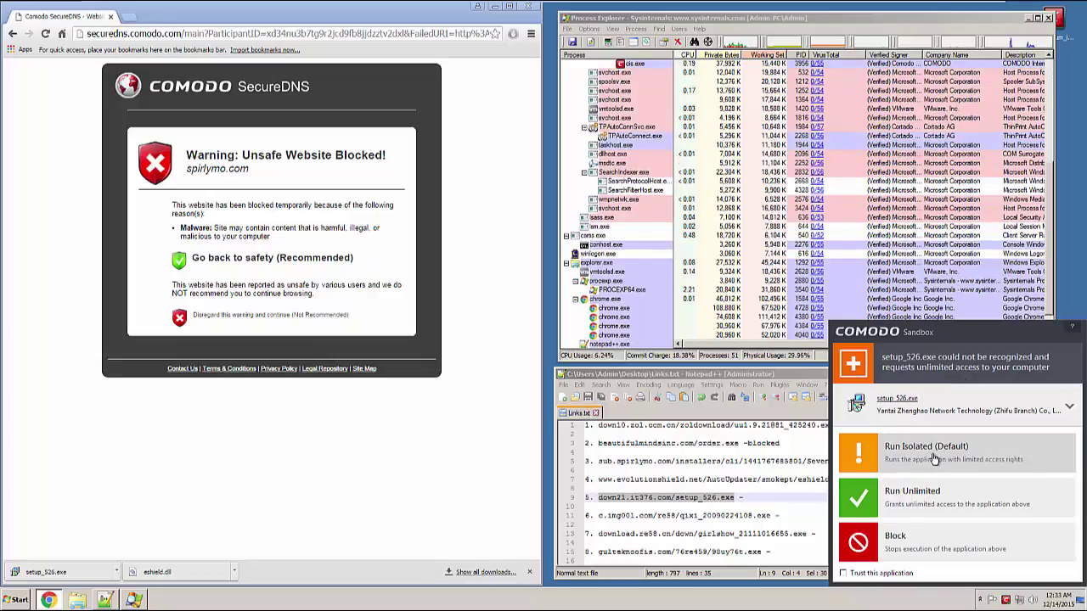
click(924, 459)
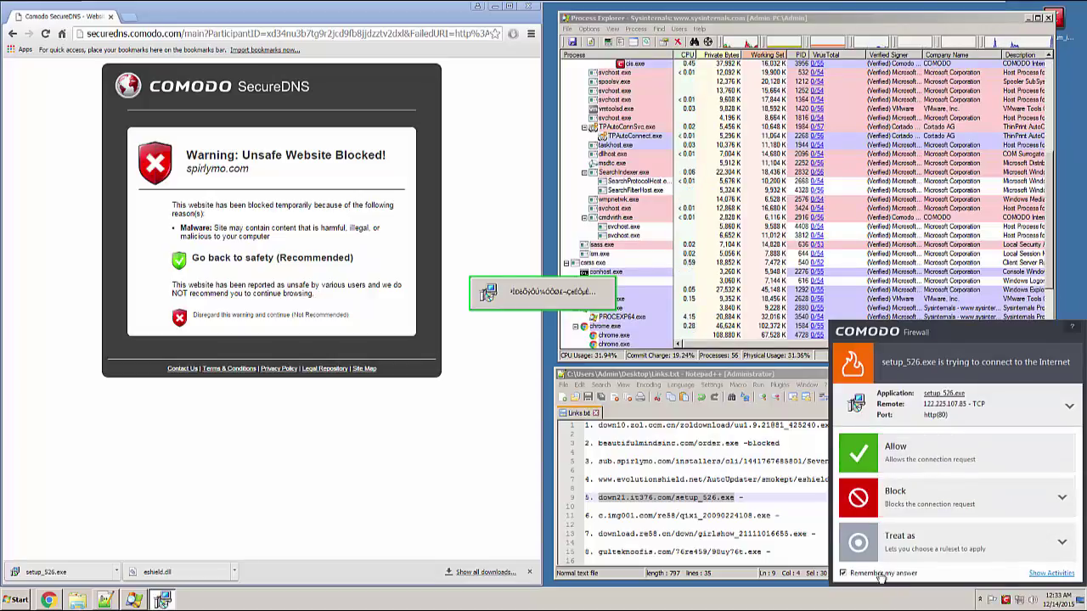
- Allow setup_526.exe to connect to the Internet and complete its installation to C:\Program Files (x86)\SpeedCopy
click(895, 450)
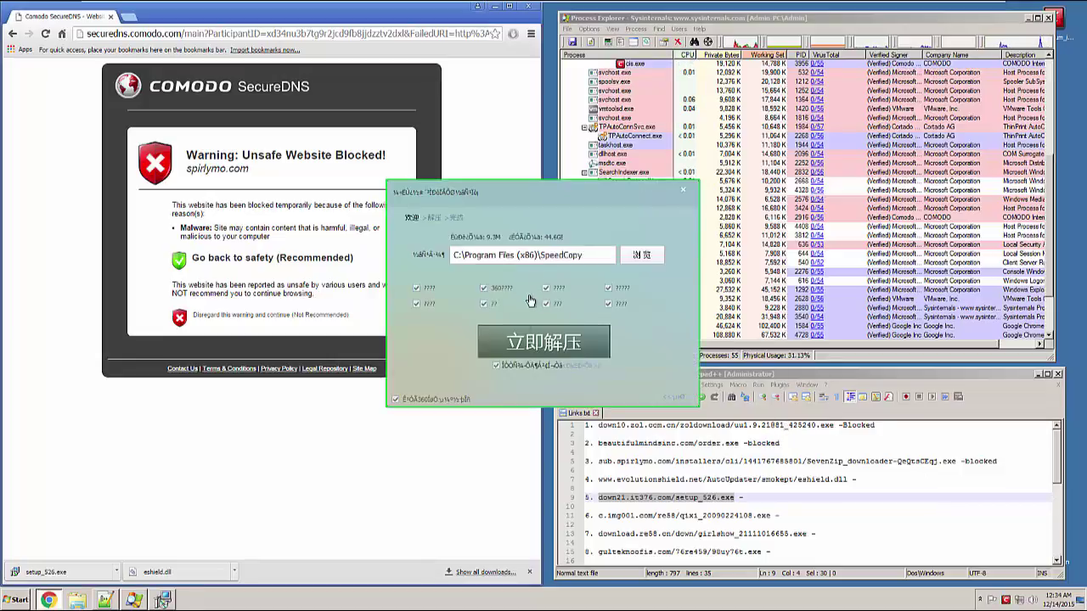
click(524, 350)
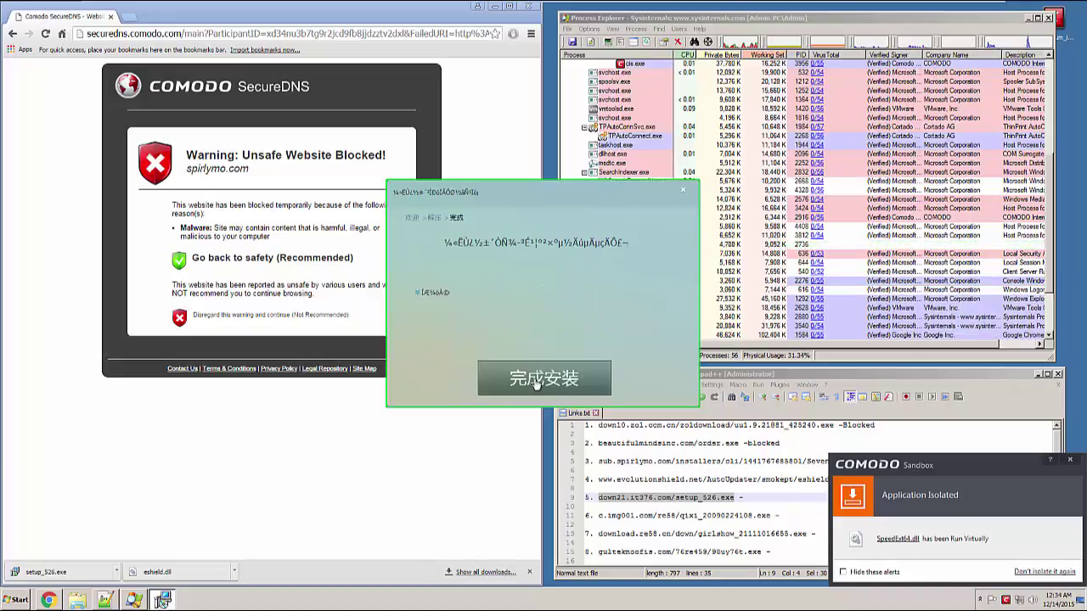
click(527, 376)
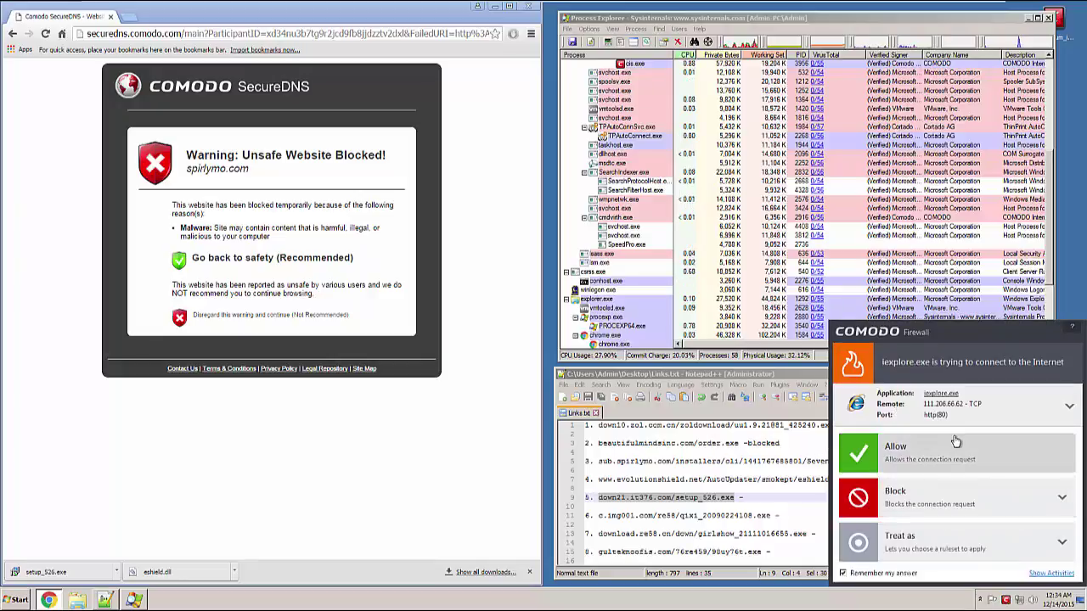
- Review the Block options in the Comodo Firewall alert for iexplore.exe, dismissing the SpeedMgr.exe isolation notice, and allow the connection
click(929, 488)
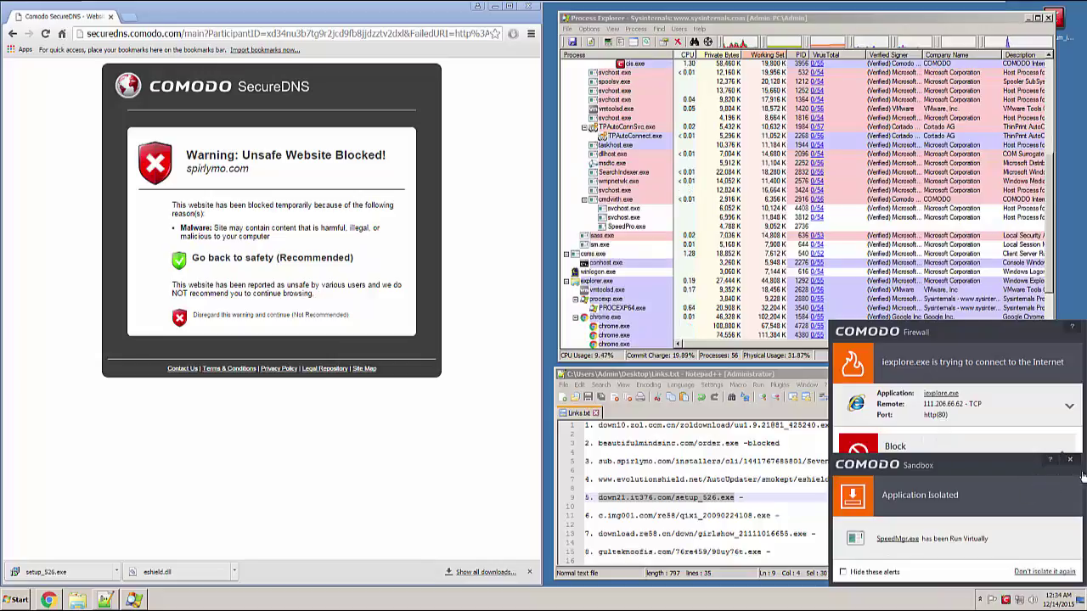
click(1070, 460)
click(1062, 455)
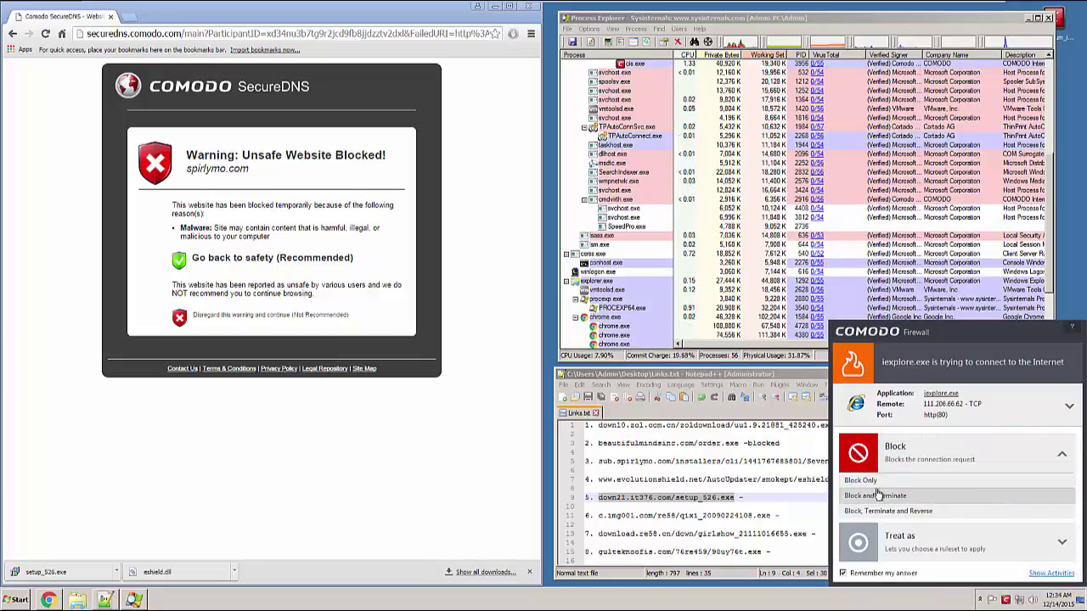
click(1062, 457)
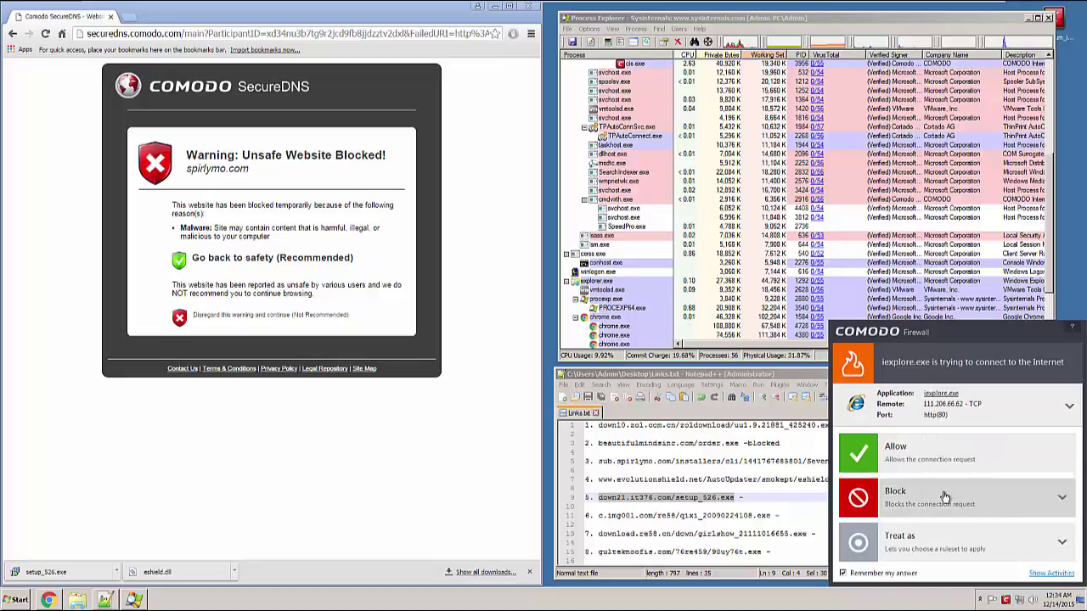
click(1050, 501)
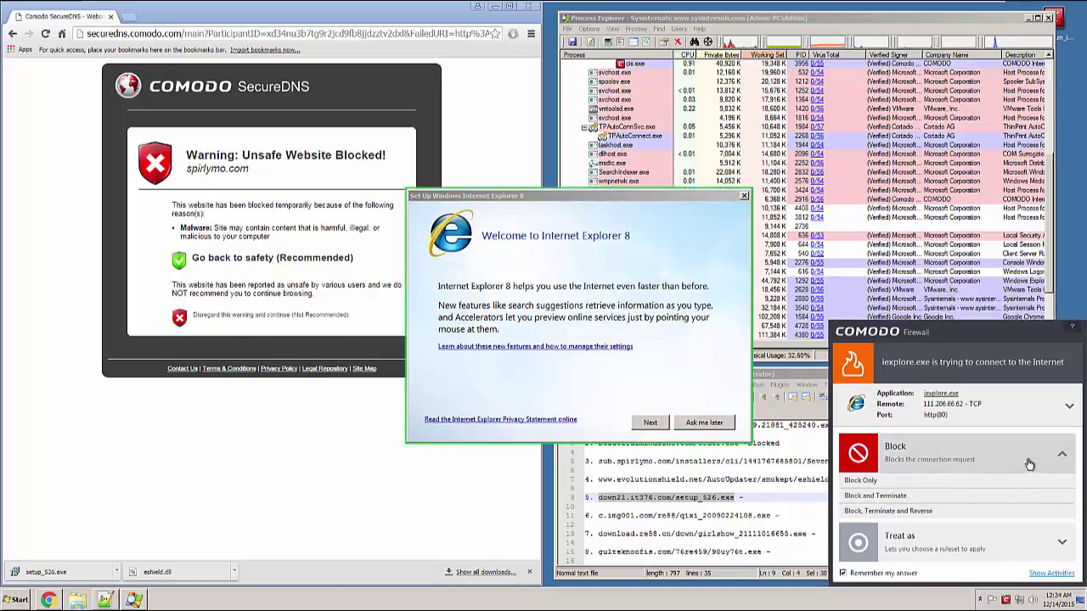
click(1053, 461)
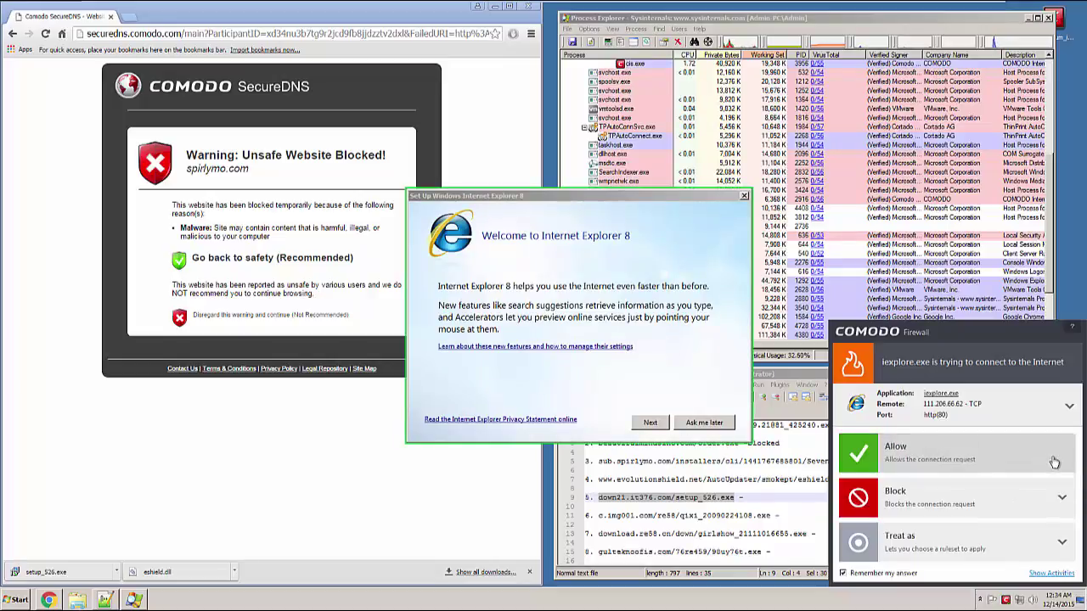
click(902, 467)
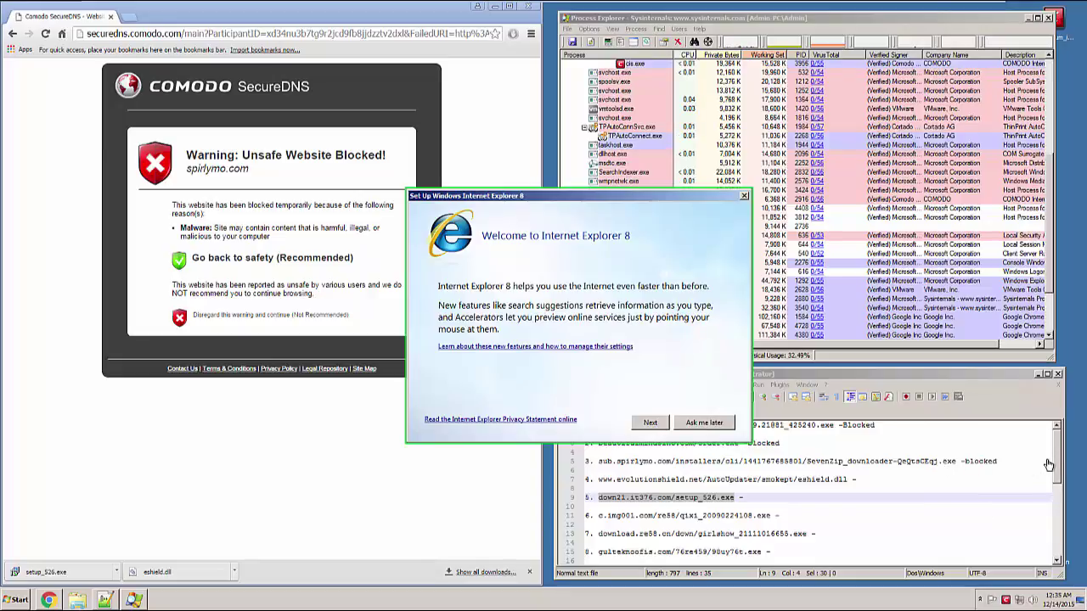
- Try to advance the Internet Explorer 8 setup wizard, and postpone it with Ask me later
click(651, 423)
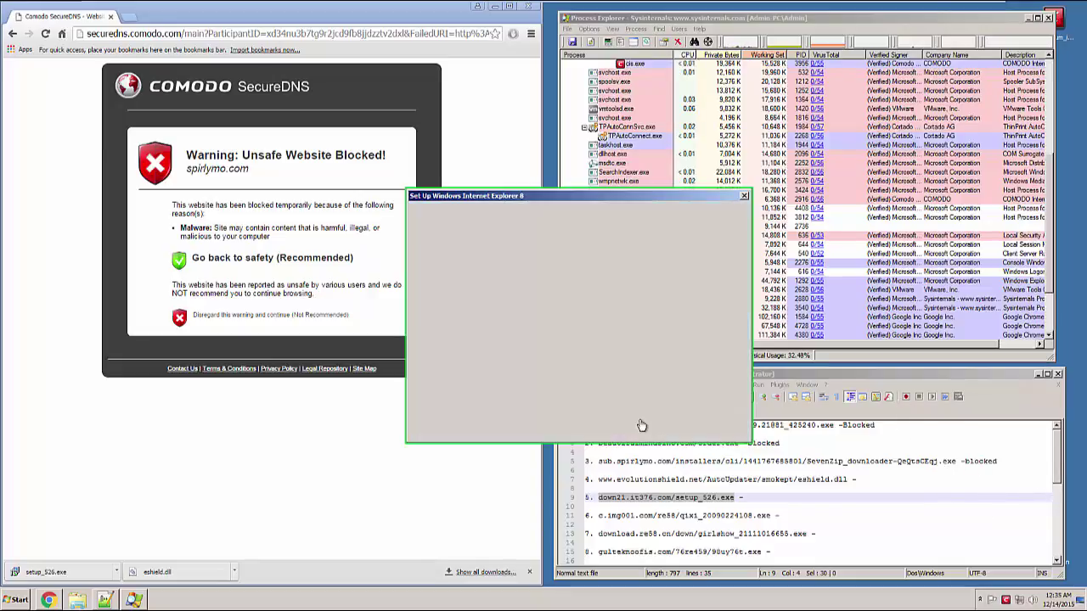
click(629, 424)
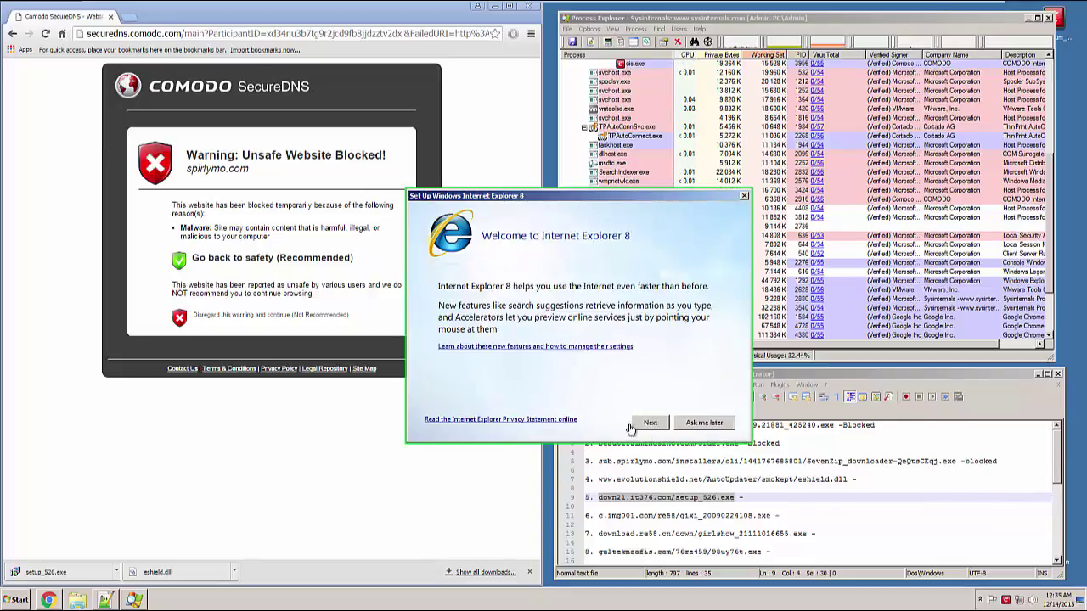
click(689, 423)
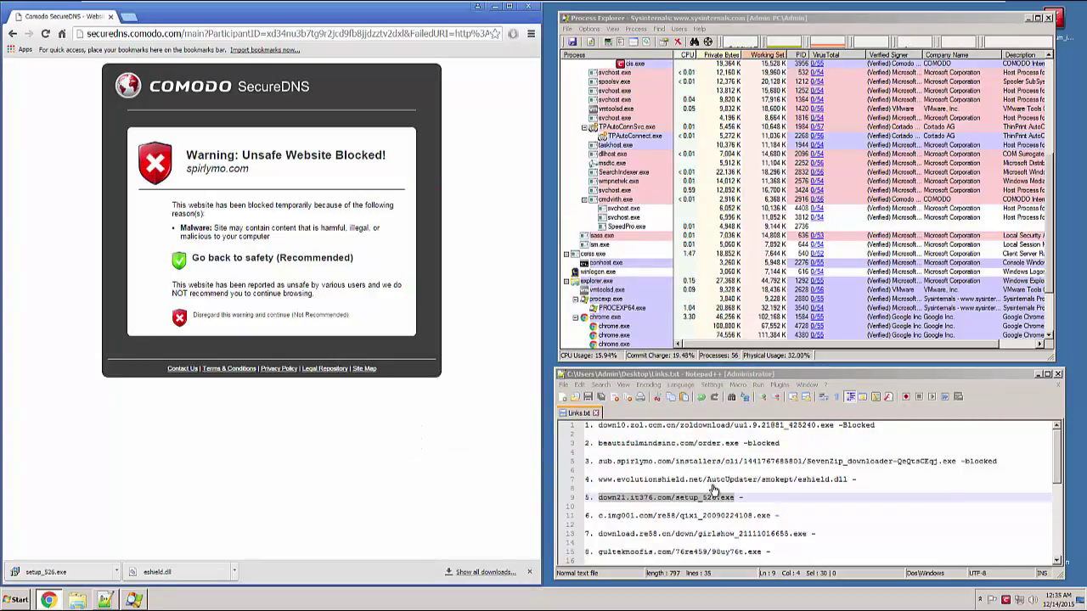
- Mark the fourth link, eshield.dll, in Links.txt with "?" after its dash
click(885, 482)
text(mixe)
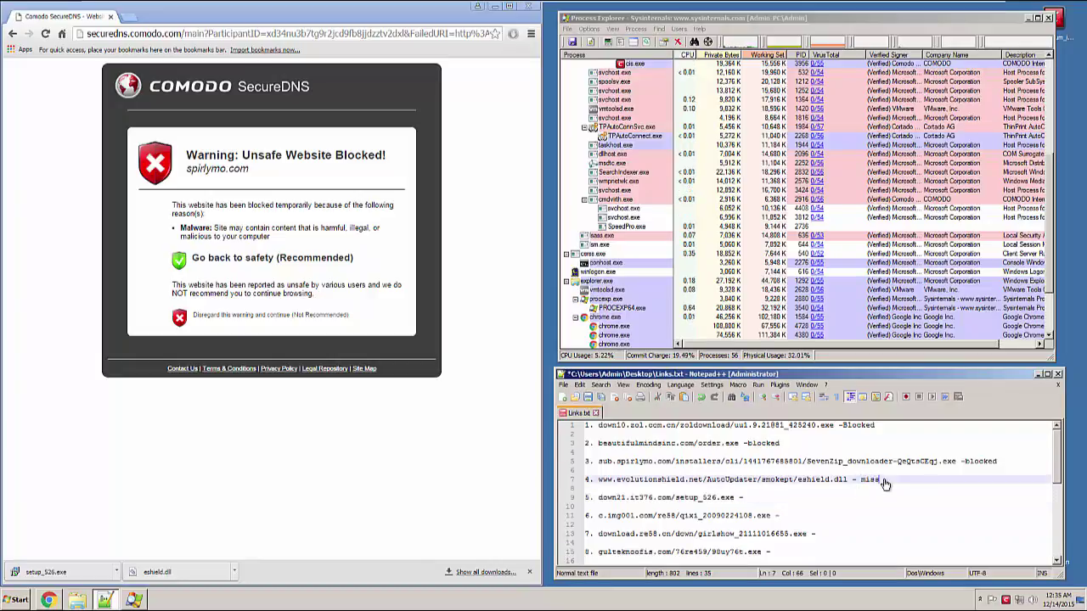
key(BackSpace)
key(BackSpace)
key(BackSpace)
key(BackSpace)
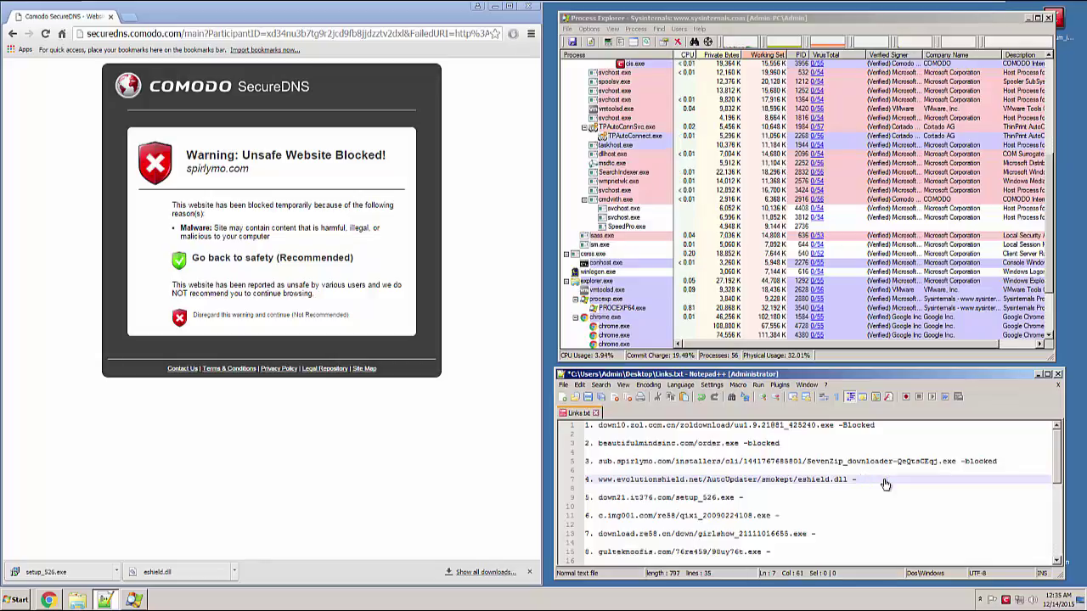
text(?)
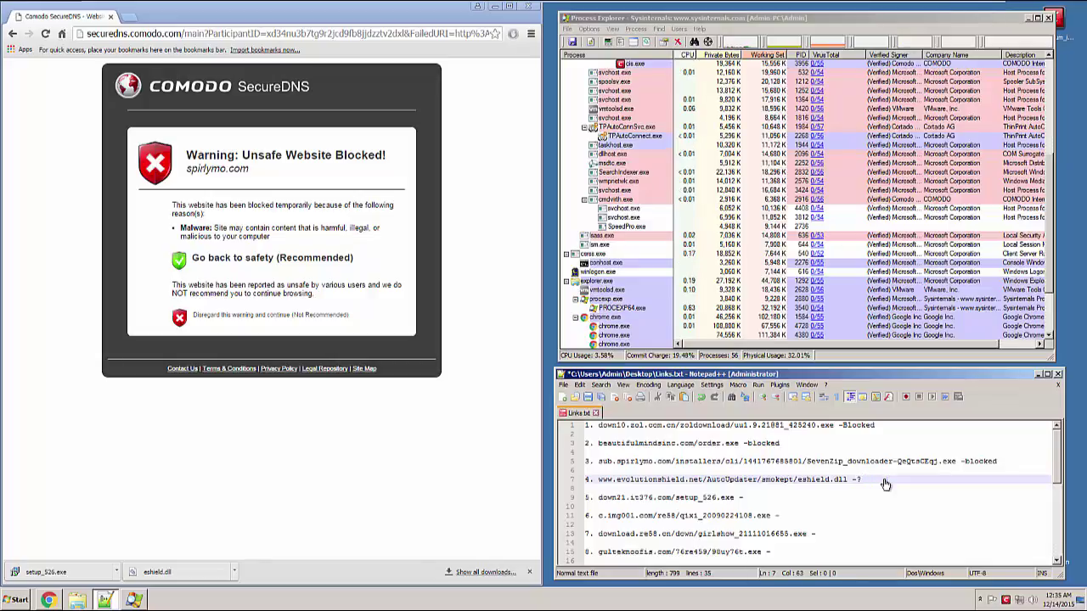
- Record the fifth link, setup_526.exe, in Links.txt as "Sandboxed (Blocked)"
click(785, 502)
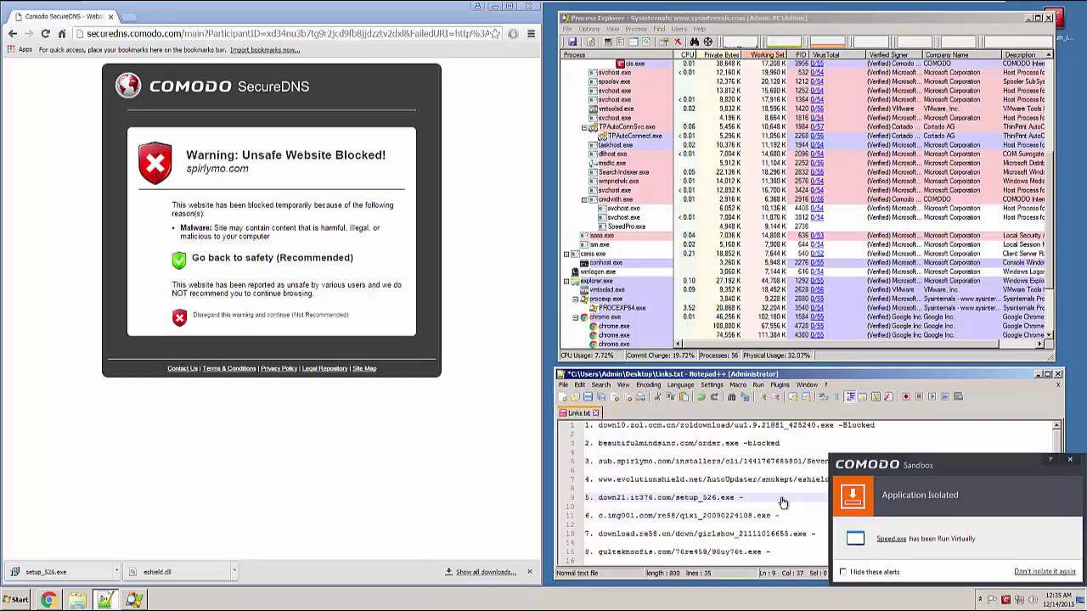
text(Sad)
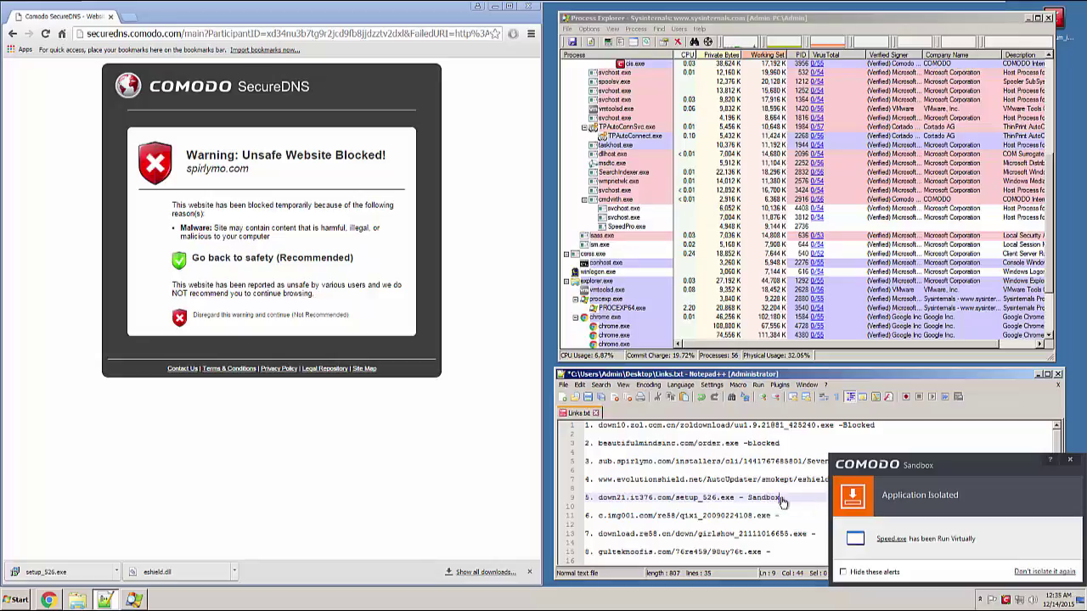
text(ed (Blo)
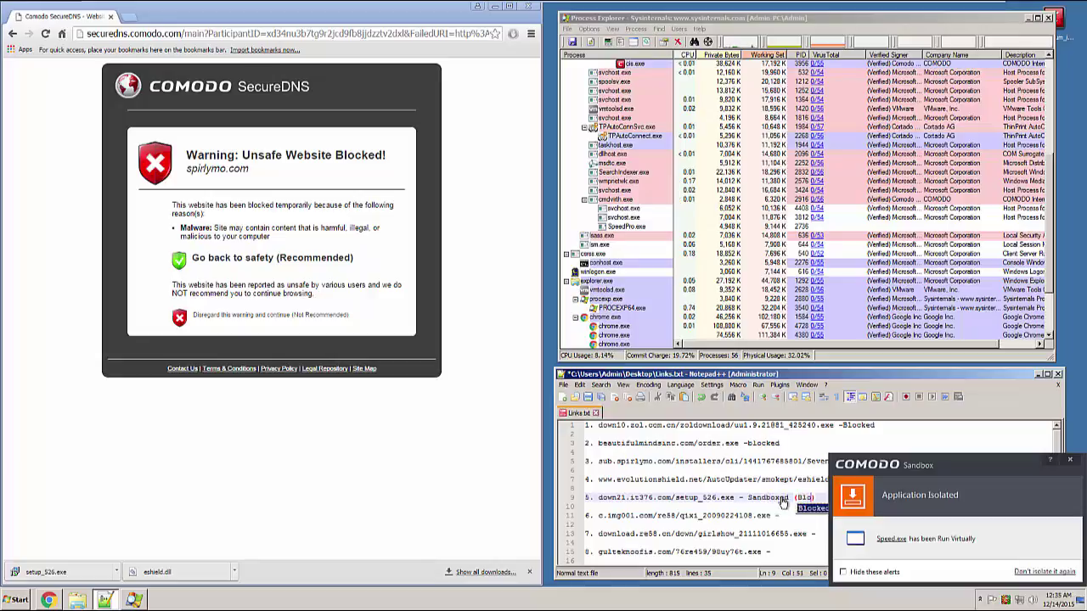
text(cked)
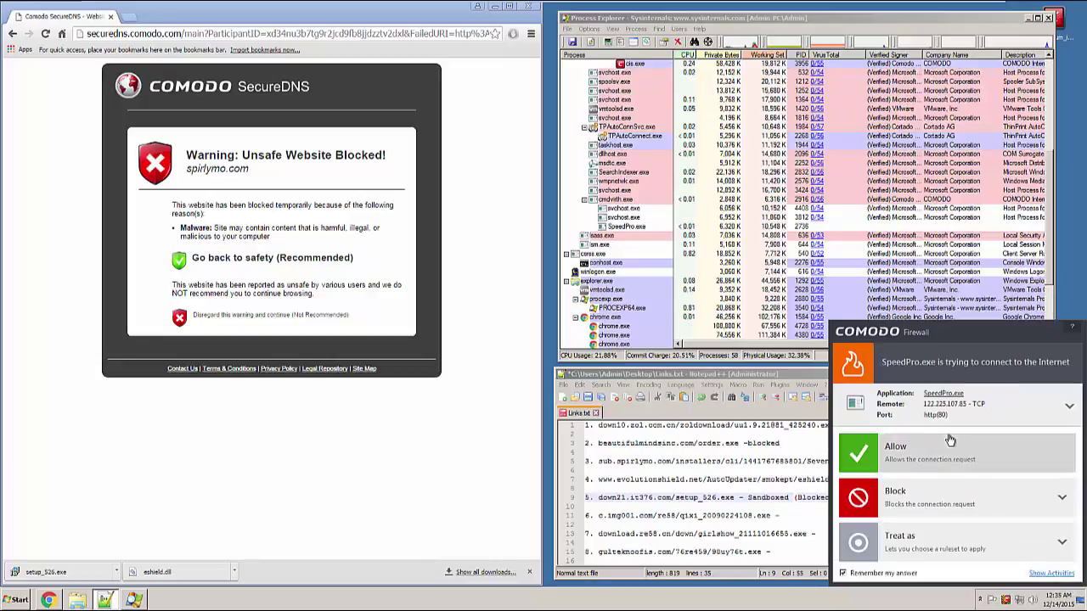
- Allow SpeedPro.exe to connect, dismiss the yx_zg.exe isolation notice, and answer the zy_htzg.exe firewall alert with Block, Terminate and Reverse
click(934, 453)
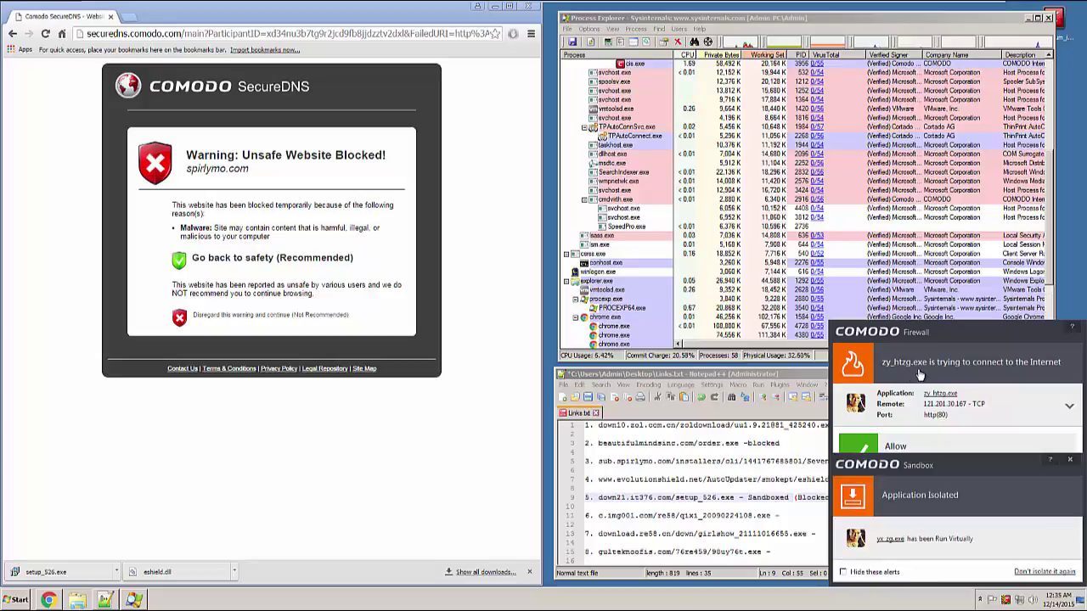
click(1072, 461)
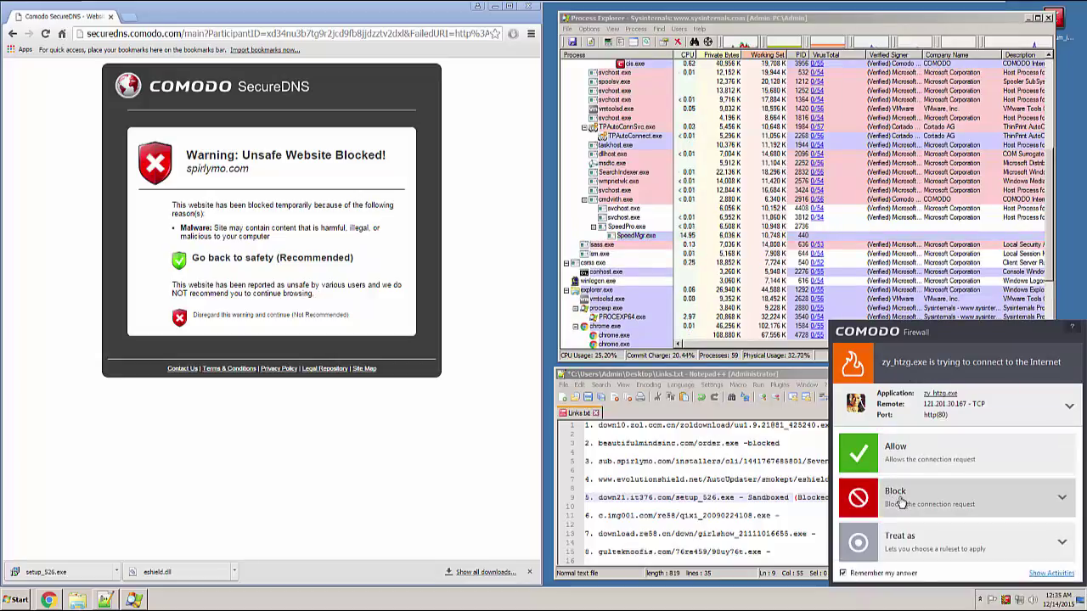
click(951, 513)
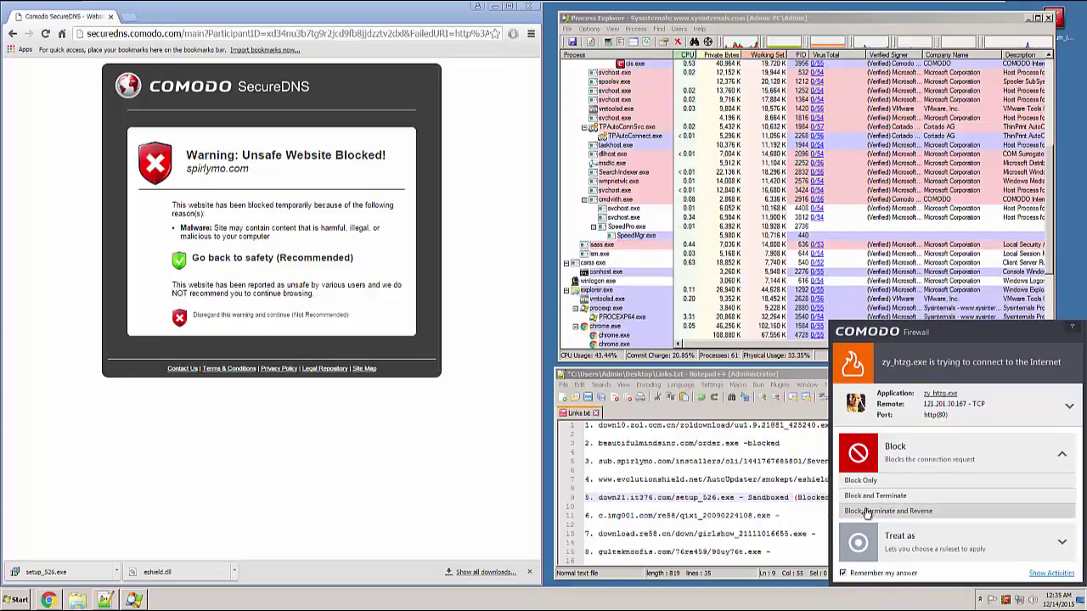
click(931, 514)
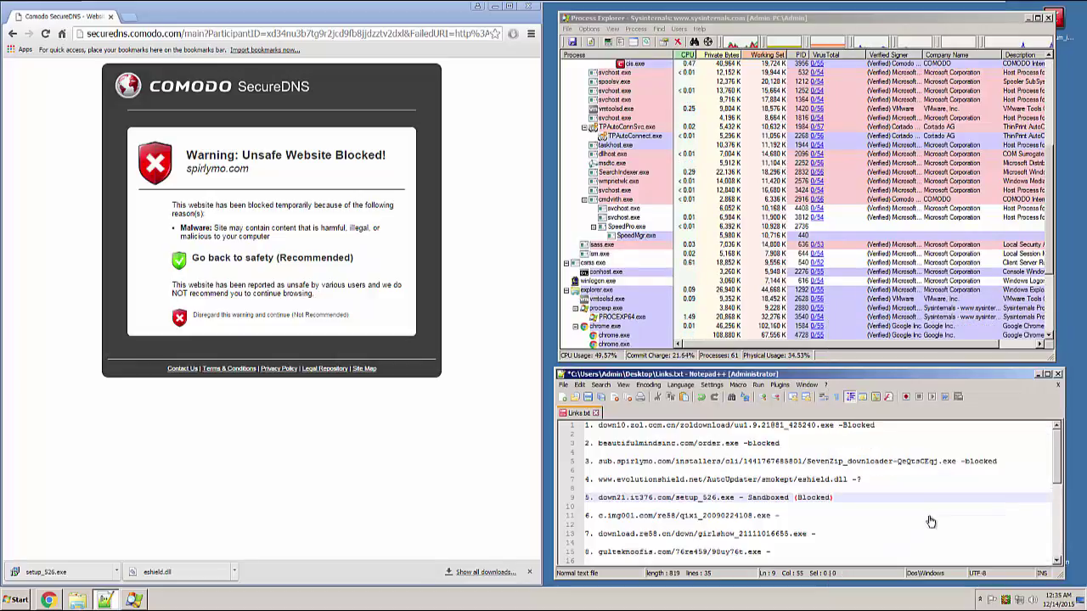
- Check the lower part of the Process Explorer list and answer the SpeedMgr.exe firewall alert with Block, Terminate and Reverse
scroll(753, 306, down, 1)
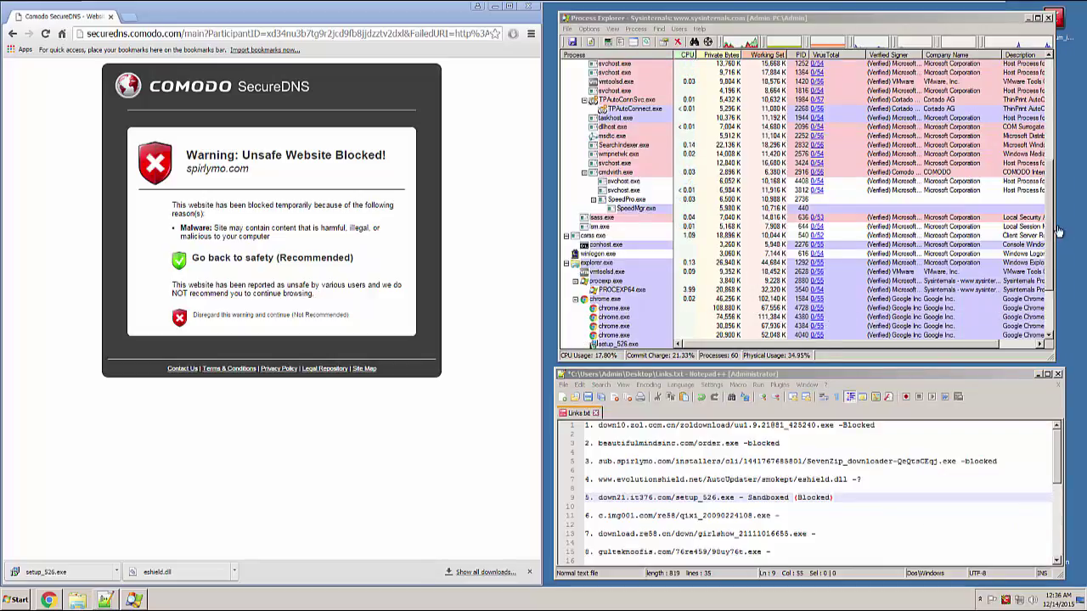
scroll(1051, 213, down, 3)
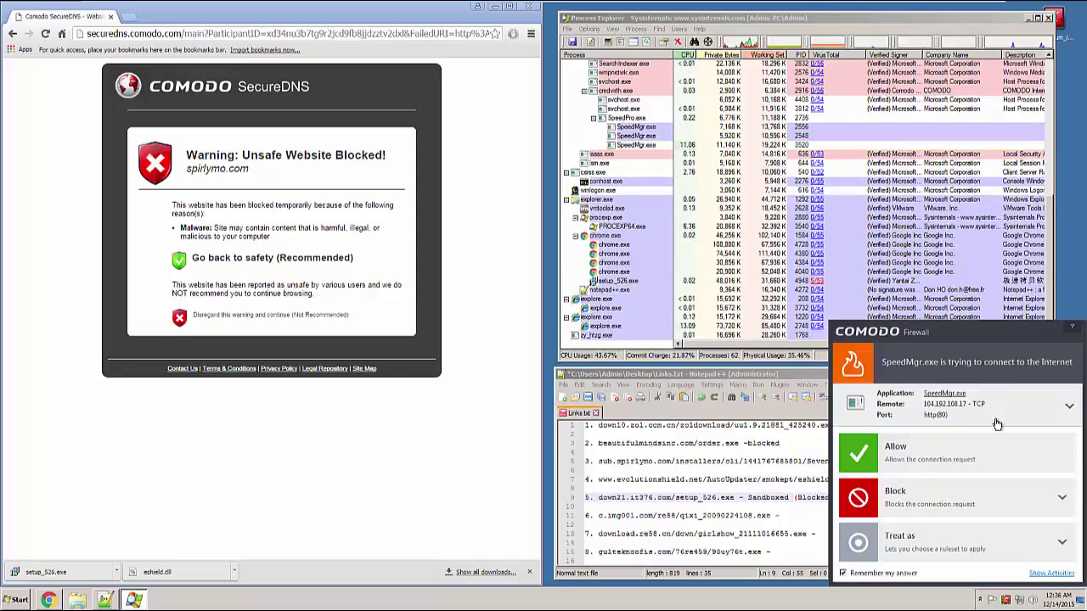
click(1041, 506)
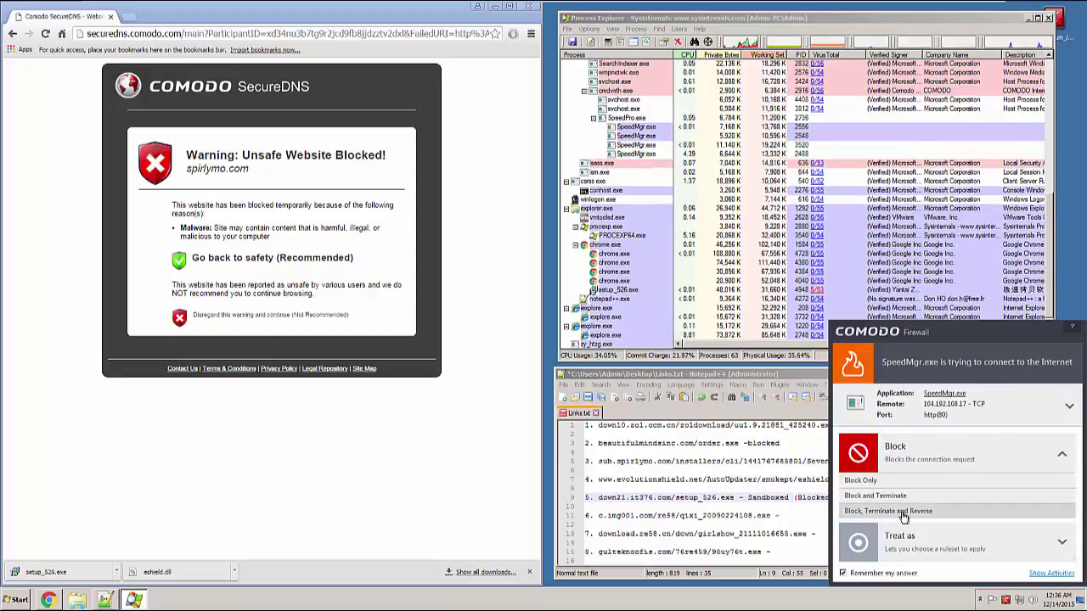
click(903, 516)
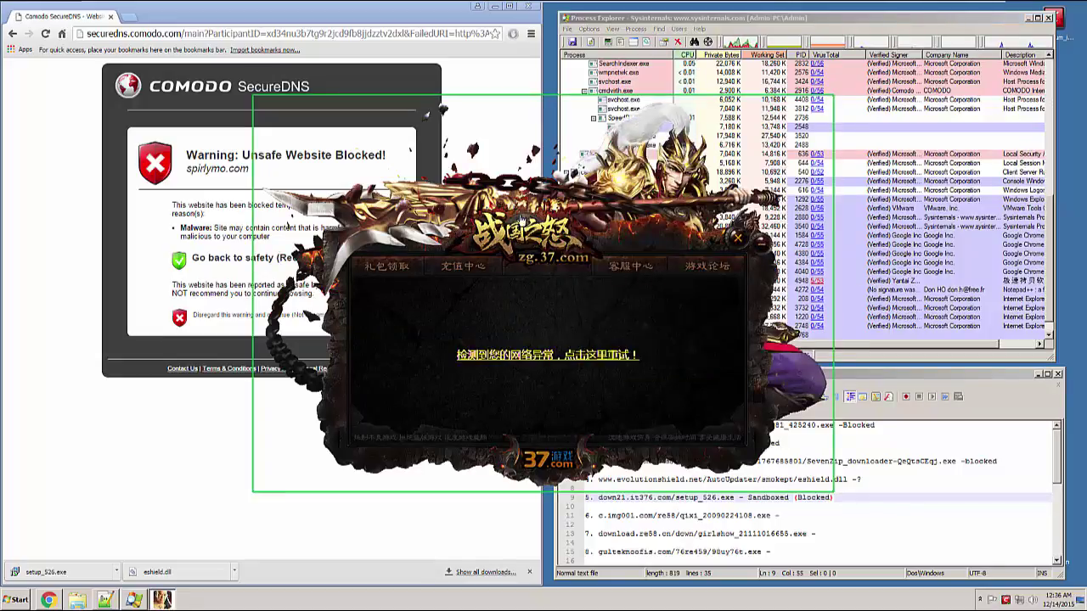
- Close the sandboxed zg.37.com game window and confirm exiting the game
click(938, 360)
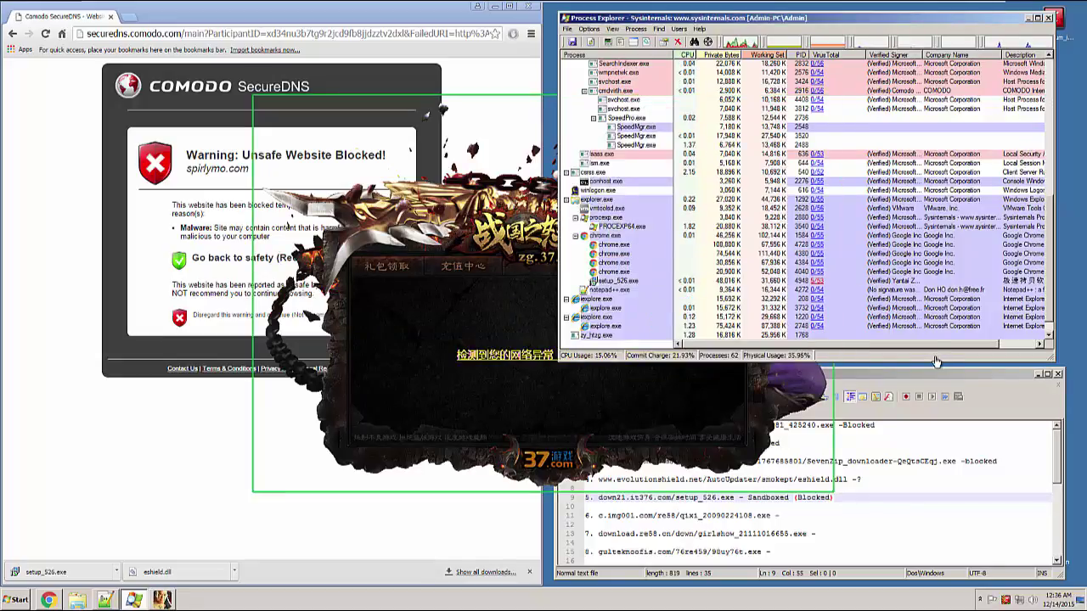
click(490, 325)
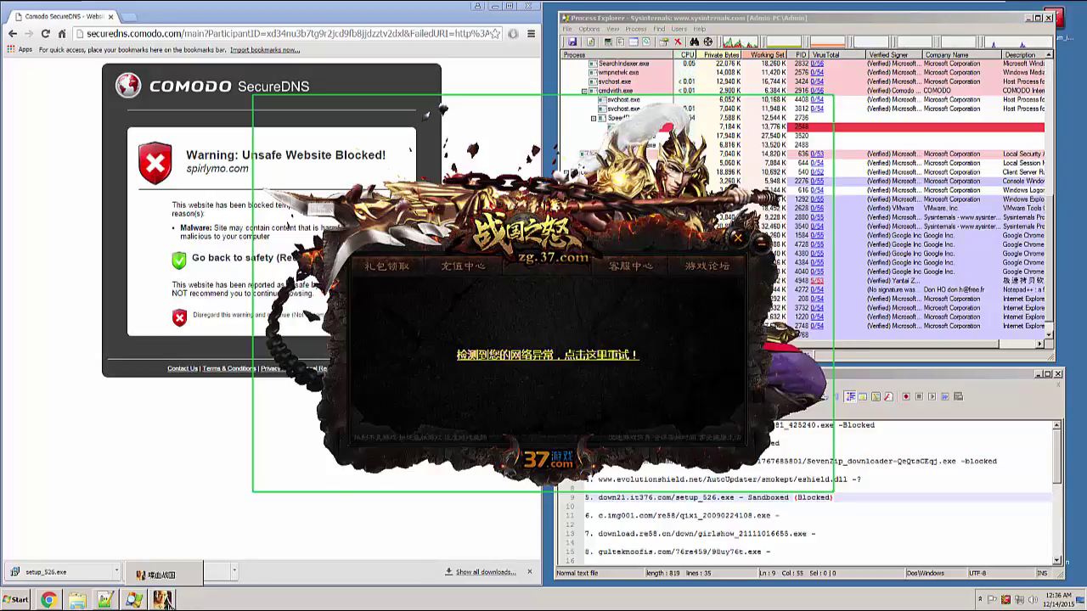
click(189, 577)
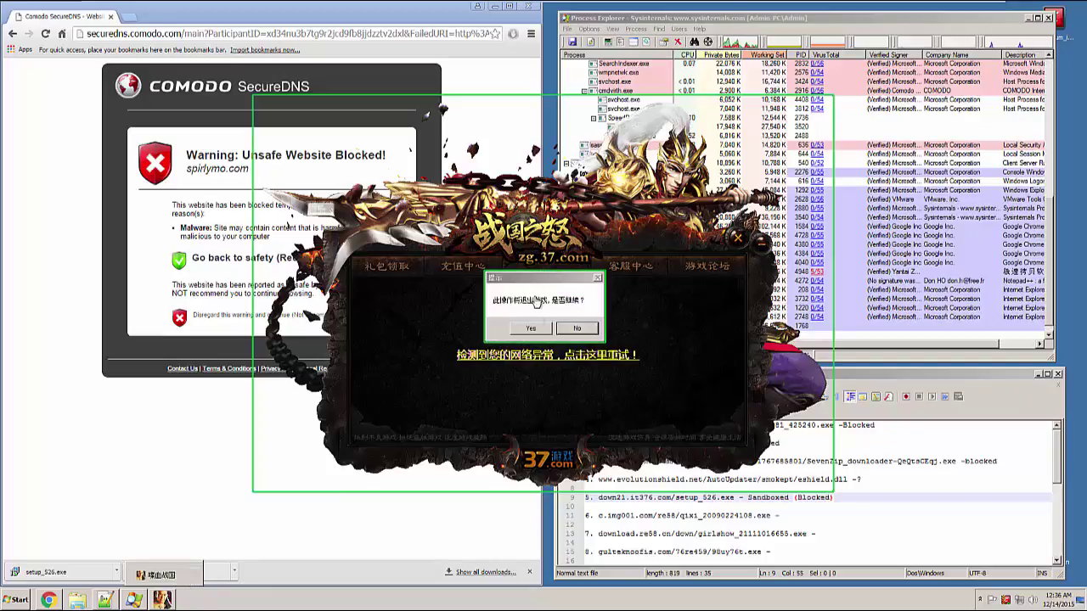
click(531, 327)
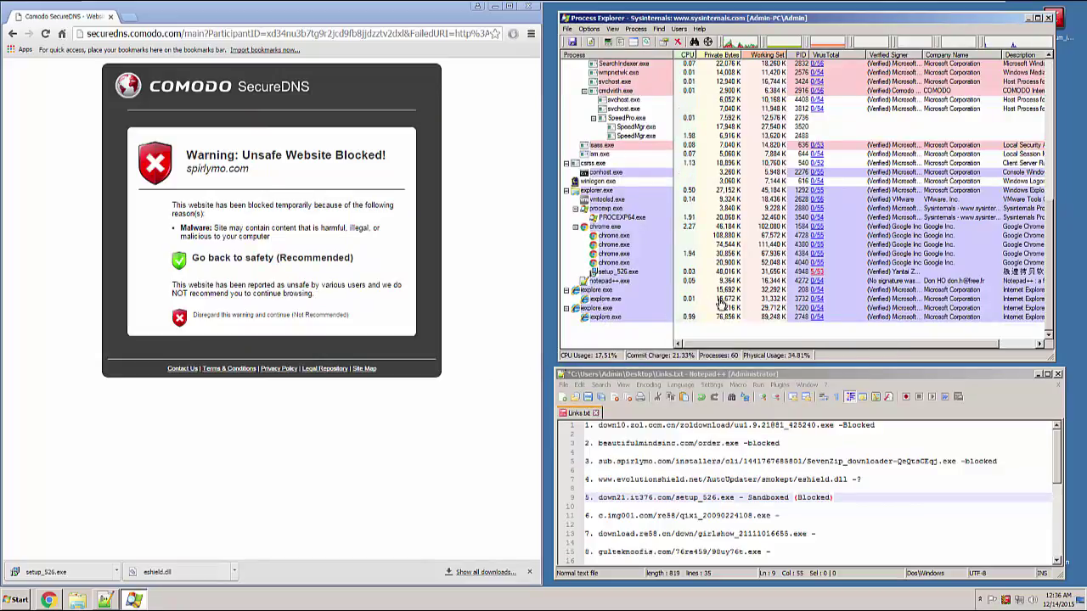
- Examine the iexplore.exe processes in Process Explorer, including their command lines, available process actions and verified signer
click(618, 291)
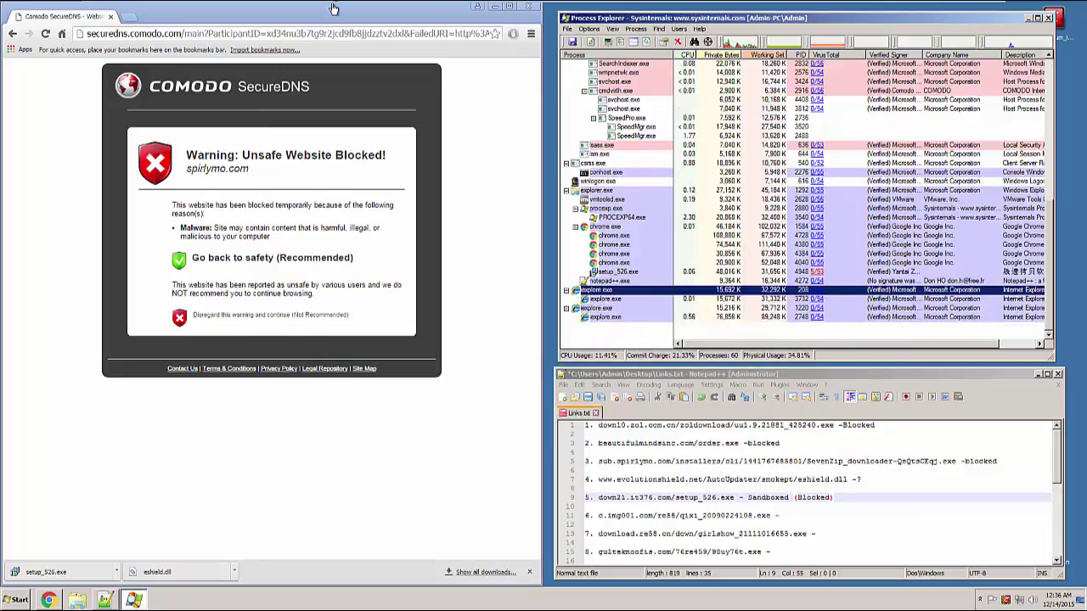
drag(333, 9, 2, 165)
click(618, 292)
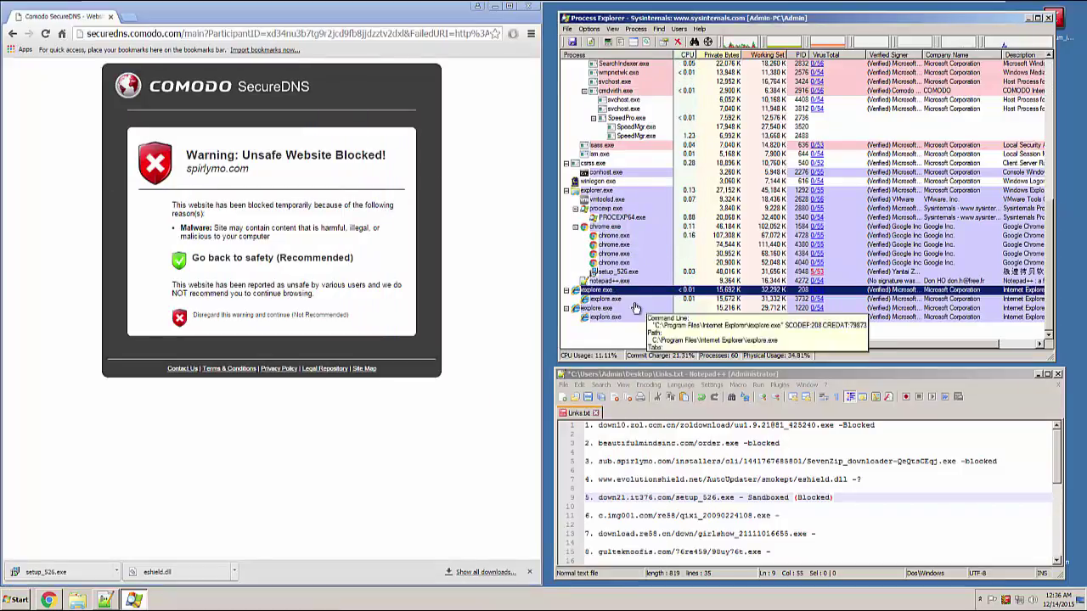
click(629, 301)
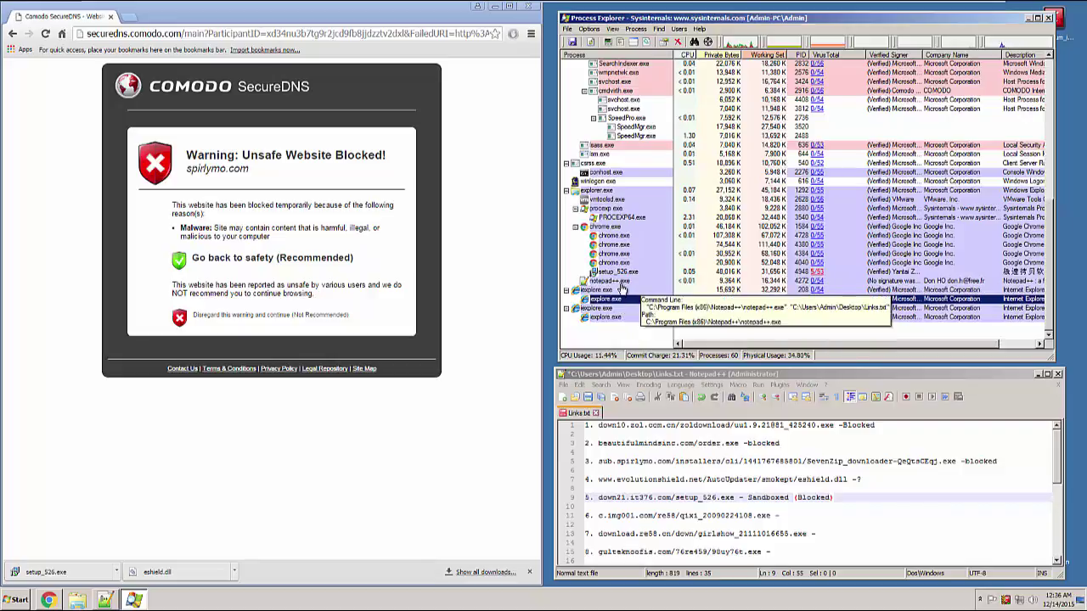
click(615, 290)
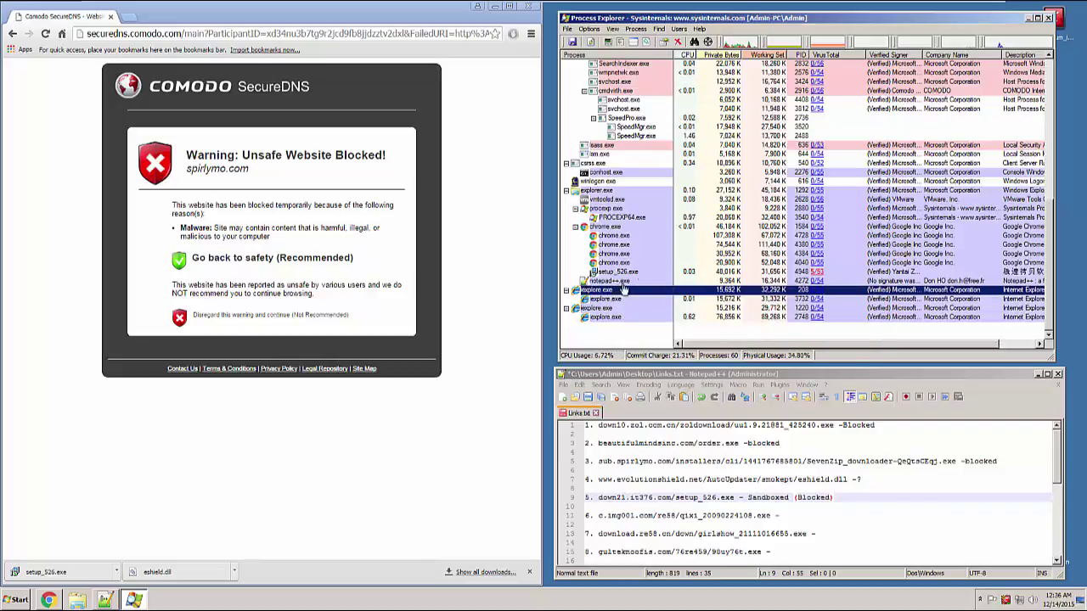
right_click(597, 291)
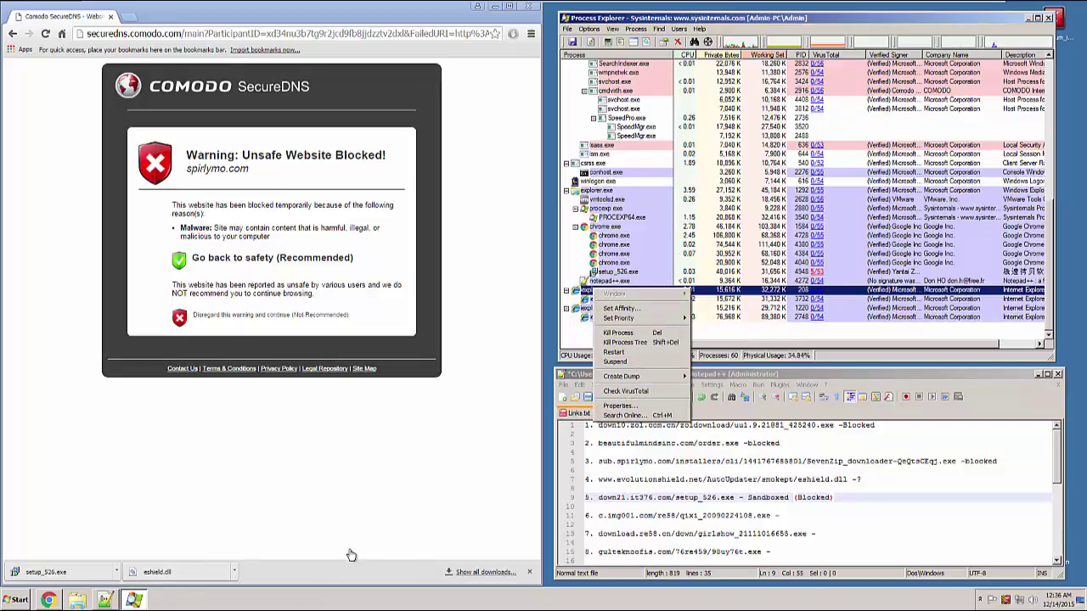
click(581, 336)
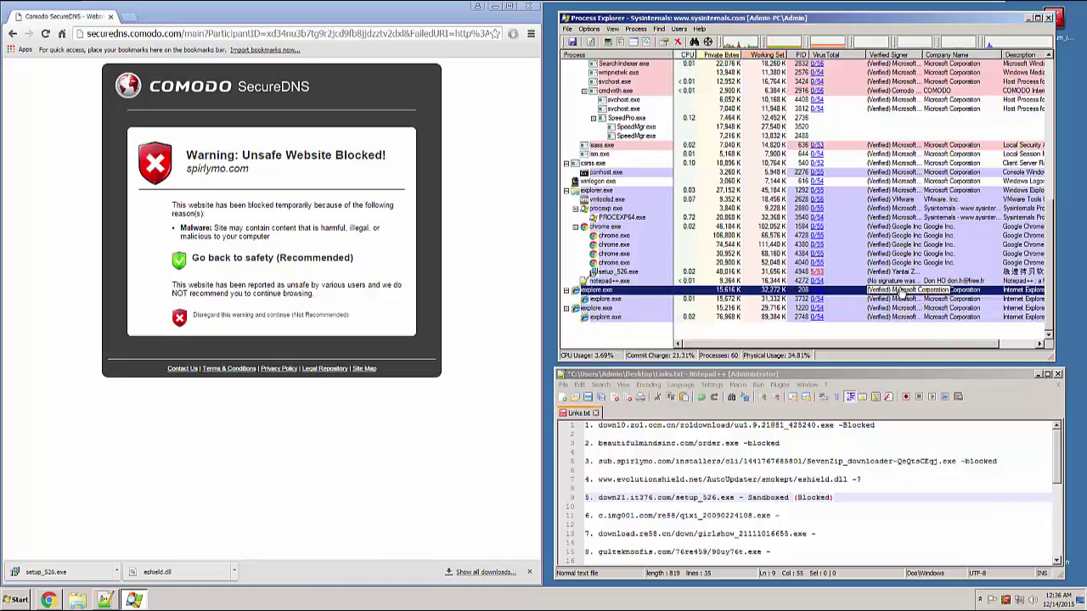
- Examine SpeedPro.exe and the other sandboxed processes running under cmdvirth.exe in Process Explorer
click(627, 119)
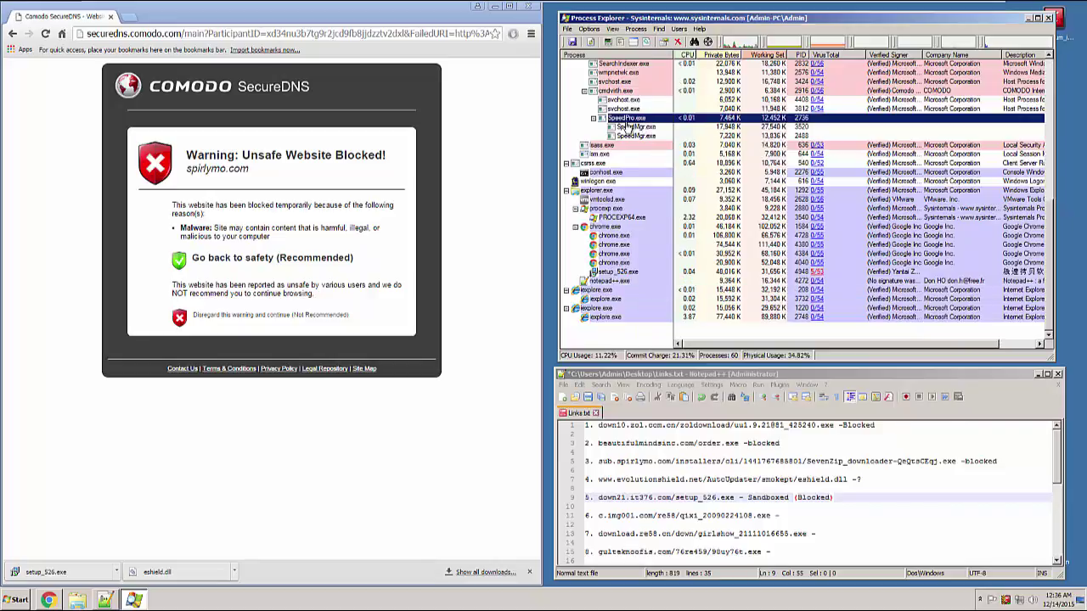
scroll(703, 187, up, 2)
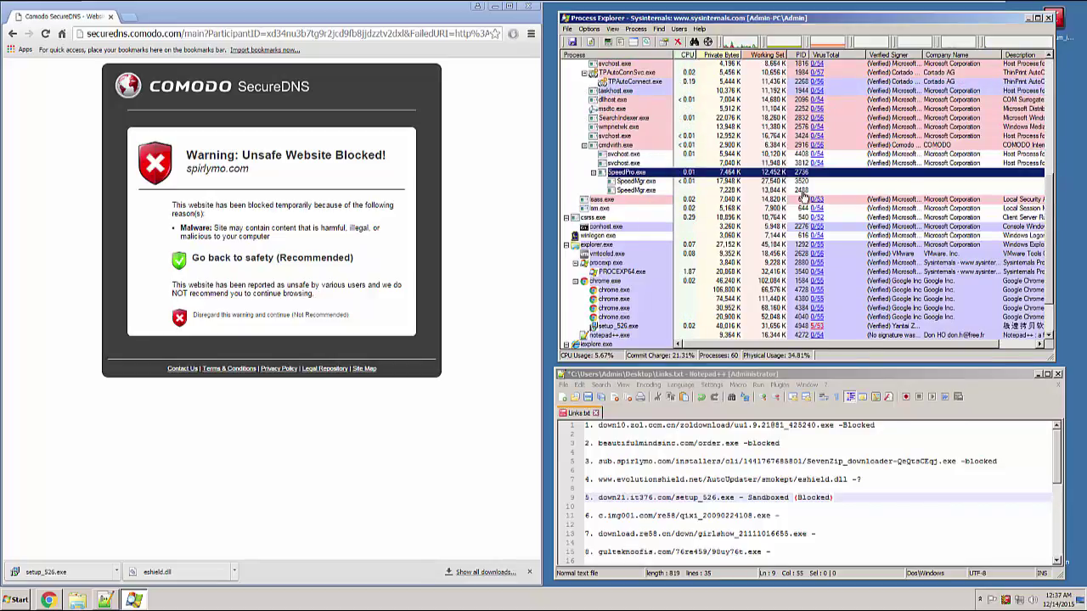
click(601, 146)
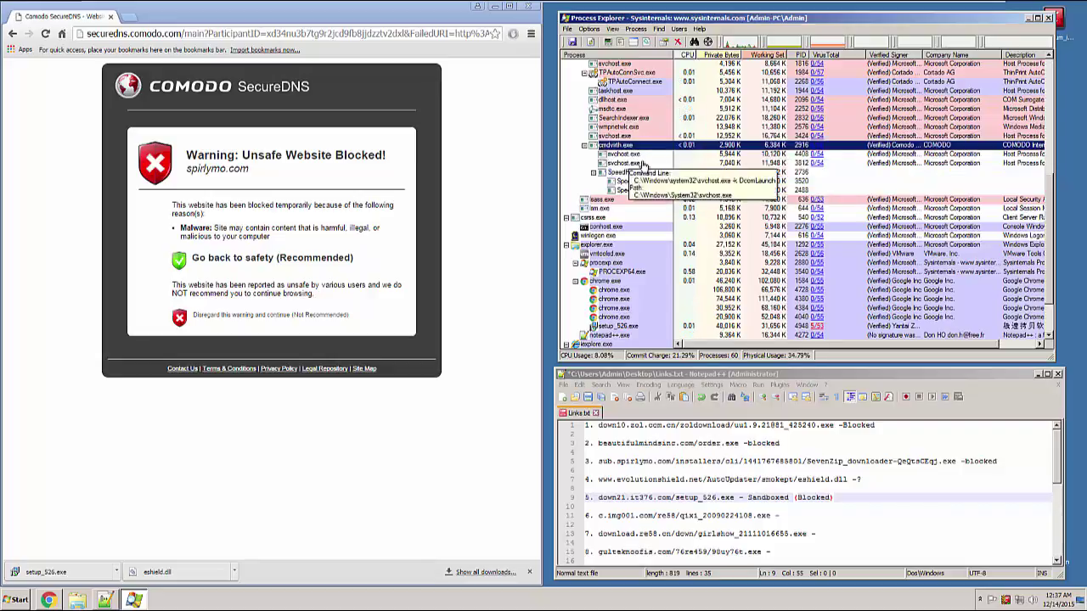
mouse_move(647, 191)
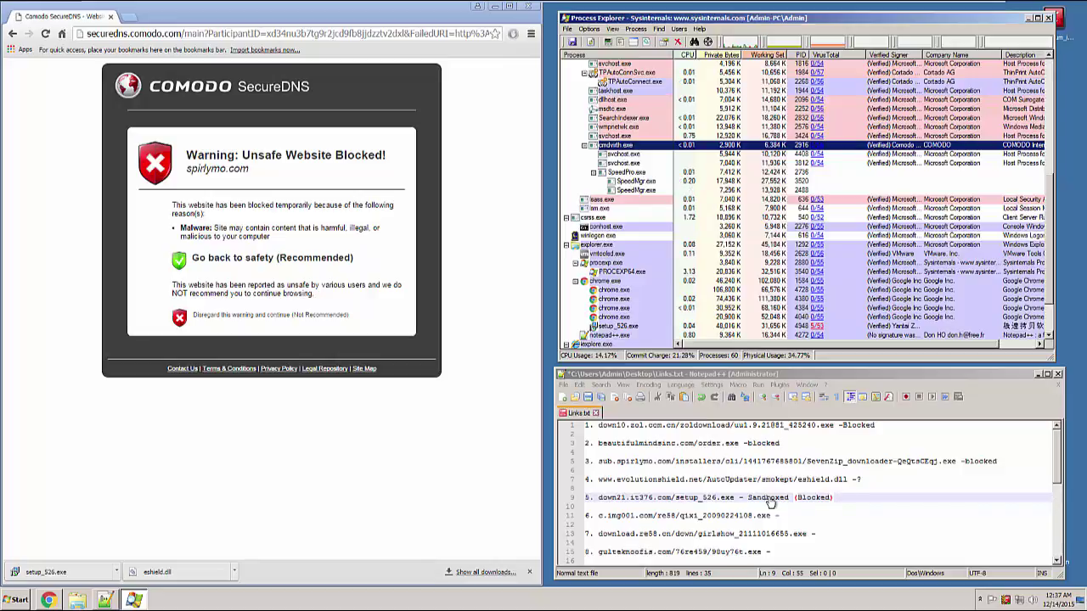
- Save Links.txt and copy the sixth link, c.img001.com/re58/qixi_20090224108.exe
click(910, 512)
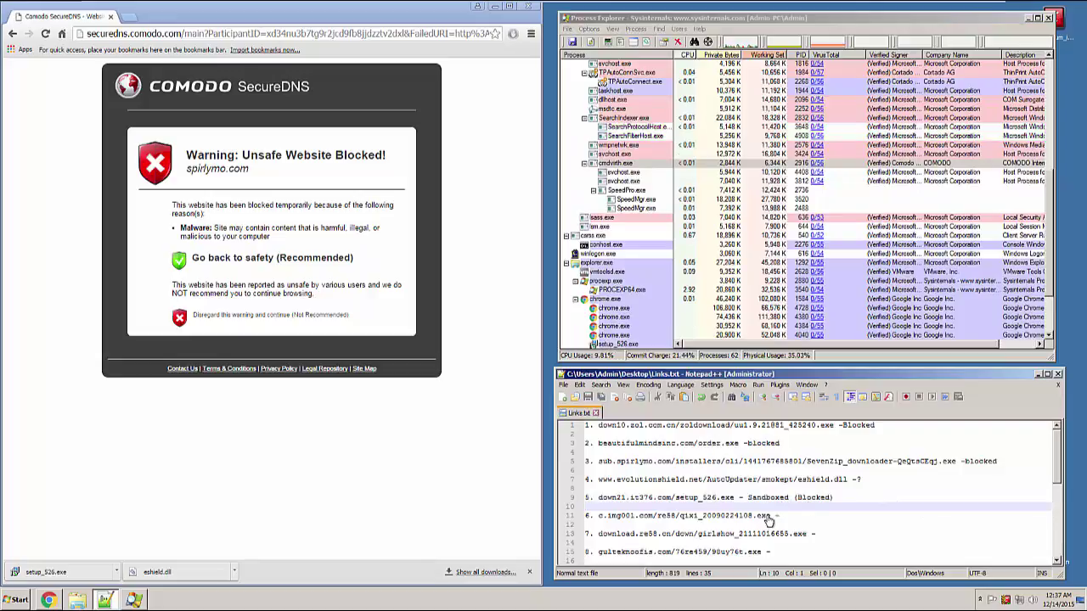
drag(770, 517, 595, 516)
key(ctrl+c)
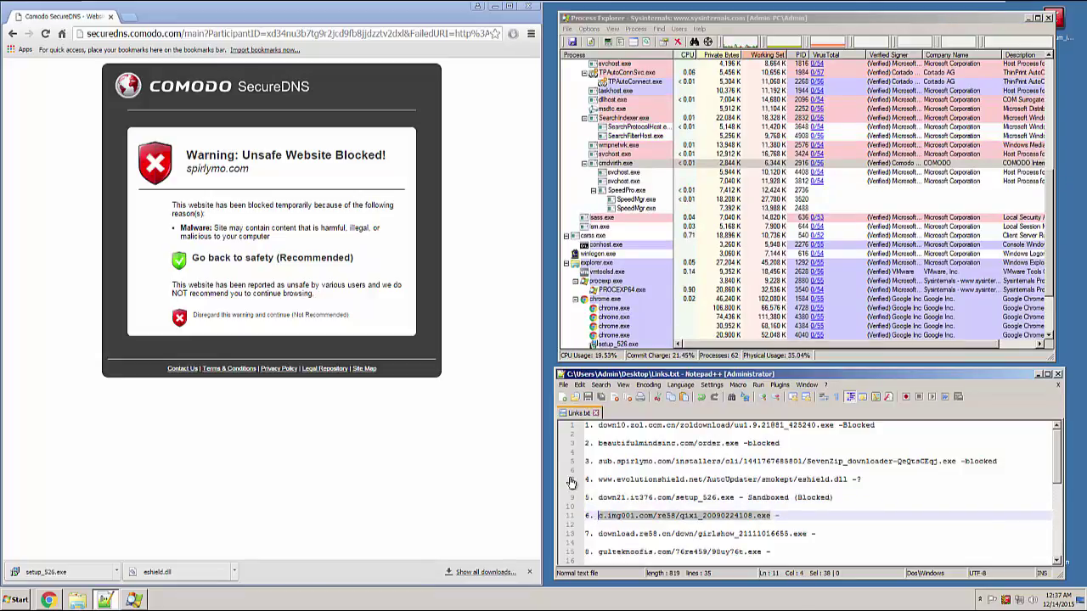
- Load the copied link in Chrome from the home page and save qixi_20090224108.exe to the Desktop
click(61, 34)
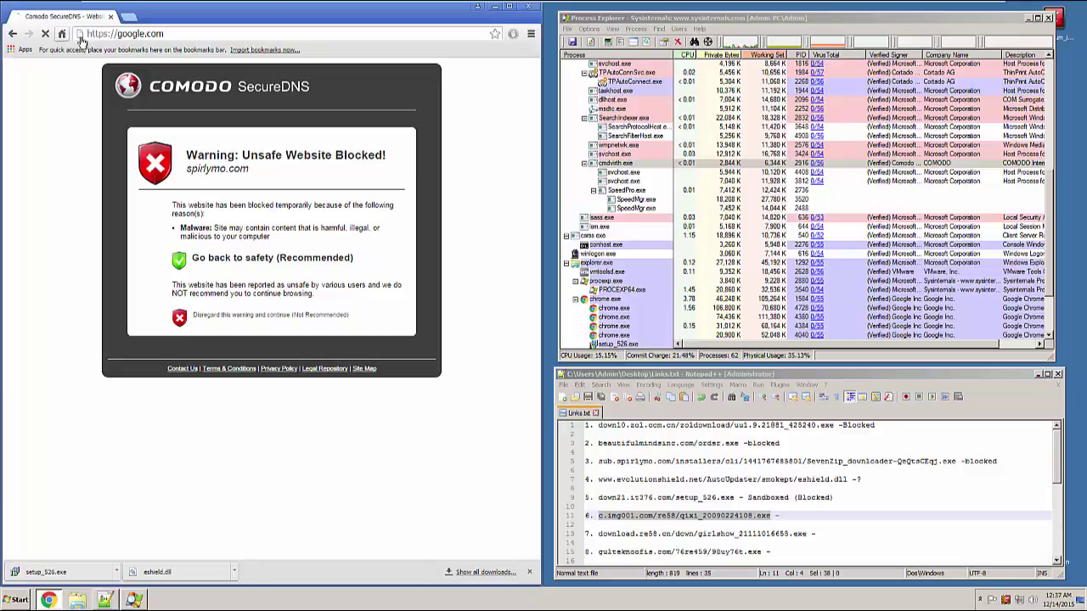
click(153, 34)
key(ctrl+v)
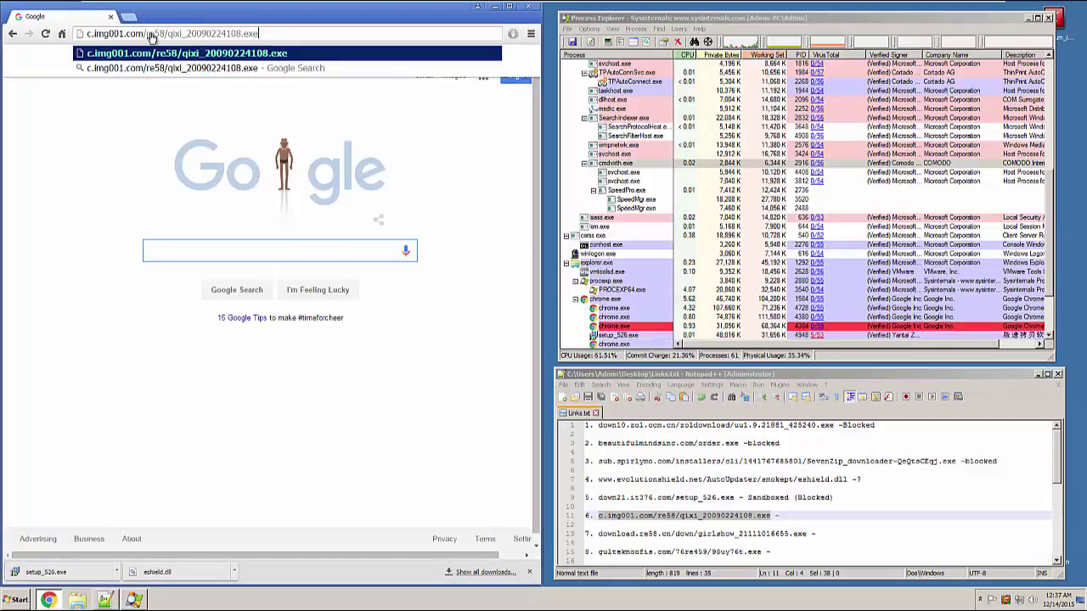
key(Return)
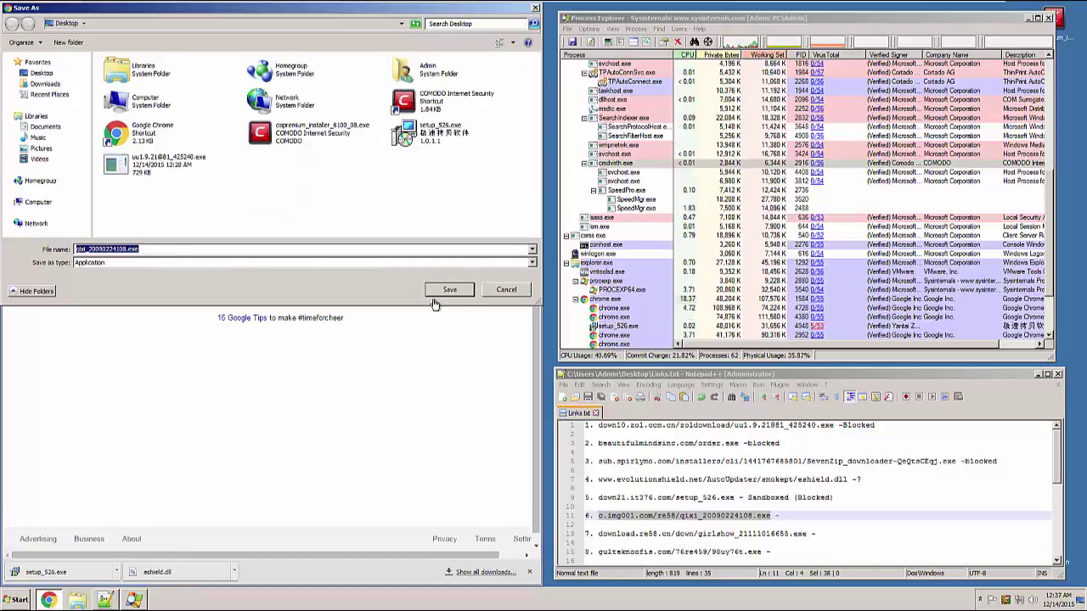
click(439, 292)
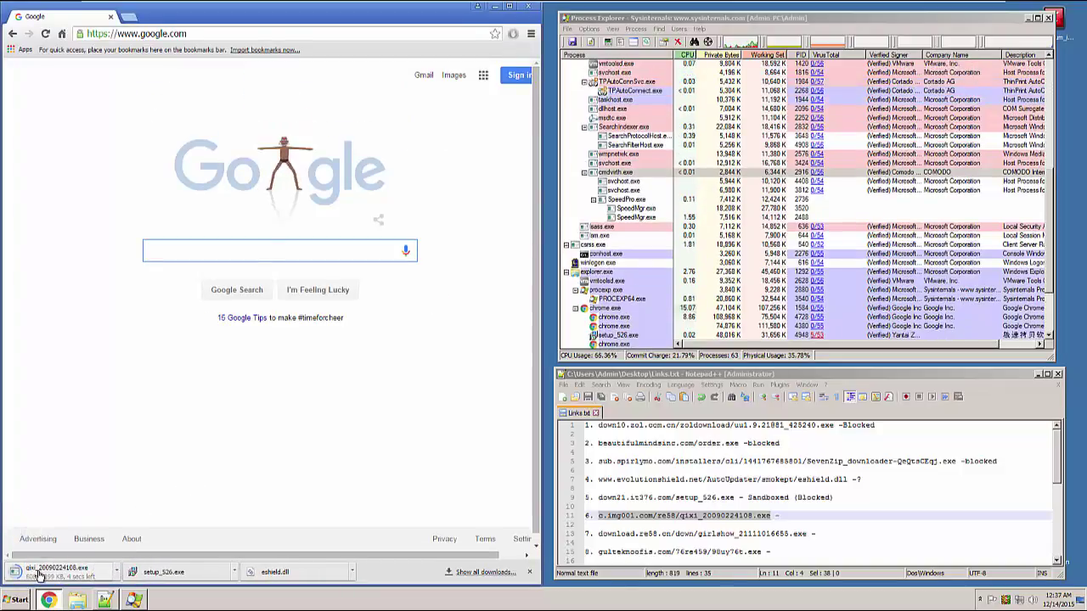
- Open the downloaded qixi_20090224108.exe and choose Run Isolated in the Comodo Sandbox alert
click(46, 574)
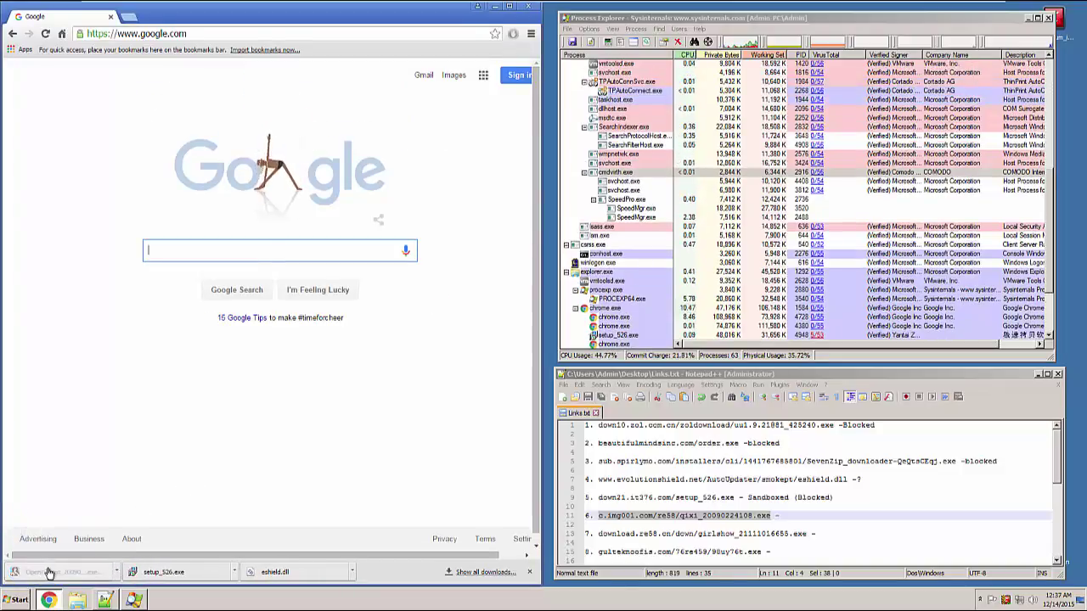
click(576, 307)
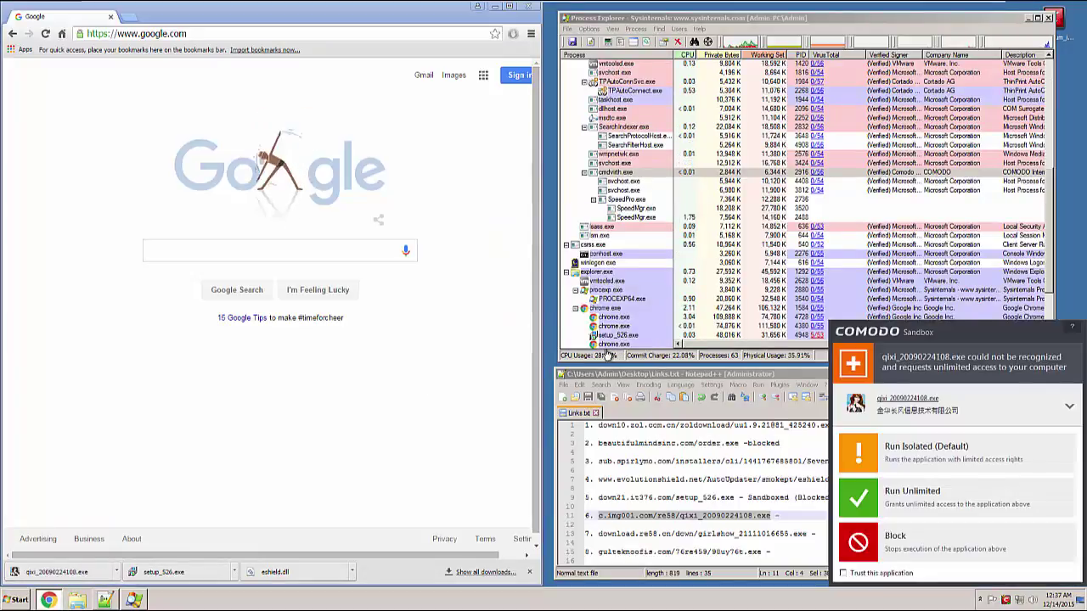
click(930, 464)
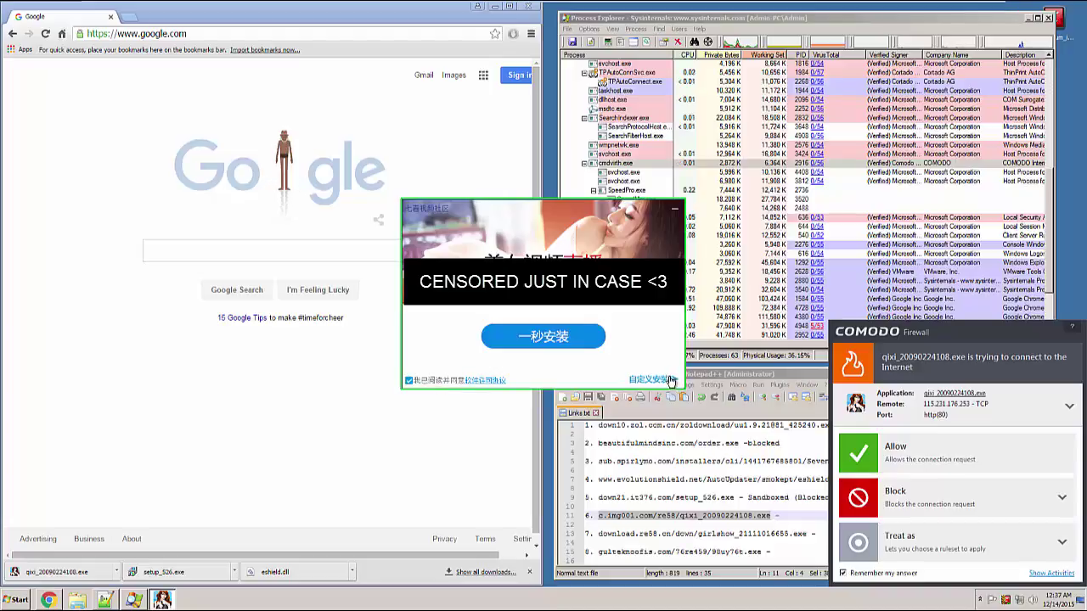
- Allow qixi_20090224108.exe to connect to the Internet in the Comodo Firewall alert and start its one-click installation
click(923, 461)
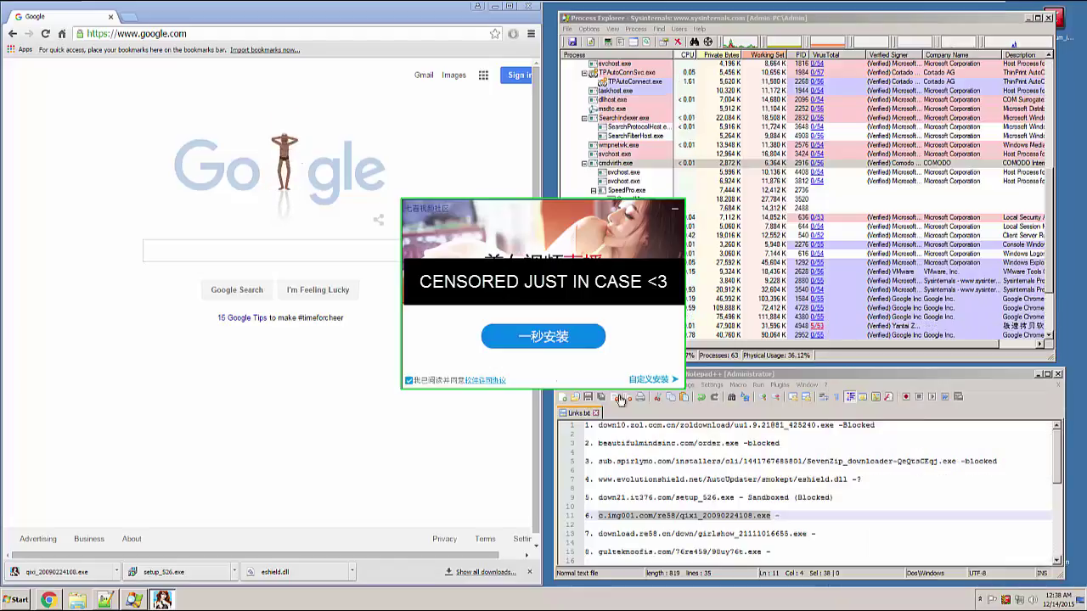
click(543, 336)
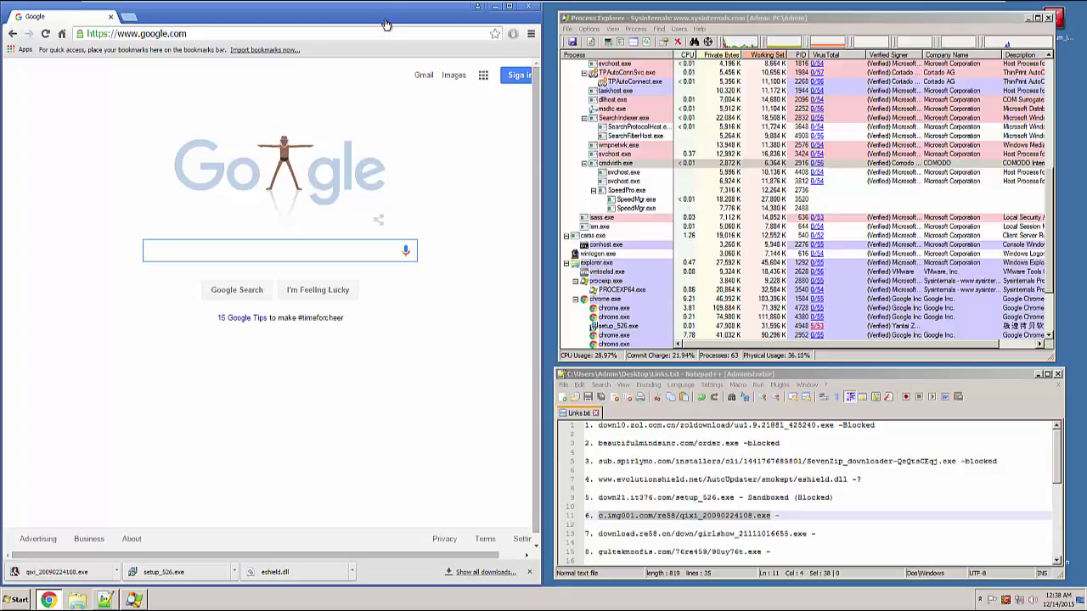
- Locate qixi_20090224108.exe in the Process Explorer tree and close the popup window overlapping Links.txt
click(722, 266)
scroll(723, 265, up, 4)
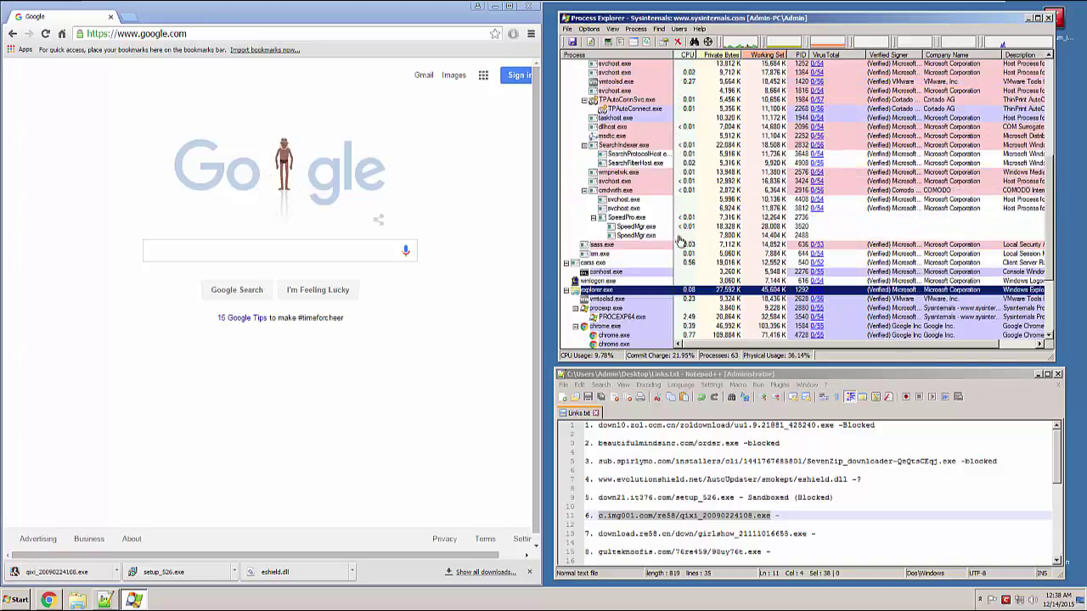
scroll(652, 225, down, 4)
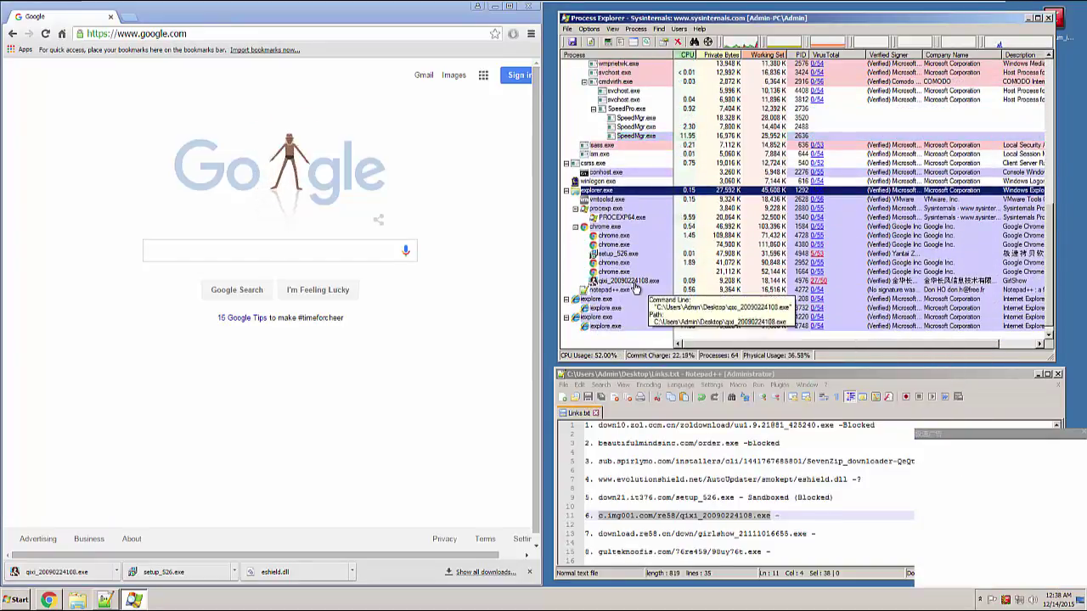
click(633, 282)
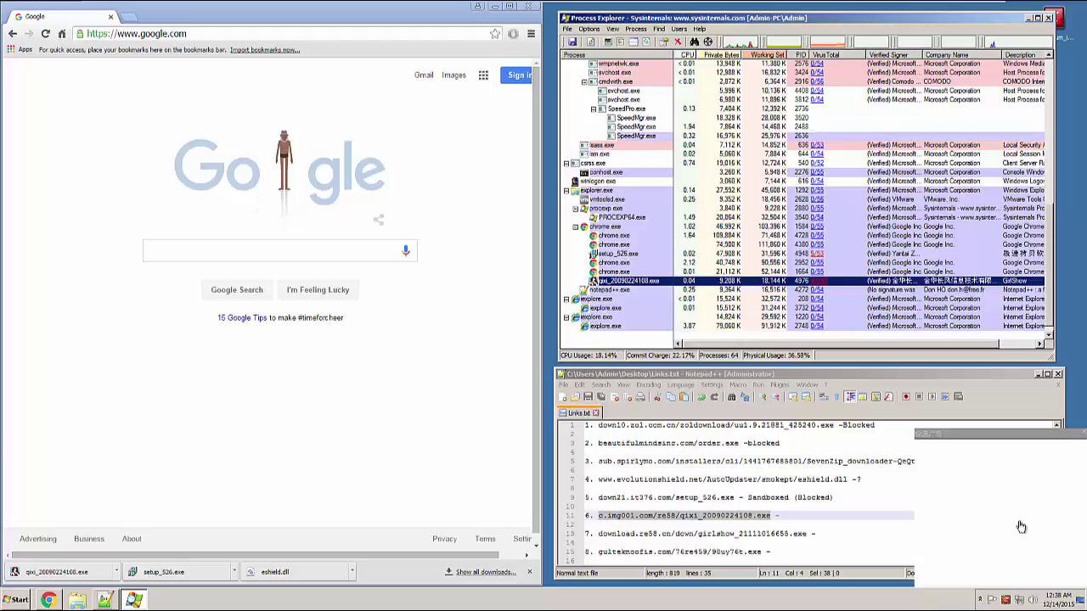
click(1023, 435)
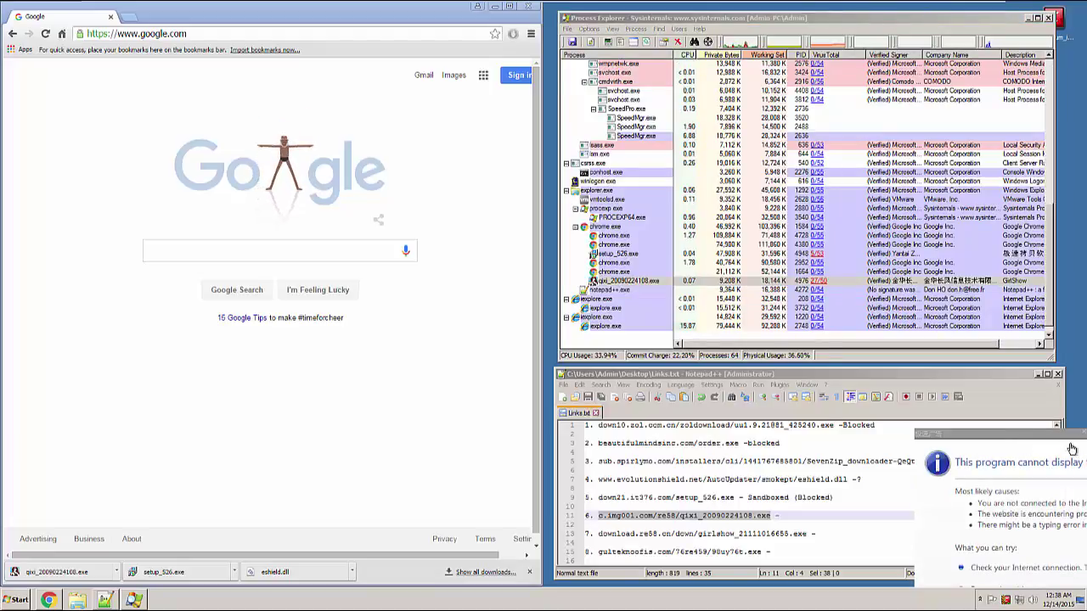
click(1080, 435)
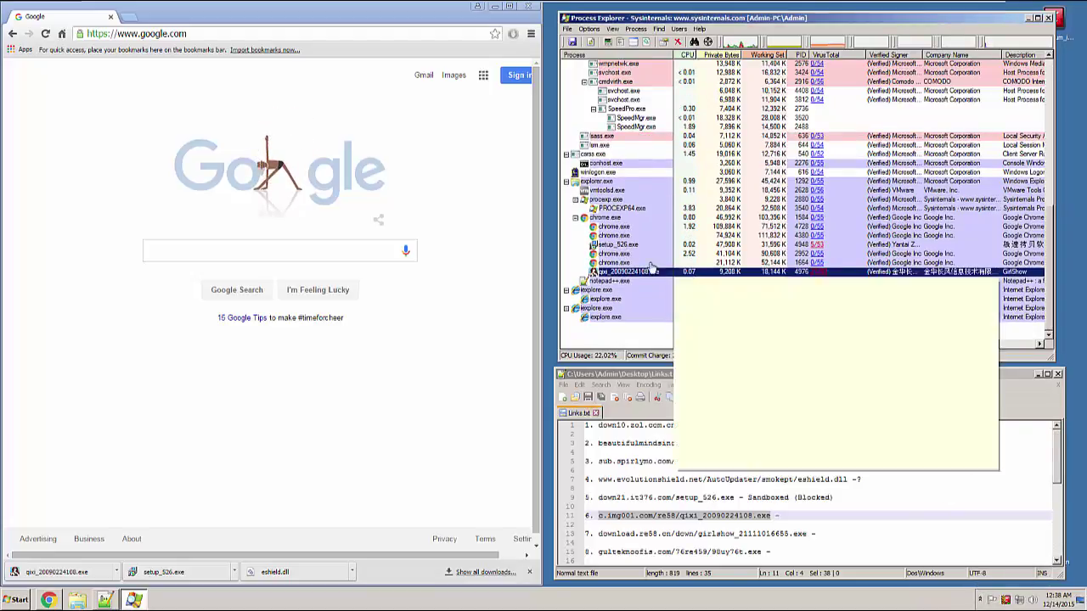
- Examine the paths and available process actions of qixi_20090224108.exe and setup_526.exe in Process Explorer
mouse_move(605, 236)
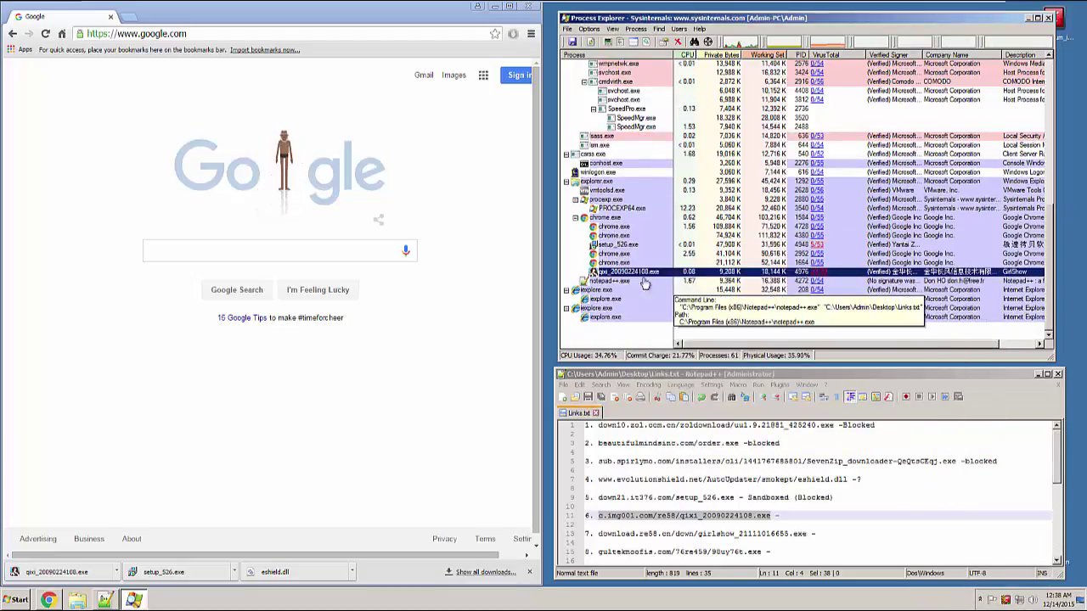
mouse_move(629, 274)
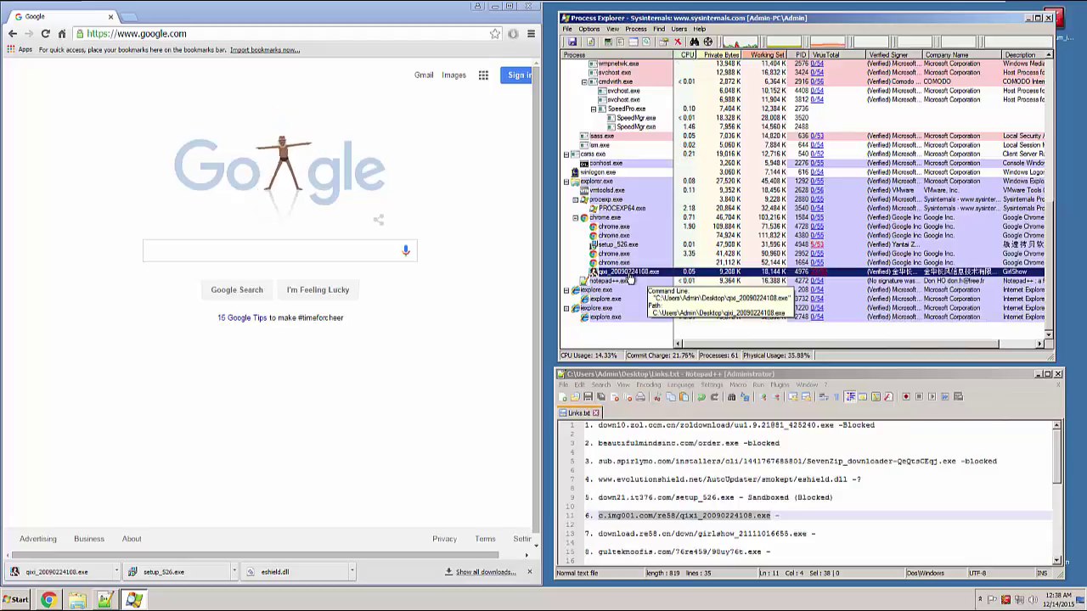
right_click(632, 275)
mouse_move(699, 367)
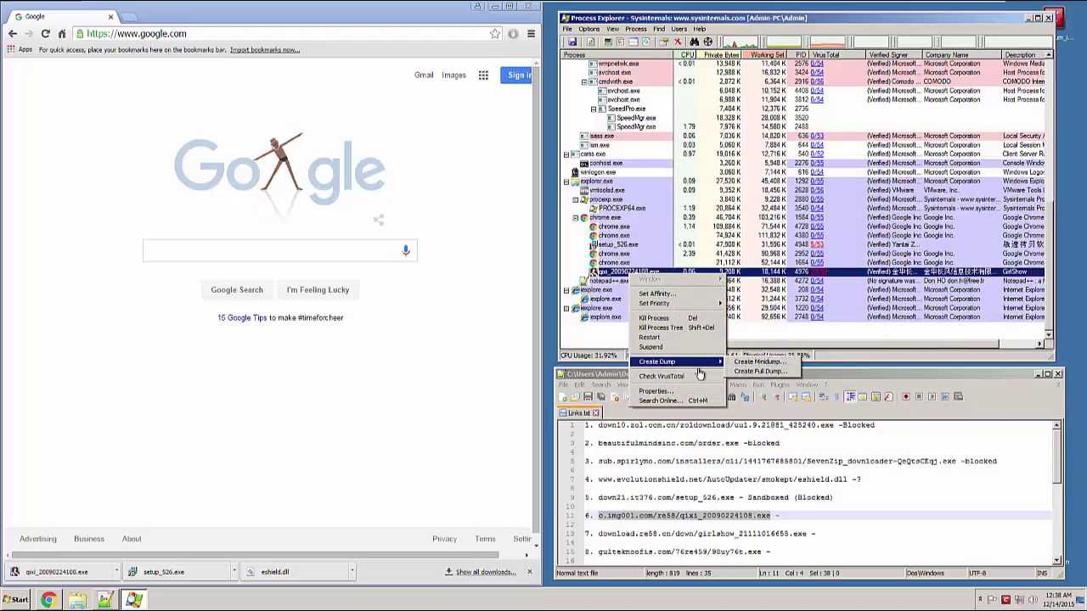
click(836, 343)
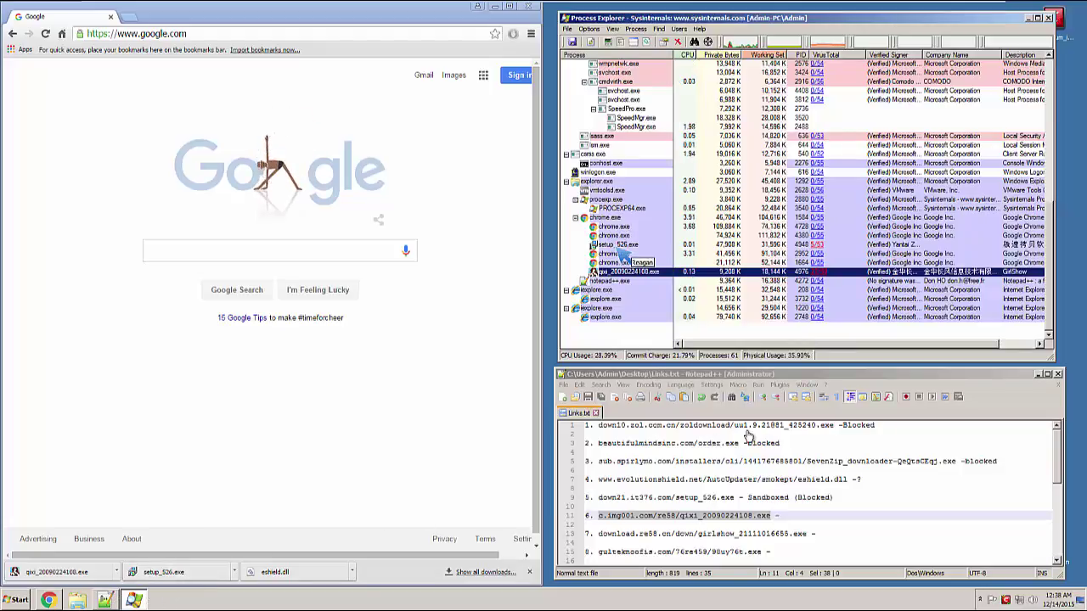
mouse_move(600, 248)
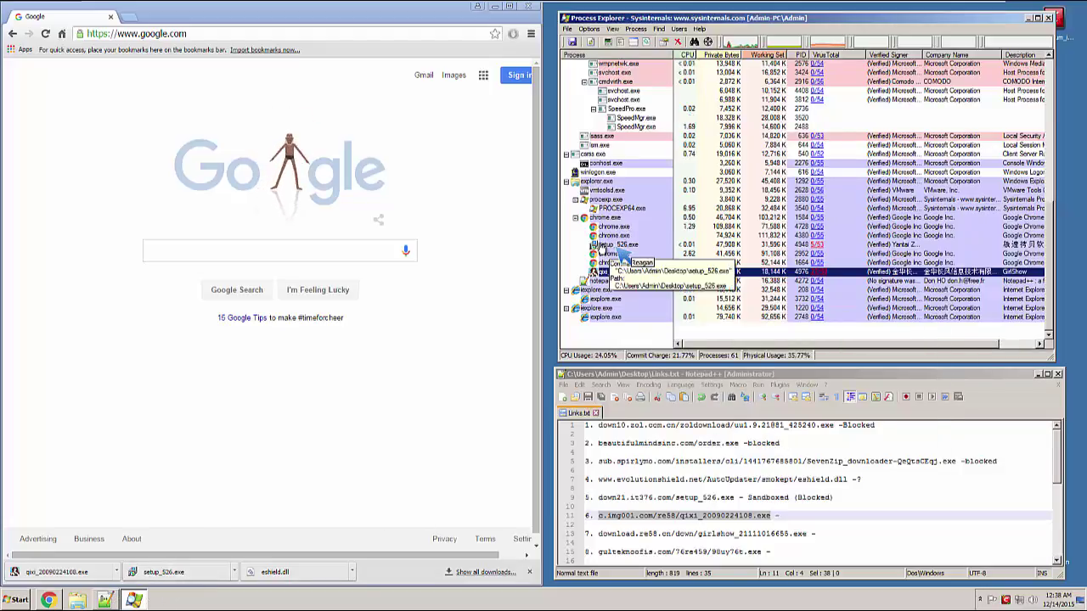
click(600, 248)
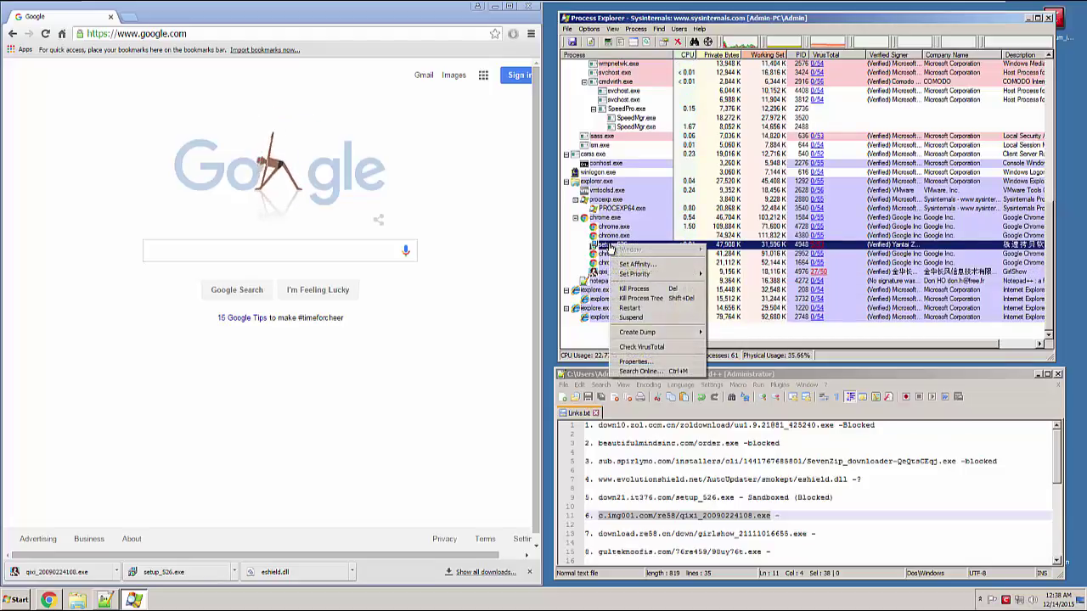
click(831, 387)
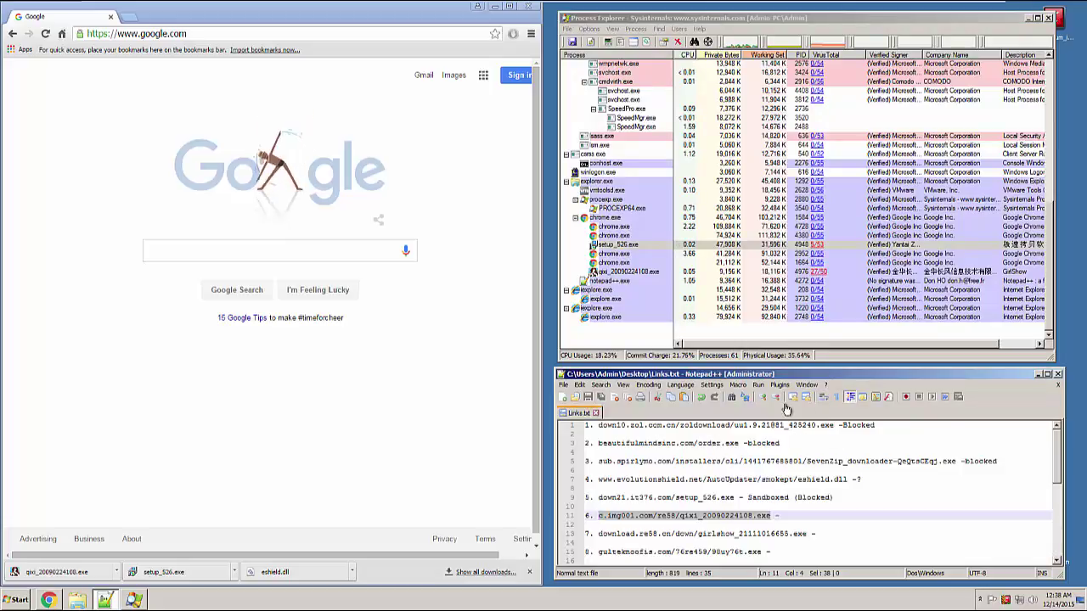
- Record "?" as the result for links 5 and 6, save Links.txt, and select setup_526.exe in Process Explorer
click(799, 517)
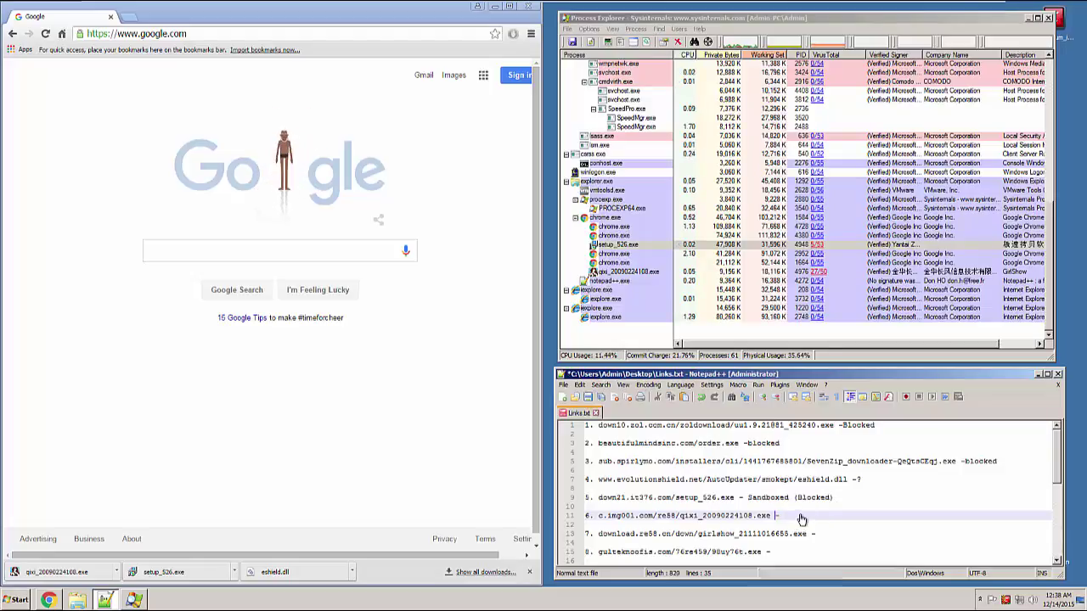
text(-?)
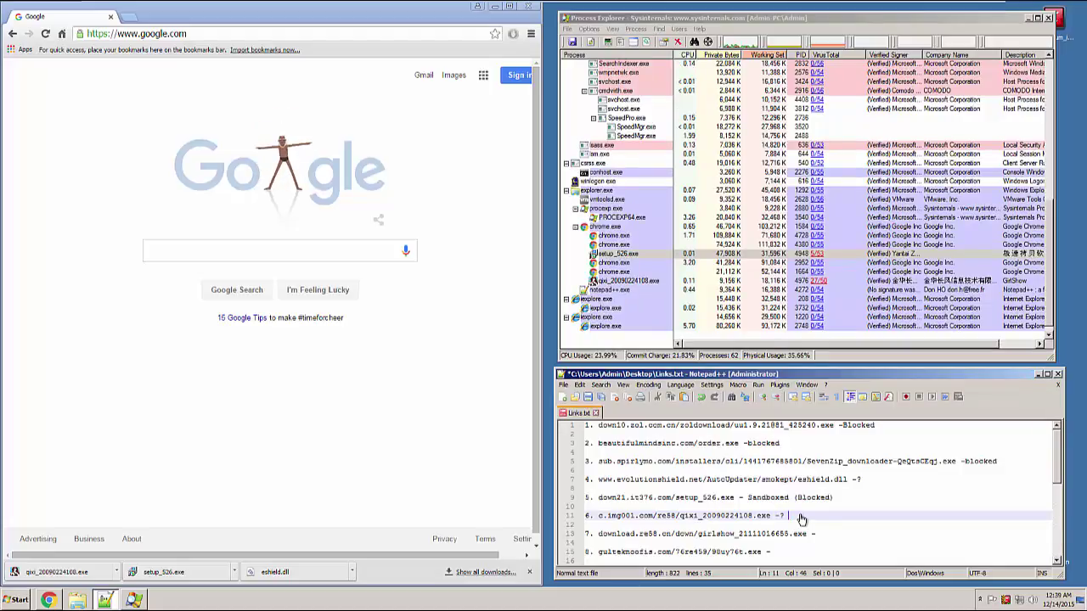
drag(835, 498, 745, 498)
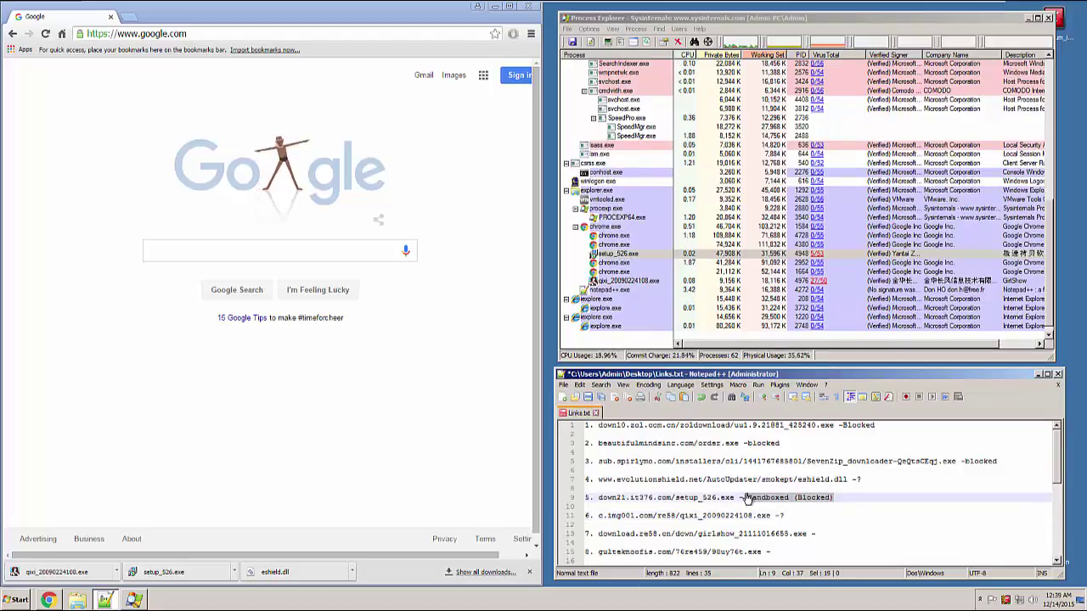
key(Delete)
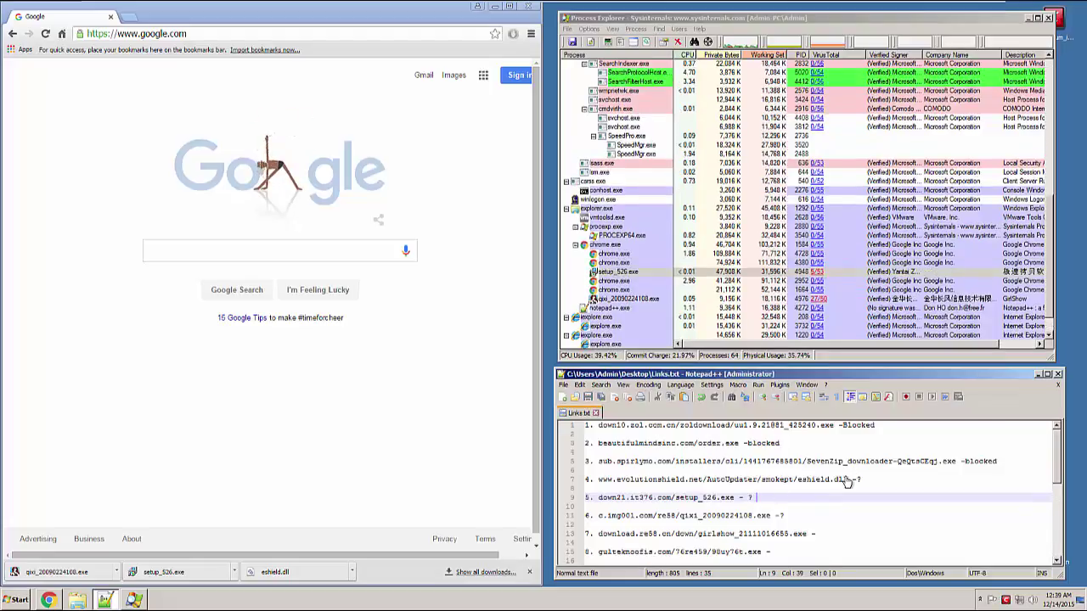
scroll(815, 463, down, 1)
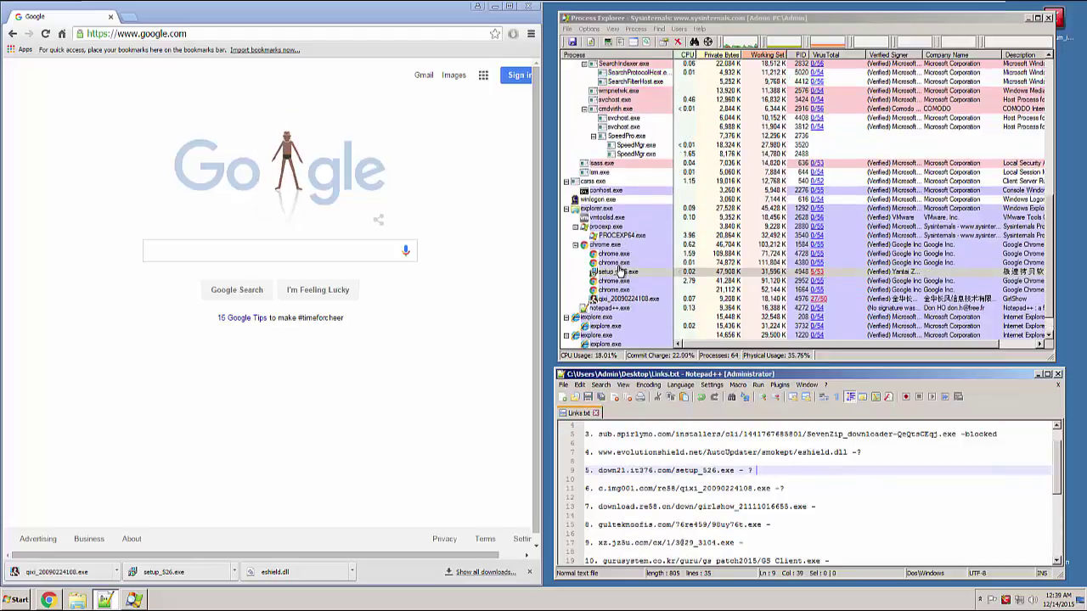
click(618, 264)
click(620, 273)
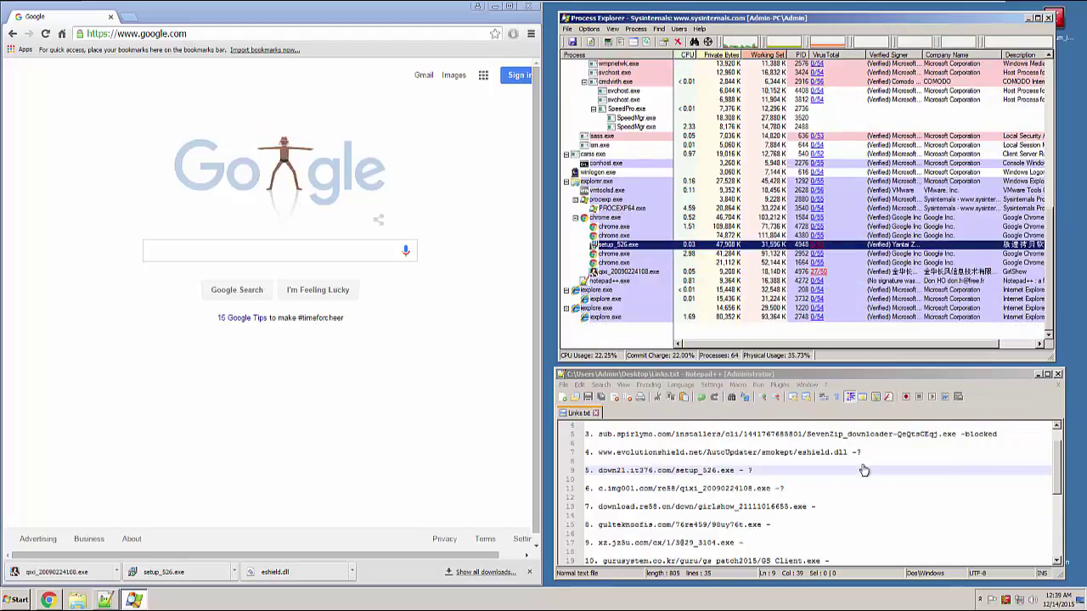
- Load the seventh link, download.re58.cn/down/girlshow_21111016655.exe, in Chrome and save pingguo_21111016655.exe to the Desktop
click(805, 506)
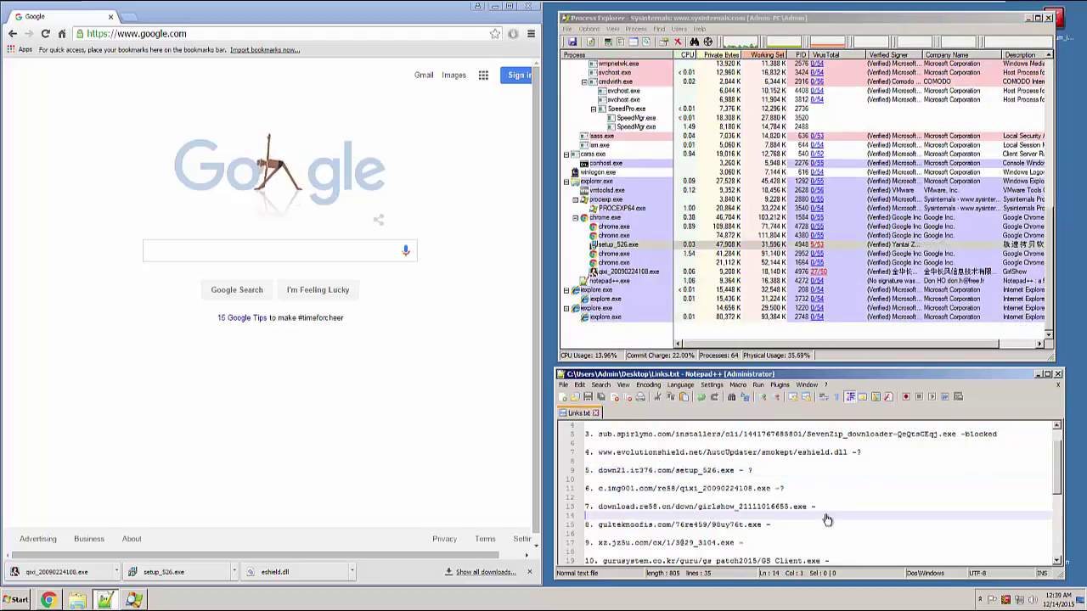
scroll(811, 508, down, 1)
drag(805, 483, 600, 485)
key(ctrl+c)
click(207, 34)
key(ctrl+v)
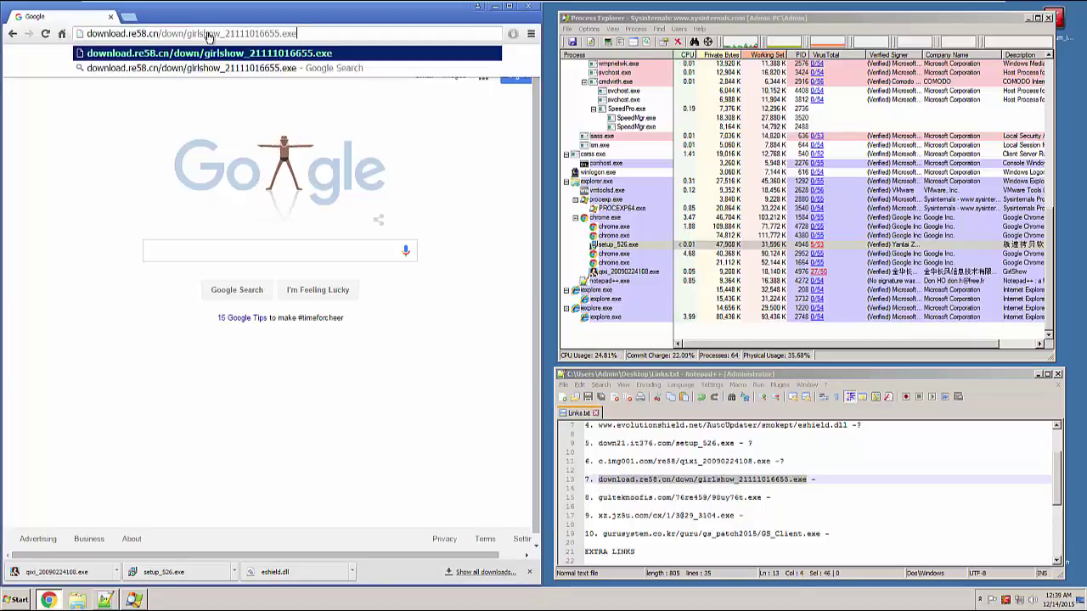
key(Return)
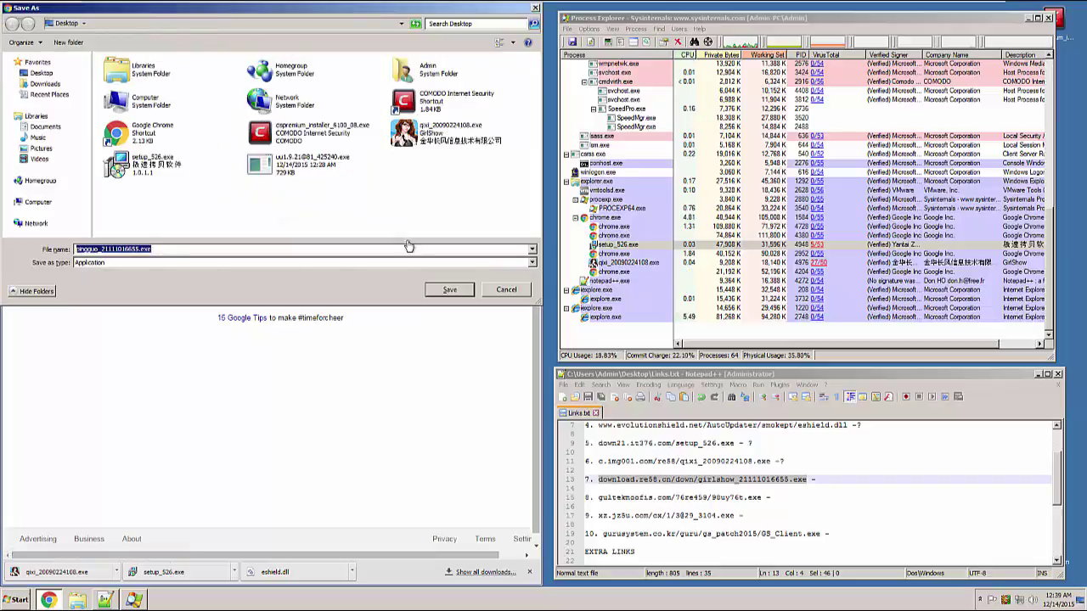
click(449, 291)
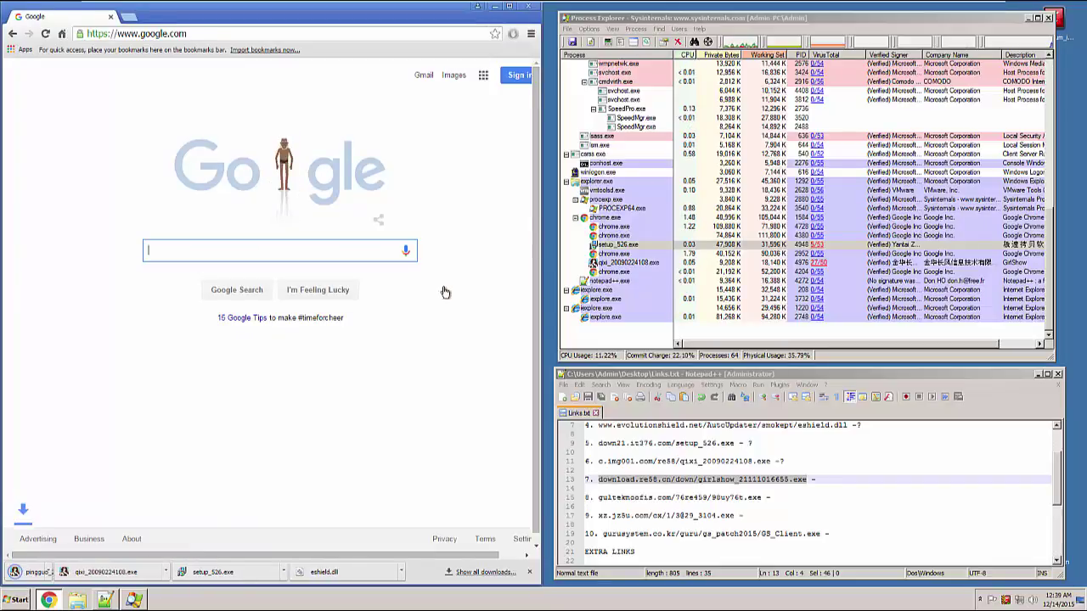
- Run the downloaded pingguo_21111016655.exe and choose Block in the Comodo Sandbox alert
click(40, 571)
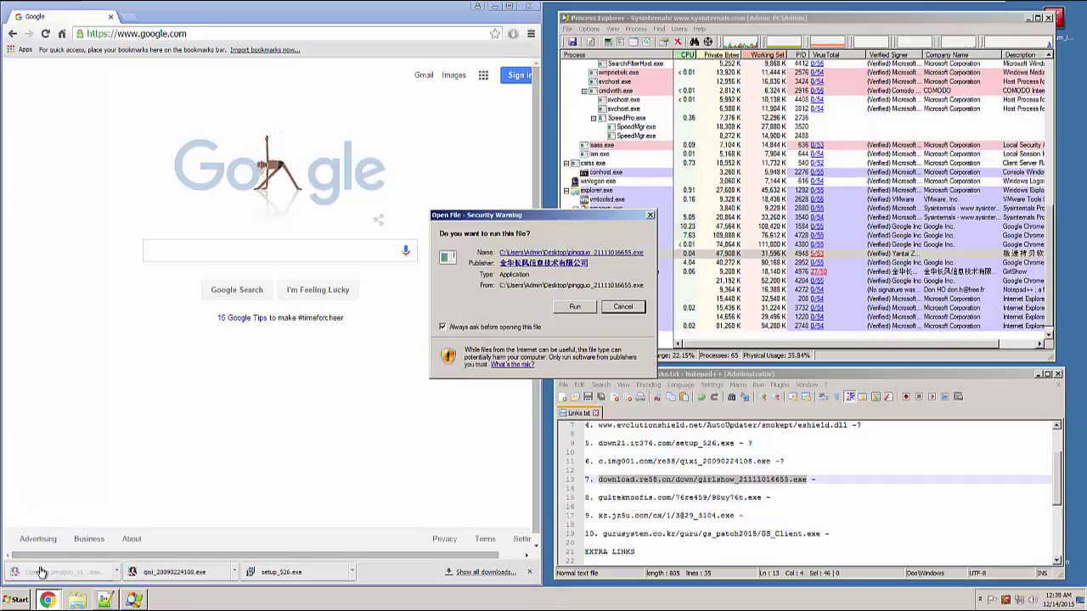
click(575, 307)
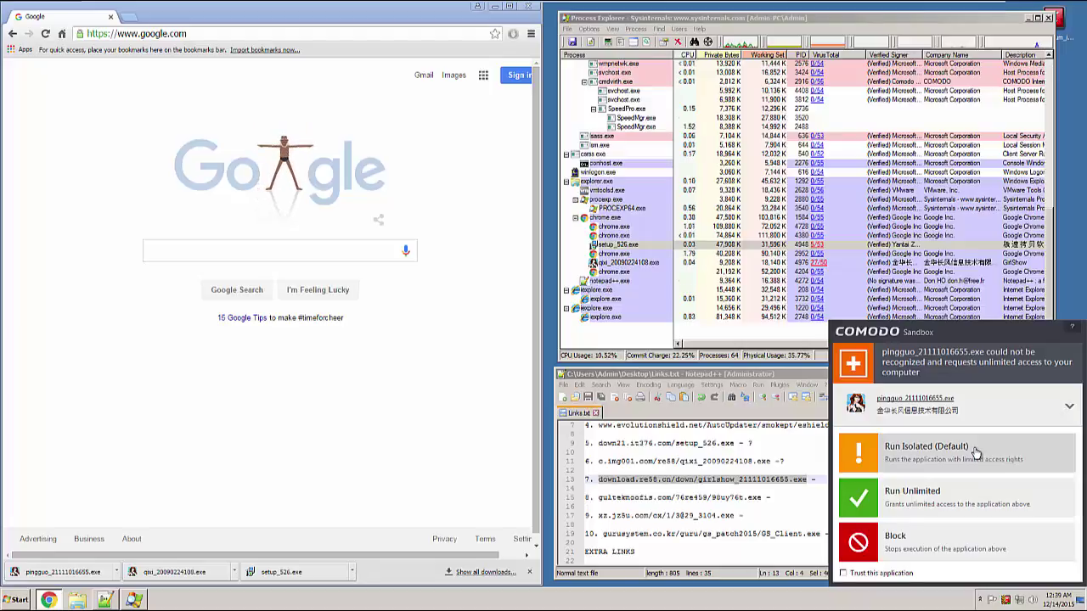
click(929, 556)
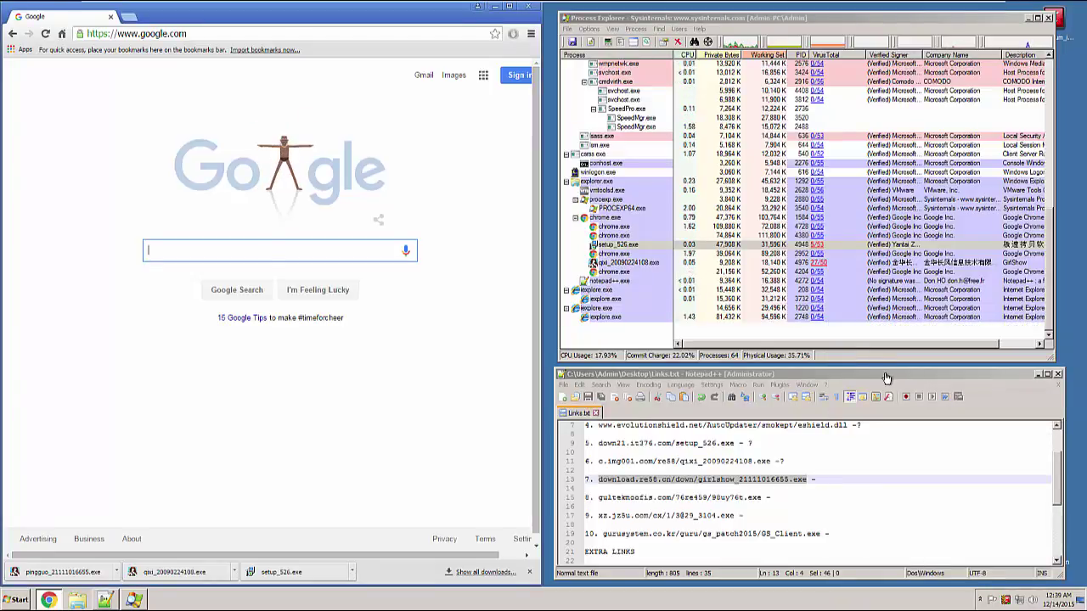
click(790, 489)
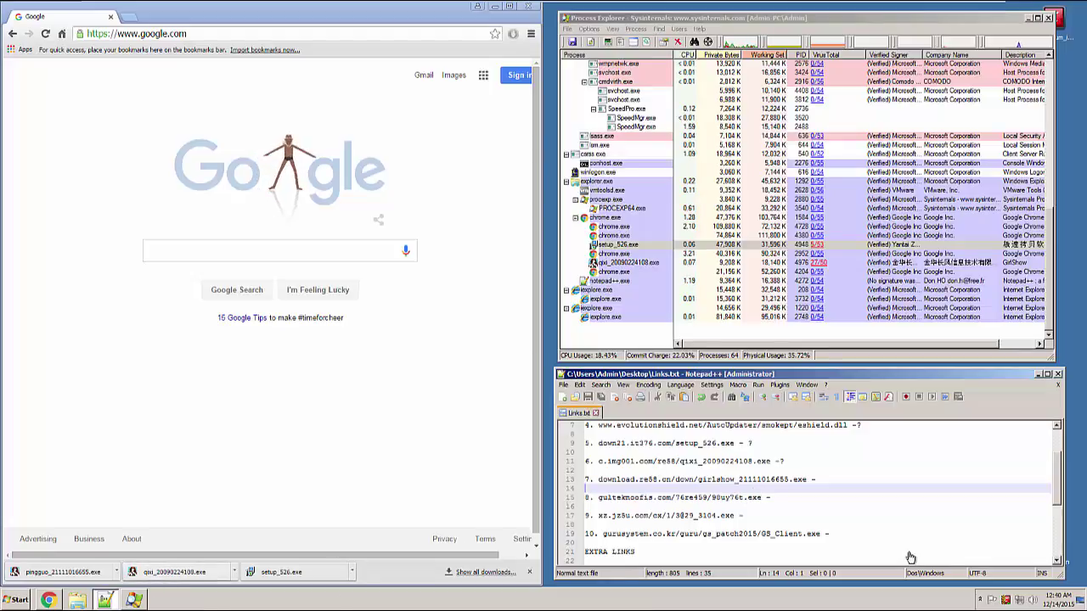
- Open Comodo Internet Security and bring up its Advanced Settings from the advanced tasks
click(1006, 600)
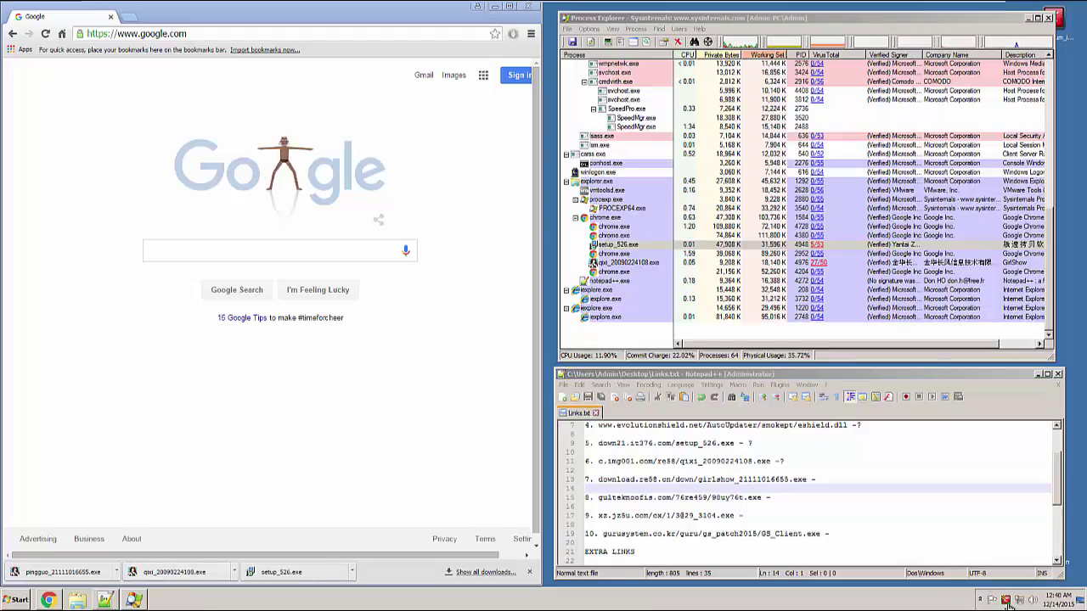
right_click(1006, 600)
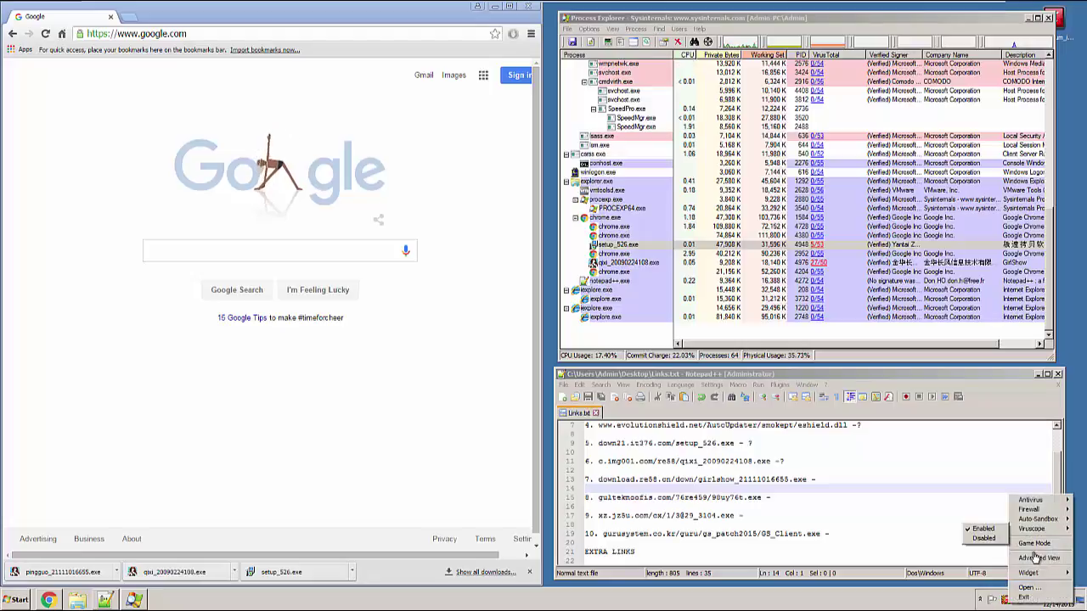
click(1036, 558)
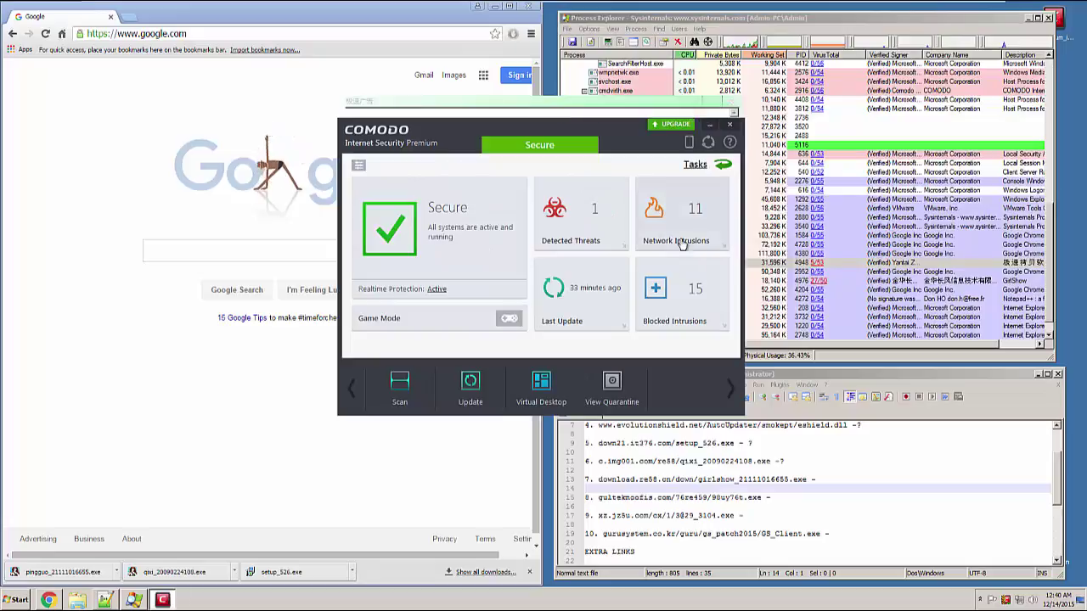
drag(581, 136, 597, 177)
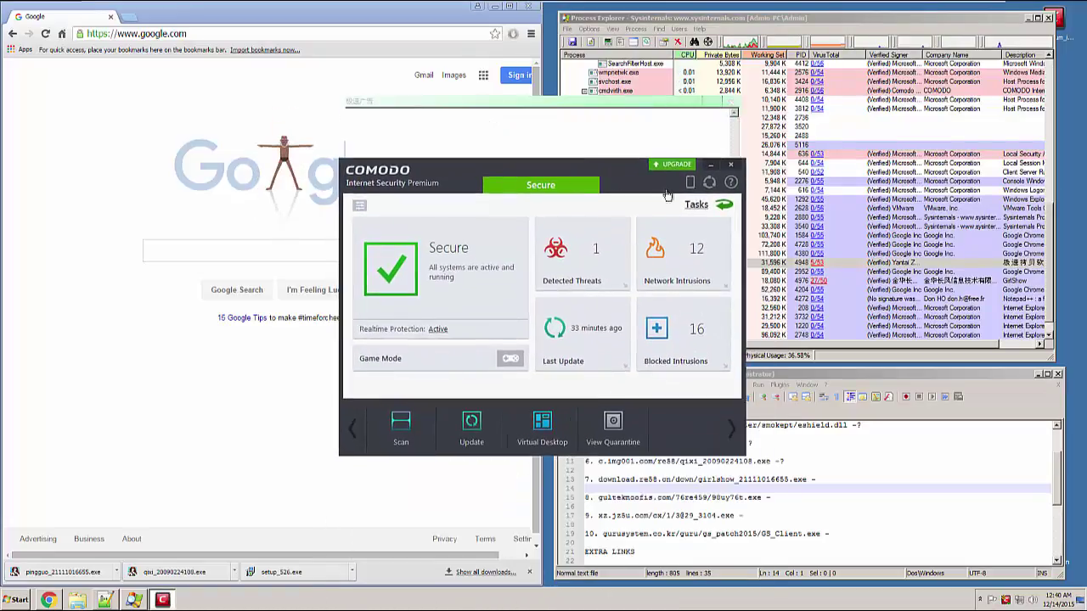
click(694, 207)
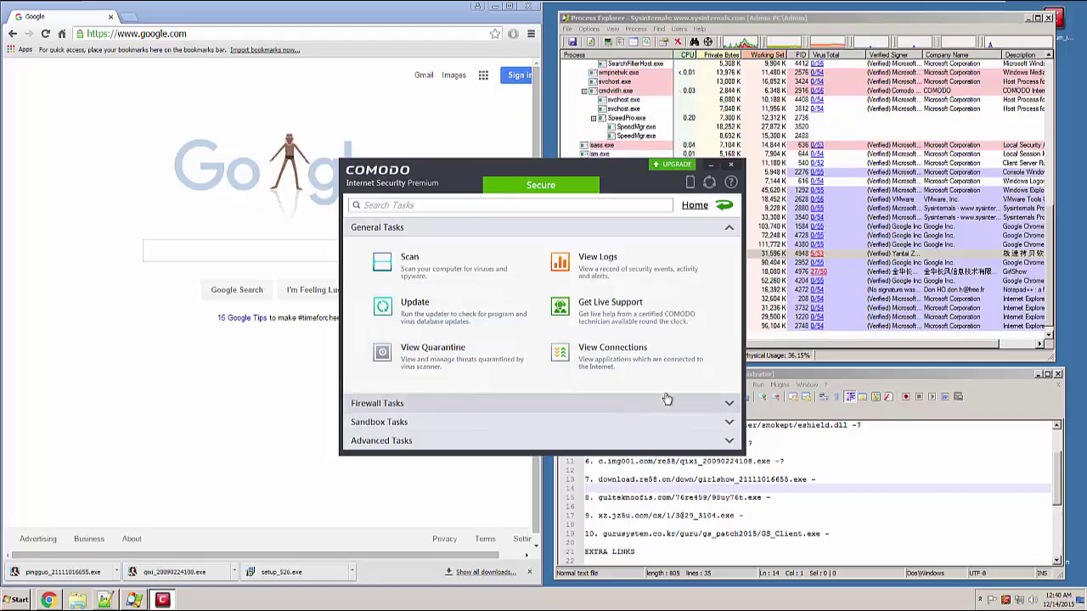
click(578, 441)
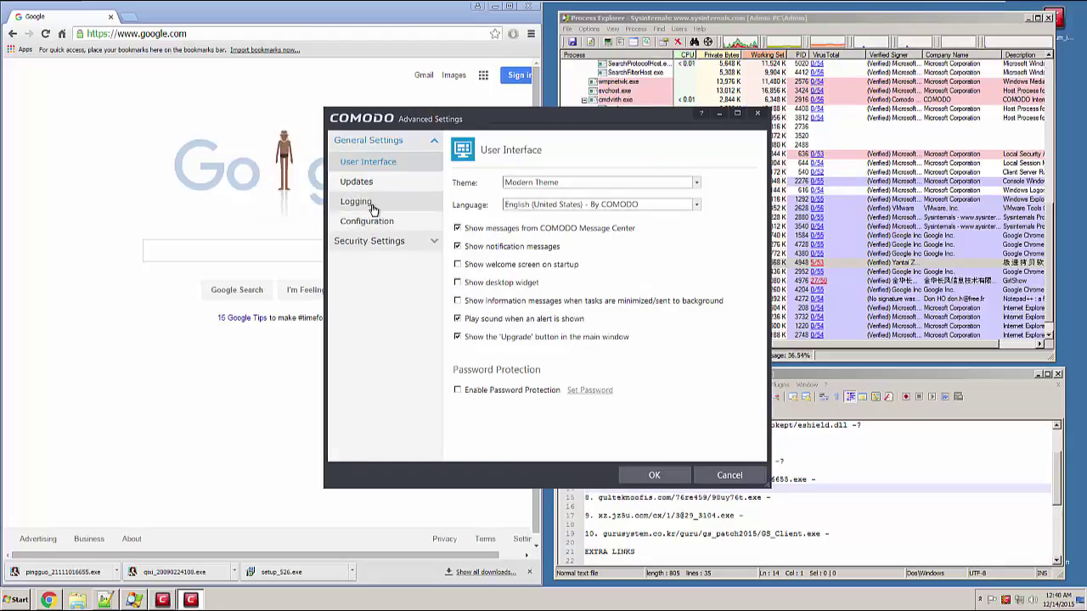
- Review the File Groups, File Rating Settings and antivirus Realtime Scan pages in the security settings
click(416, 244)
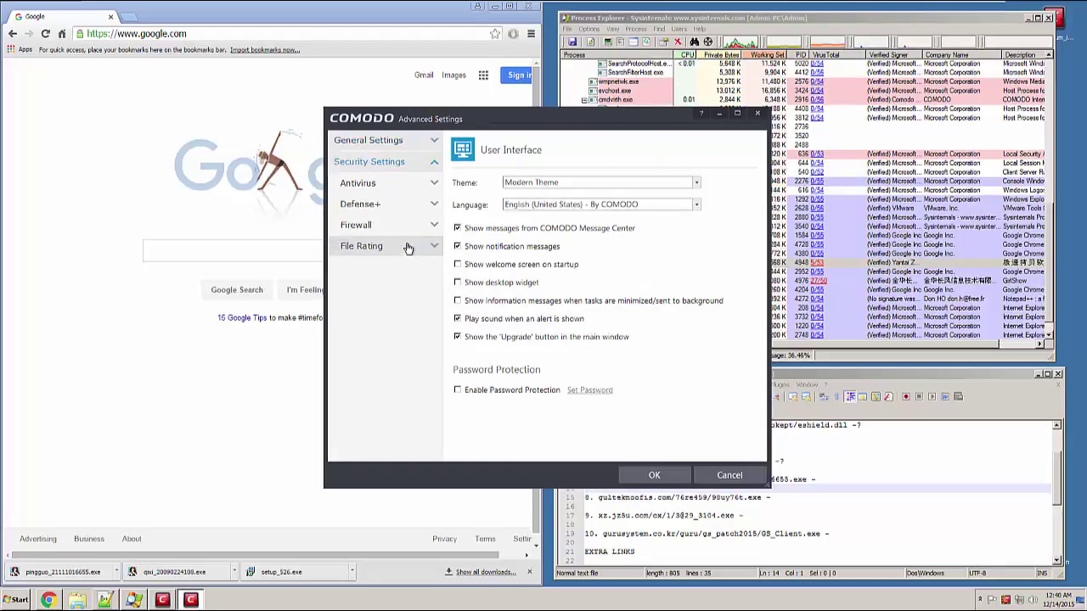
click(413, 247)
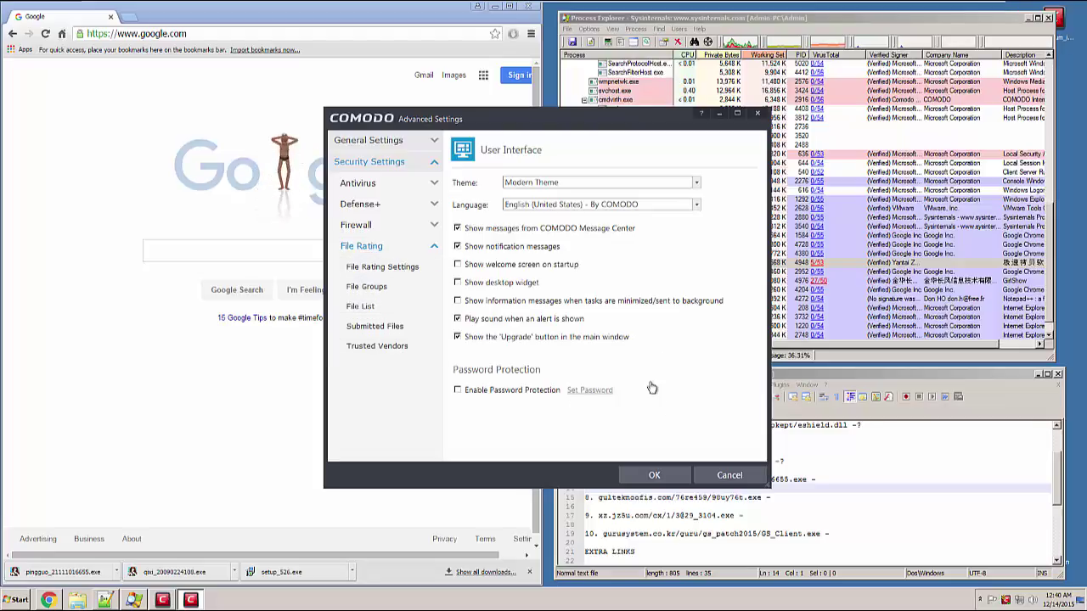
click(406, 296)
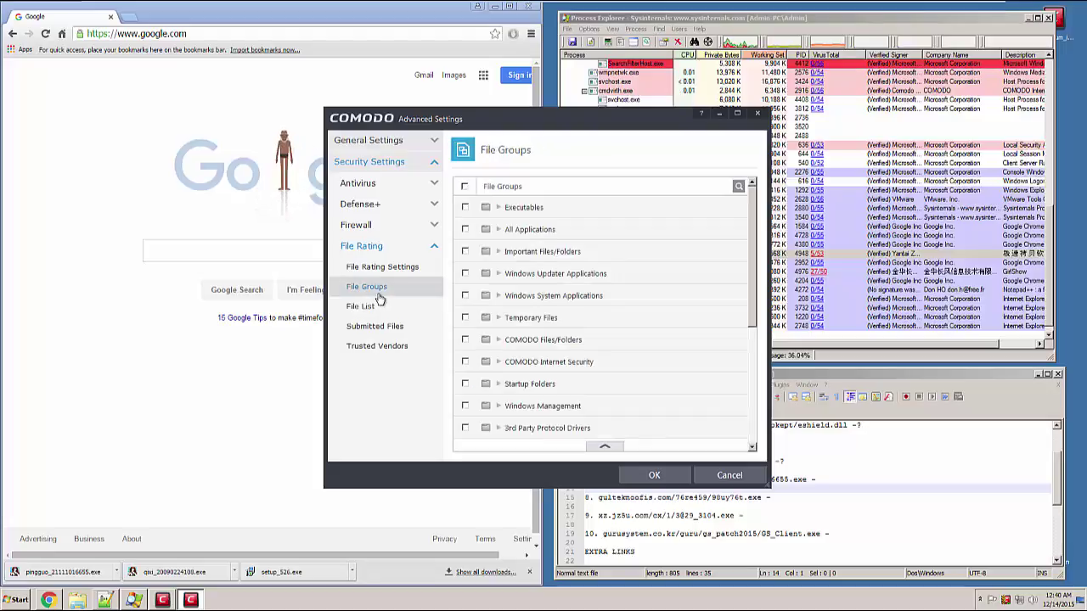
click(408, 267)
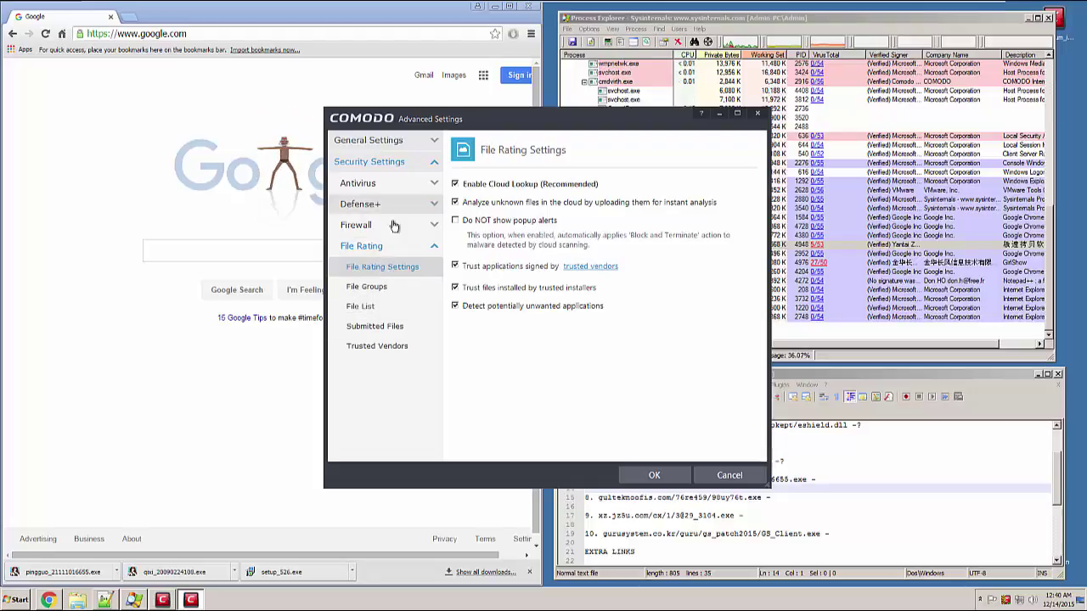
click(402, 187)
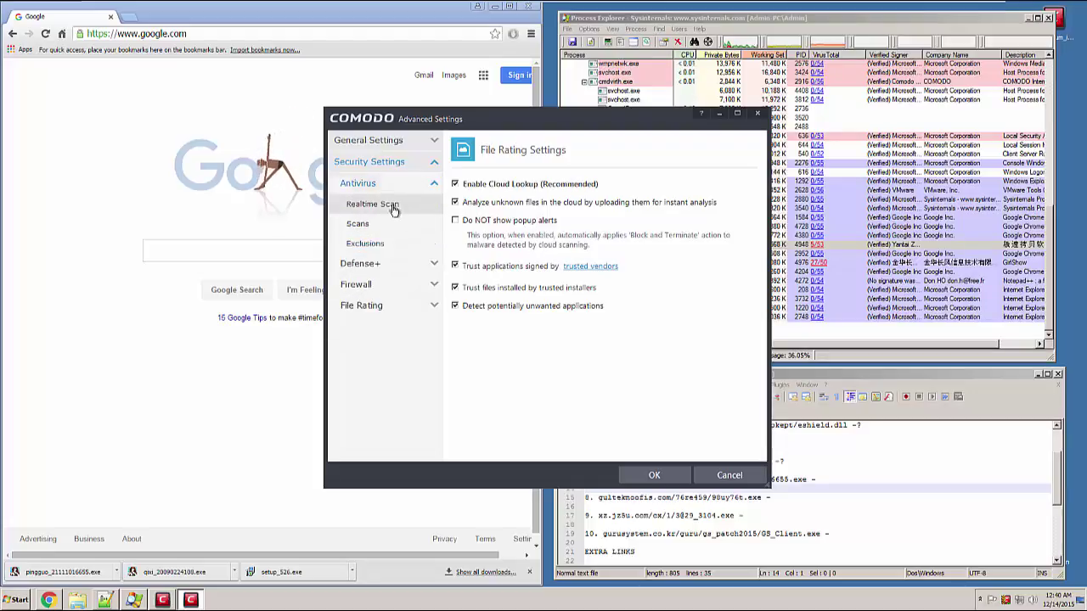
click(386, 207)
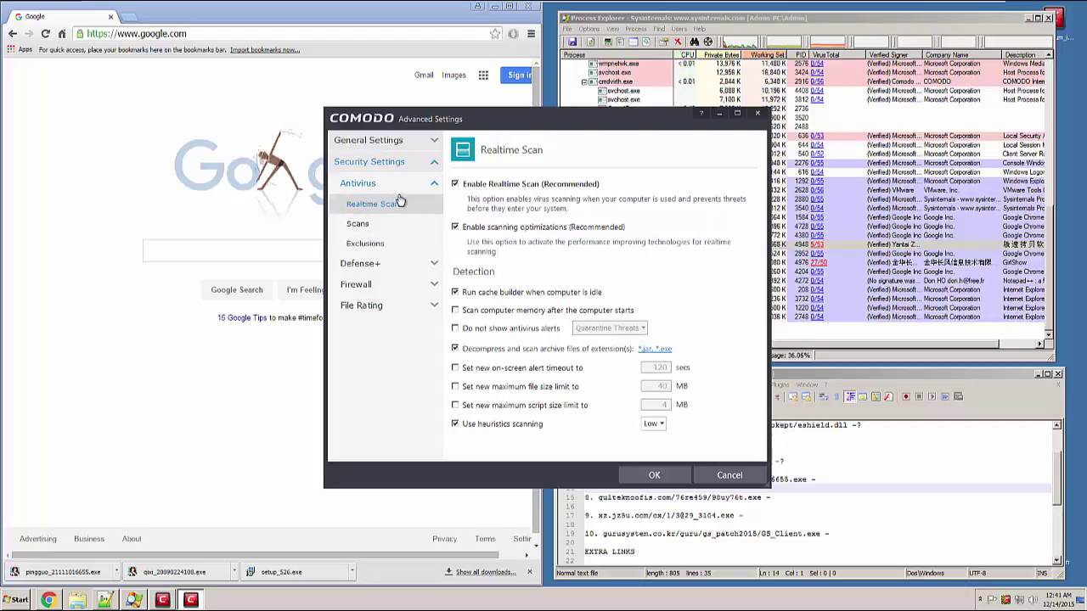
- Review the Defense+ HIPS pages, including HIPS Settings, HIPS Rules, Rulesets and HIPS Groups
click(409, 264)
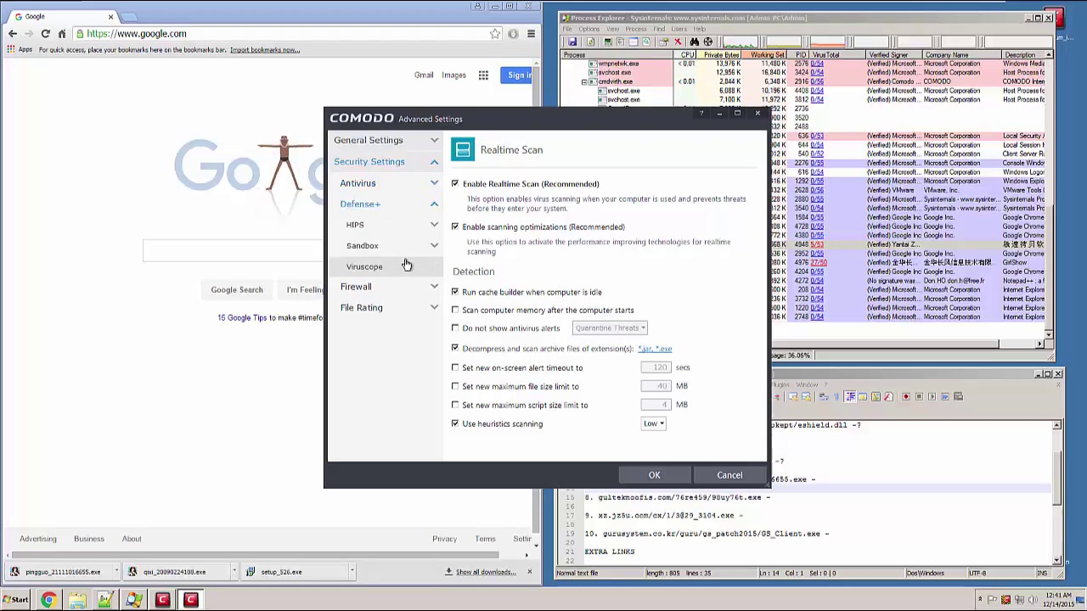
click(392, 225)
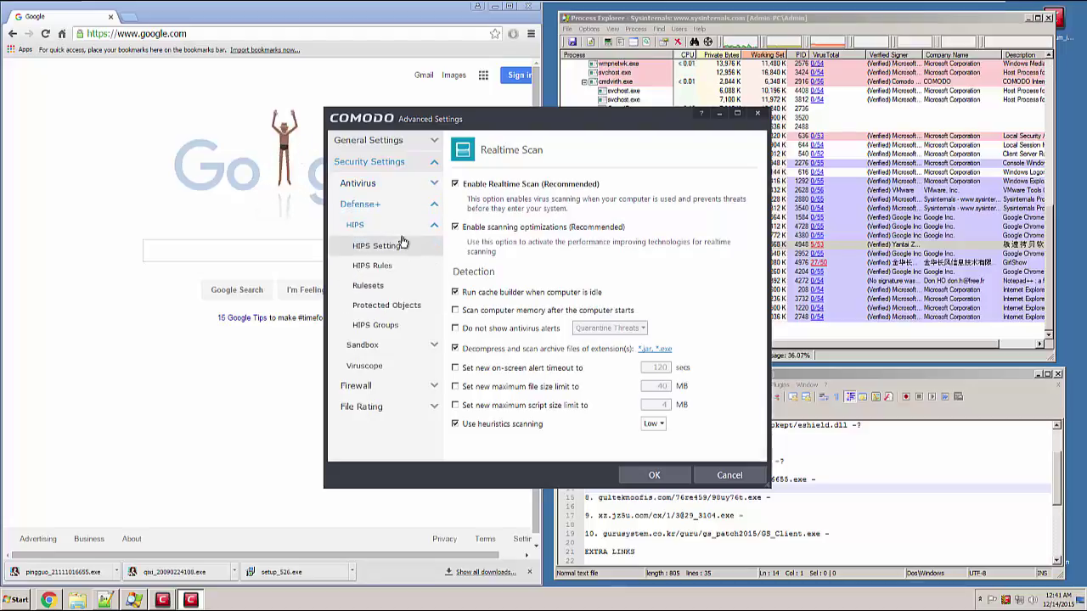
click(405, 245)
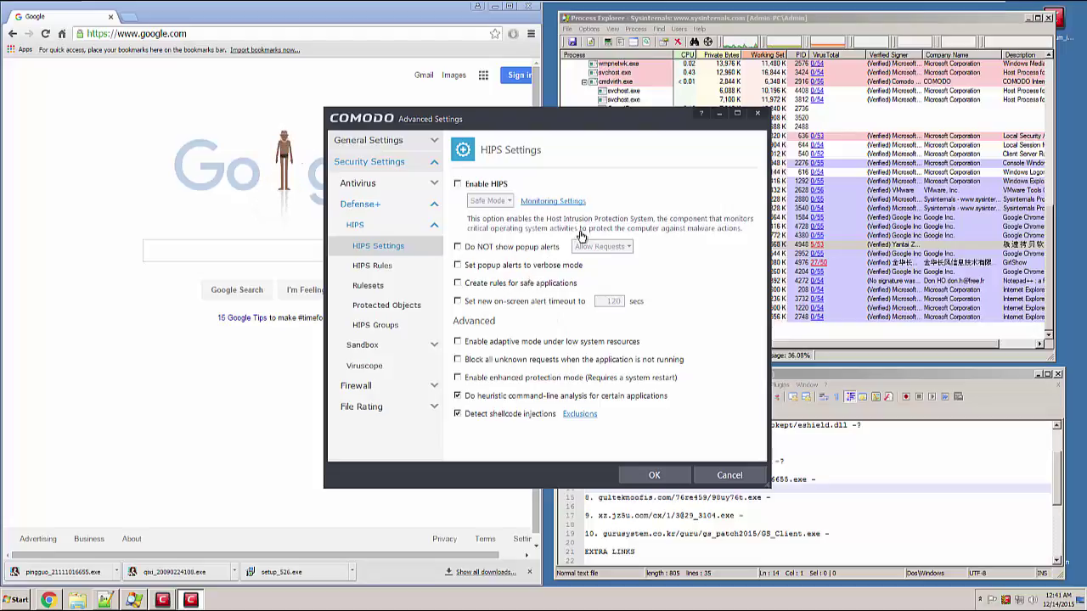
click(391, 268)
click(378, 285)
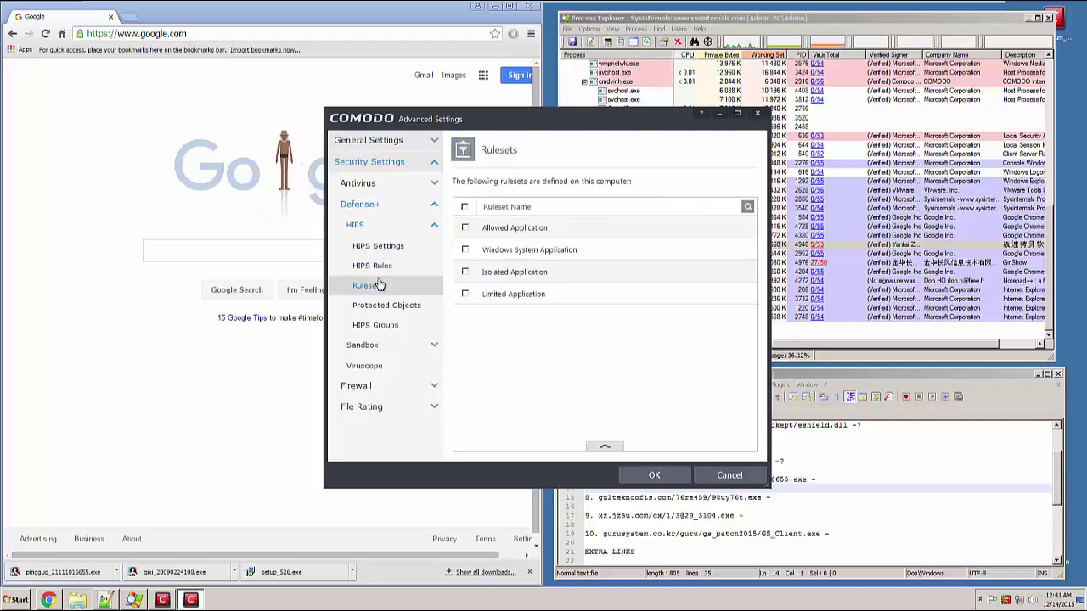
click(377, 328)
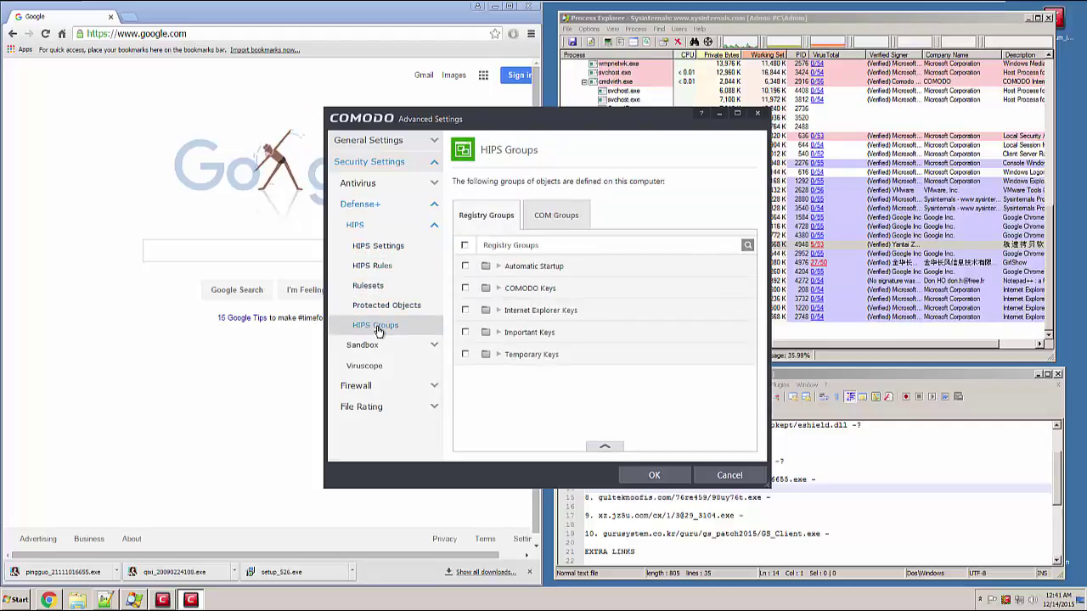
- Examine the Defense+ Sandbox Settings, the Auto-Sandbox rules and the Viruscope options
click(365, 226)
click(400, 247)
click(401, 266)
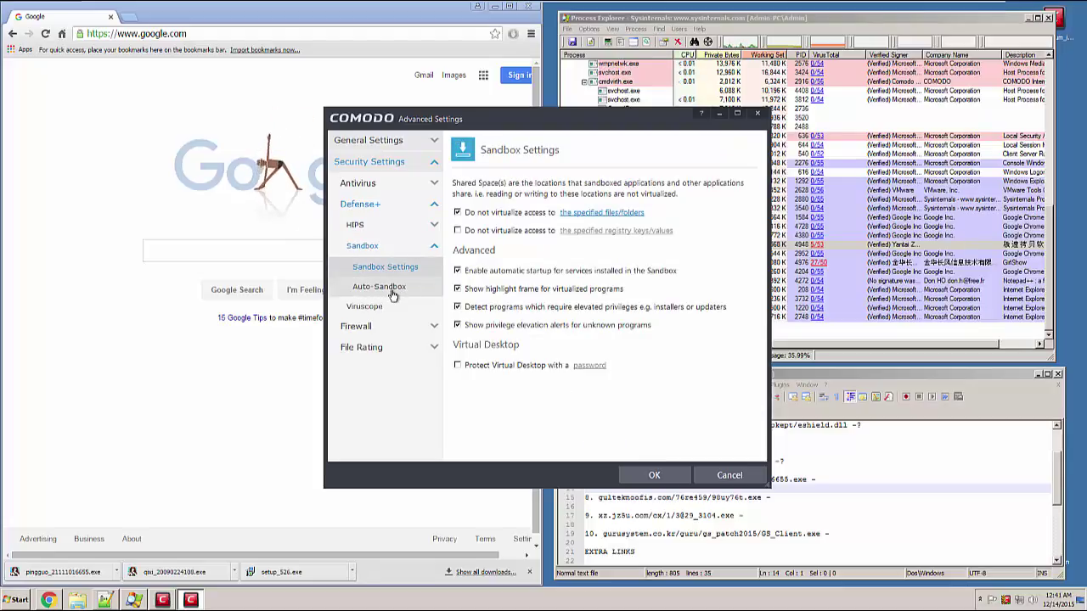
click(390, 289)
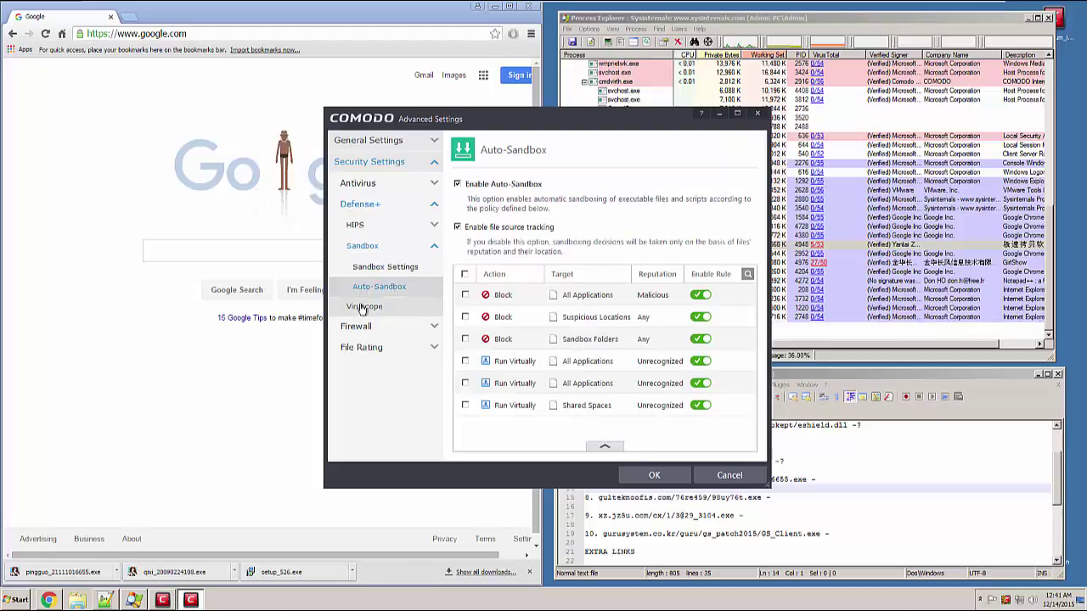
click(364, 307)
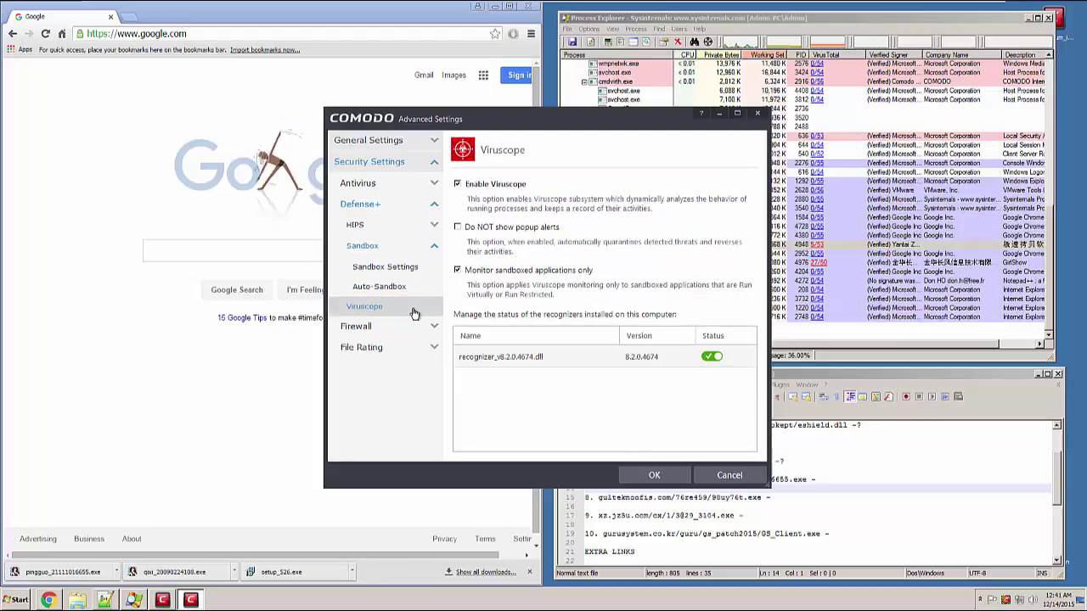
- Review the firewall's Website Filtering rules and the File Rating entries, and collapse the security settings
click(389, 329)
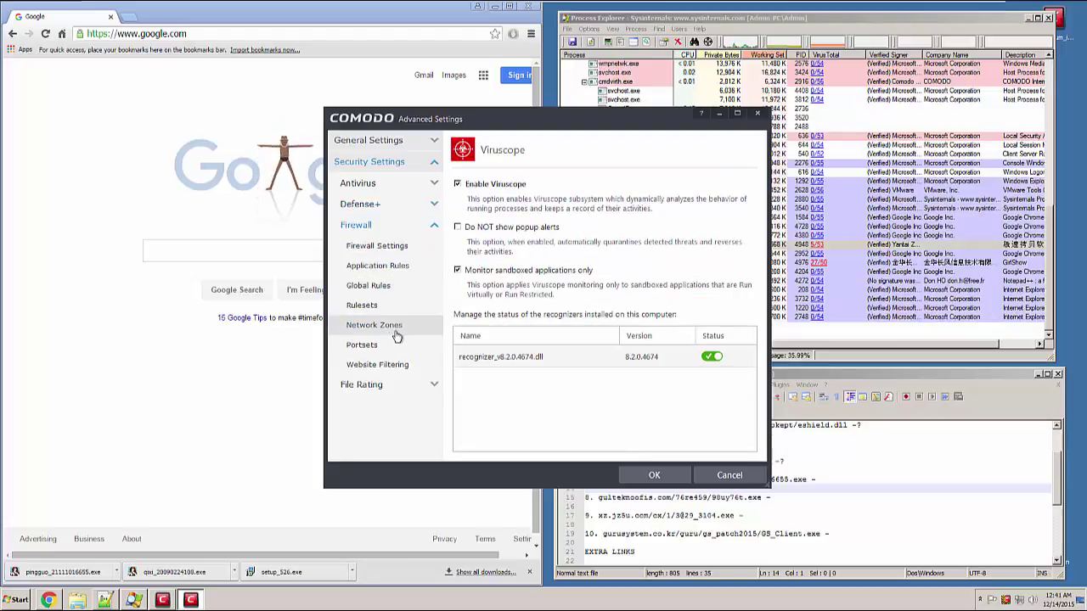
click(399, 364)
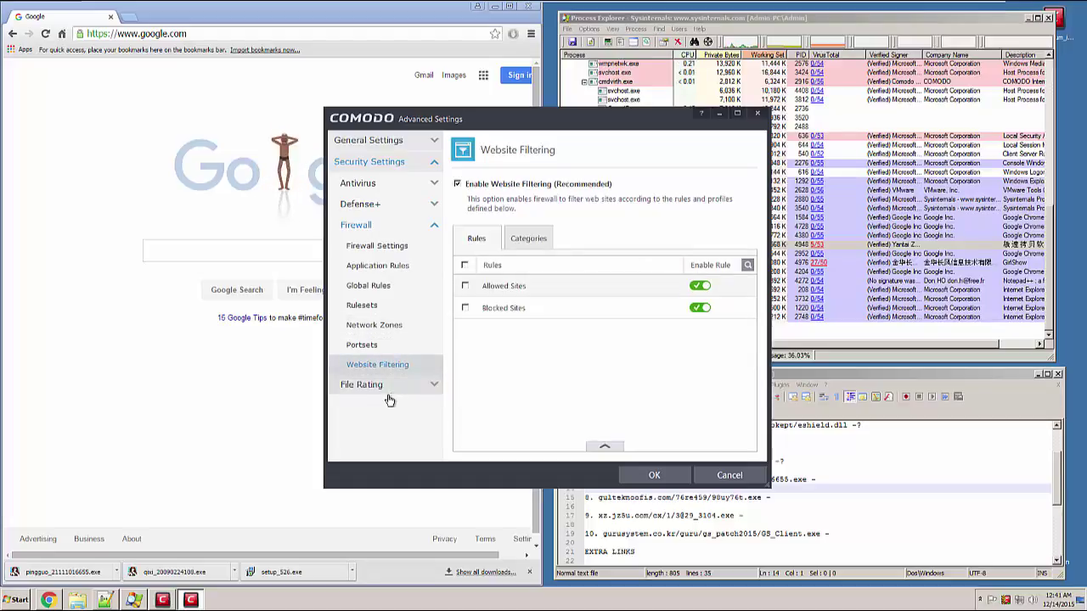
click(384, 388)
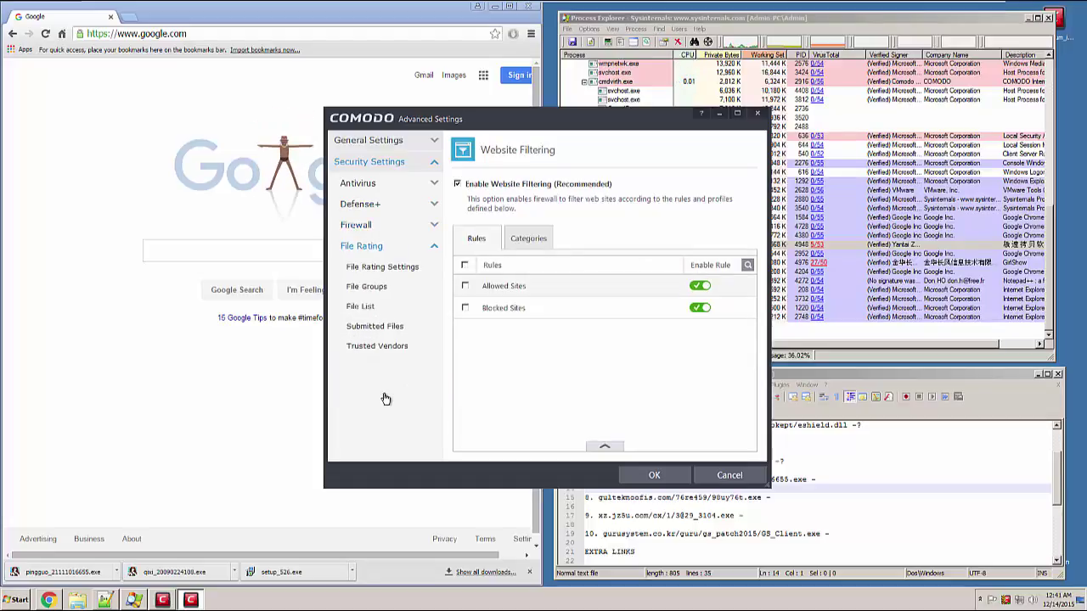
click(425, 247)
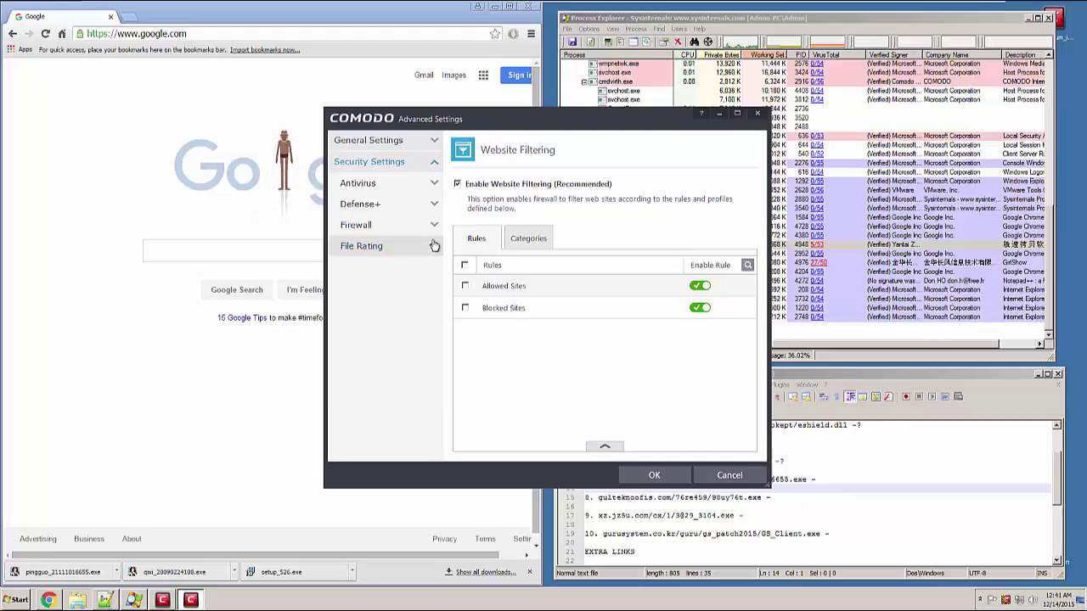
click(414, 185)
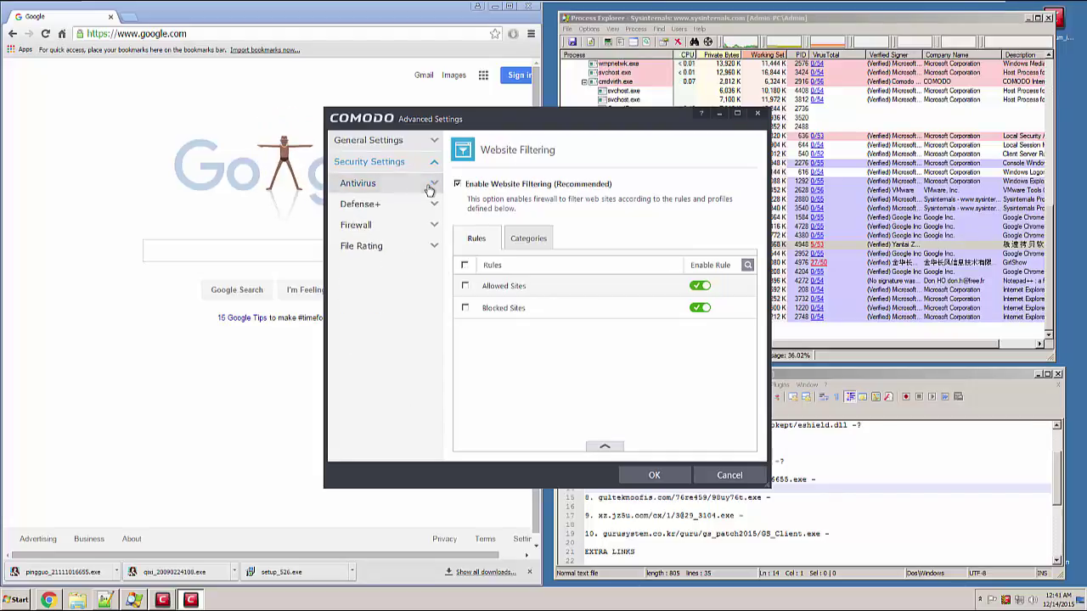
click(415, 184)
click(415, 169)
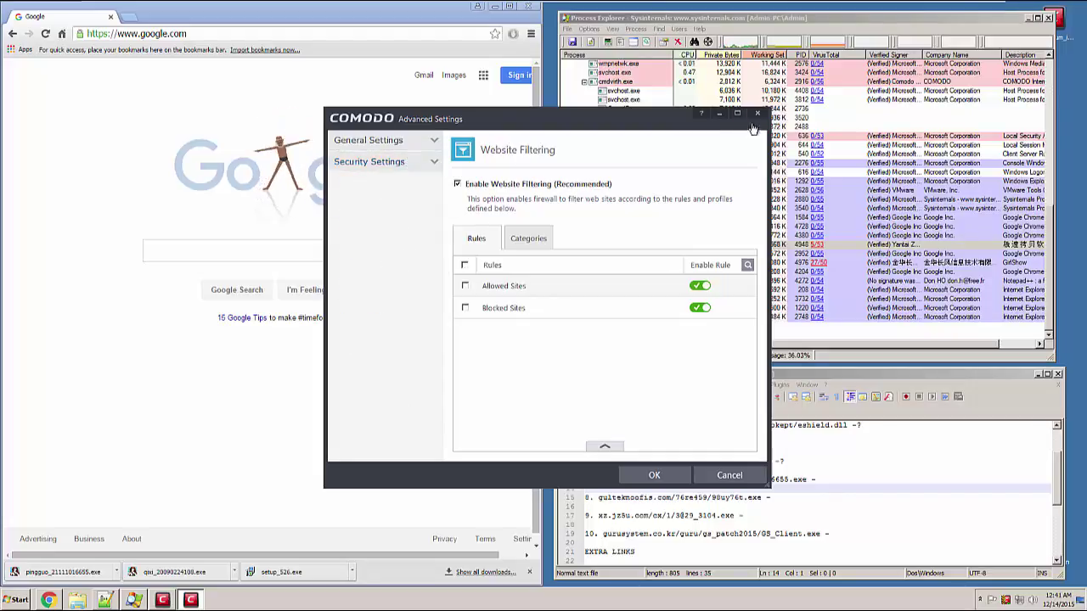
- Cancel Comodo's Advanced Settings, return to the home view and close the Comodo window
click(730, 476)
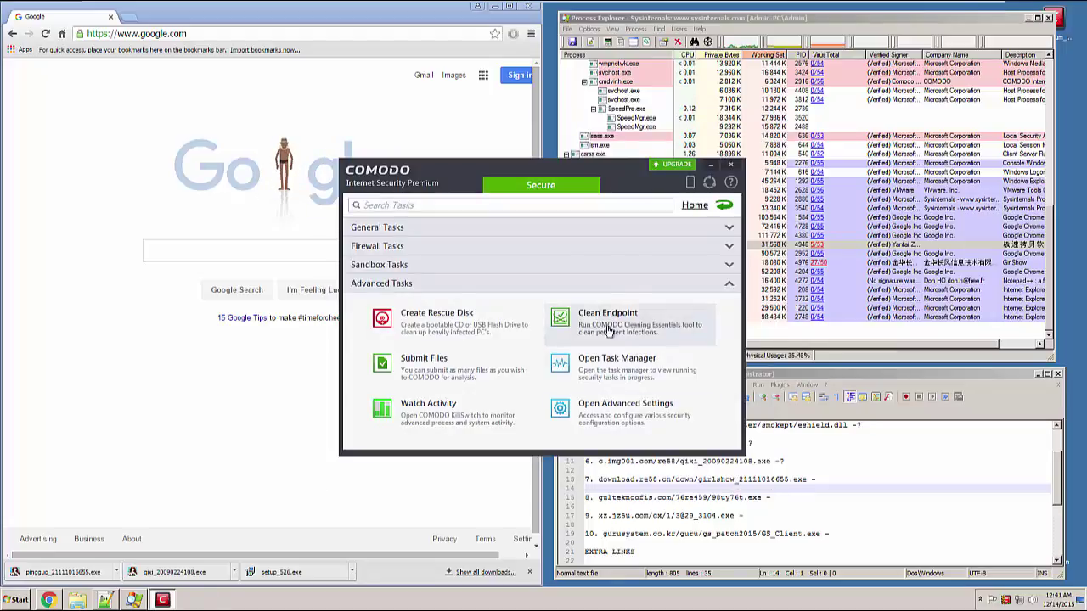
click(696, 206)
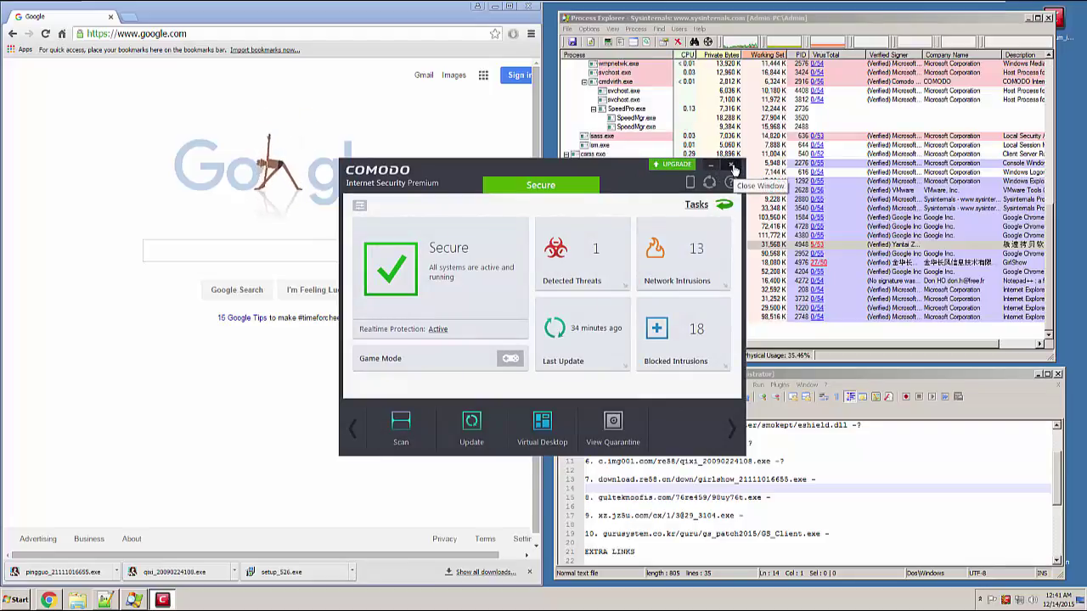
click(734, 169)
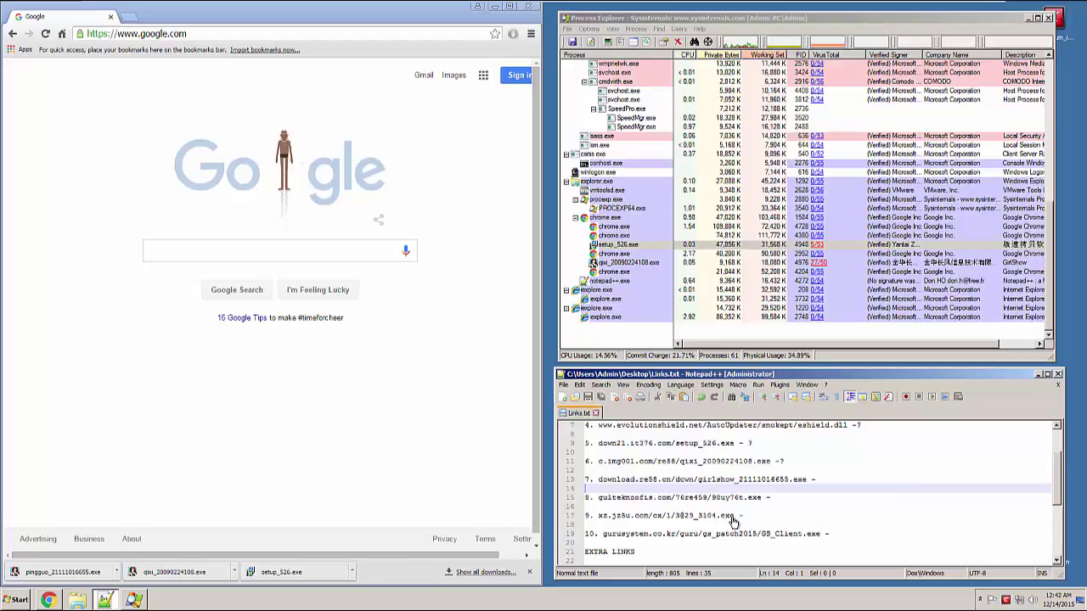
drag(735, 518, 600, 520)
key(ctrl+c)
click(195, 48)
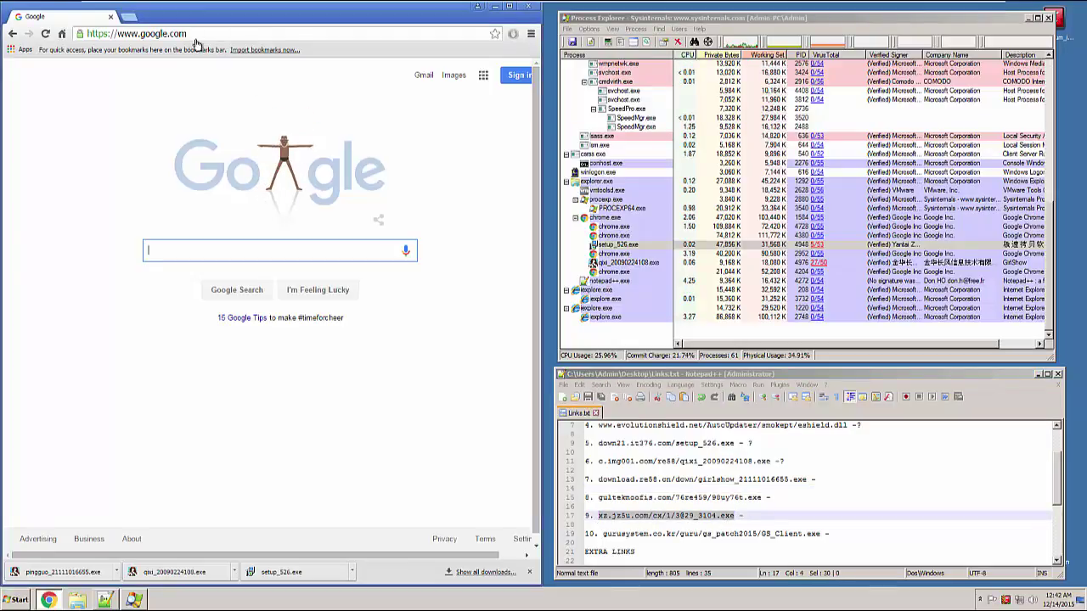
click(204, 33)
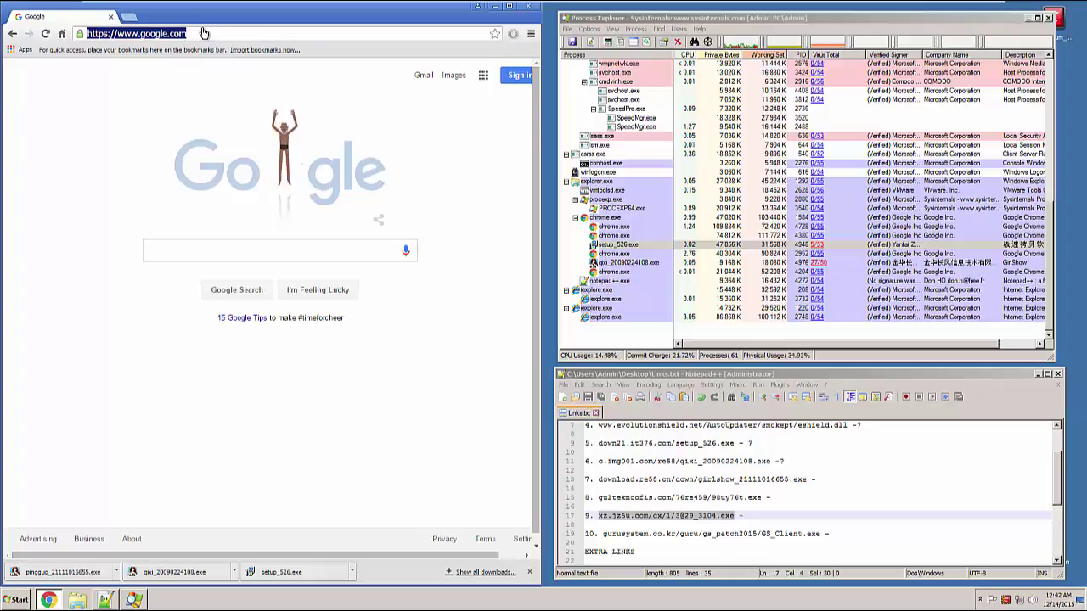
text(v)
key(BackSpace)
key(ctrl+v)
key(Return)
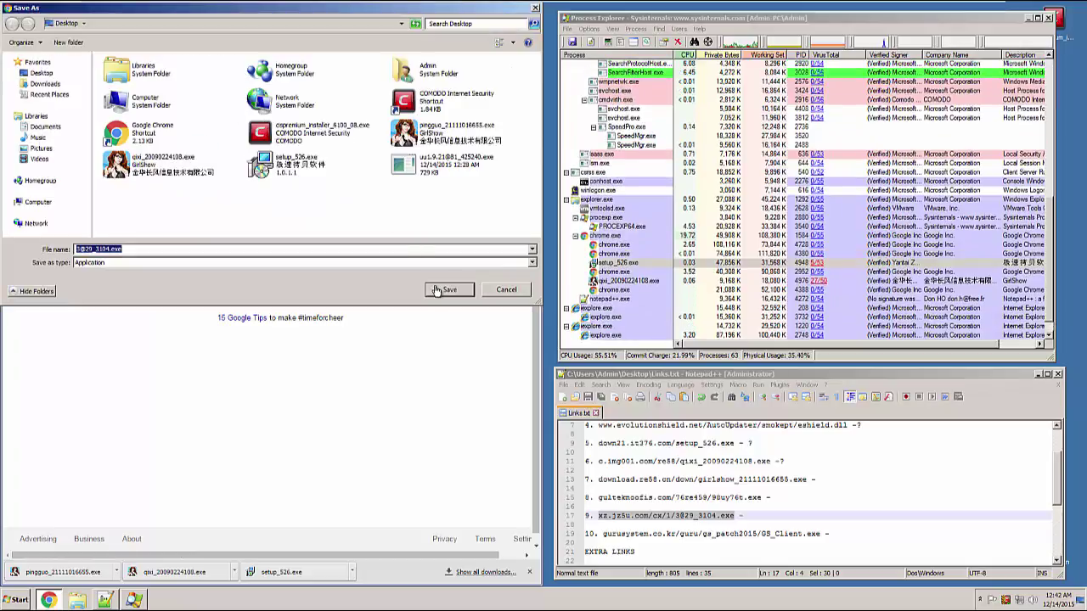
click(443, 290)
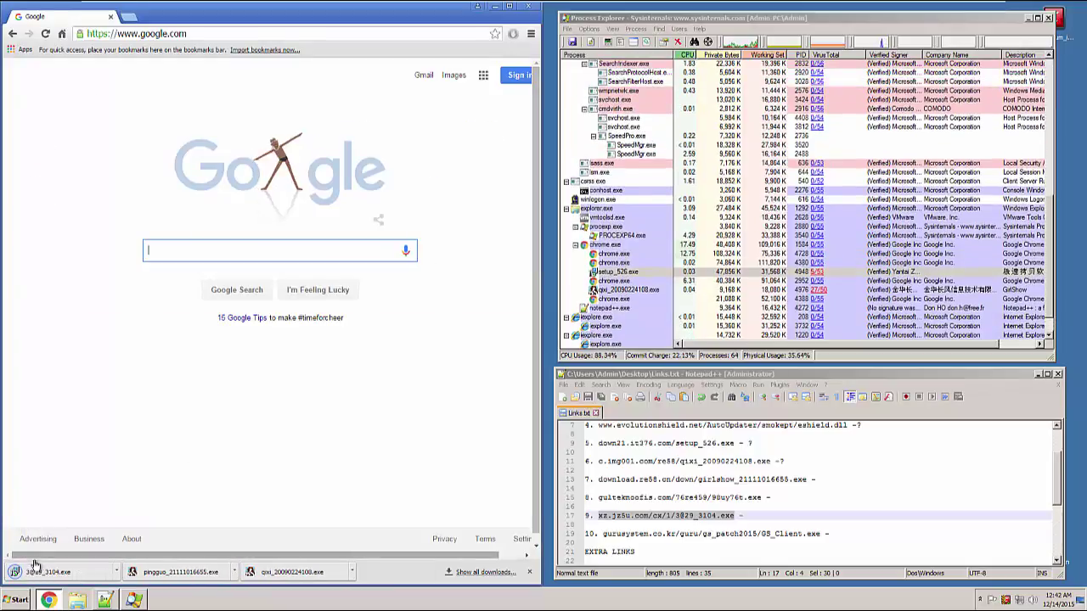
click(35, 565)
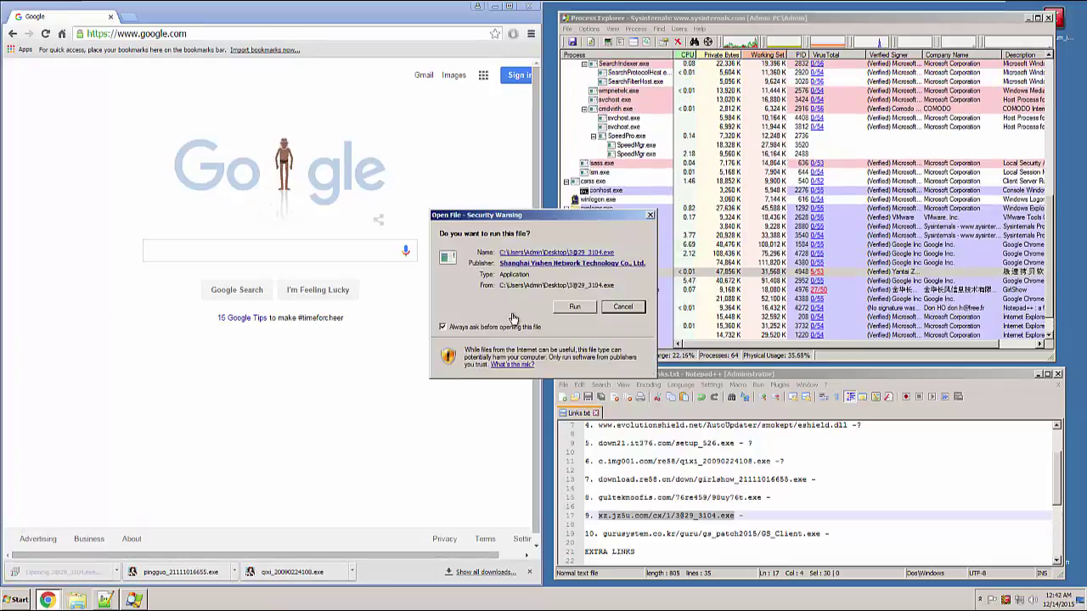
click(579, 307)
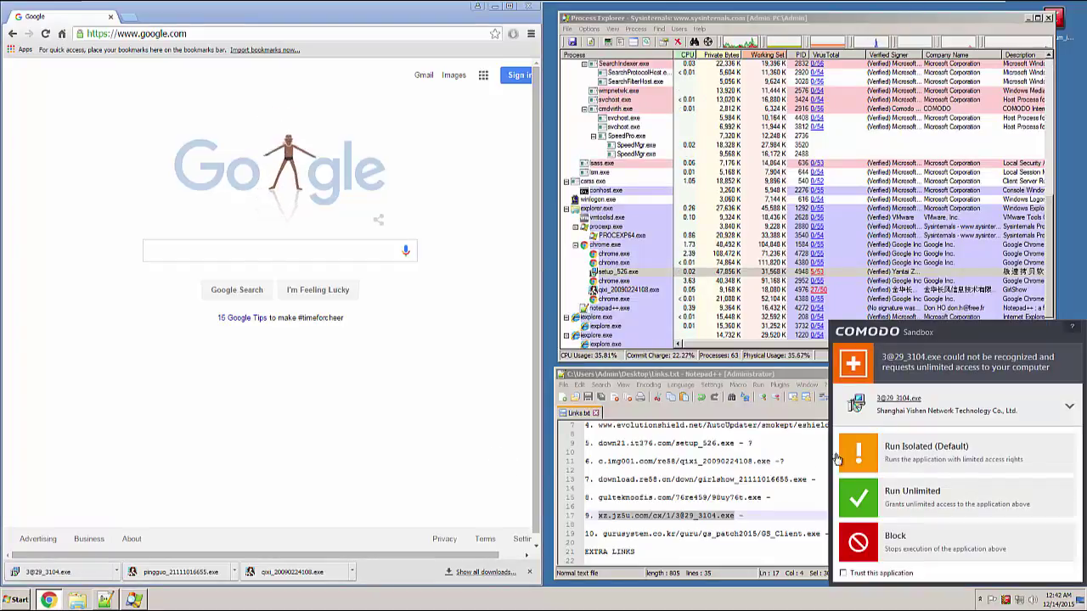
click(949, 446)
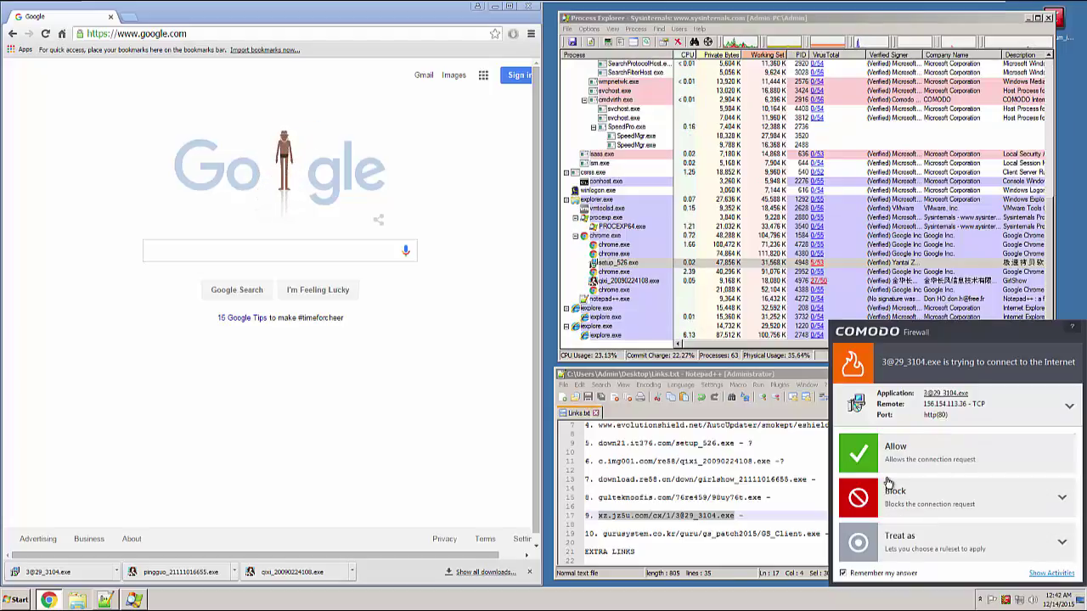
click(888, 482)
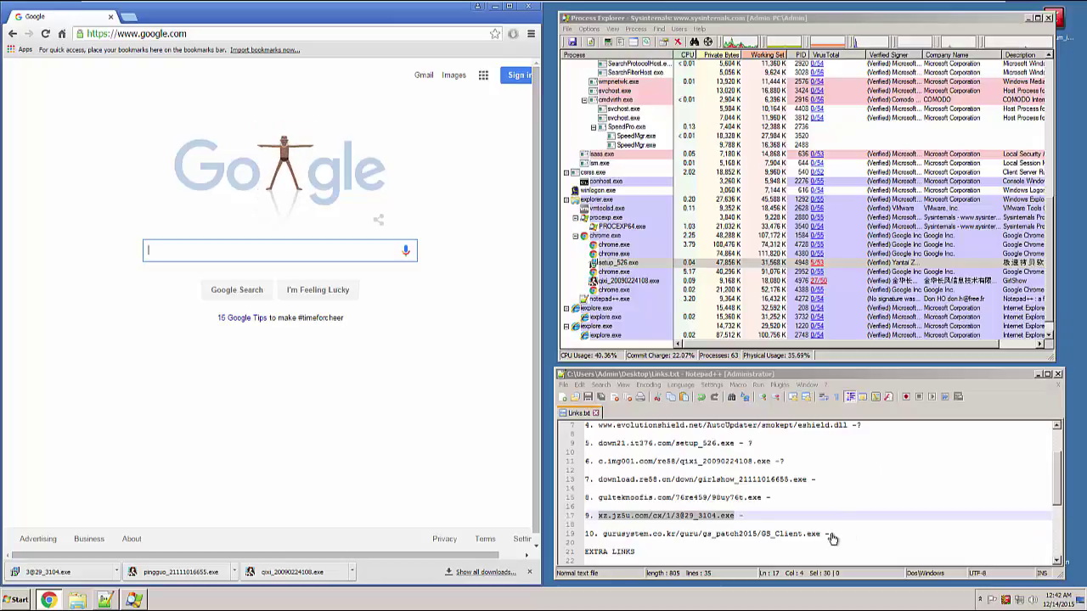
- Record "?" for the ninth link and "Blocked (by me)" for the eighth link in Links.txt, and save the file
click(750, 518)
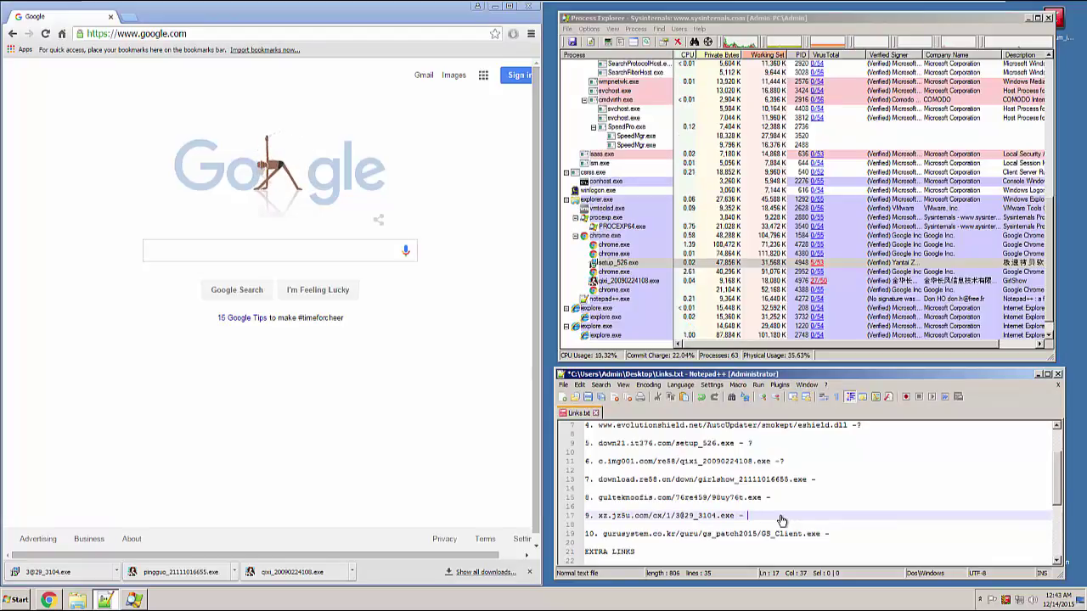
text(?)
click(784, 498)
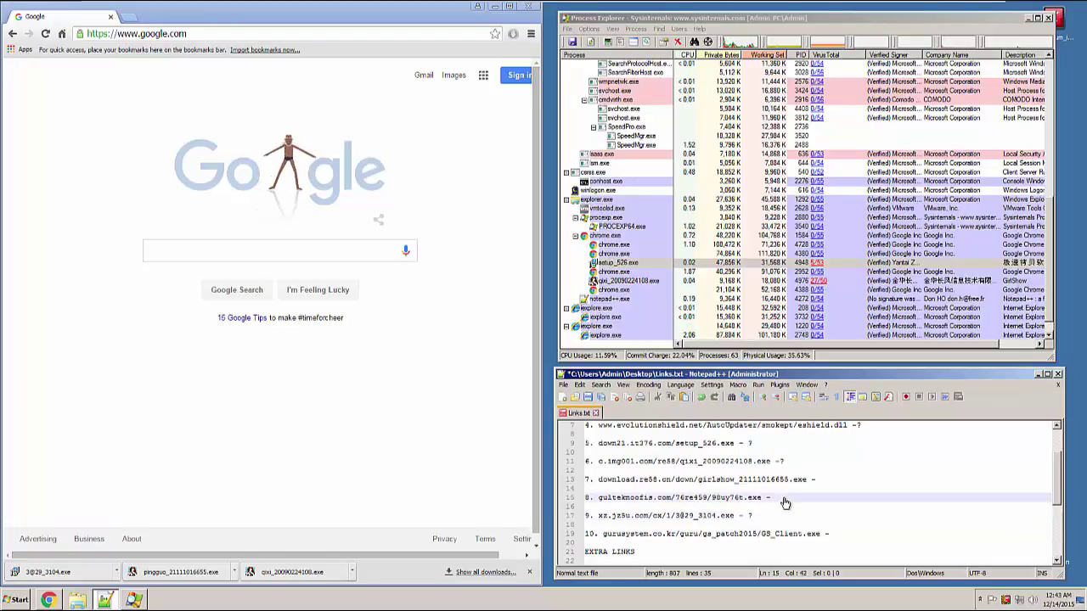
text(Blocked)
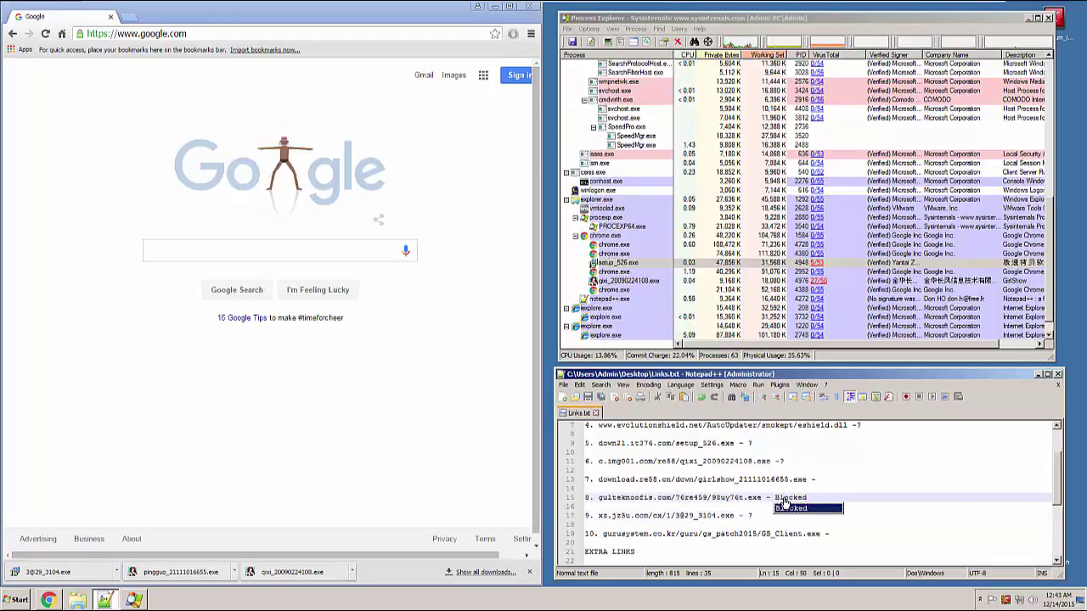
text( (by )
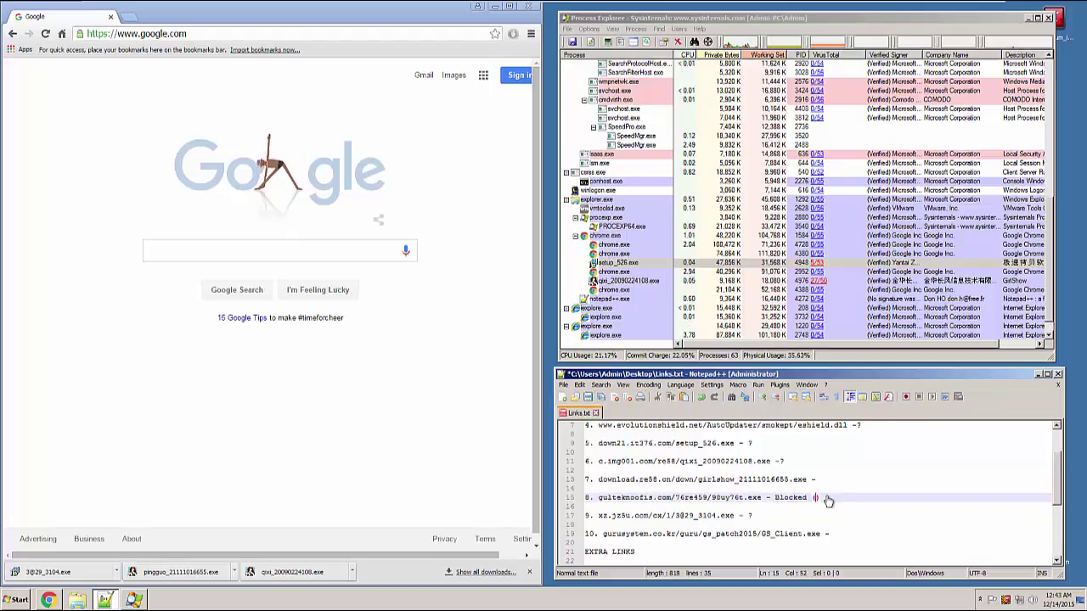
text(me)
key(BackSpace)
key(ctrl+s)
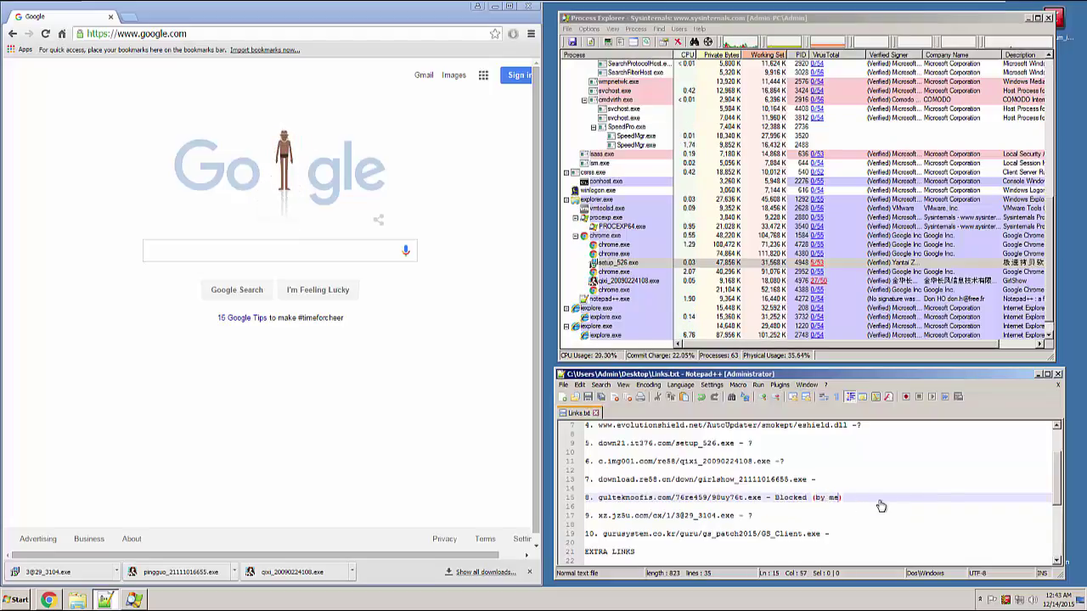
- Load the tenth link from Links.txt in Chrome and save GS_Client.exe to the Desktop
drag(818, 535, 607, 541)
key(ctrl+c)
click(182, 33)
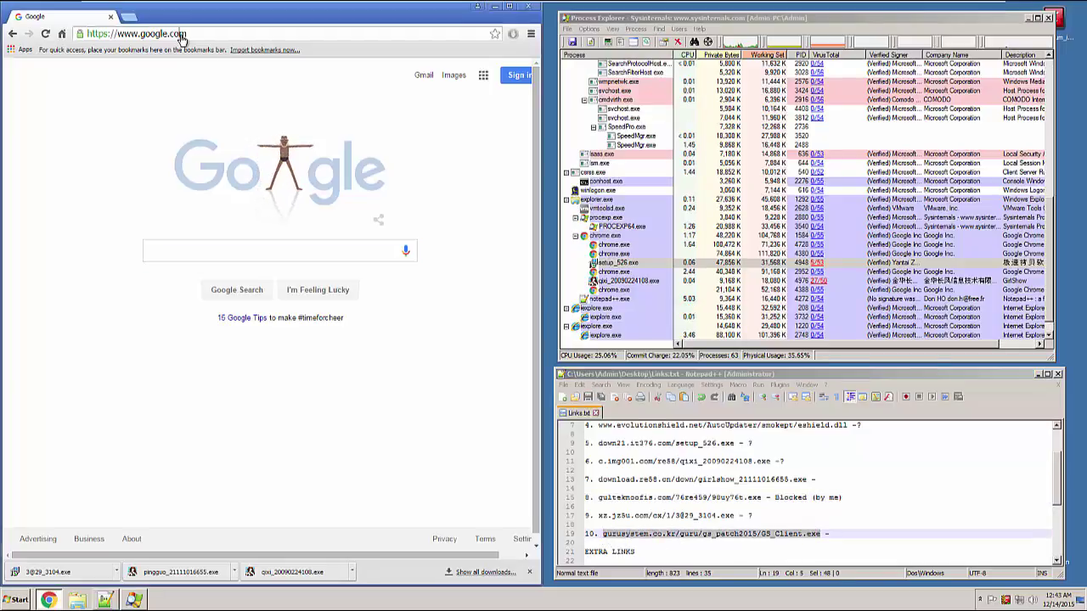
key(ctrl+v)
key(Return)
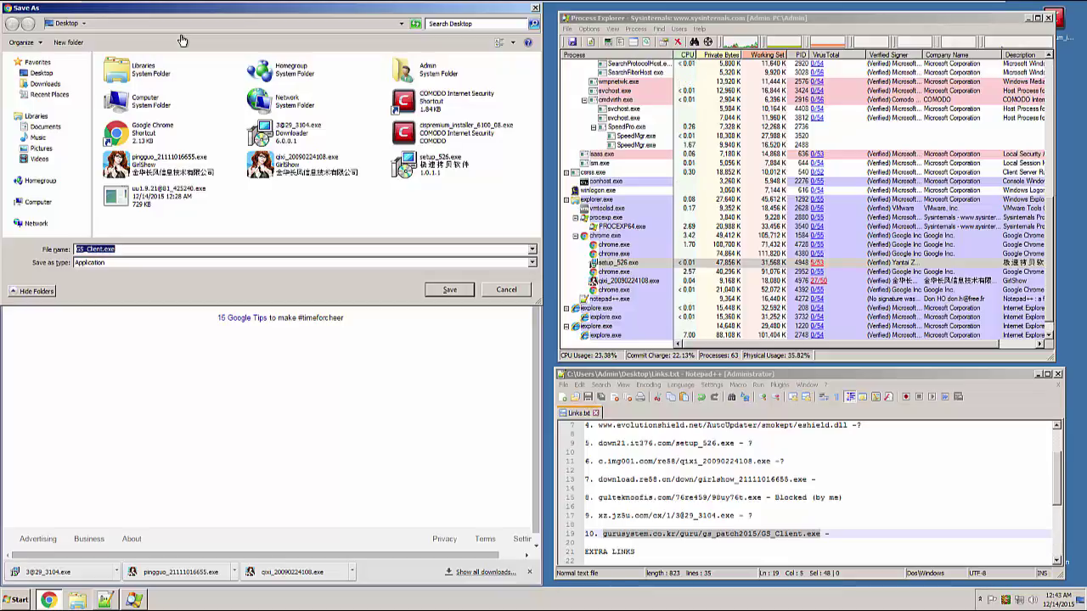
click(449, 289)
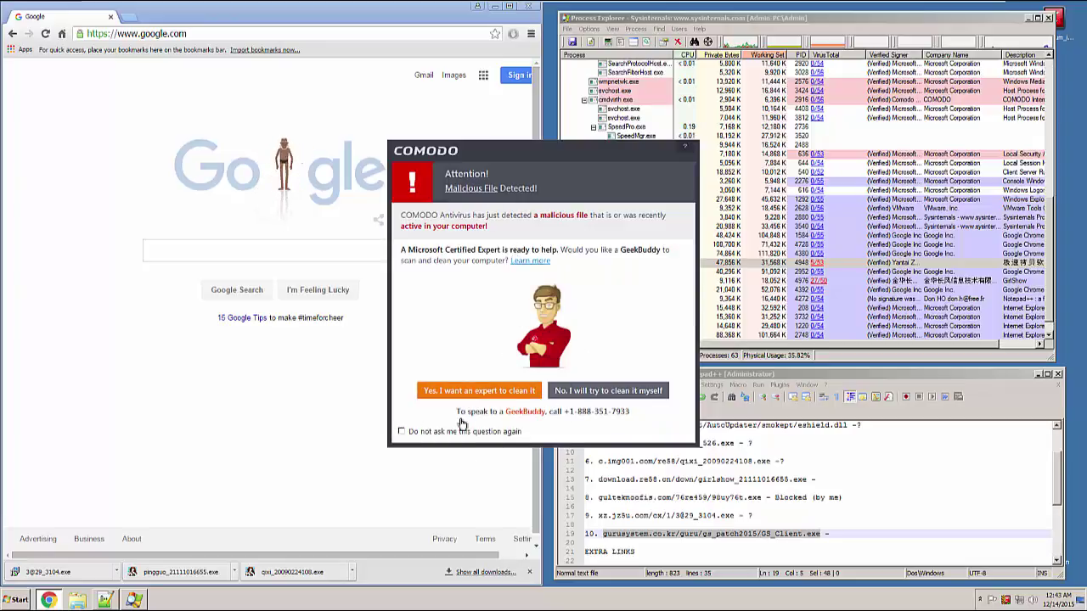
- Decline GeekBuddy's expert cleaning without being asked again, and have Comodo clean the detected 81FE.tmp in Downloads
click(429, 432)
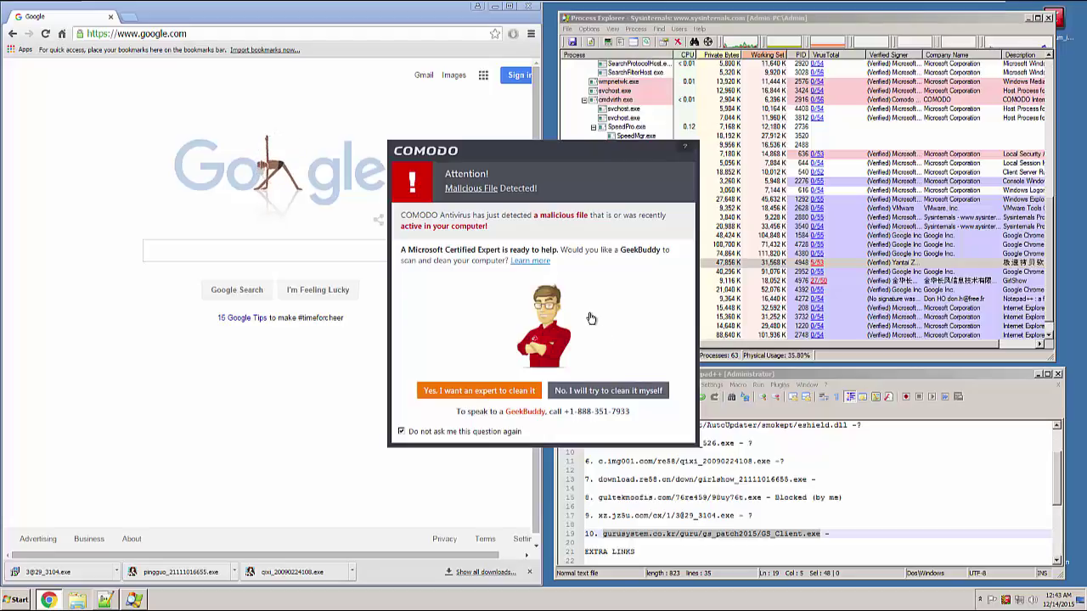
click(617, 390)
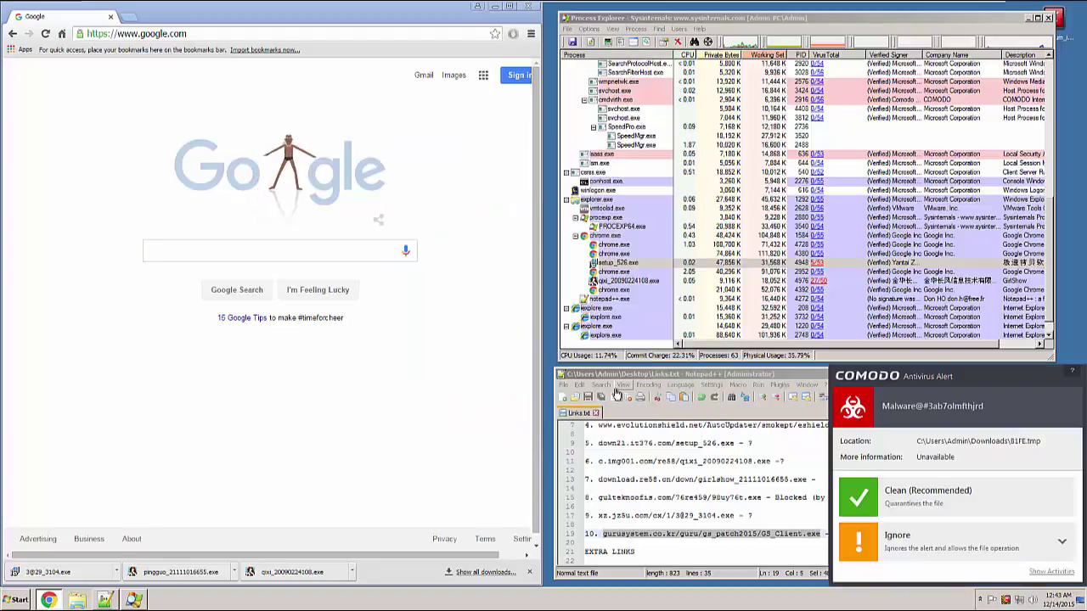
click(938, 500)
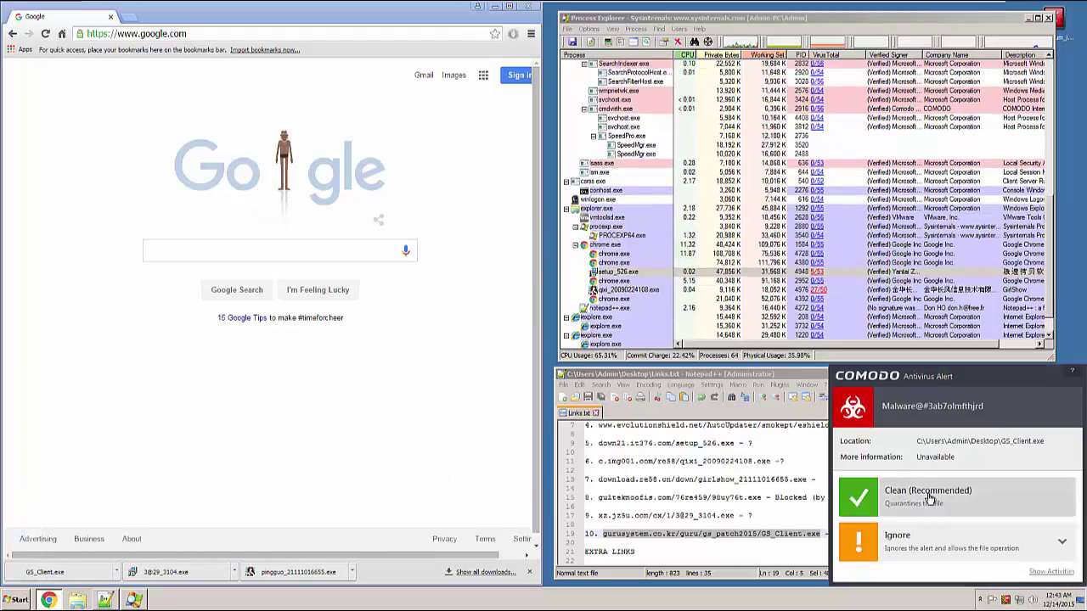
- Quarantine GS_Client.exe from the antivirus alert, then mark link 10 as "Blocked" in Links.txt and save the file
click(940, 498)
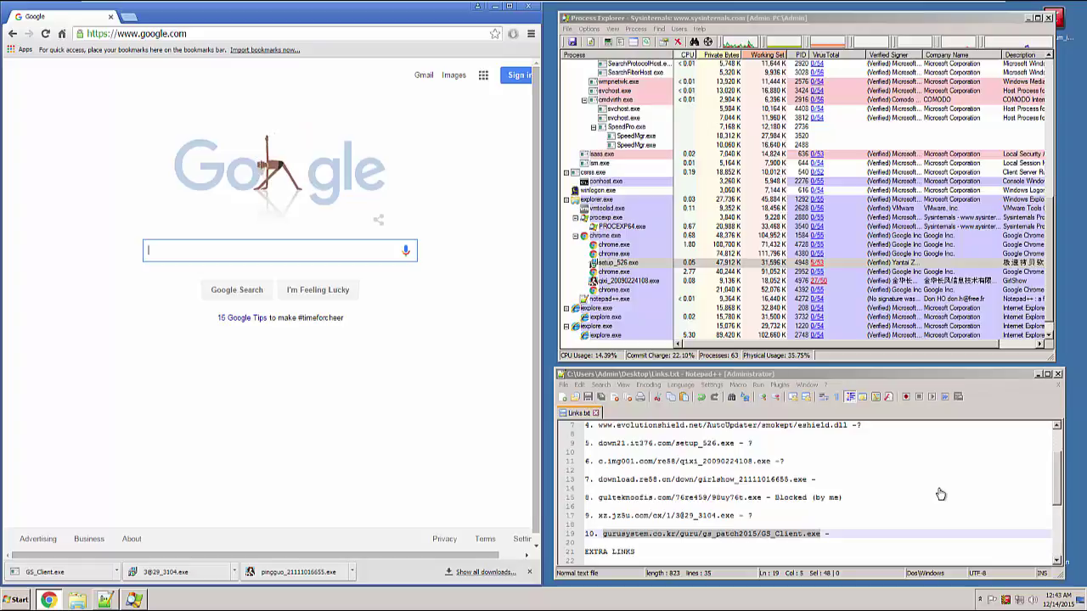
click(857, 537)
text(Blocked)
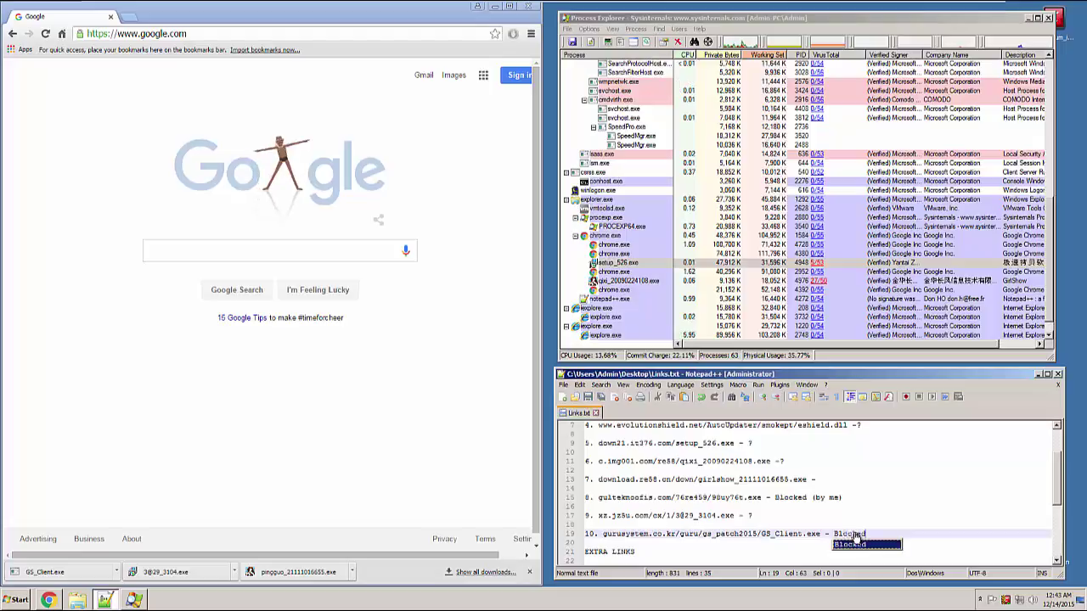
key(Return)
key(Up)
key(ctrl+s)
- Download isogevt.exe to the Desktop from the first extra link, 176.103.54.73/isogevt.exe
scroll(860, 509, down, 2)
scroll(864, 484, down, 2)
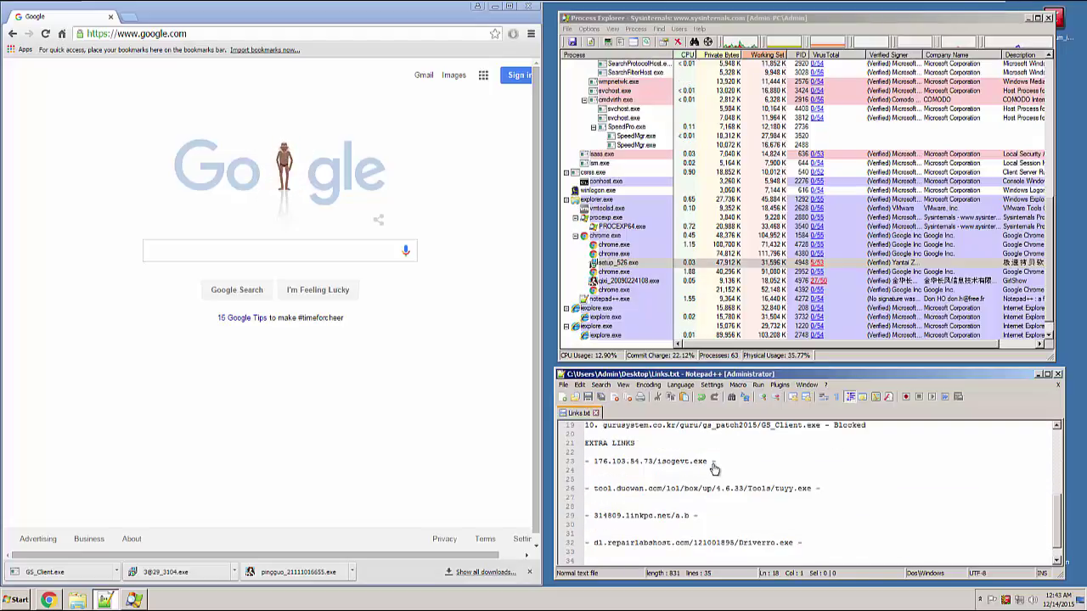
double_click(698, 463)
drag(708, 462, 595, 469)
key(ctrl+c)
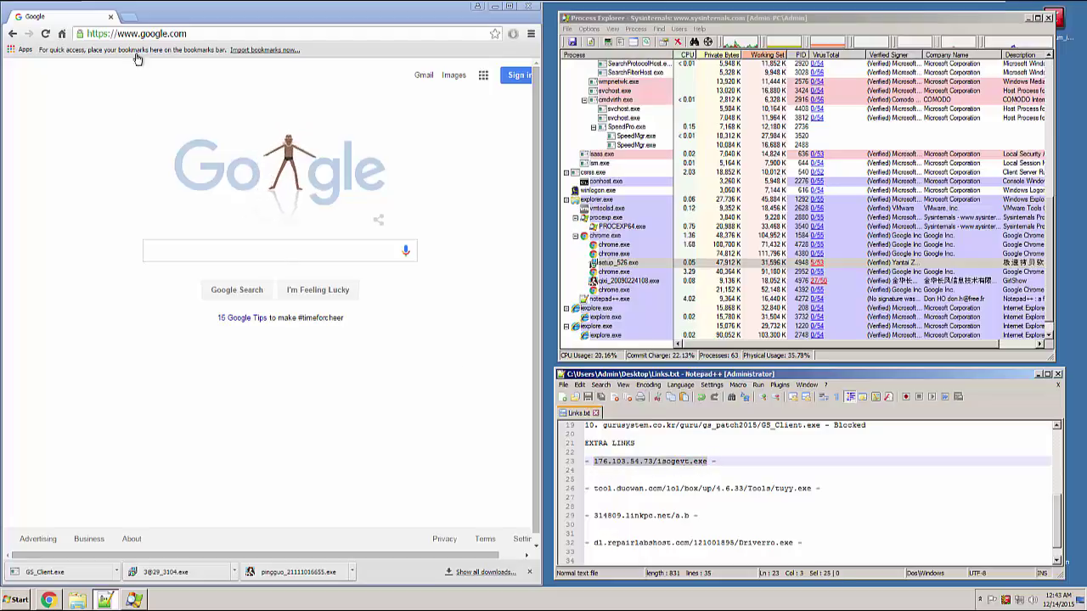
click(181, 37)
key(ctrl+v)
key(Return)
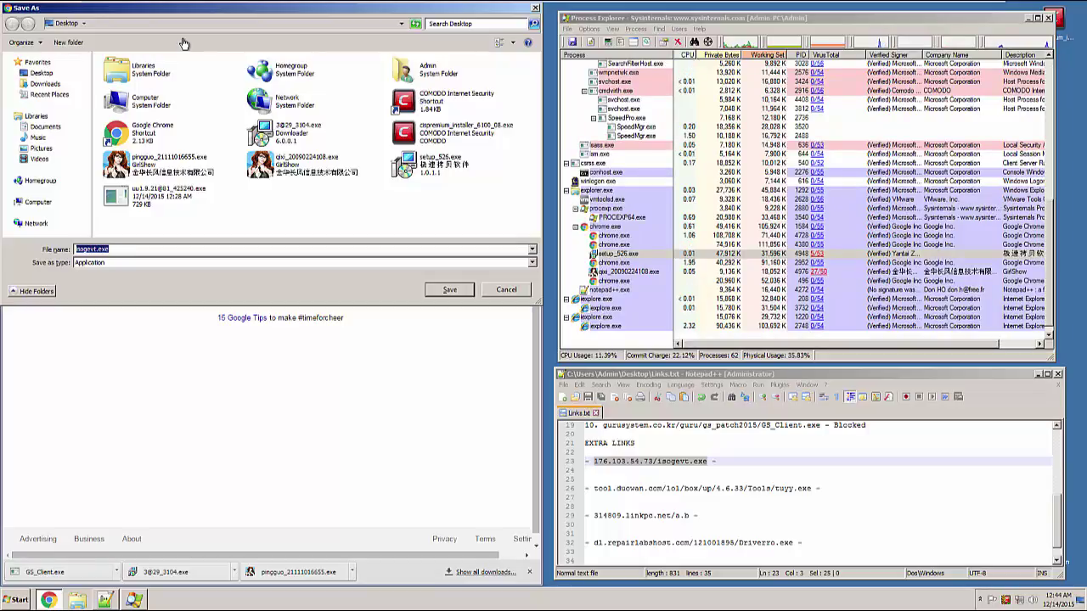
click(433, 292)
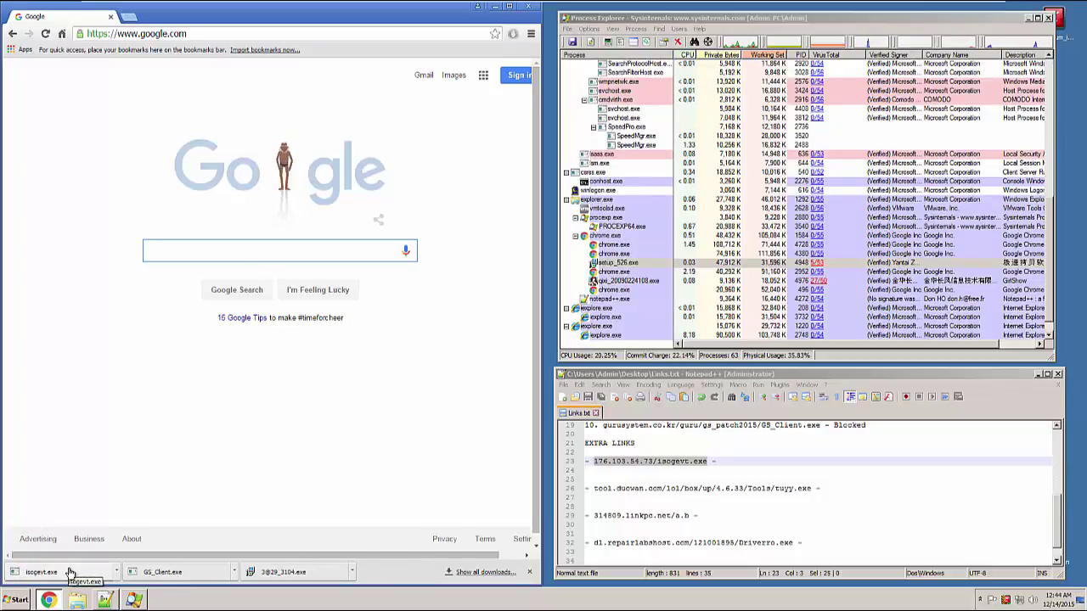
- Run the downloaded isogevt.exe despite the unknown publisher and note "blocked" beside its link in Links.txt
click(70, 573)
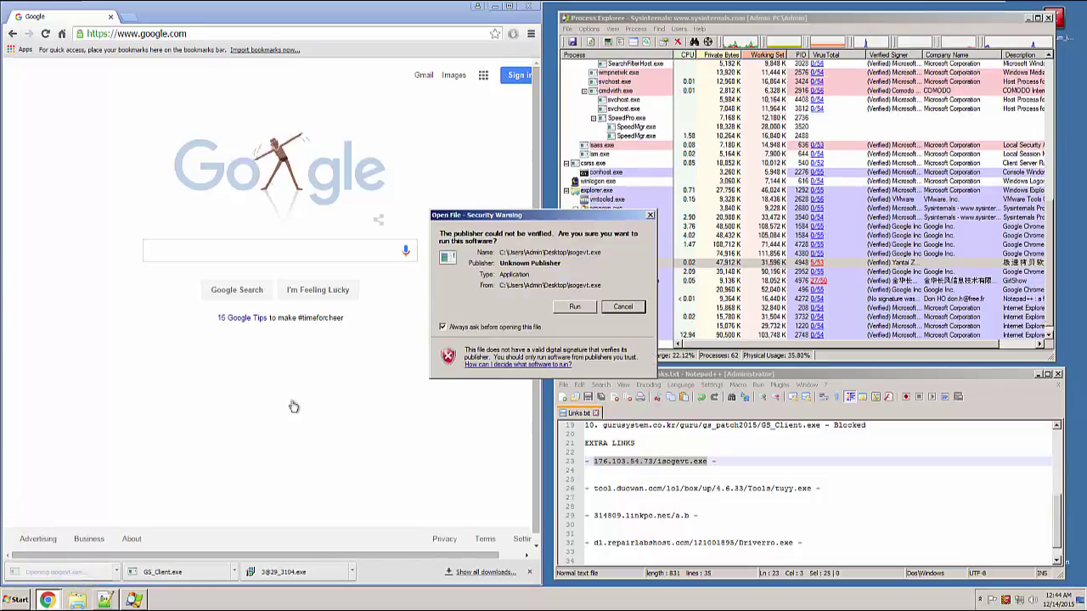
click(577, 311)
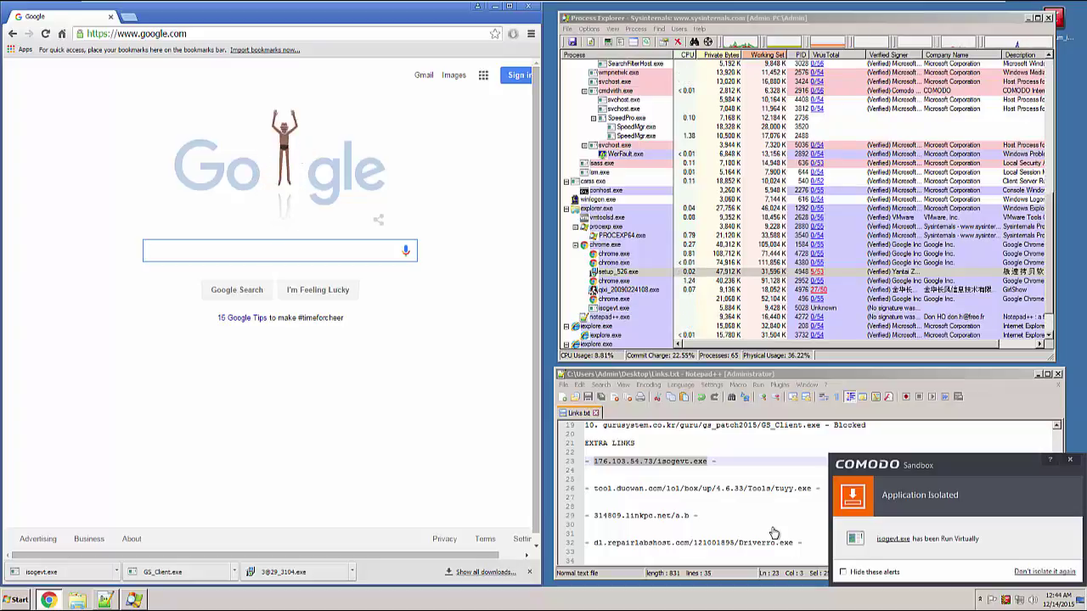
click(628, 159)
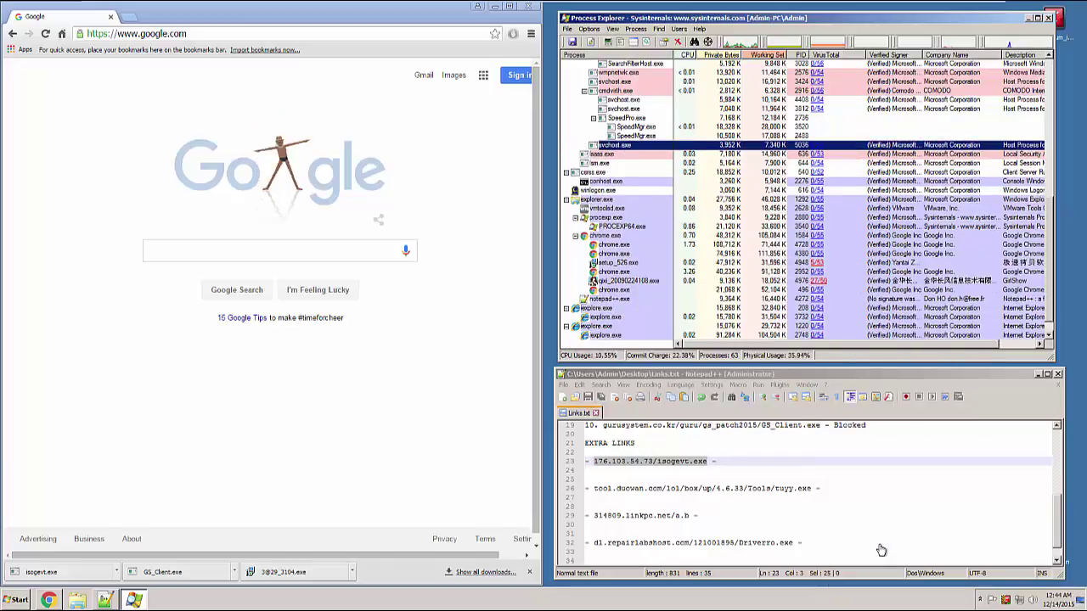
click(721, 464)
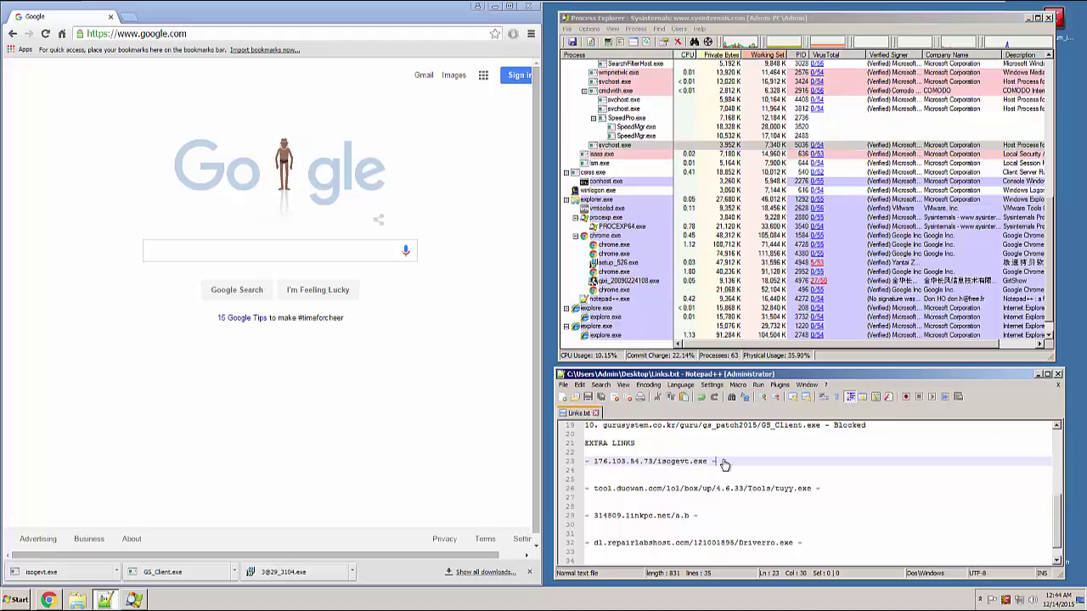
text(Blocked)
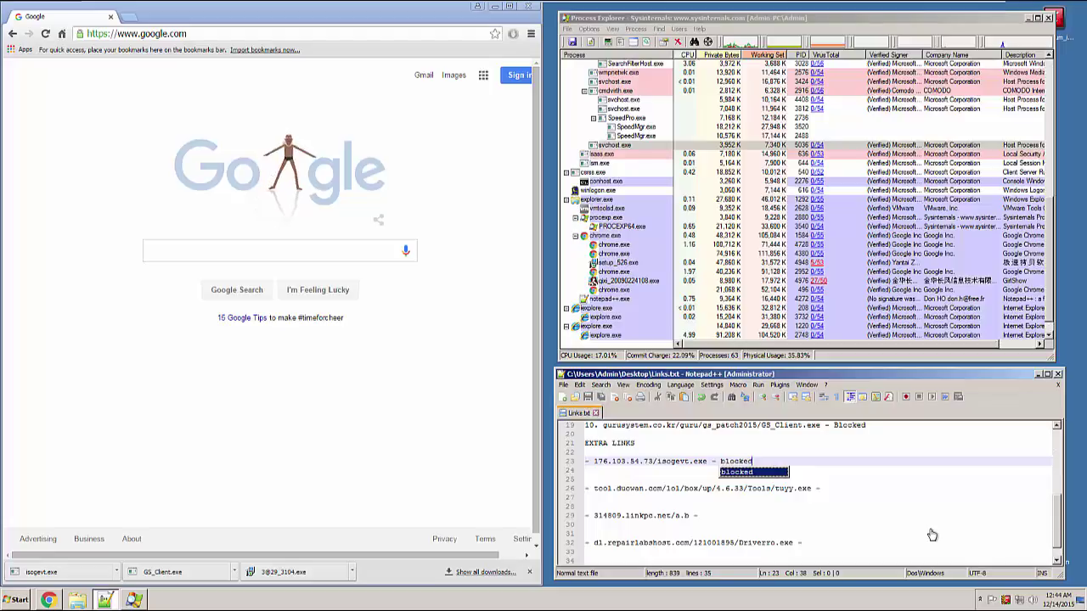
- Download tuyy.exe to the Desktop from the extra link tool.duowan.com/lol/box/up/4.6.33/Tools/tuyy.exe
drag(812, 491, 596, 495)
click(152, 25)
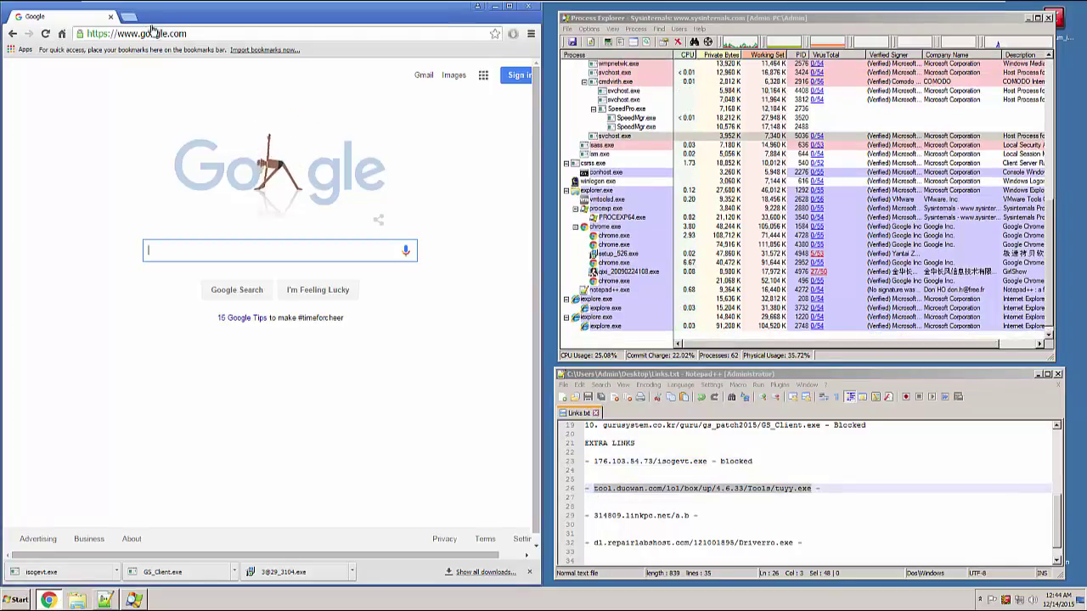
click(151, 32)
key(ctrl+v)
key(Return)
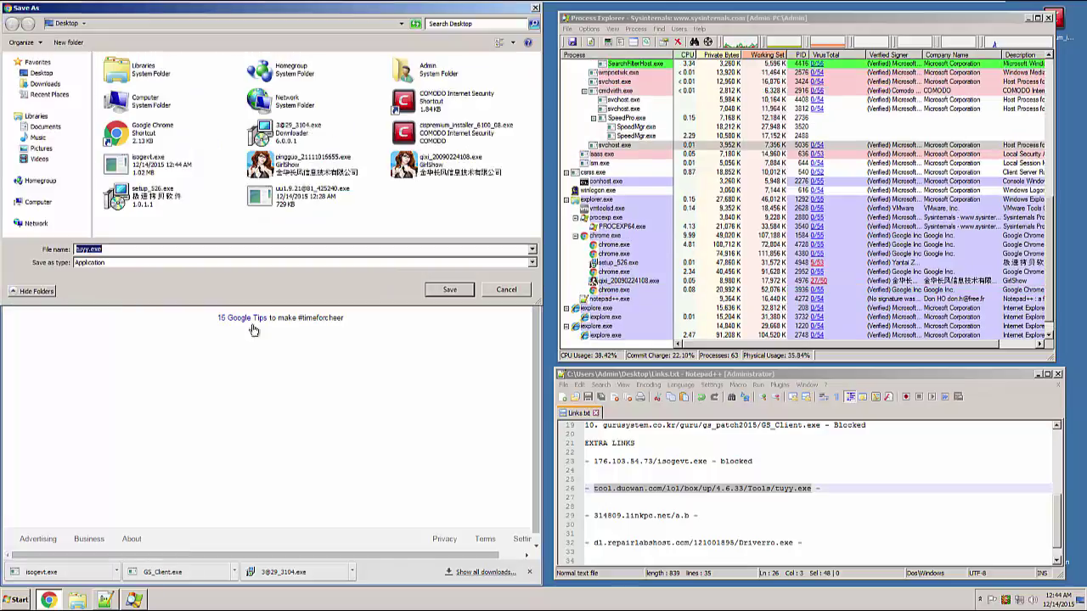
click(449, 289)
- Run the downloaded tuyy.exe, note "Miss" beside its link in Links.txt and save the file
click(15, 575)
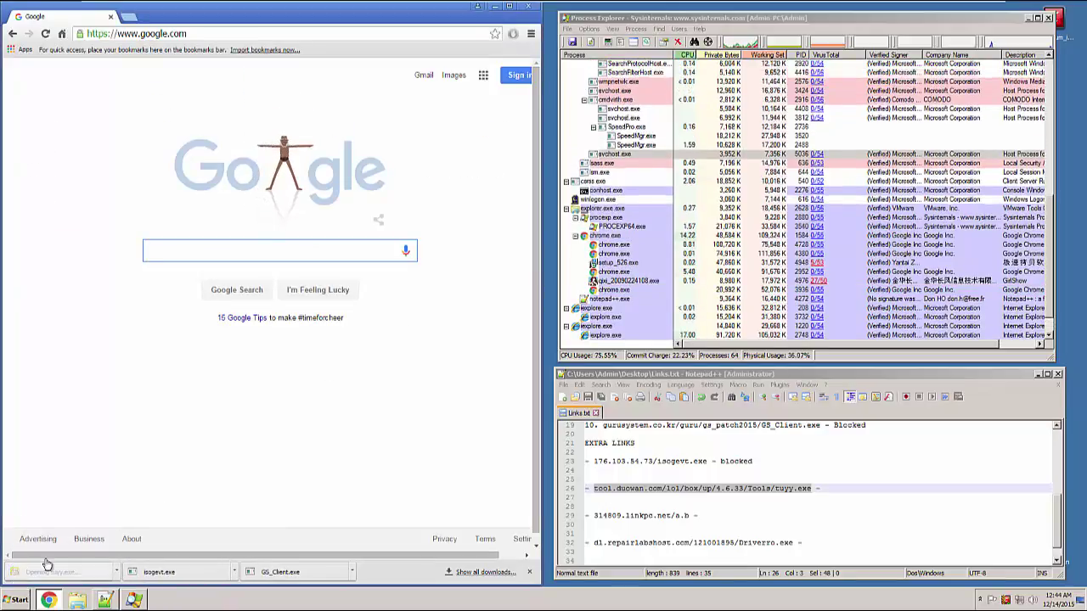
click(575, 306)
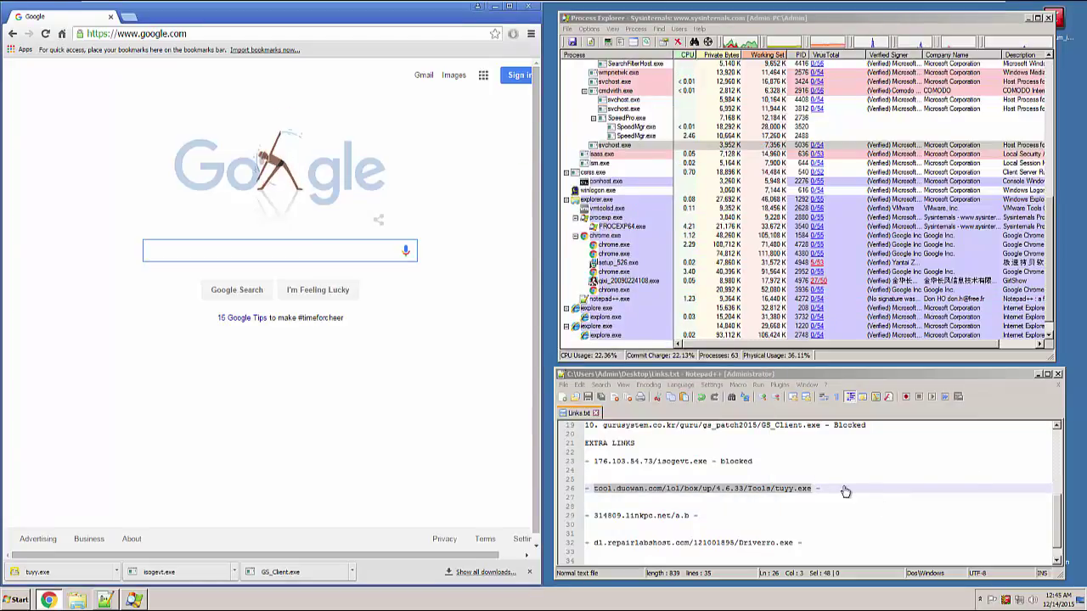
click(840, 491)
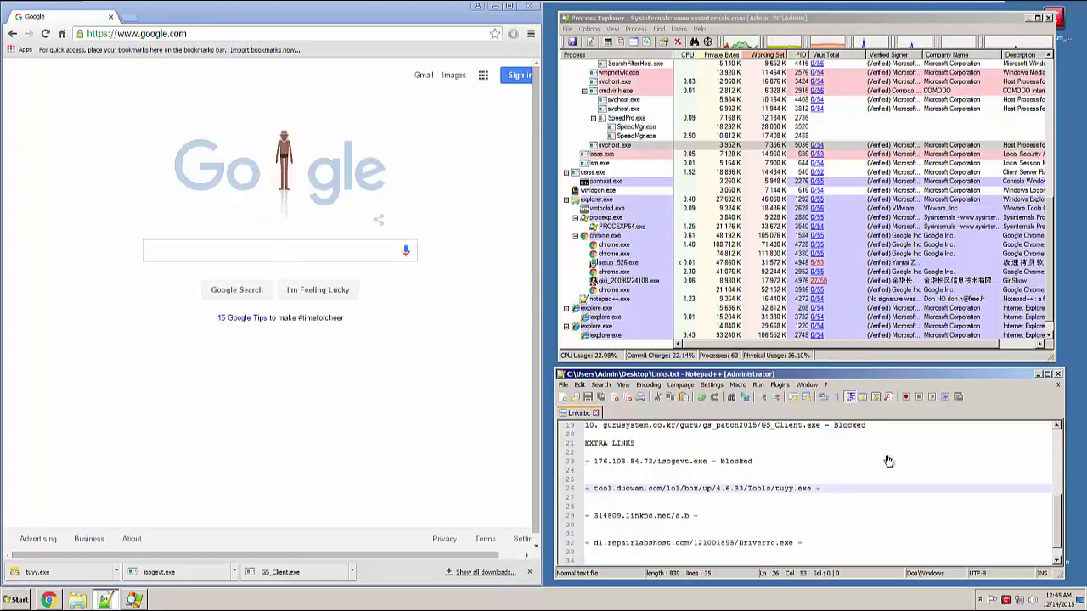
text(Miss)
key(ctrl+s)
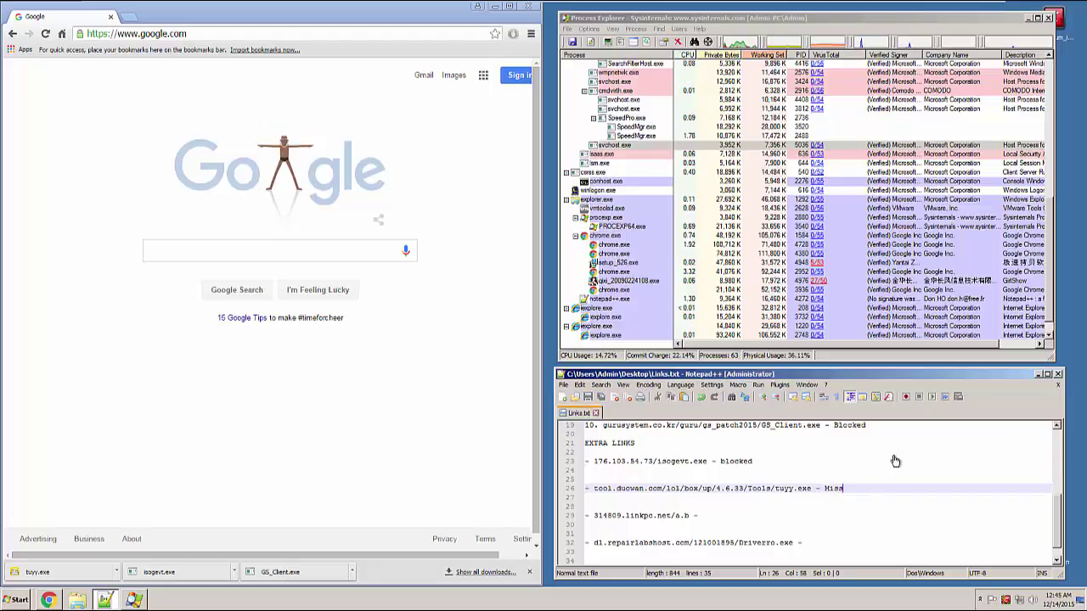
- Download the file from the extra link 314809.linkpc.net/a.b and save it to the Desktop as a.exe
drag(689, 517, 596, 520)
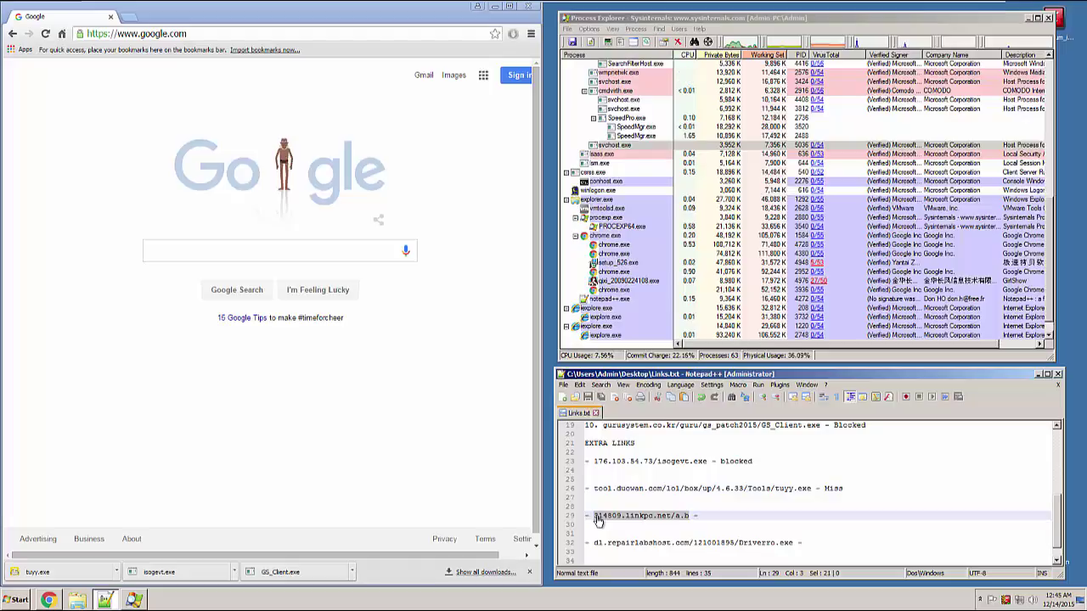
click(190, 41)
key(ctrl+l)
key(ctrl+v)
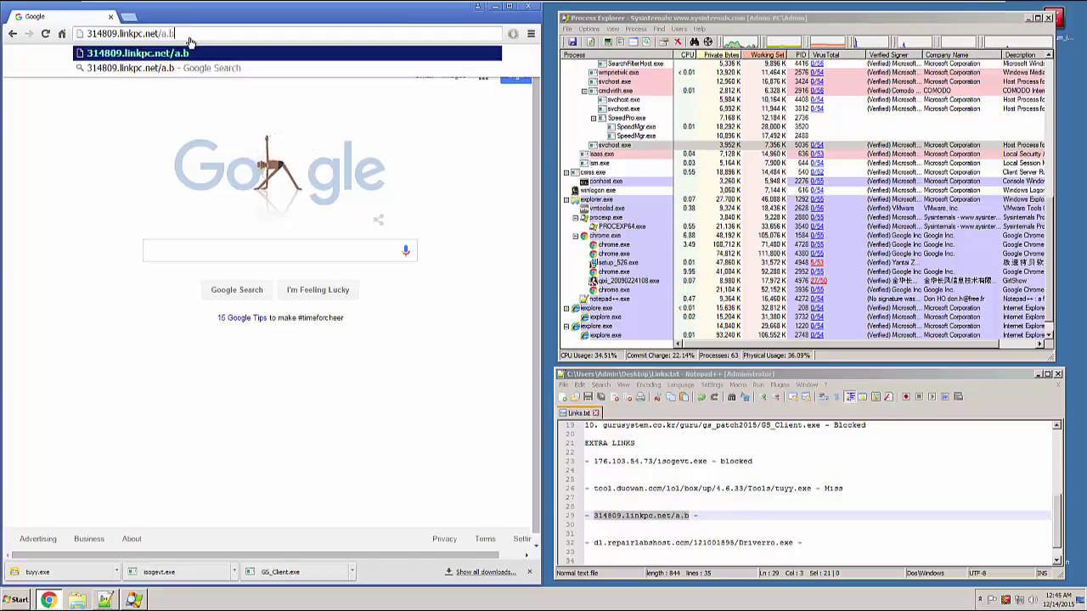
key(Return)
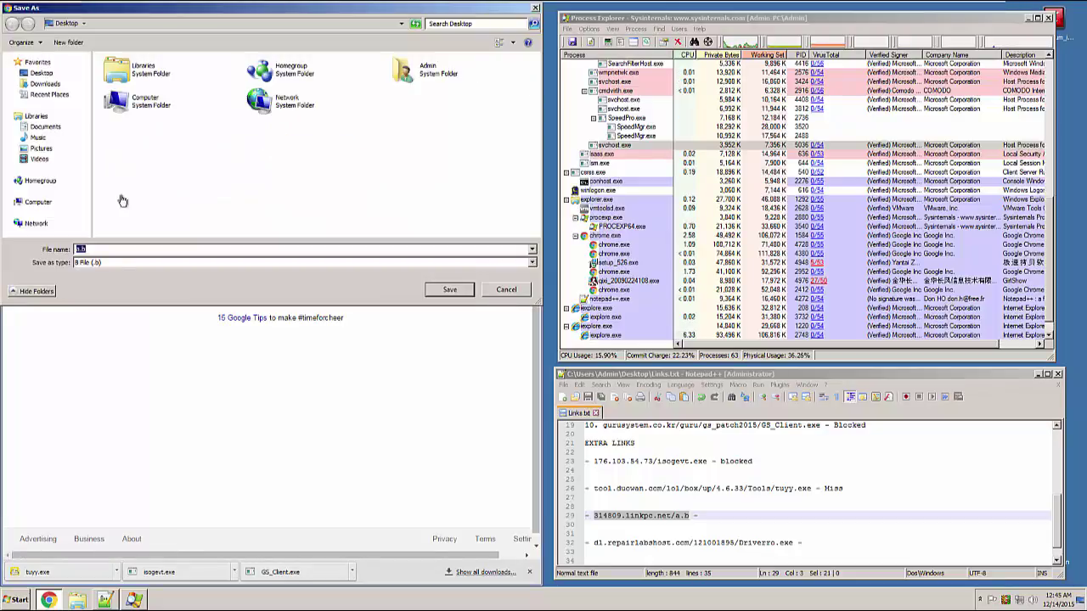
click(123, 252)
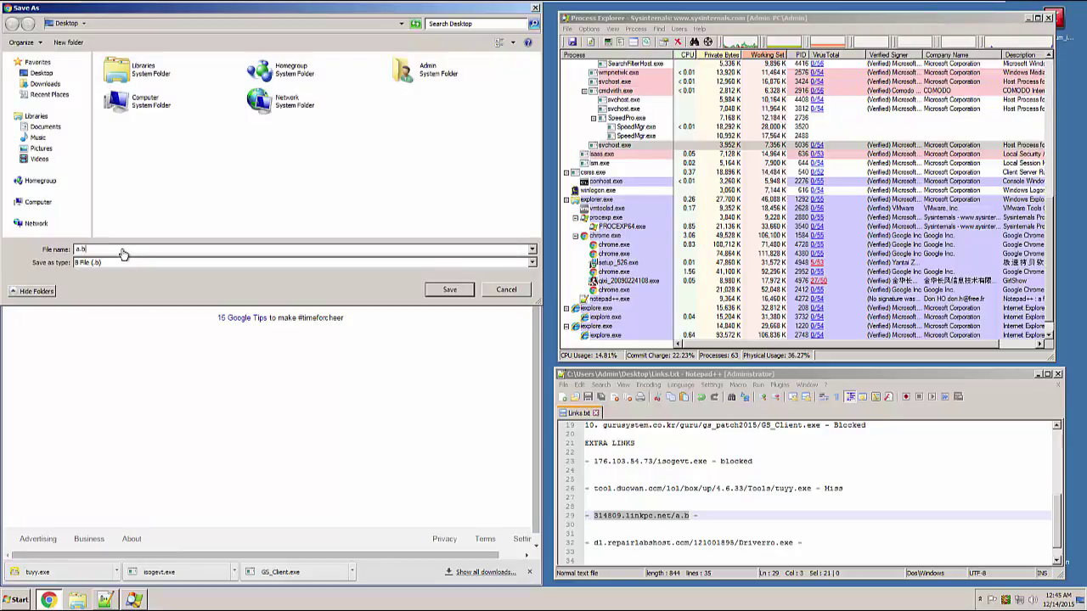
key(BackSpace)
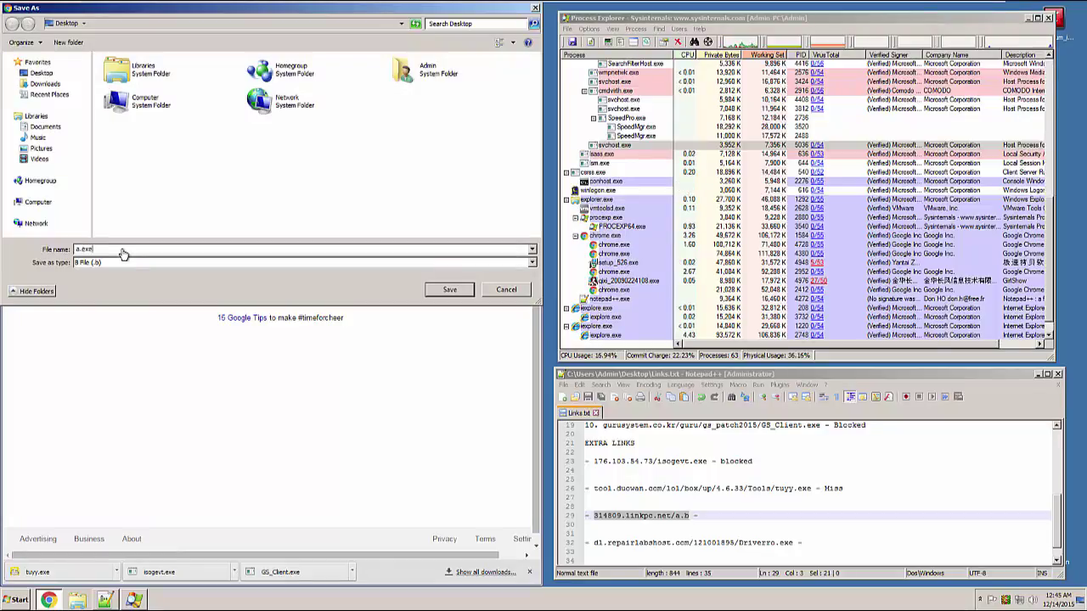
key(Return)
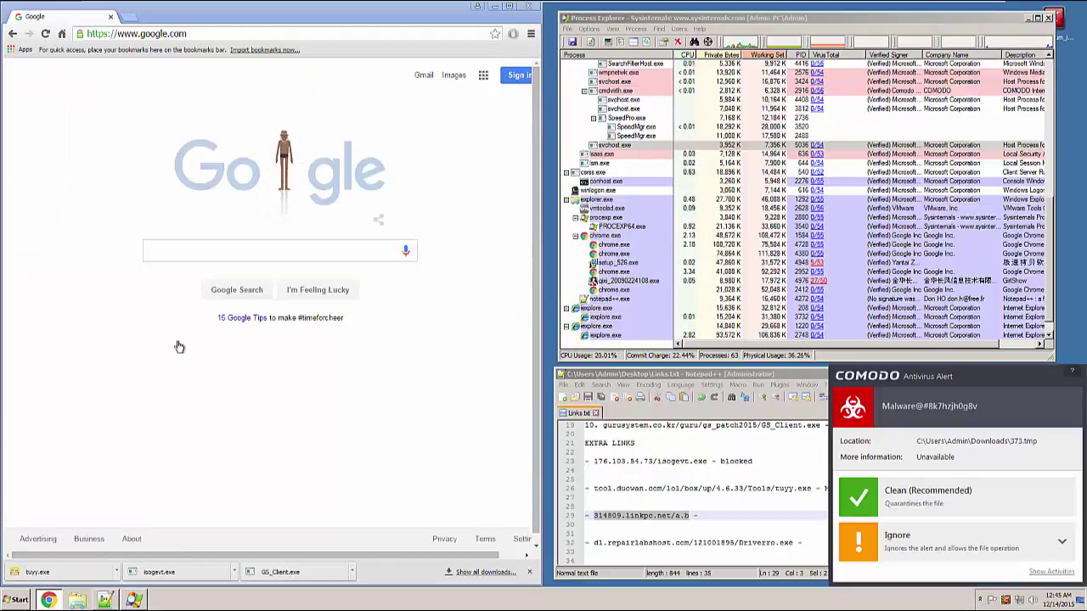
- Quarantine the malware detected in the a.exe download and note "blocked" beside the 314809.linkpc.net/a.b link
click(934, 504)
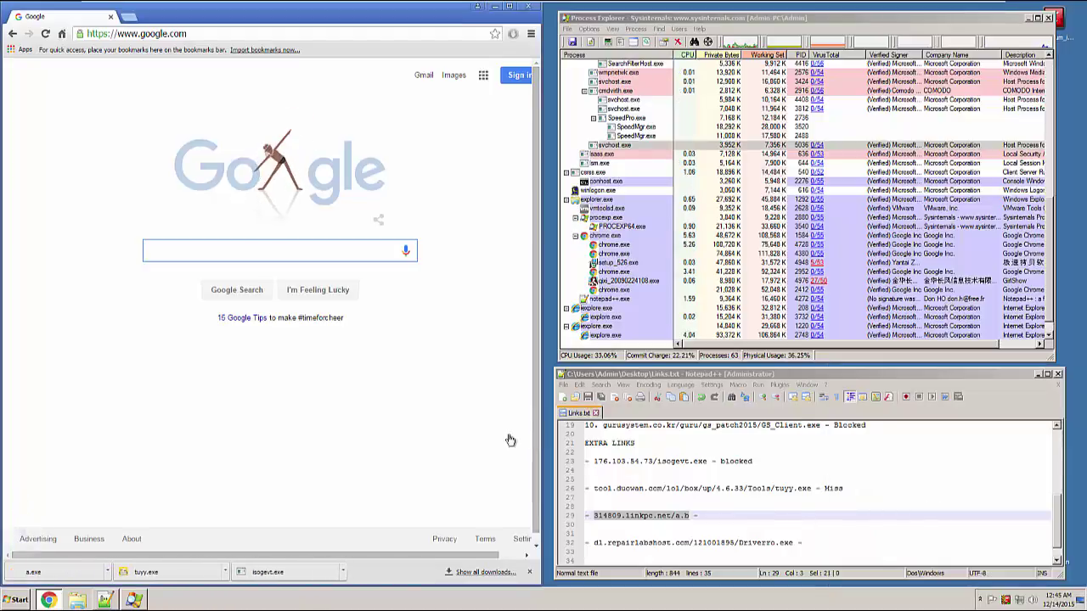
click(1000, 504)
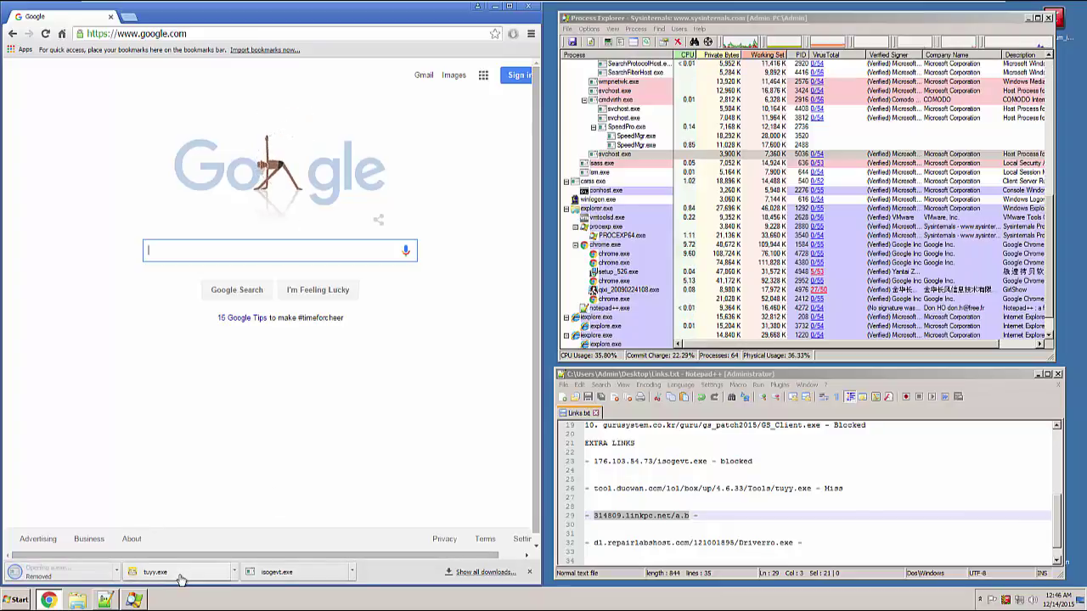
click(816, 516)
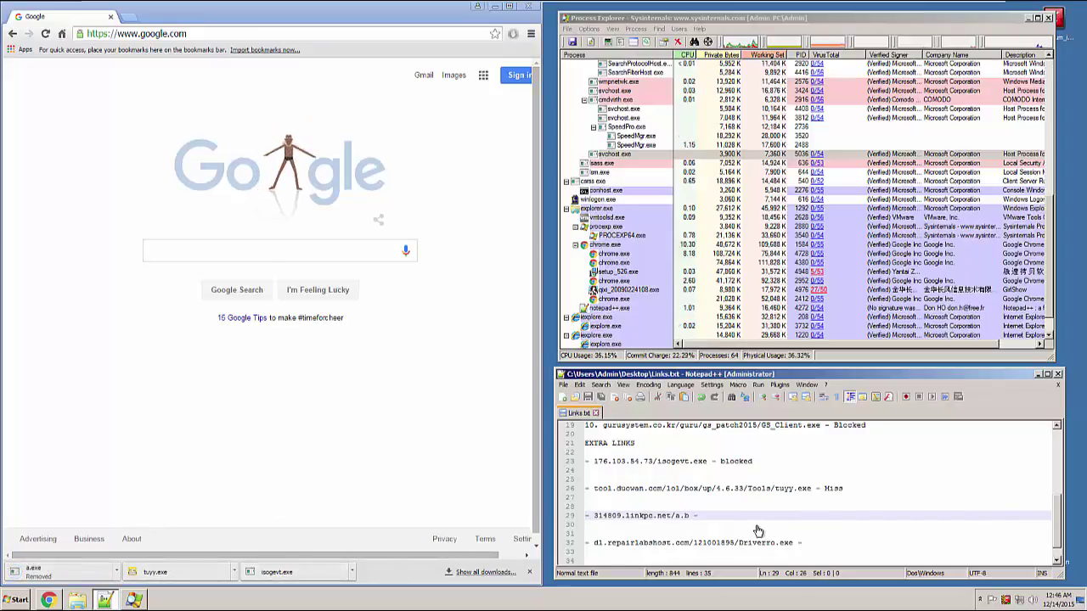
text(blocke)
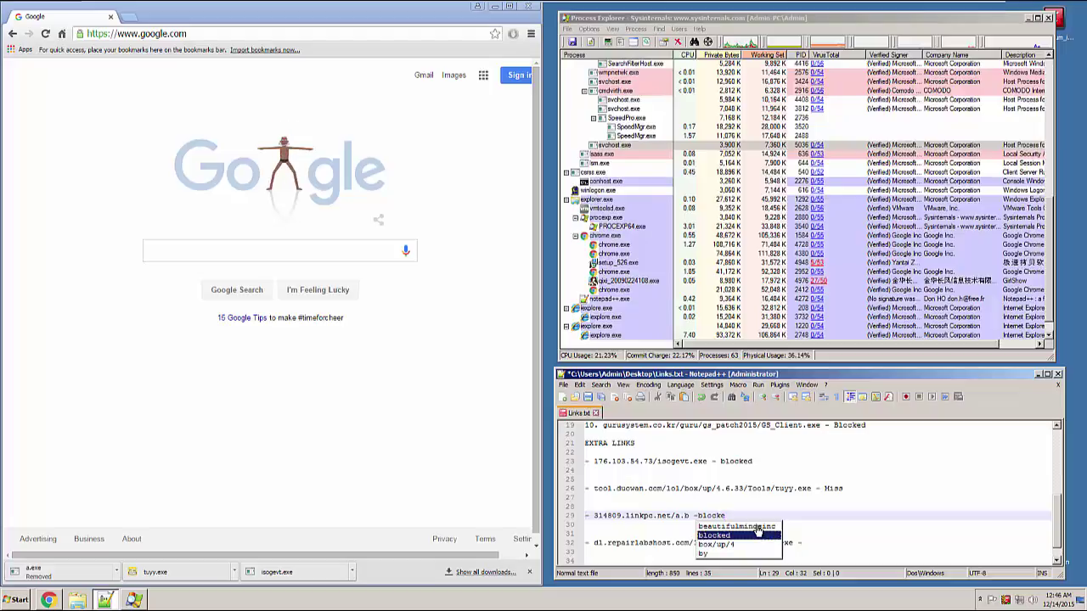
text(d)
click(789, 527)
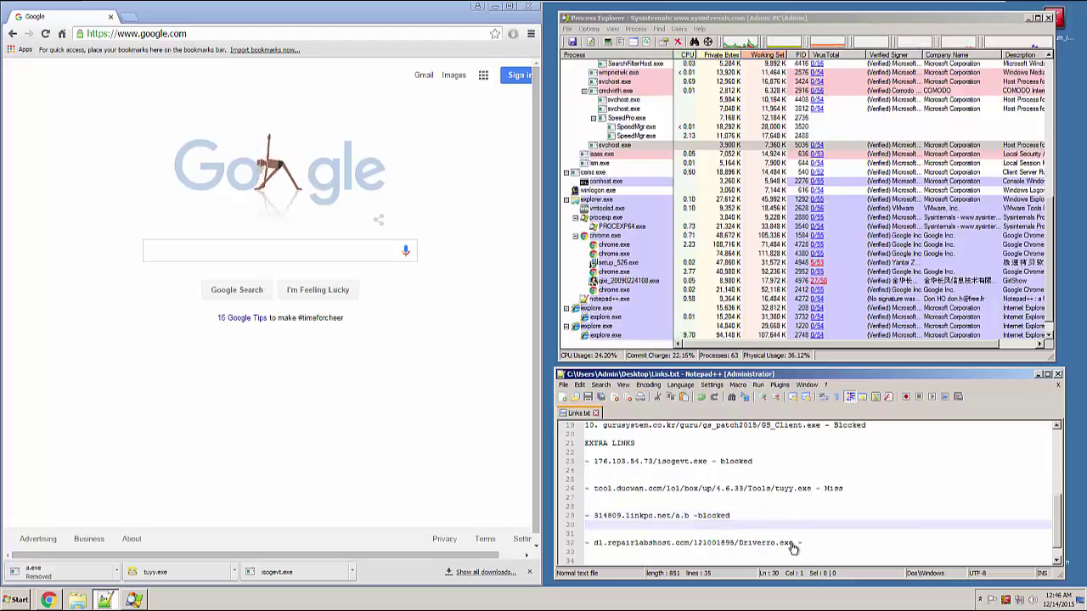
- Open the extra link dl.repairlabshost.com/121001895/Driverro.exe in the browser and cancel saving the offered file
drag(792, 547, 585, 540)
key(ctrl+c)
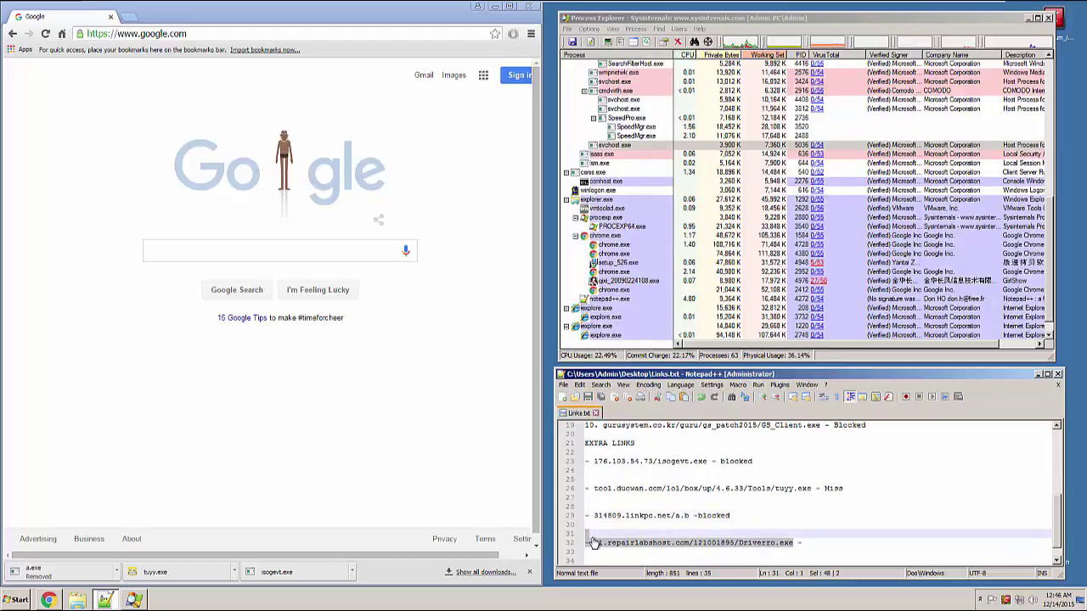
shift+click(595, 543)
click(223, 38)
key(ctrl+v)
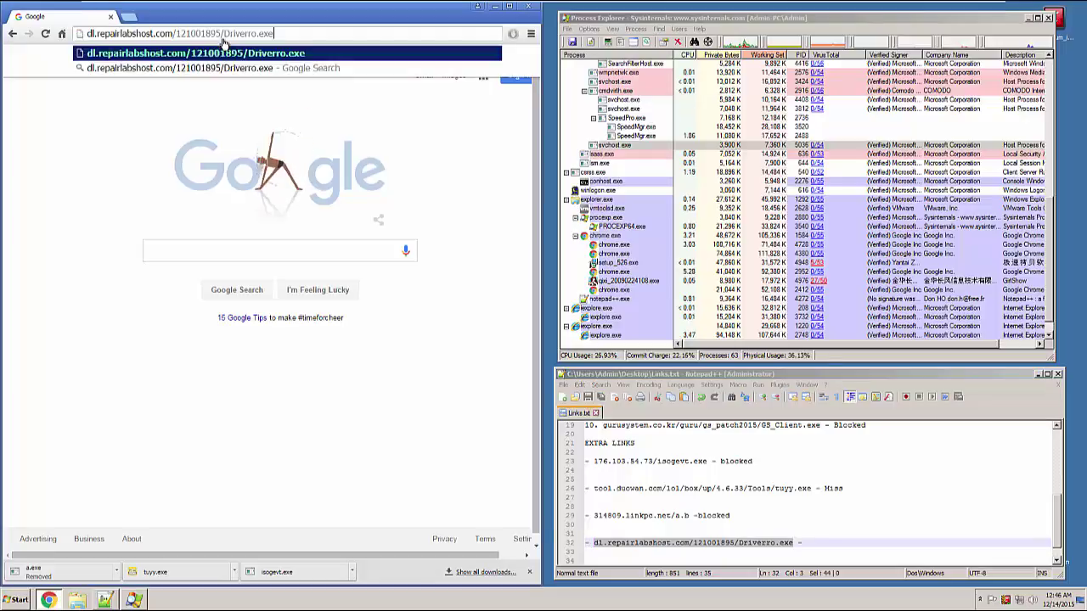
key(Return)
click(807, 466)
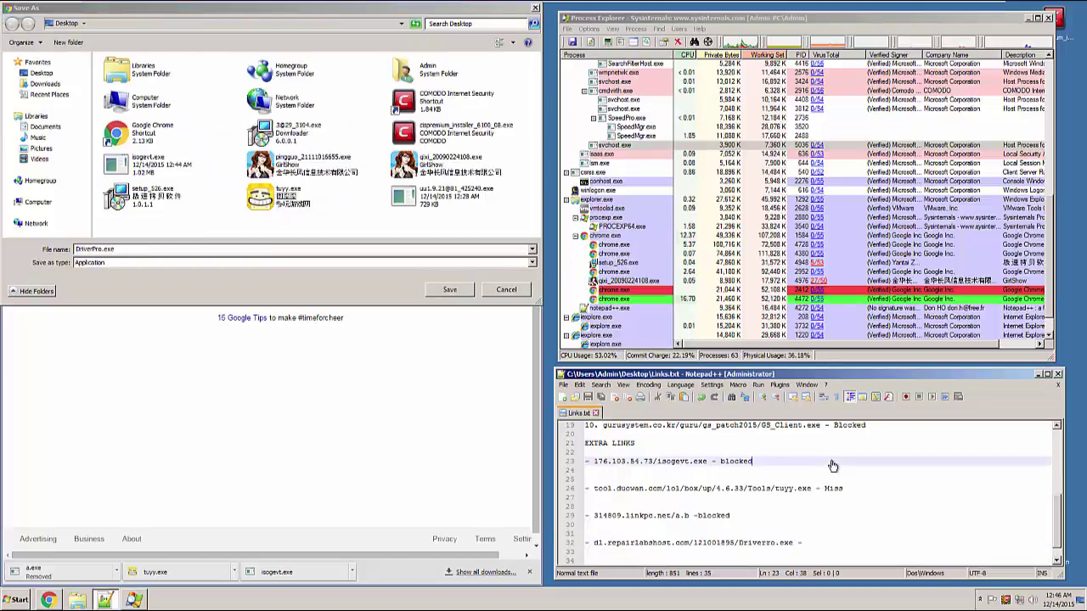
scroll(815, 466, up, 6)
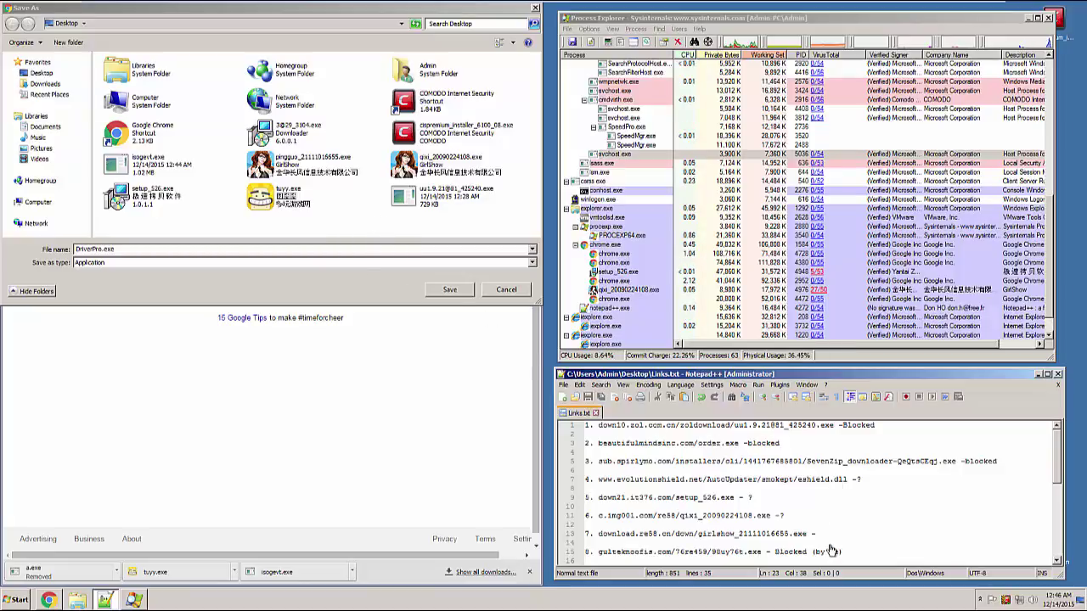
scroll(831, 551, down, 2)
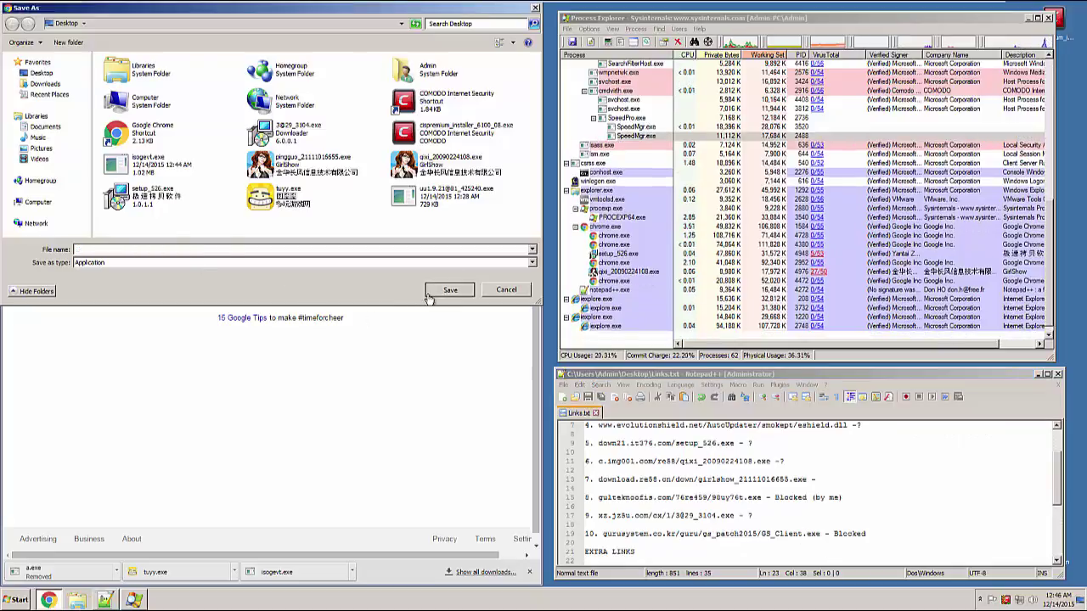
key(Escape)
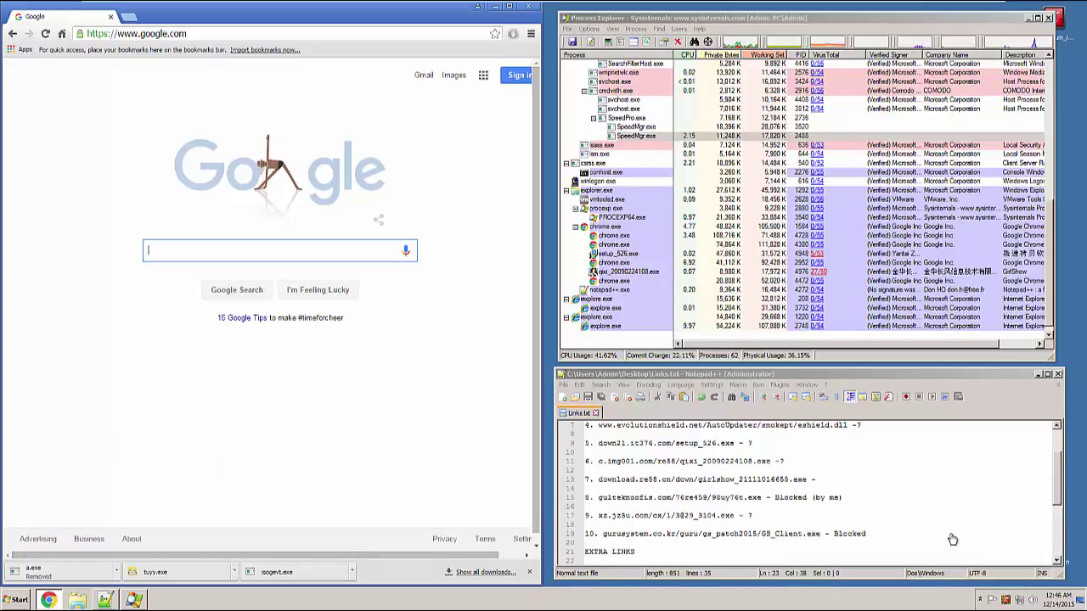
scroll(951, 539, up, 2)
scroll(947, 518, down, 7)
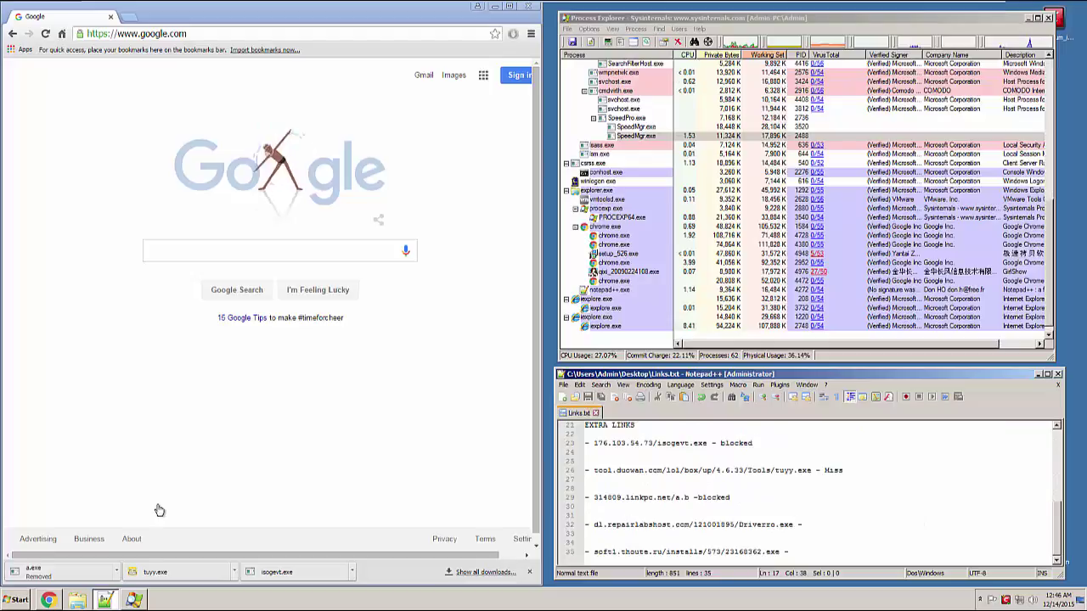
- Look through the list of running processes in Process Explorer
click(692, 334)
scroll(692, 334, up, 10)
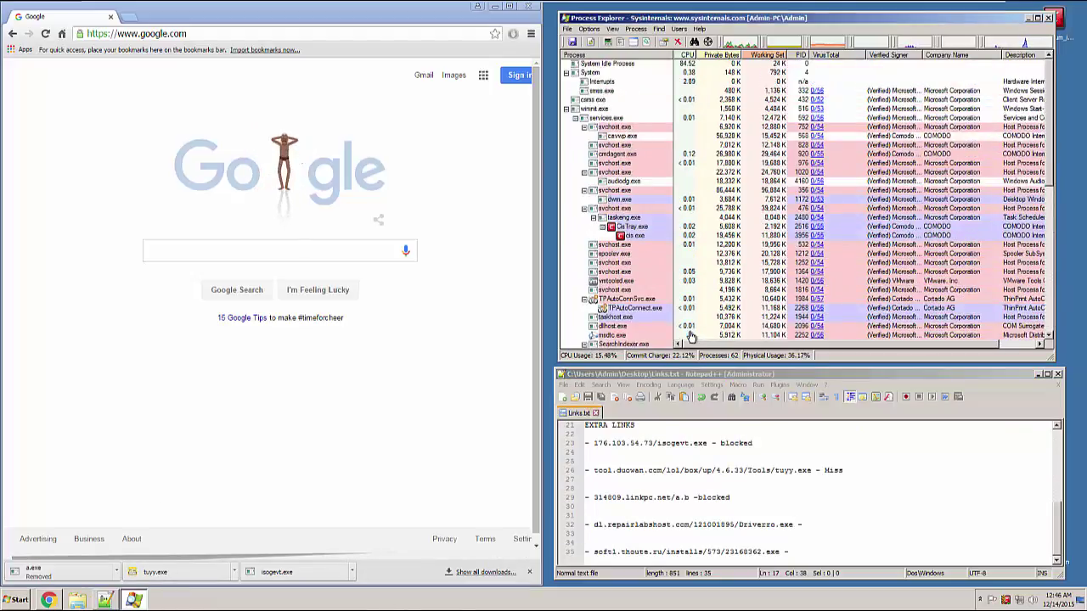
scroll(692, 337, down, 10)
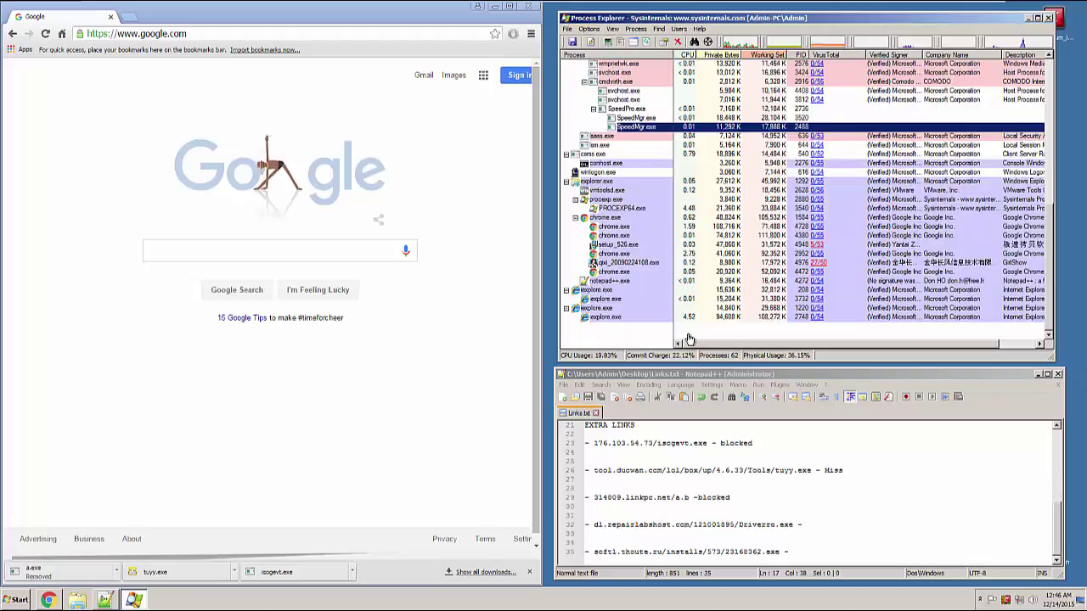
- Try loading the extra link dl.repairlabshost.com/121001895/Driverro.exe in the browser again
click(282, 38)
text(v)
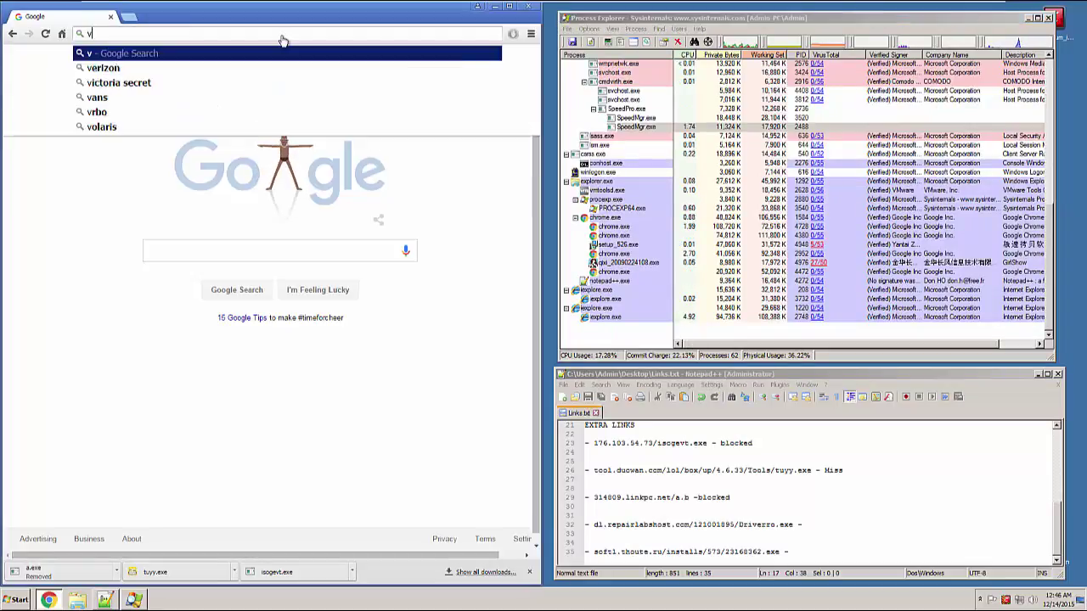
key(BackSpace)
key(ctrl+v)
key(Return)
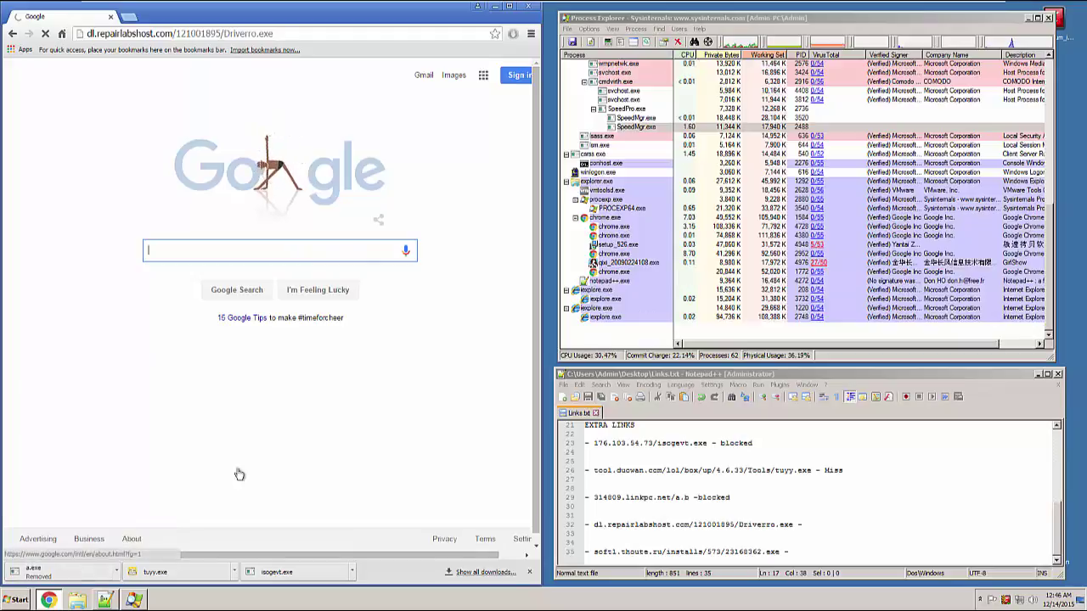
click(286, 33)
click(285, 38)
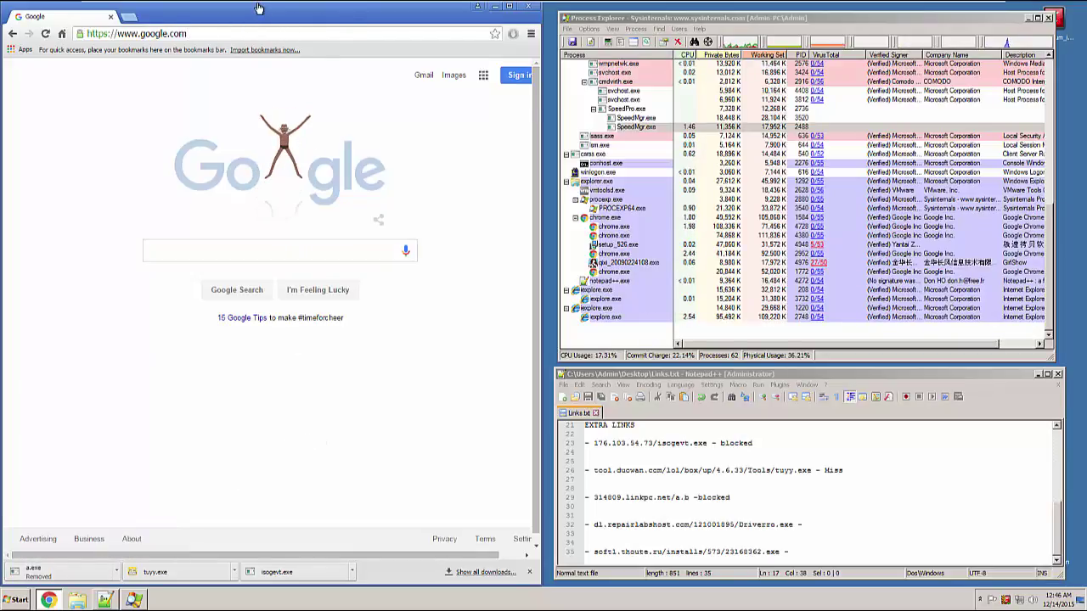
drag(270, 24, 2, 153)
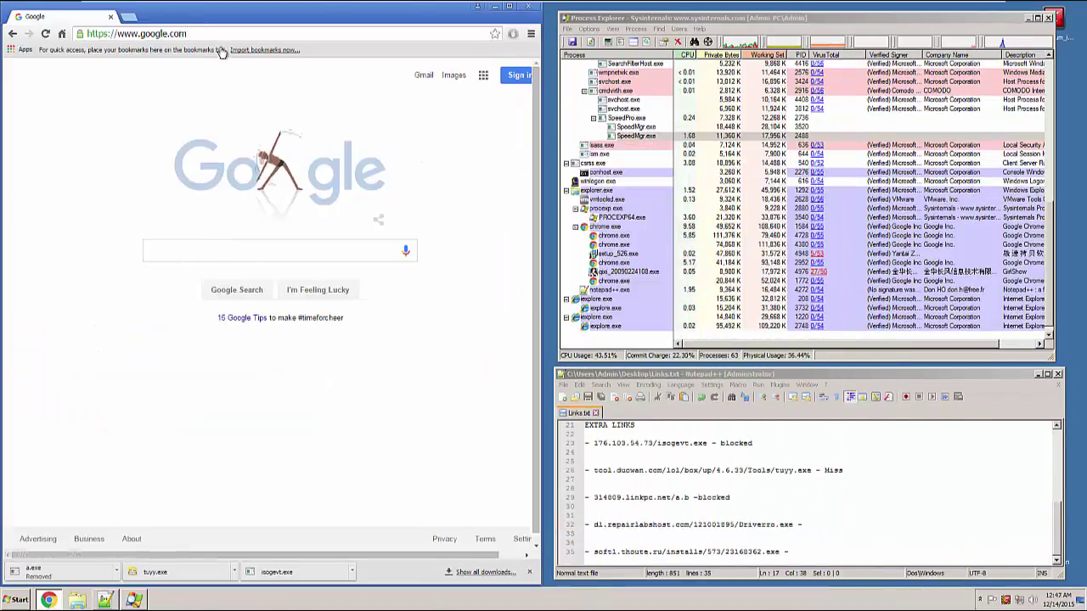
click(208, 34)
key(ctrl+v)
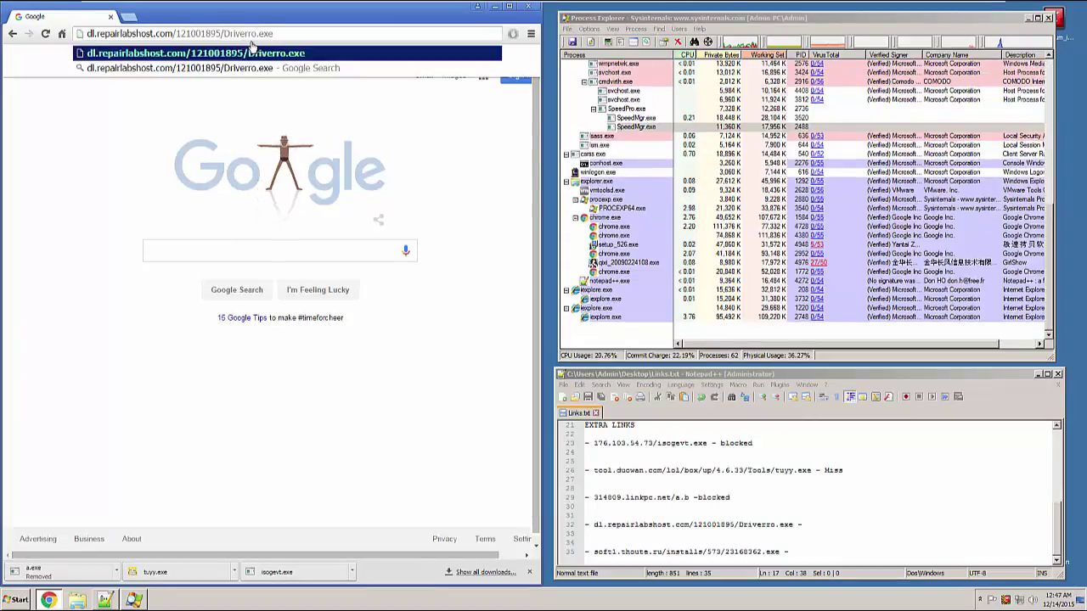
key(Return)
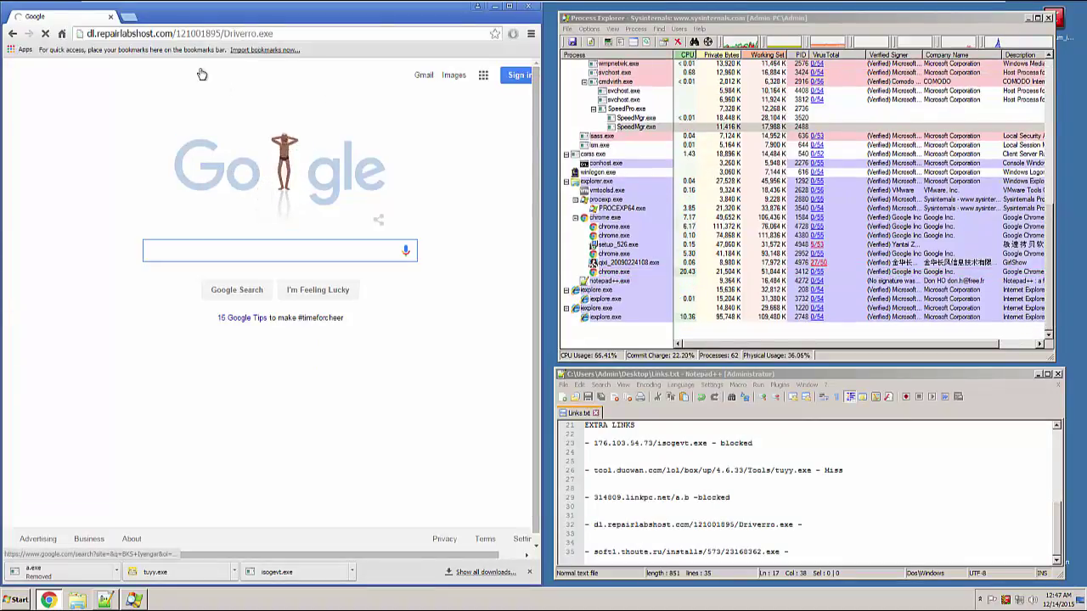
- Open the dl.repairlabshost.com/121001895/Driverro.exe link in a new browser tab and close the old Google tab
click(136, 17)
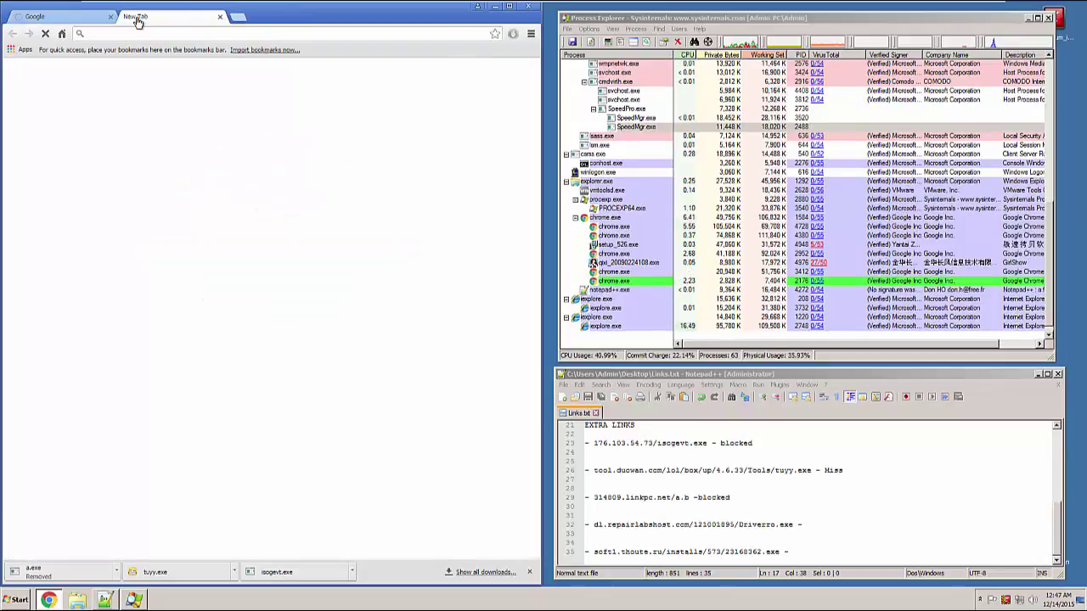
key(ctrl+v)
key(Return)
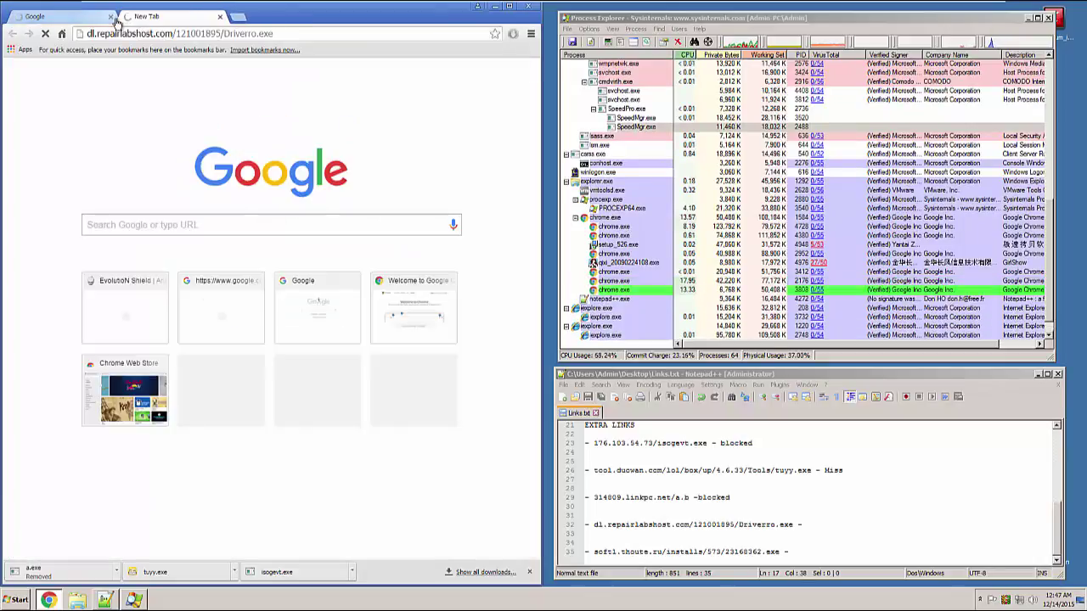
click(115, 22)
click(111, 17)
- Copy the extra link soft1.thoute.ru/installs/573/23168362.exe from Links.txt and open it in the browser, retrying the request once
drag(819, 470, 828, 486)
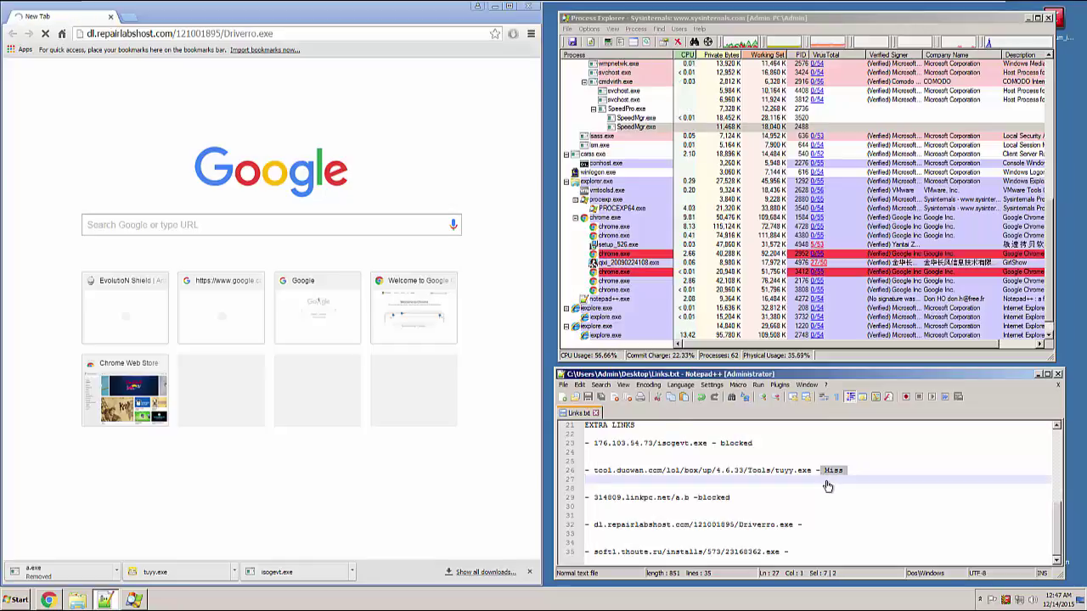
click(782, 555)
text(-)
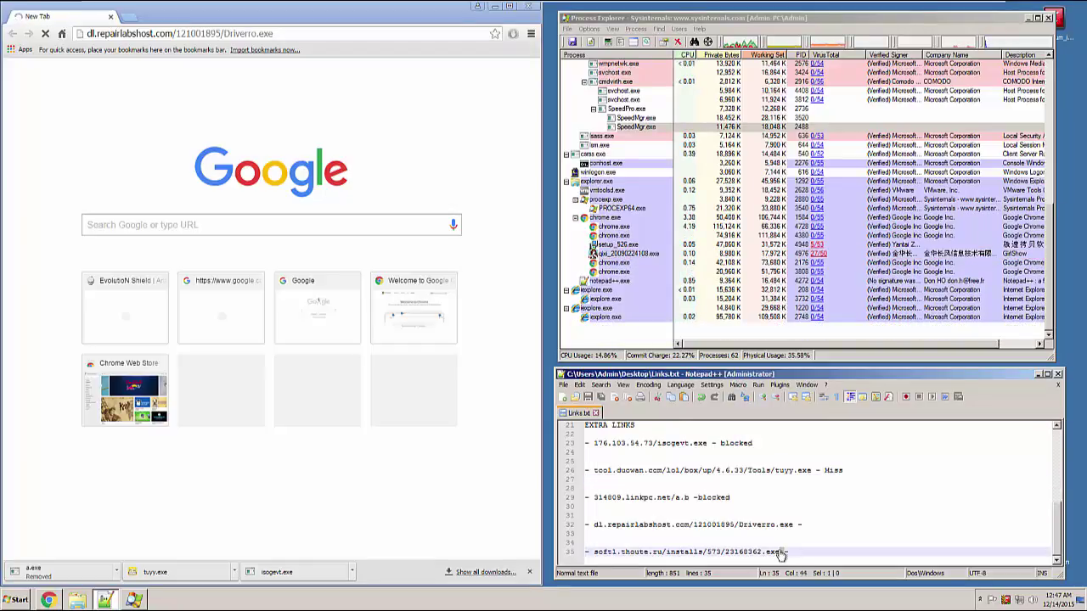
drag(777, 554, 597, 554)
key(ctrl+c)
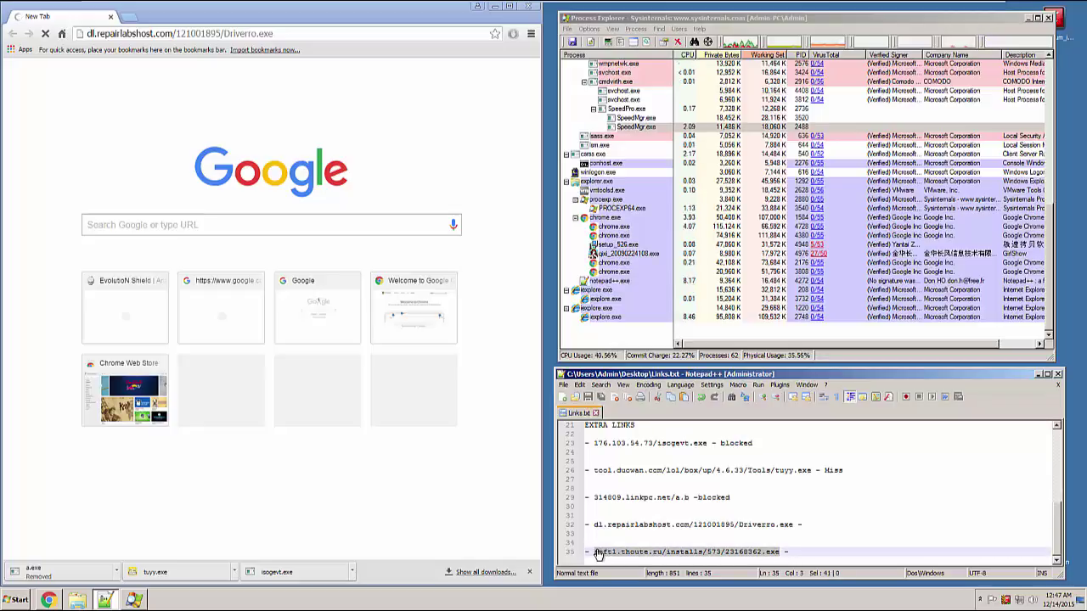
click(173, 37)
key(ctrl+v)
key(Return)
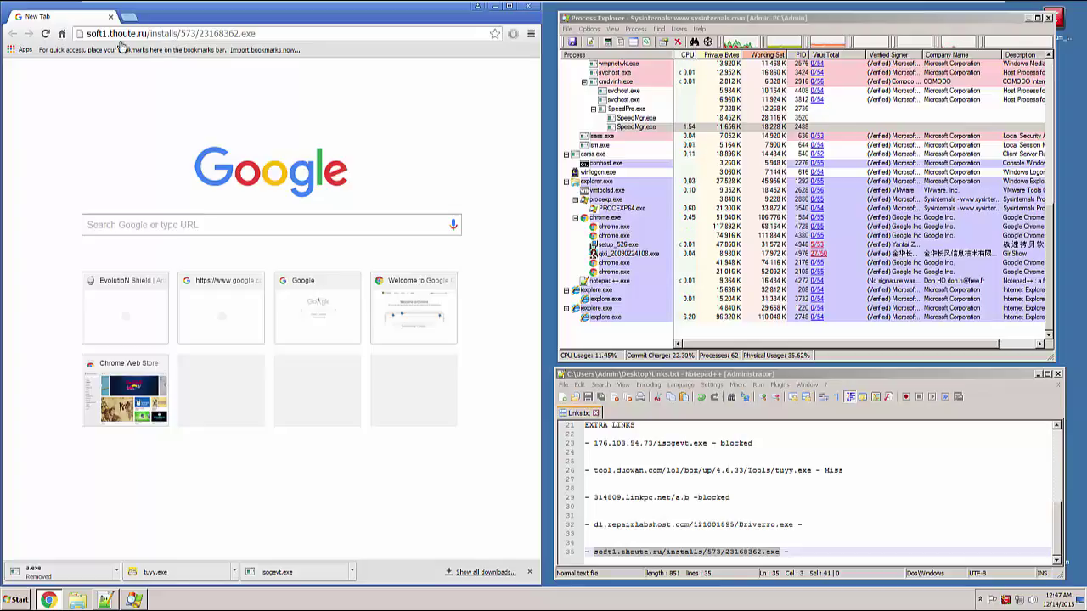
click(45, 33)
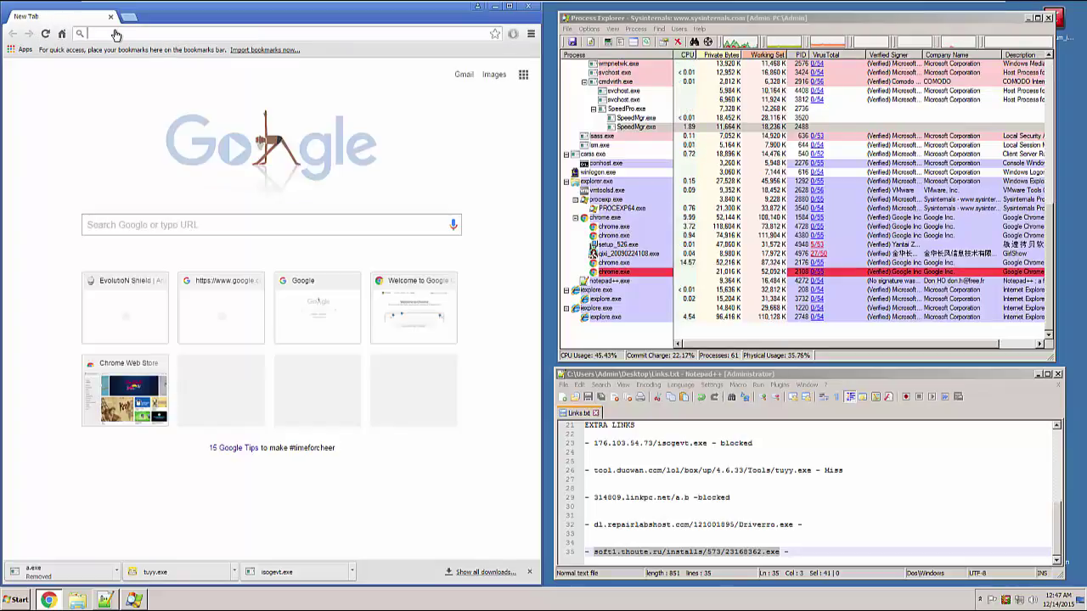
key(ctrl+v)
key(Return)
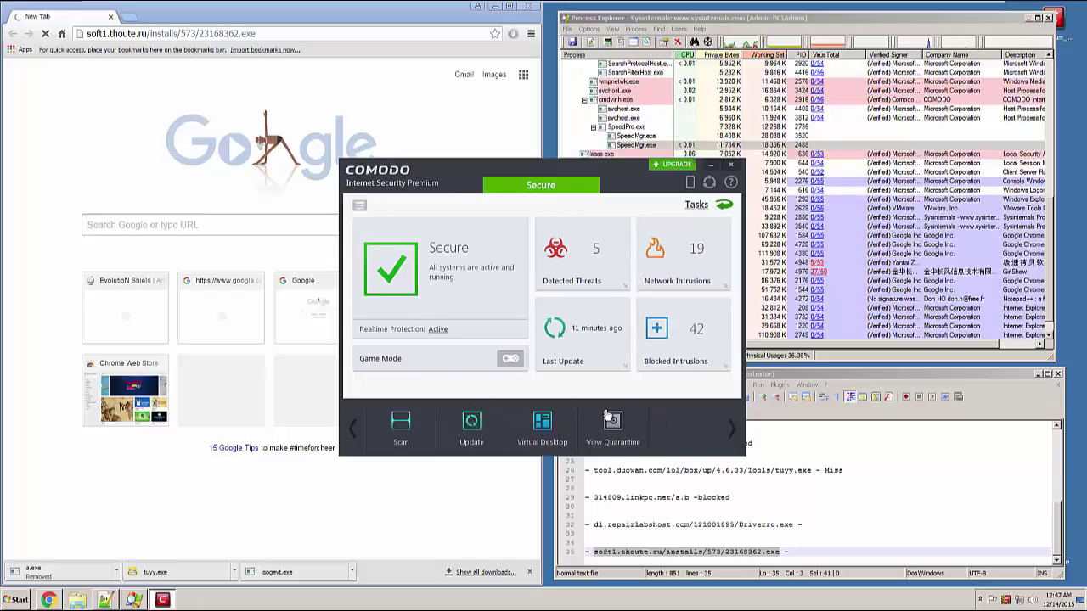
- Start COMODO's Watch Activity task and agree to install the required COMODO KillSwitch package
click(693, 206)
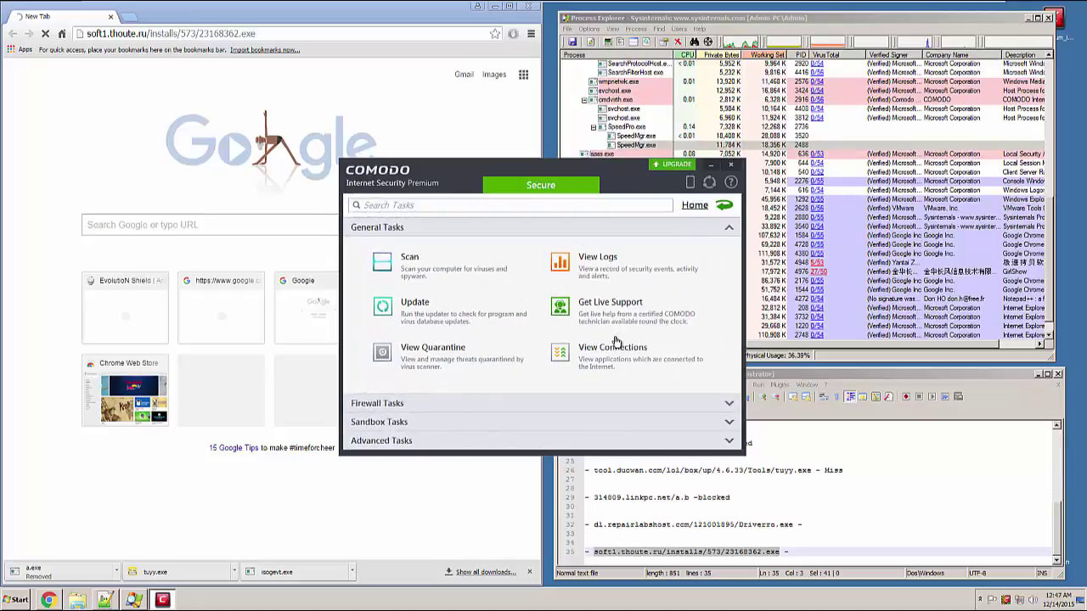
click(436, 441)
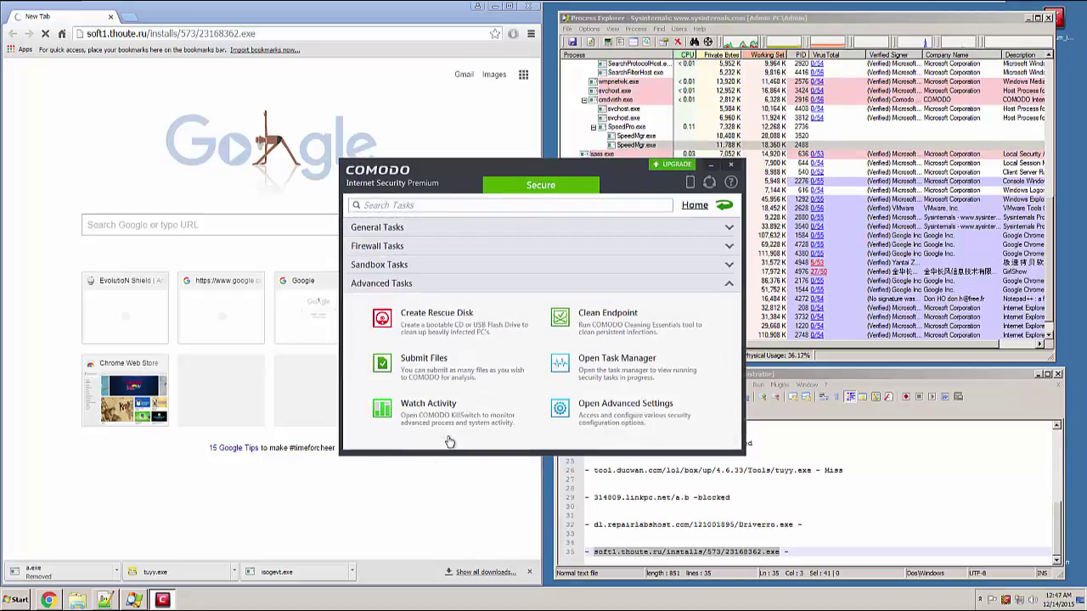
click(420, 405)
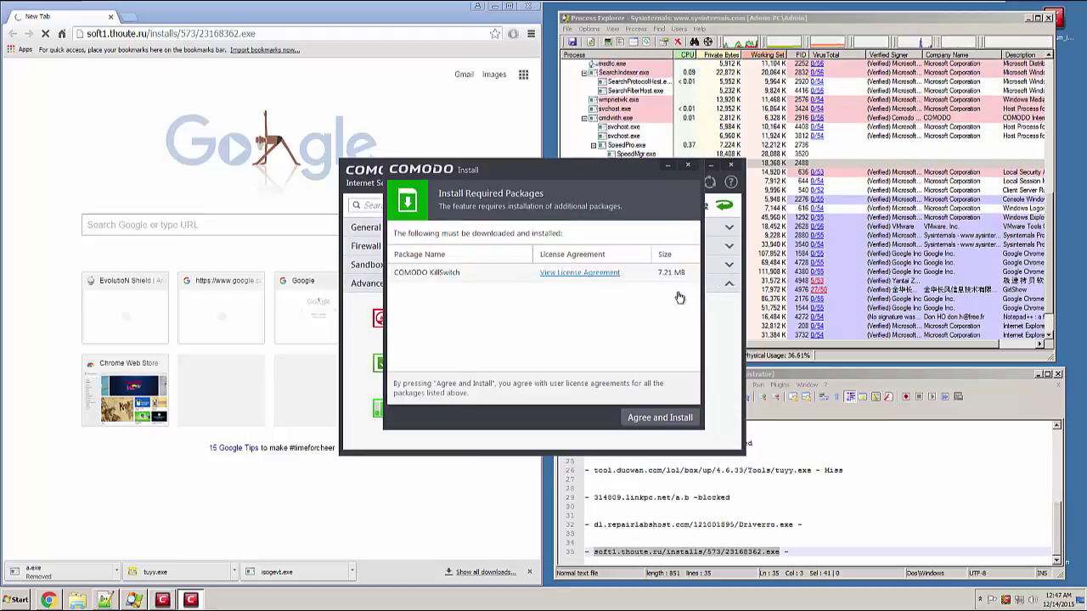
click(637, 416)
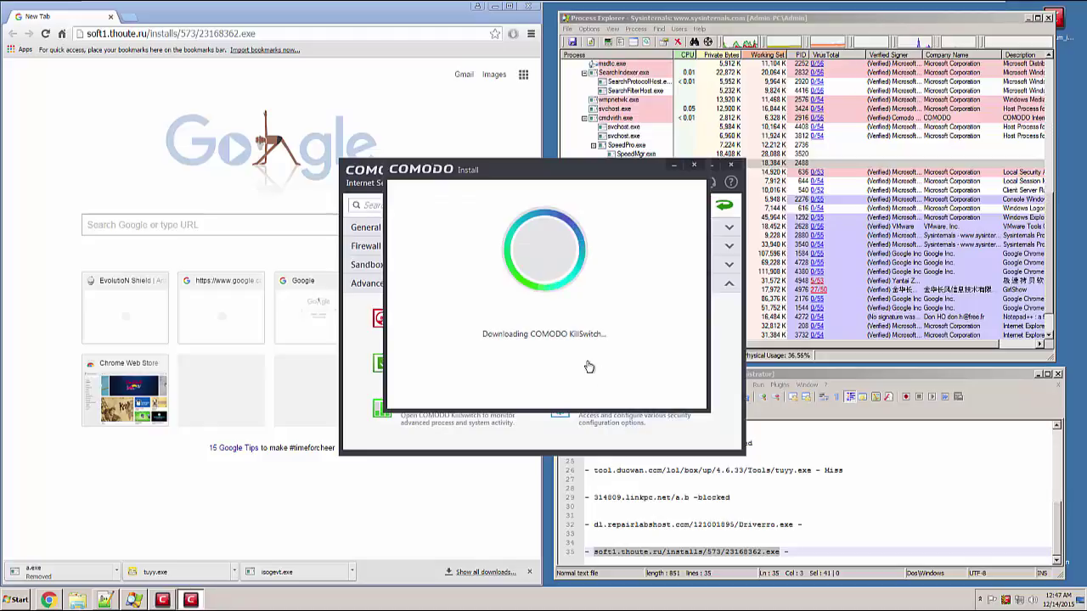
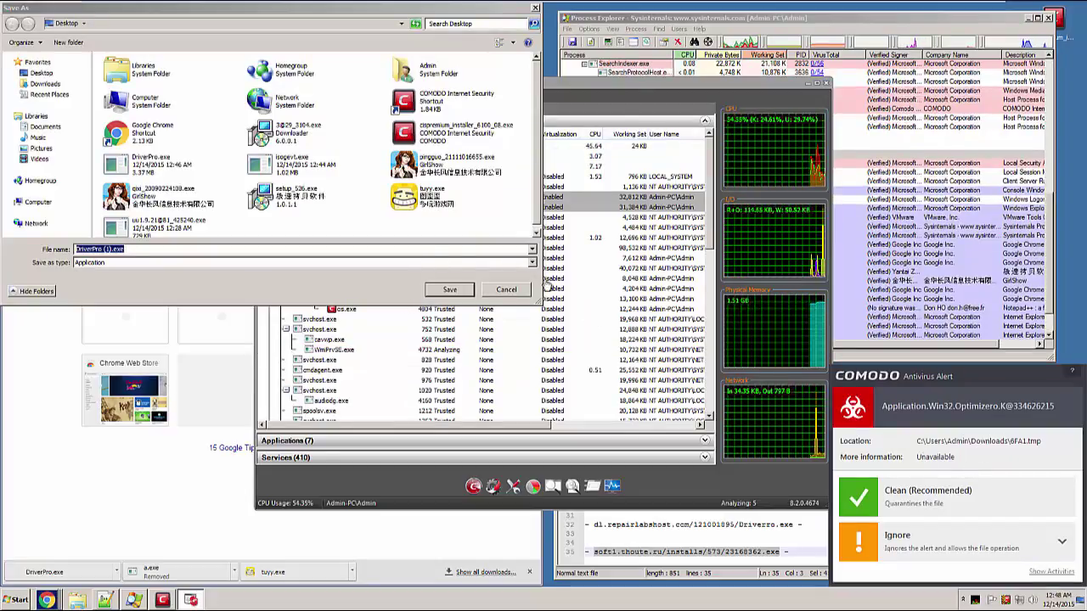
- Save DriverPro (1).exe and 23168362.exe to the Desktop and cancel saving the duplicate 23168362 (1).exe
click(449, 290)
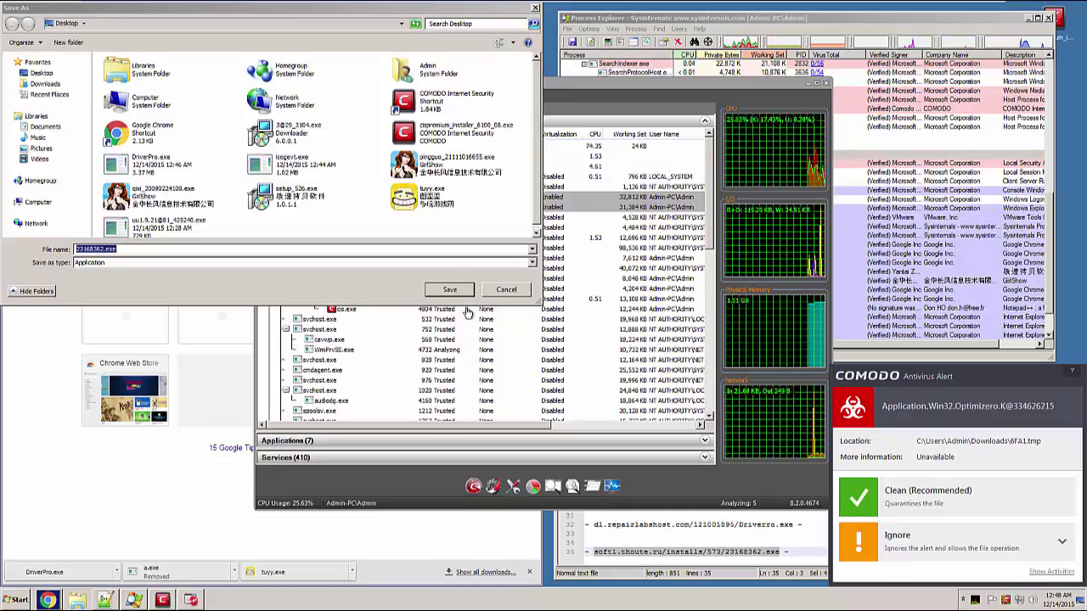
click(504, 291)
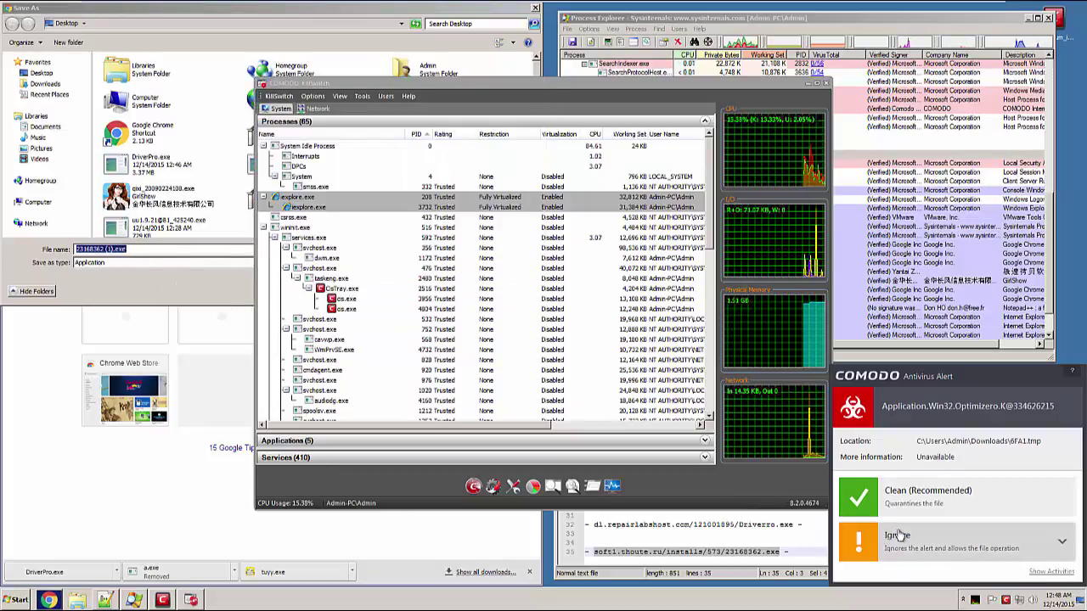
click(190, 286)
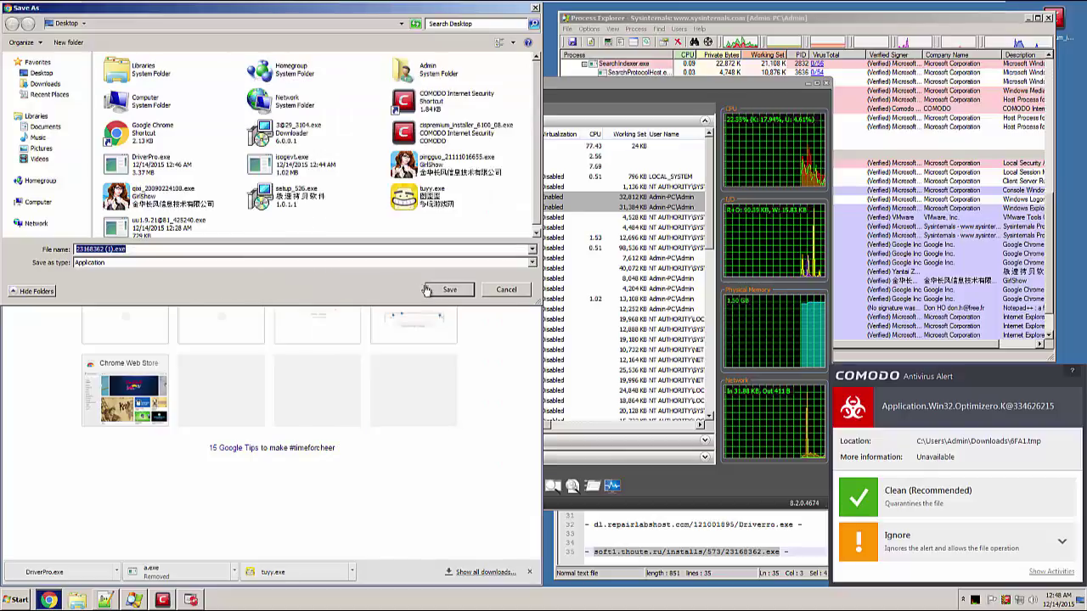
click(499, 294)
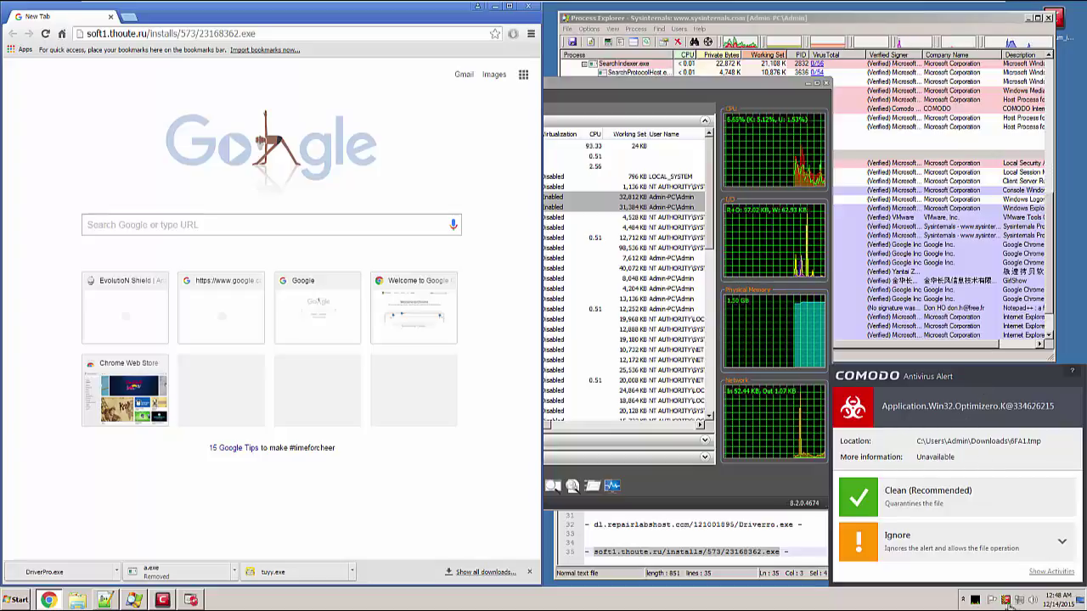
- Quarantine the Application.Win32.Optimizero.K detections in 6FA1.tmp and DriverPro.exe
click(941, 505)
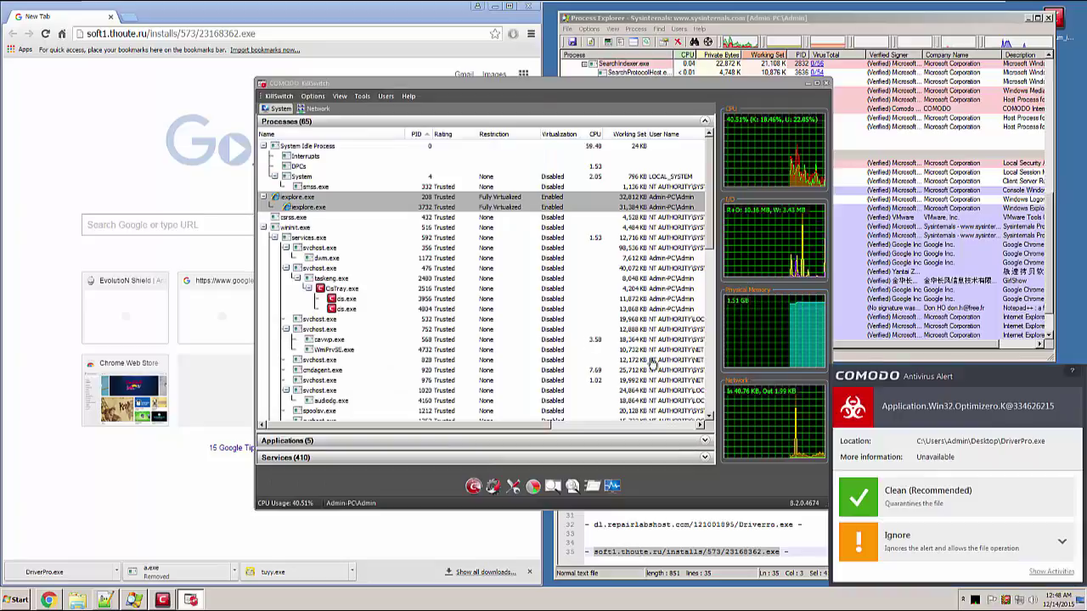
click(981, 502)
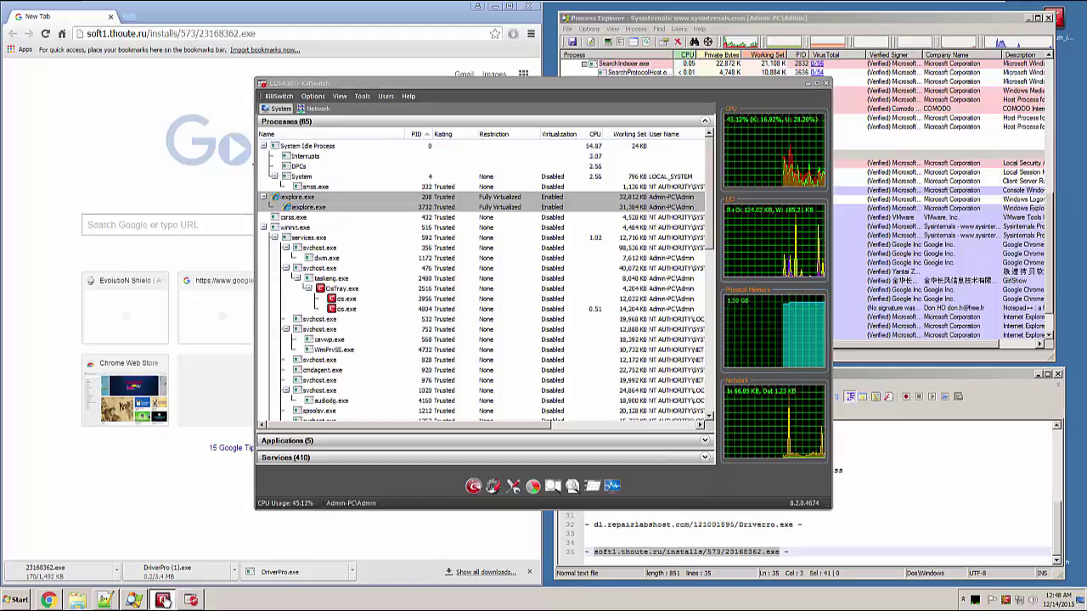
- Close the COMODO Internet Security main window and examine the ratings and restrictions of the running processes in KillSwitch
click(163, 600)
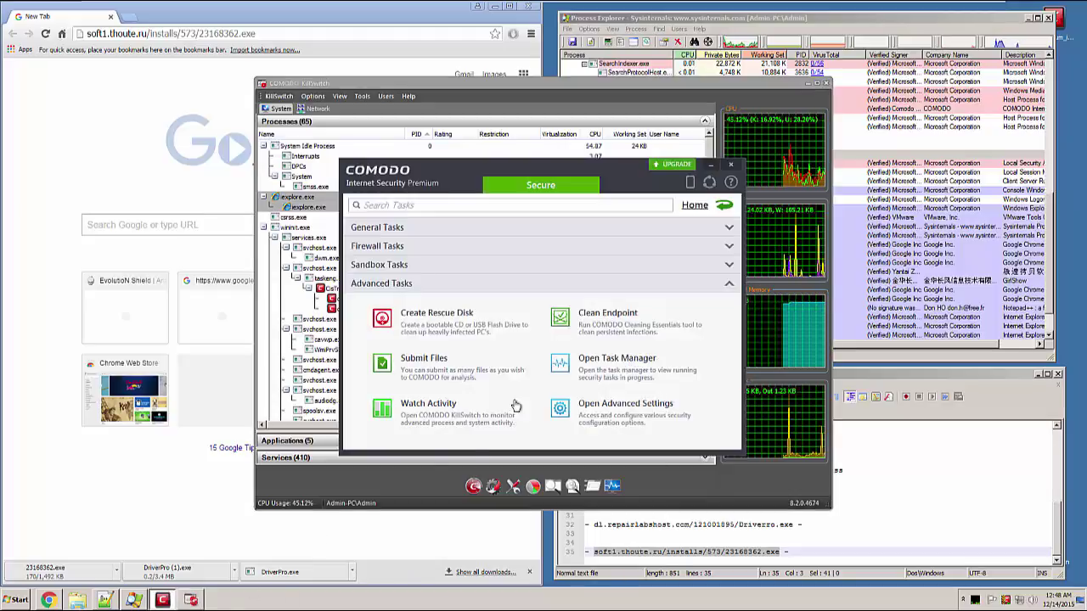
click(694, 205)
click(730, 164)
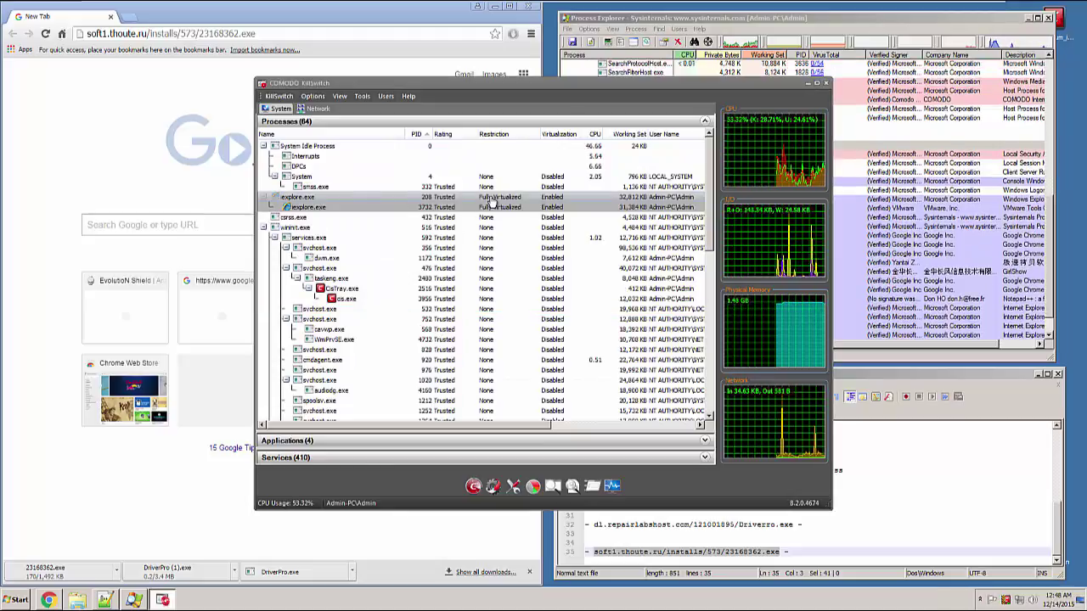
scroll(491, 204, down, 10)
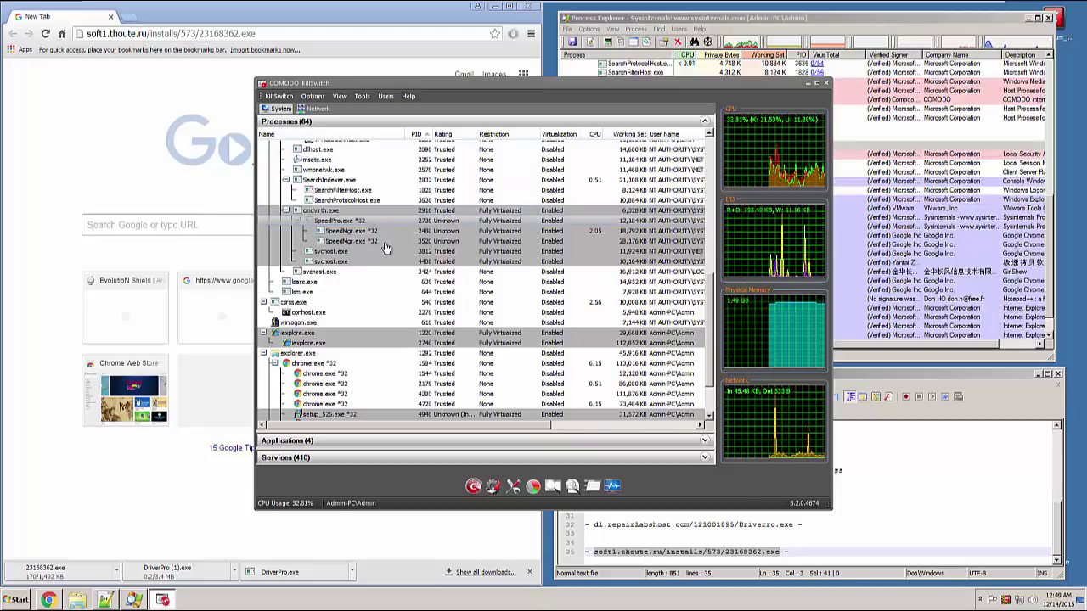
scroll(340, 343, down, 2)
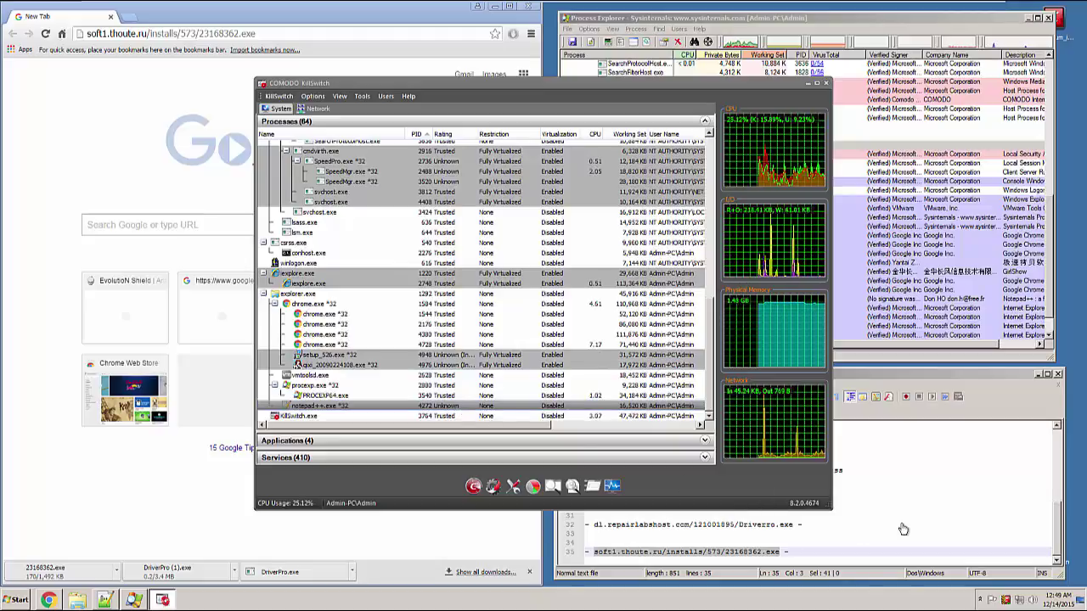
- In Links.txt, copy the "Blocked (by me)" note from link 8 to link 7, download.re58.cn/down/girlshow_21111016655.exe
click(868, 520)
scroll(849, 501, up, 8)
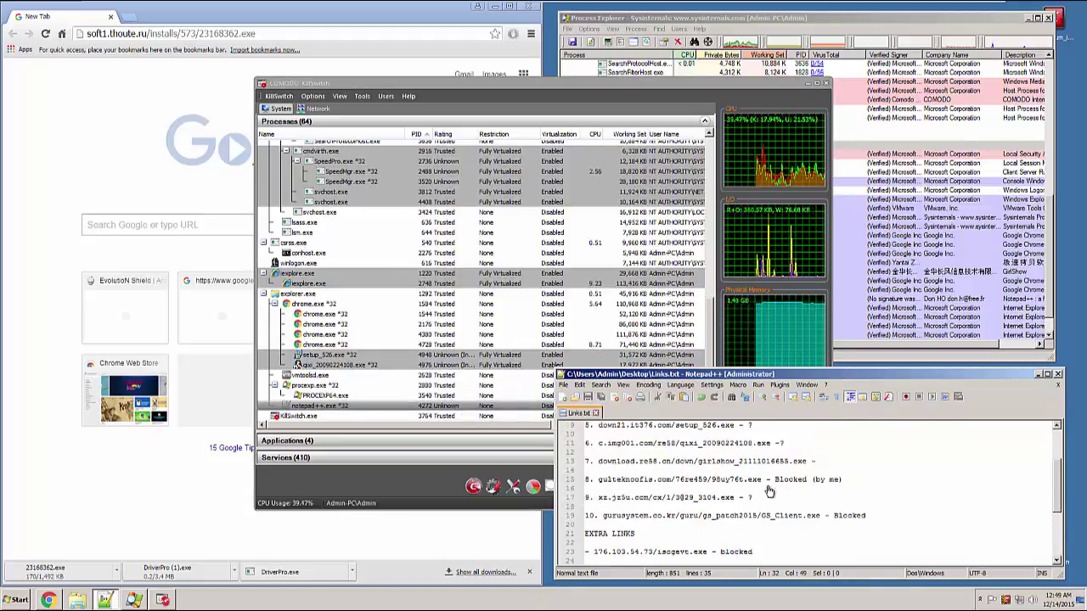
click(764, 490)
scroll(785, 485, up, 1)
click(816, 489)
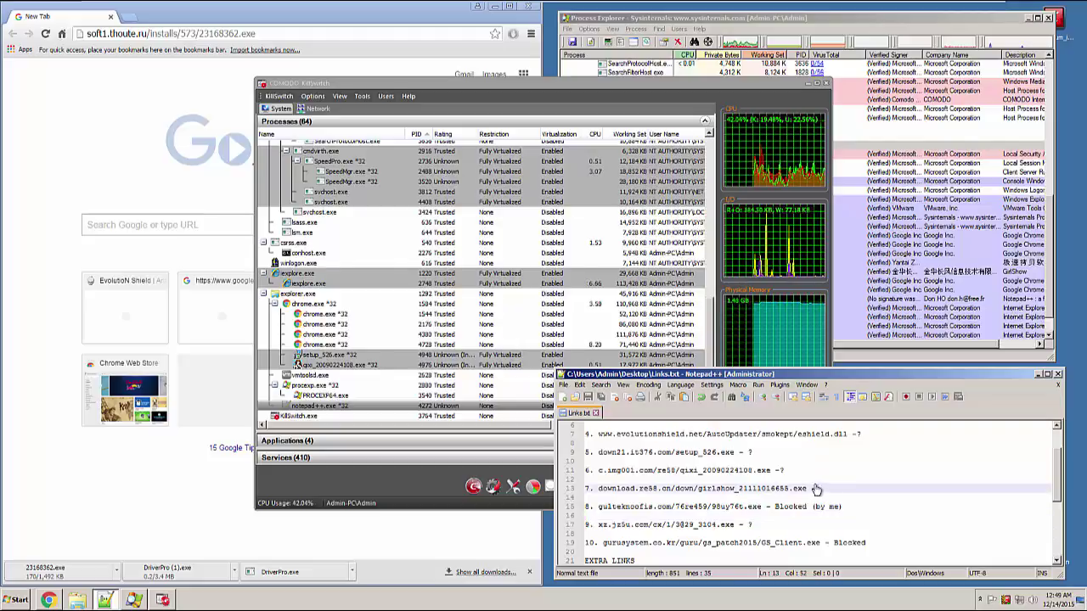
text(-)
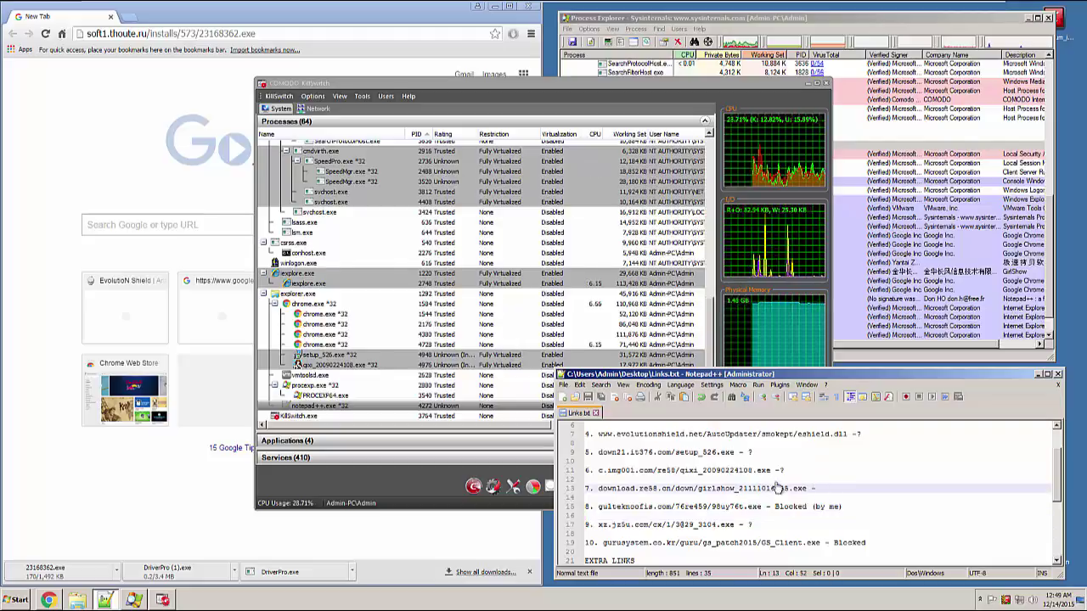
drag(845, 508, 778, 510)
key(ctrl+c)
click(841, 490)
key(ctrl+v)
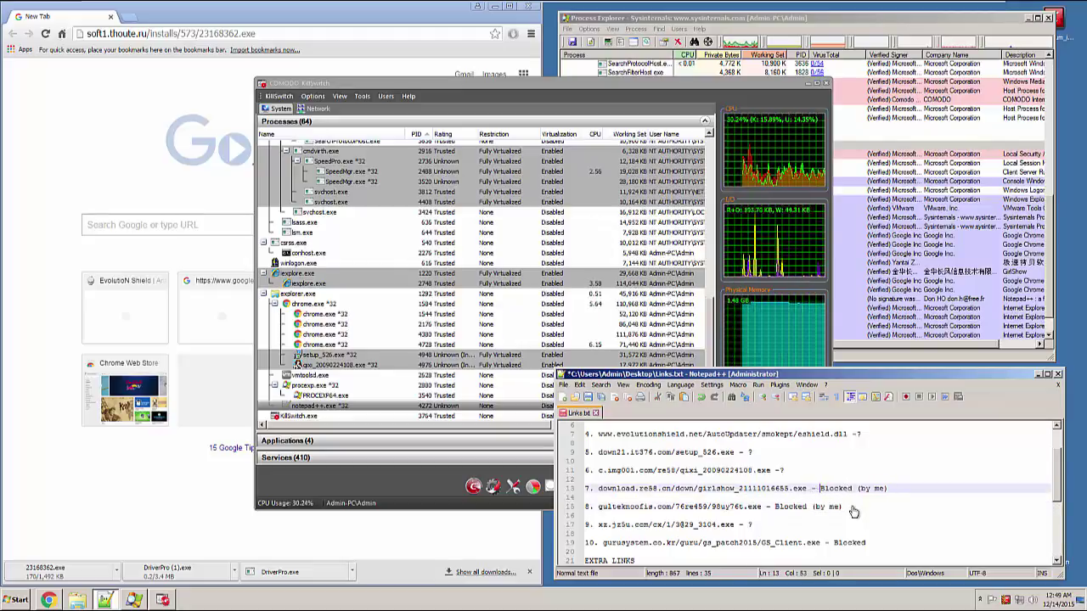
- In Links.txt, remove the "Blocked (by me)" note from link 8, gulteknoofis.com/76re459/98uy76t.exe
drag(842, 507, 780, 509)
key(Delete)
key(BackSpace)
key(BackSpace)
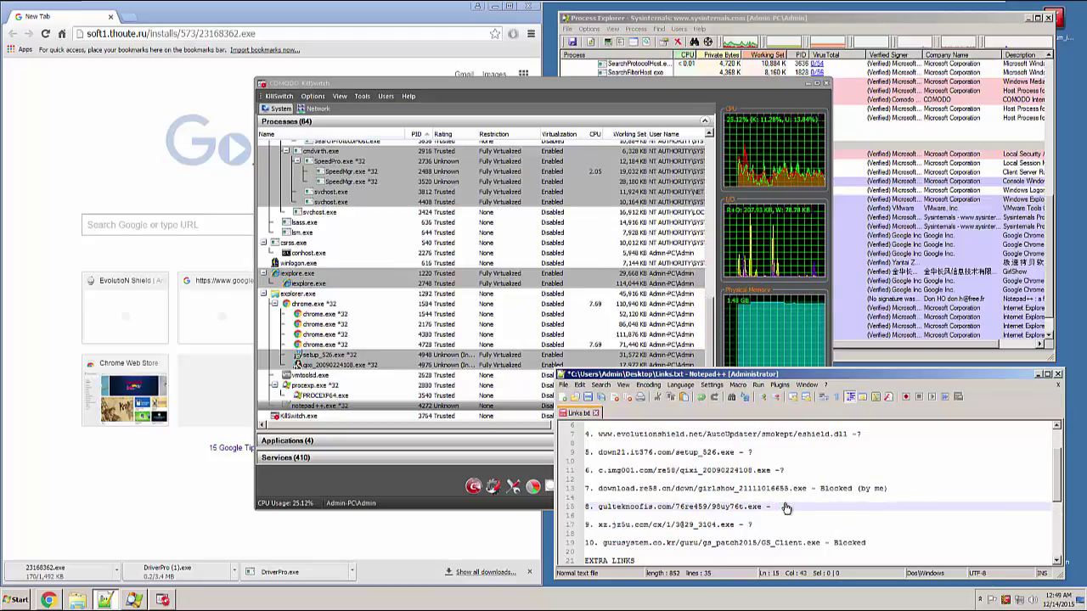
click(600, 508)
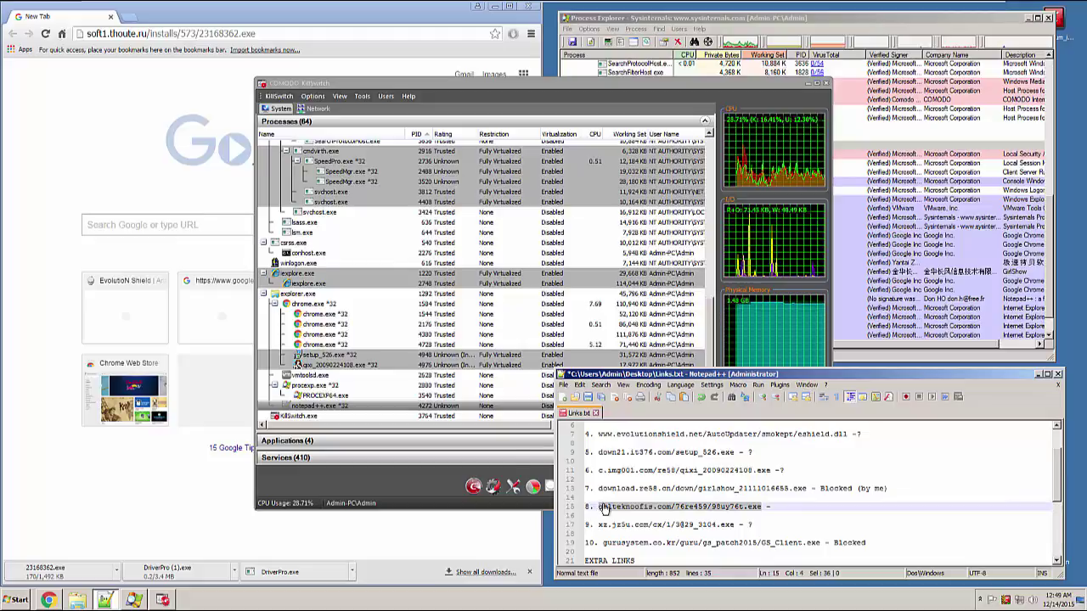
drag(603, 508, 762, 507)
key(Delete)
click(151, 33)
key(ctrl+v)
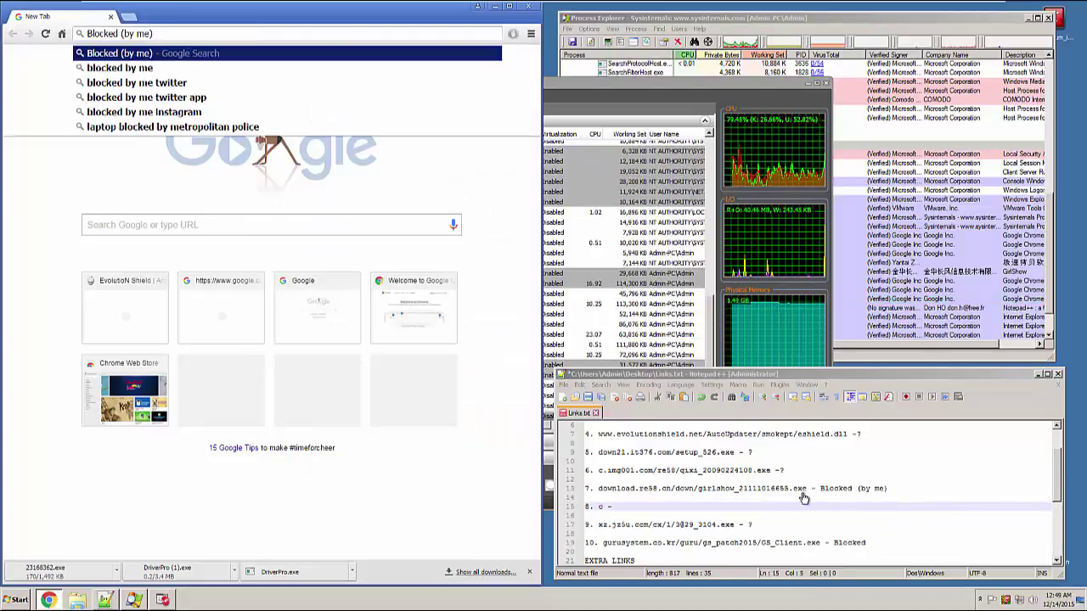
click(704, 505)
key(ctrl+z)
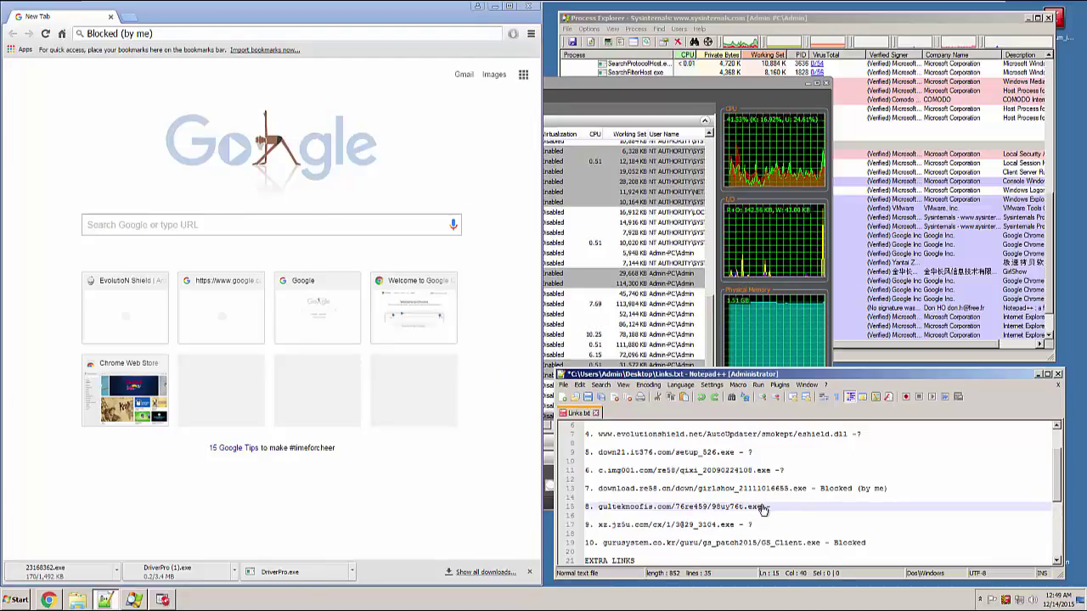
- Copy link 8 from Links.txt and load gulteknoofis.com/76re459/98uy76t.exe in the browser
drag(763, 507, 601, 521)
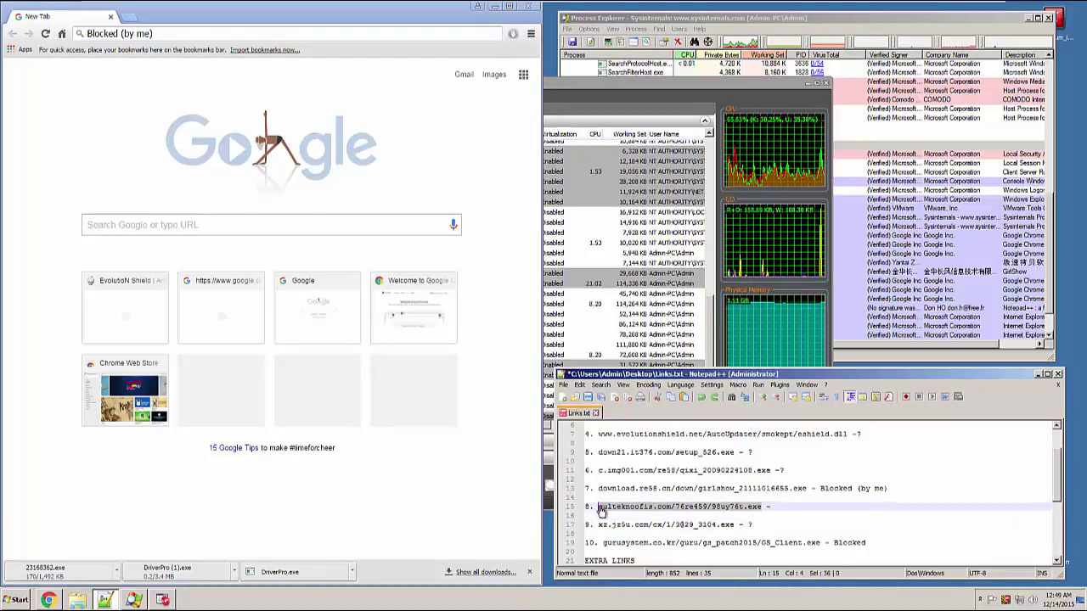
click(170, 34)
key(ctrl+v)
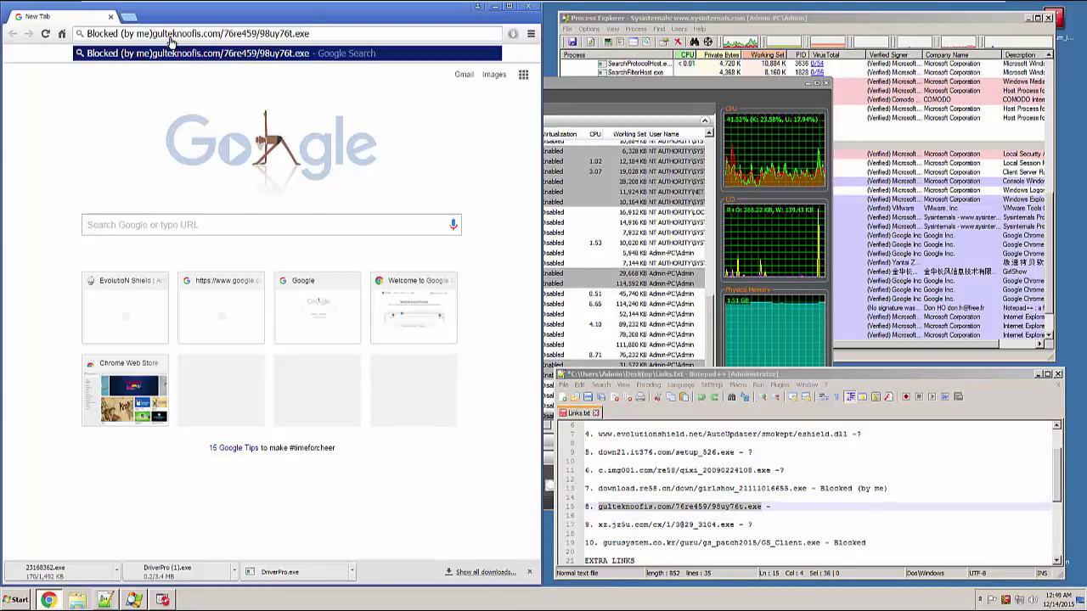
key(ctrl+a)
key(ctrl+v)
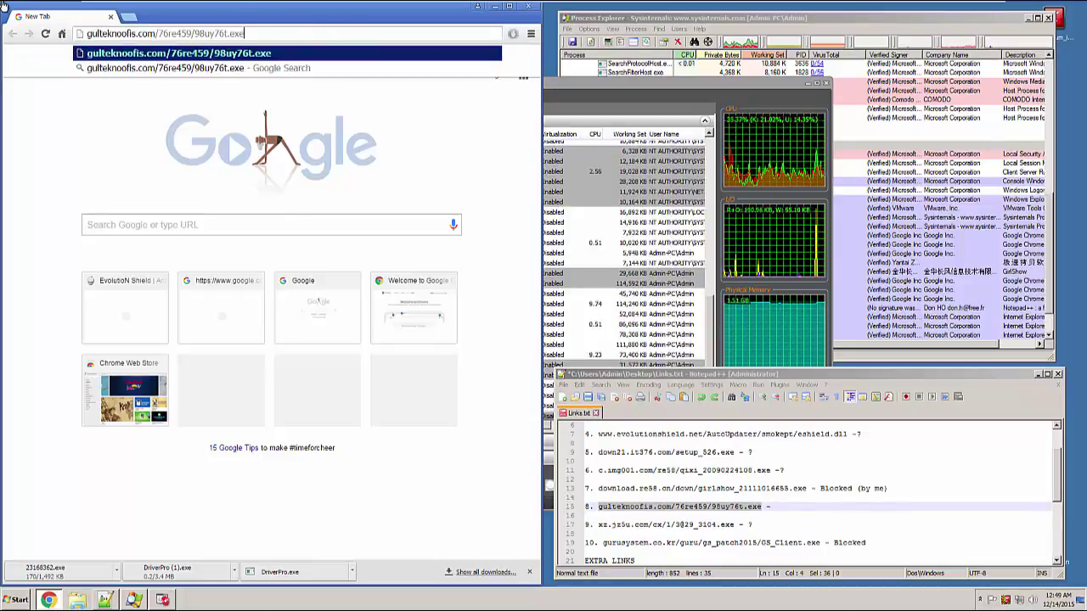
key(Return)
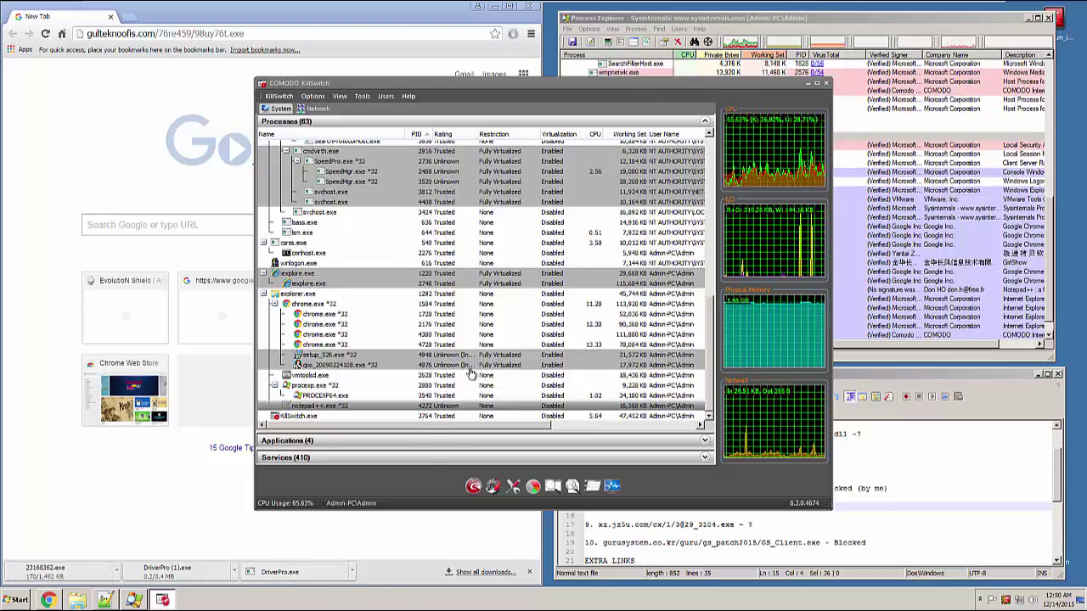
- Review the virtualized and unknown processes in KillSwitch, including setup_526.exe and qixi_20090224108.exe, and close KillSwitch
click(992, 364)
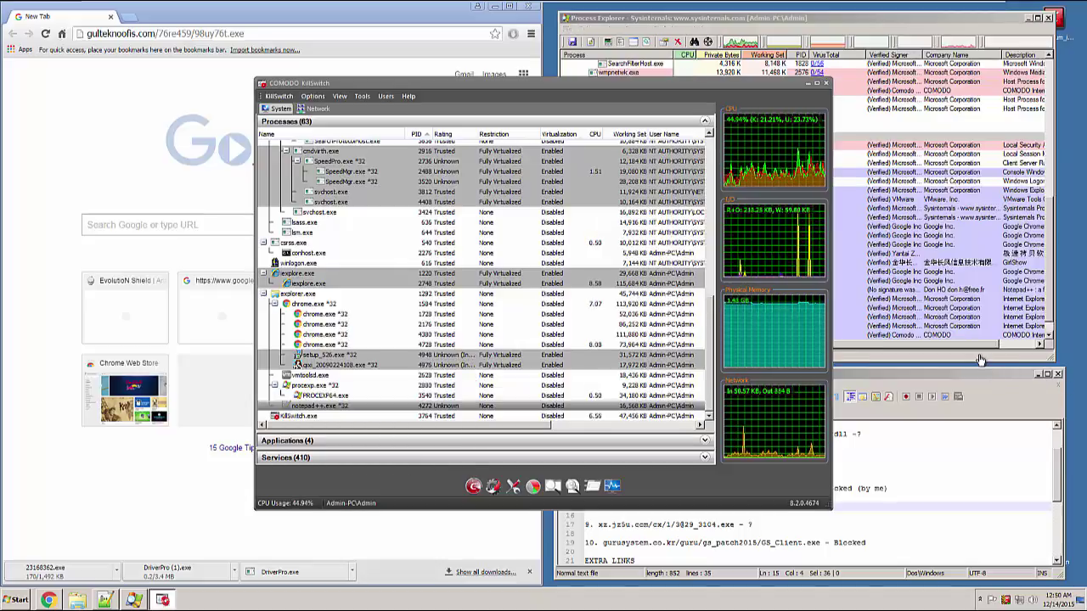
click(745, 484)
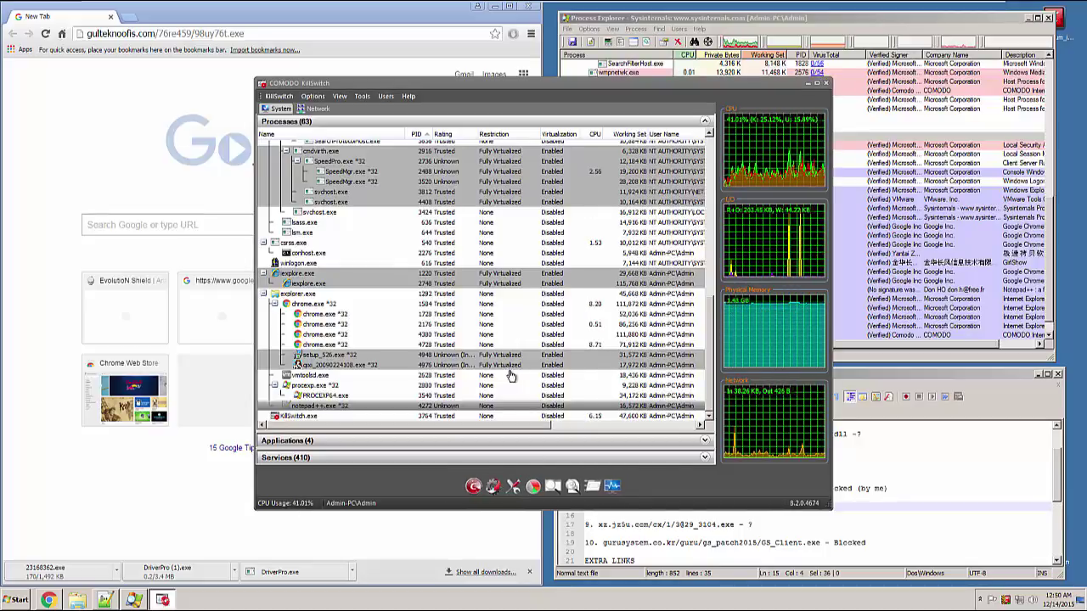
click(828, 83)
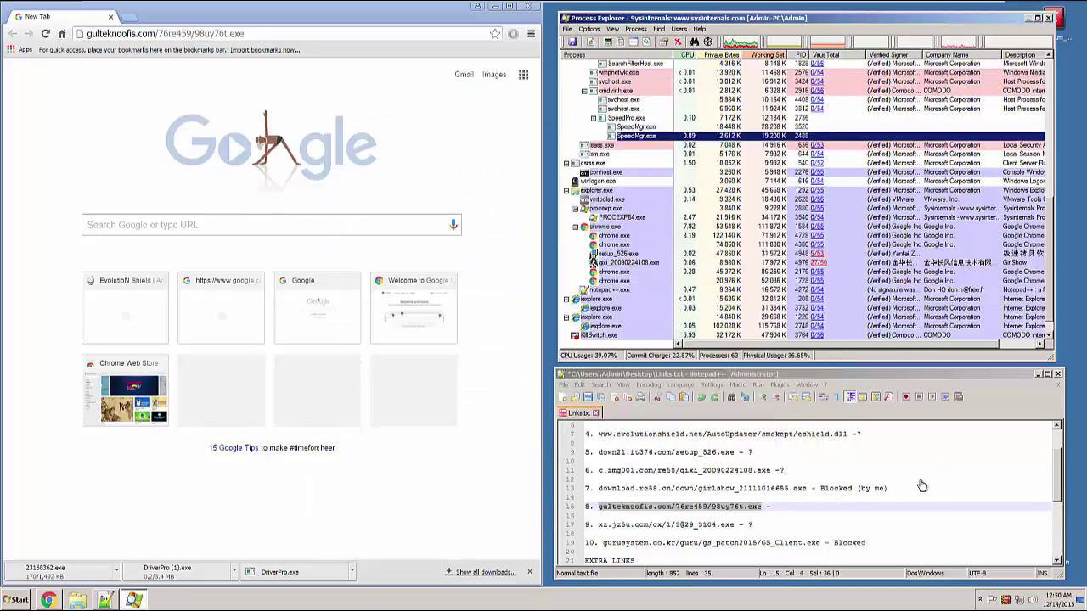
- In Links.txt, replace the question mark after link 6, c.img001.com/re58/qixi_20090224108.exe, with "sandboxed (blocked)"
click(788, 515)
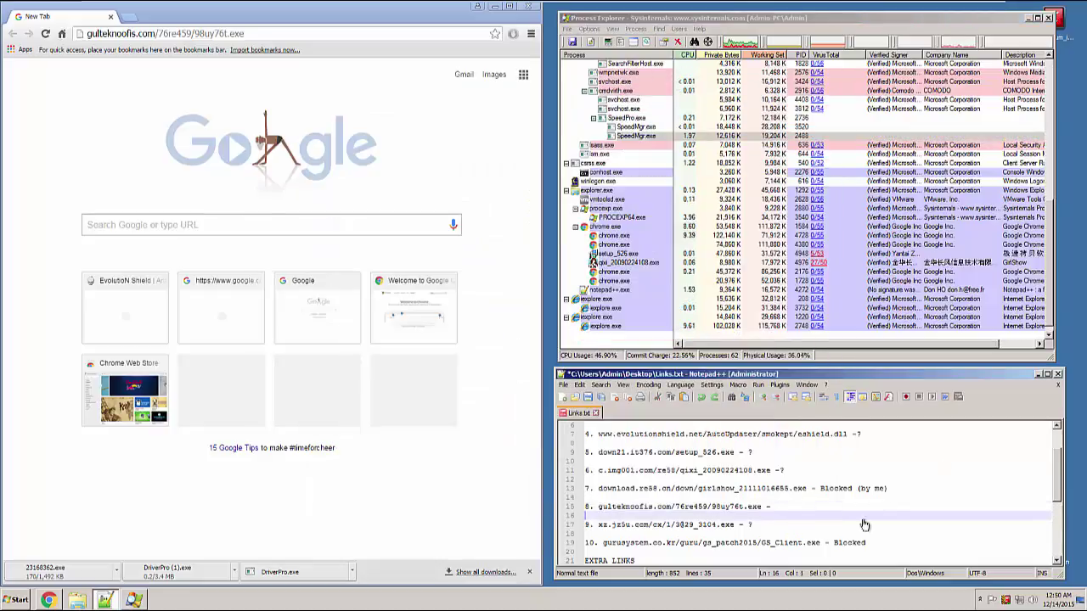
click(789, 472)
key(BackSpace)
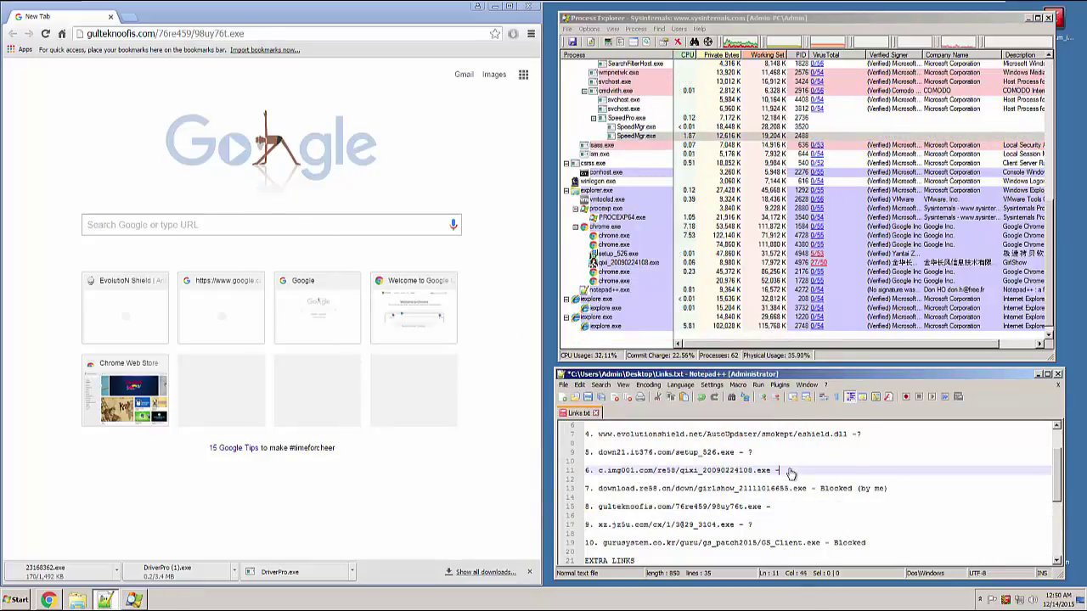
text(Blocboxe)
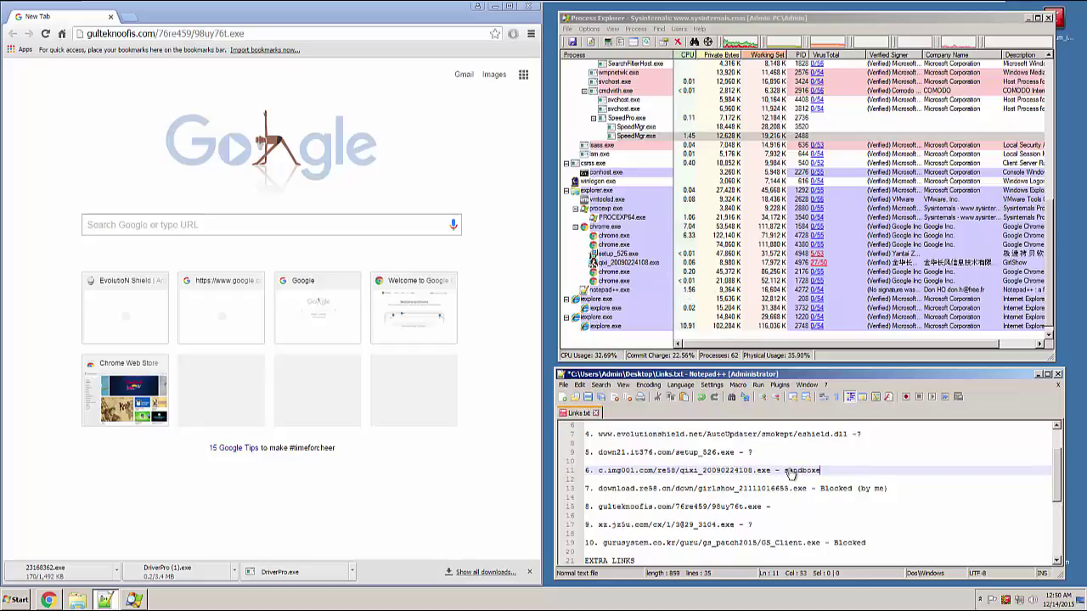
text(d (blocked)
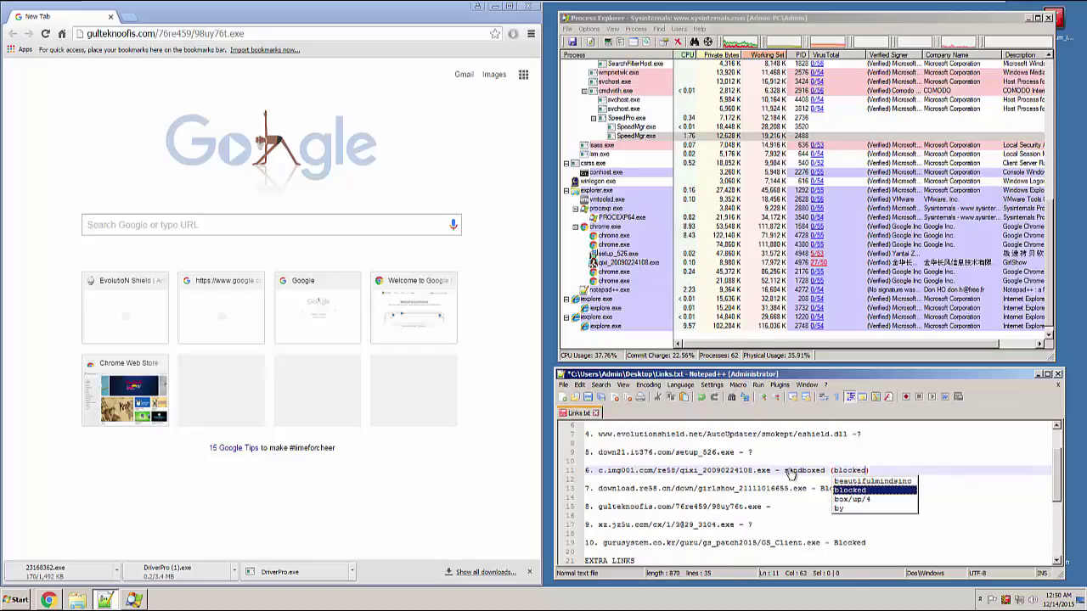
- Replace the question mark after link 5, down21.it376.com/setup_526.exe, with "Sandboxed (Blocked)", save Links.txt and review the list
click(759, 457)
key(BackSpace)
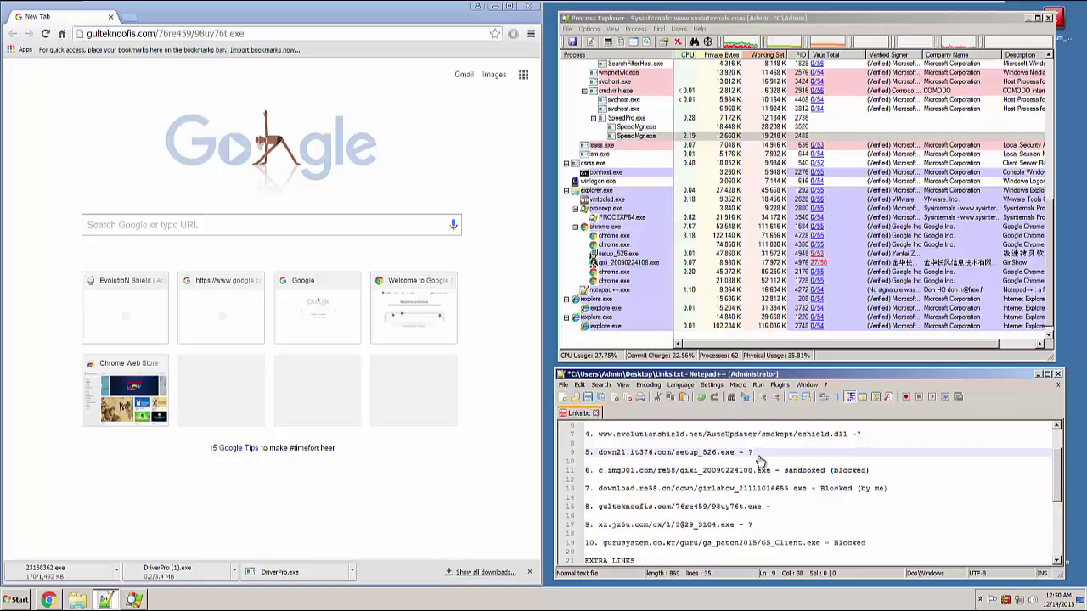
text(Sandbox)
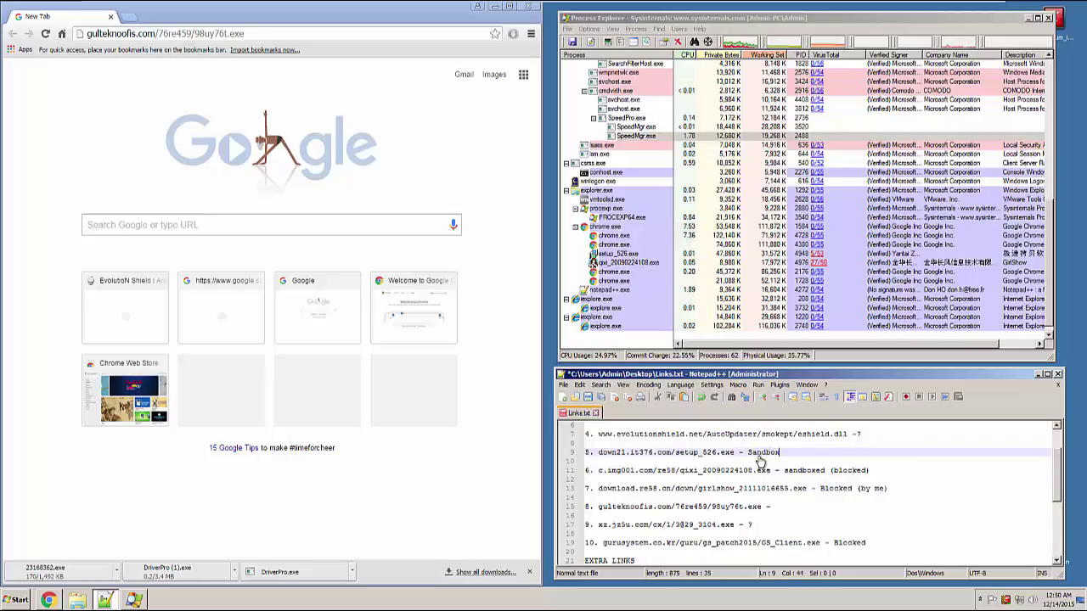
text(ed (B)
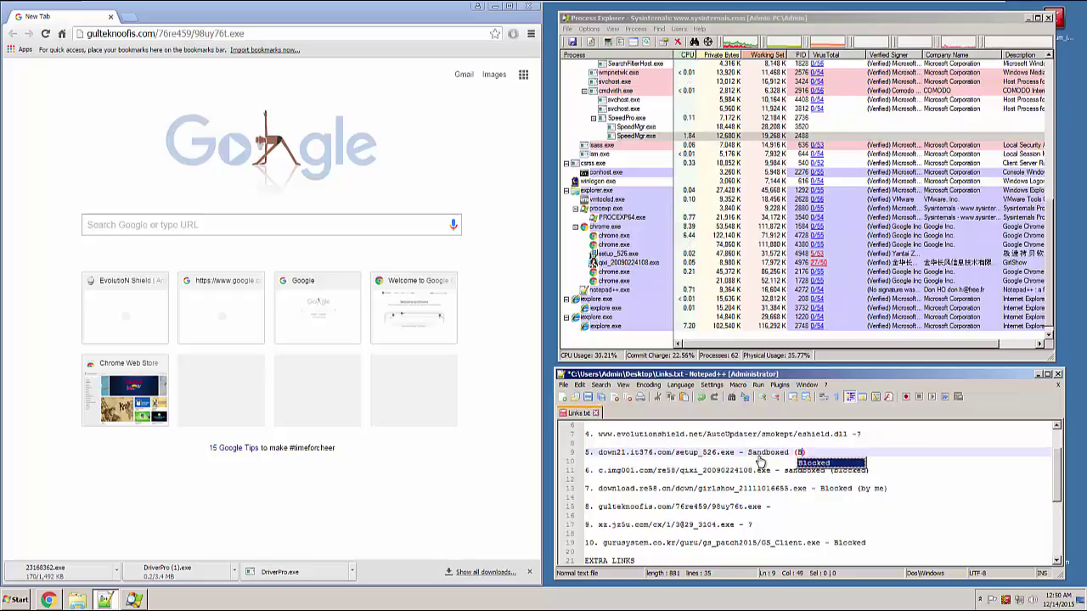
text(locked))
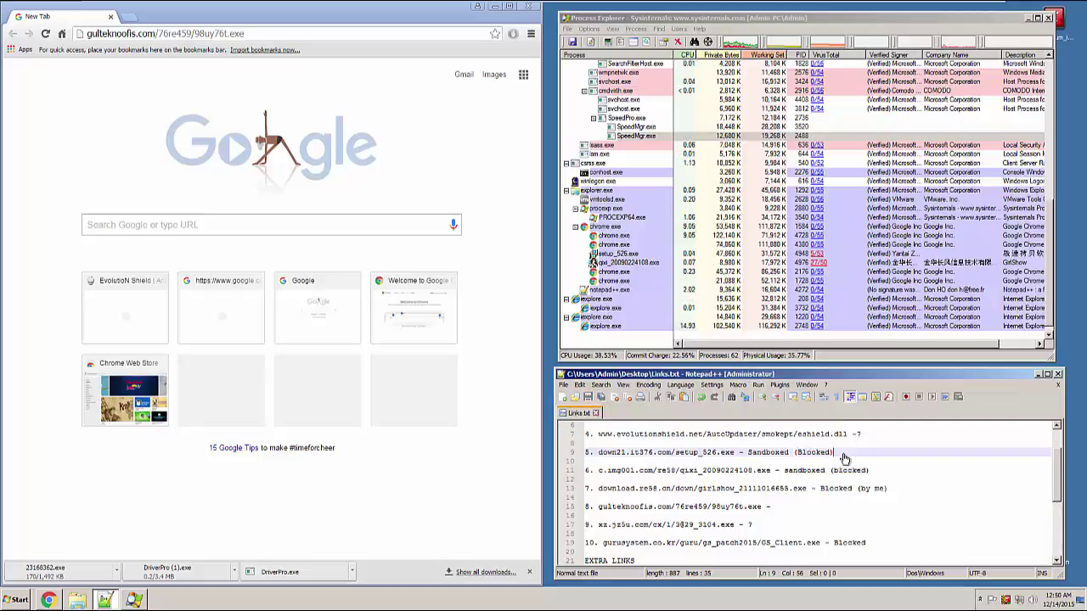
scroll(859, 460, up, 1)
scroll(905, 498, up, 1)
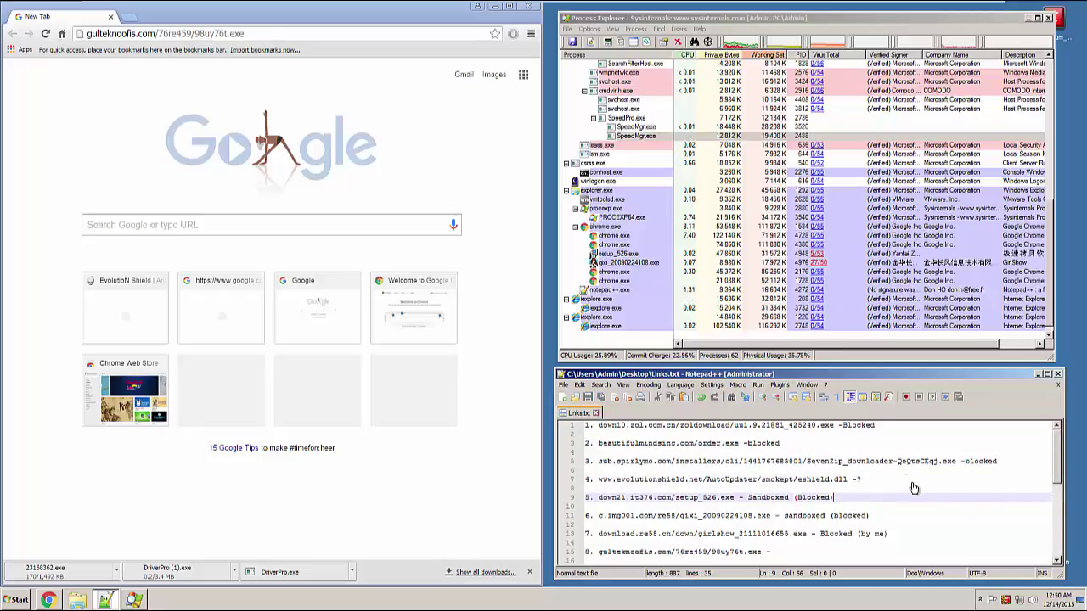
scroll(914, 489, down, 3)
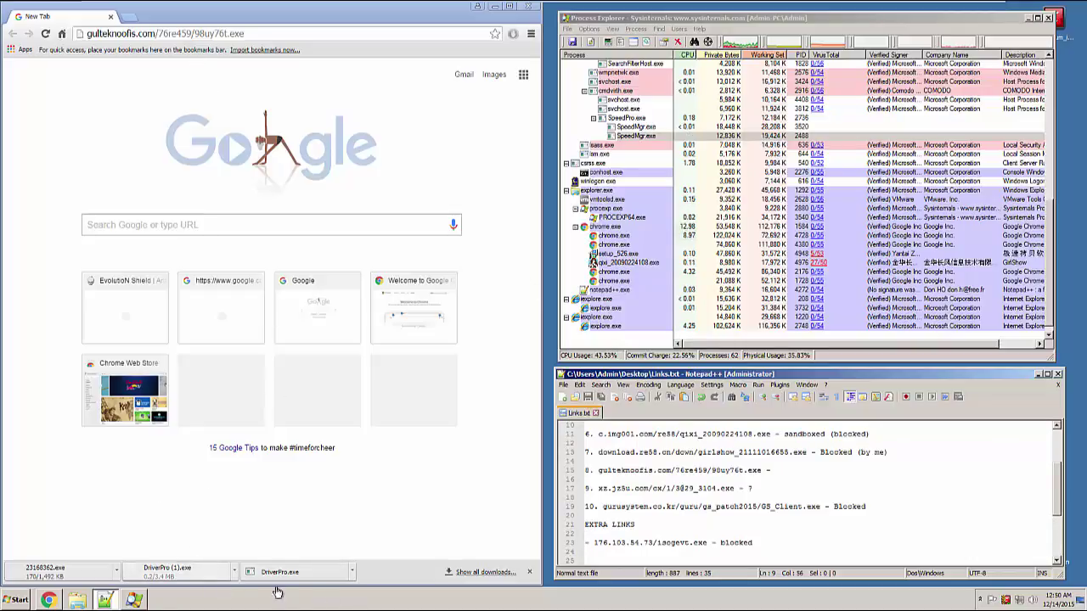
- Turn off the COMODO firewall for 15 minutes and dismiss the Windows firewall notification
right_click(1020, 601)
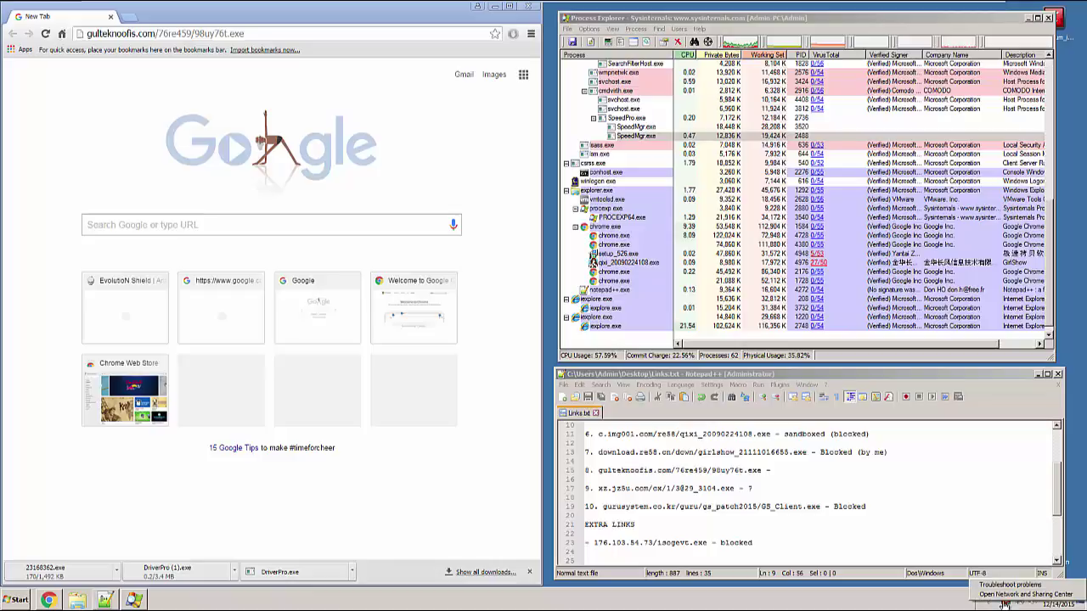
right_click(1010, 601)
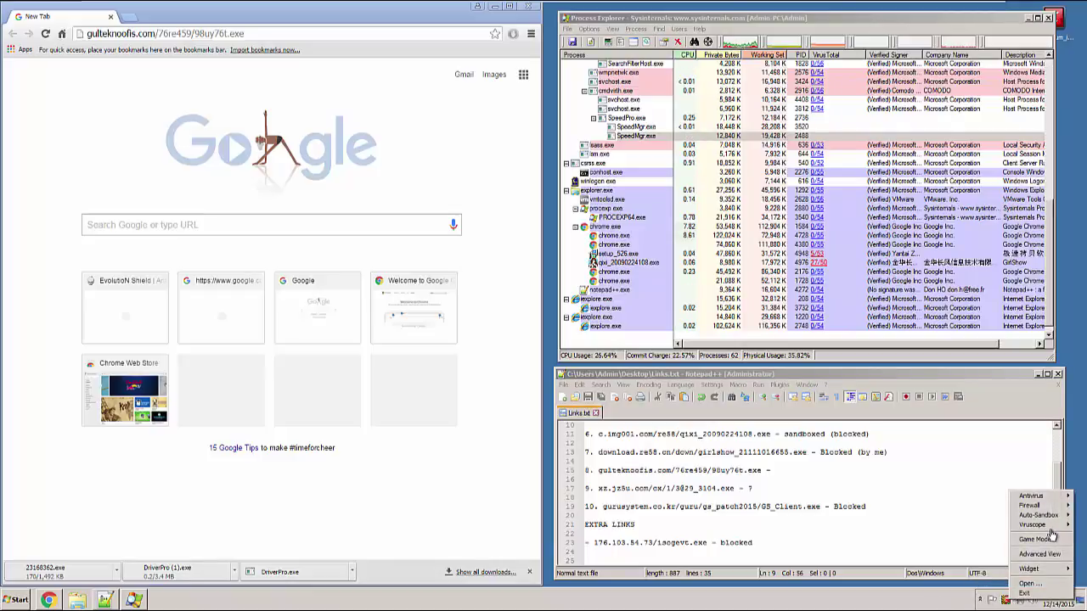
click(980, 511)
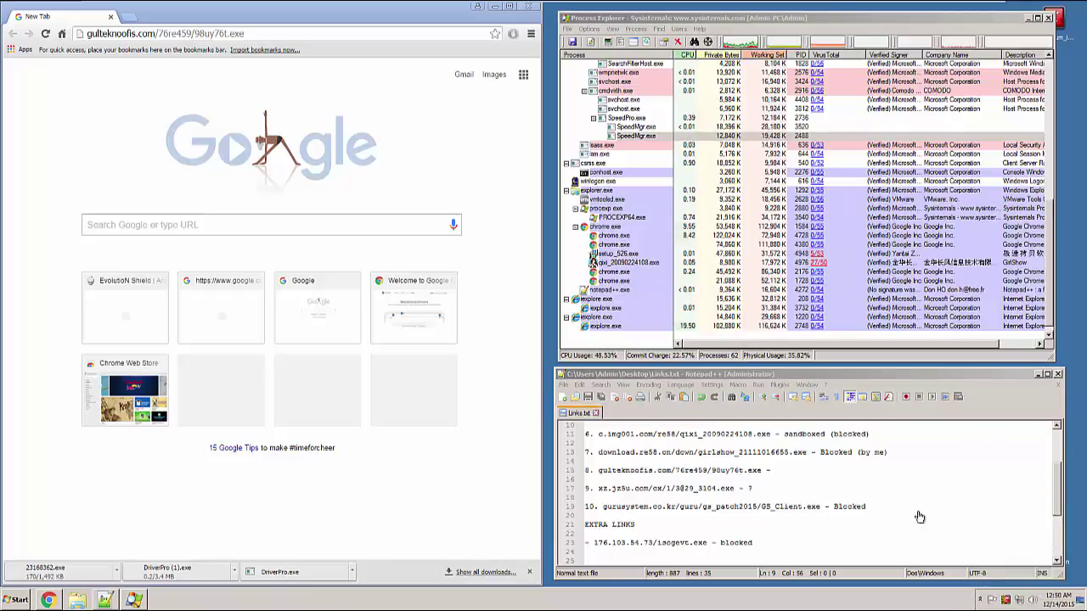
click(913, 543)
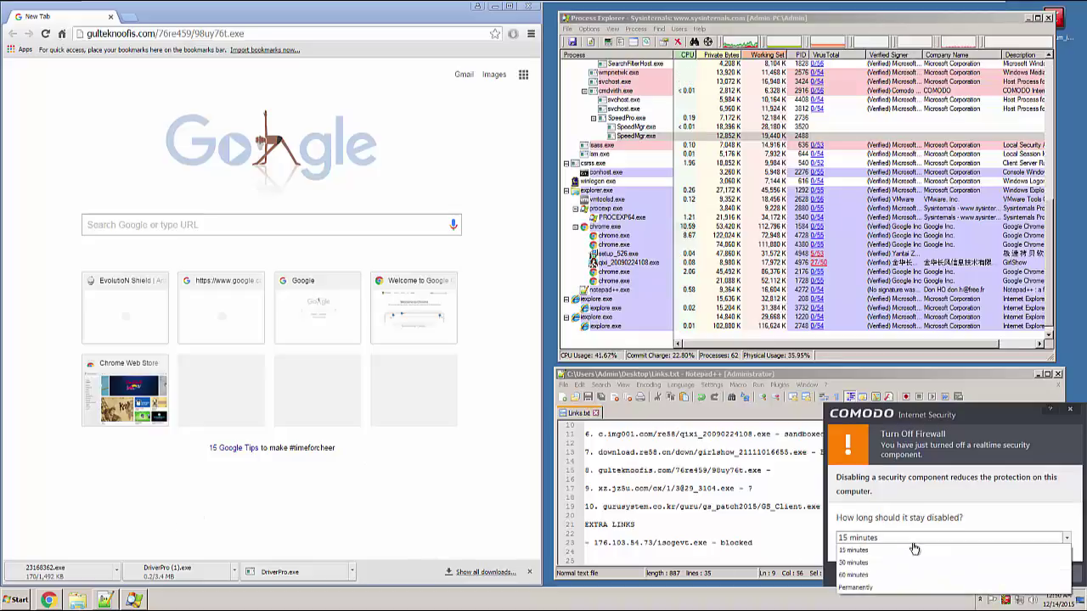
click(942, 551)
click(983, 575)
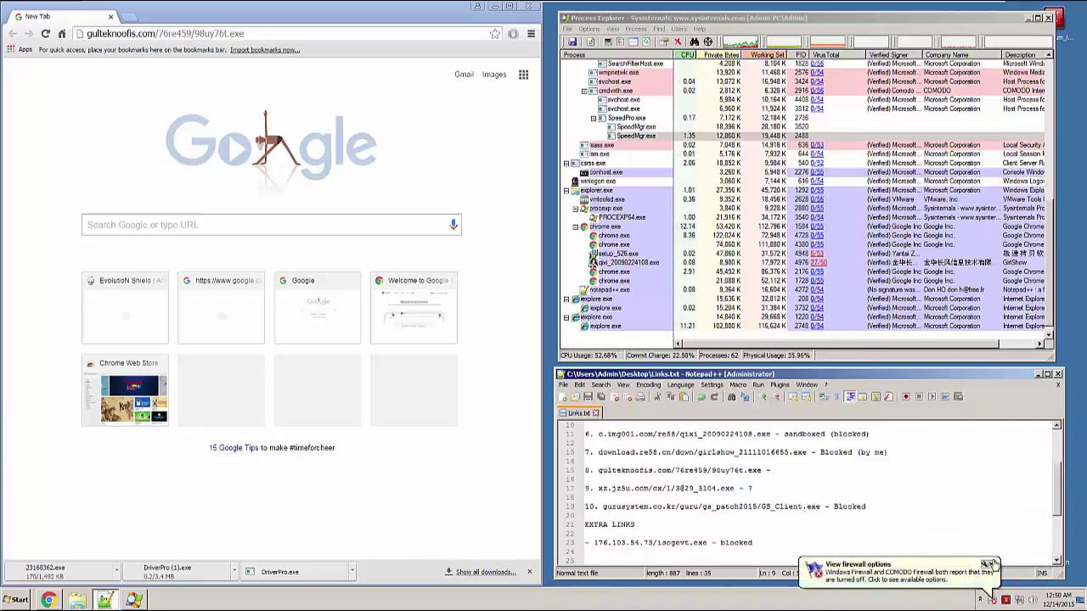
click(990, 564)
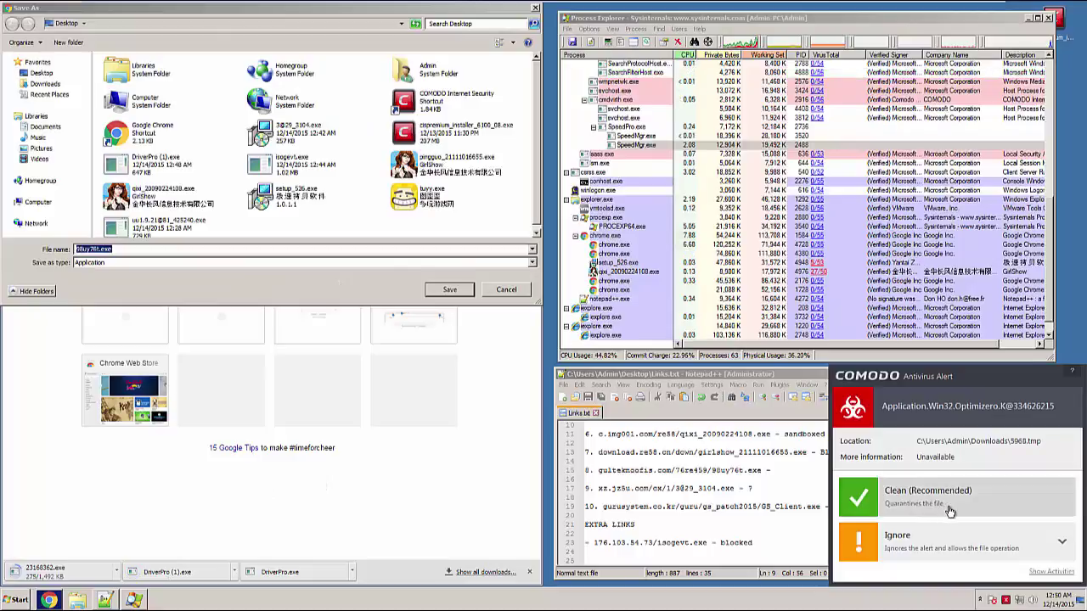
- Quarantine the COMODO antivirus detections in 5968.tmp, AAB3.tmp and DriverPro (1).exe
click(950, 510)
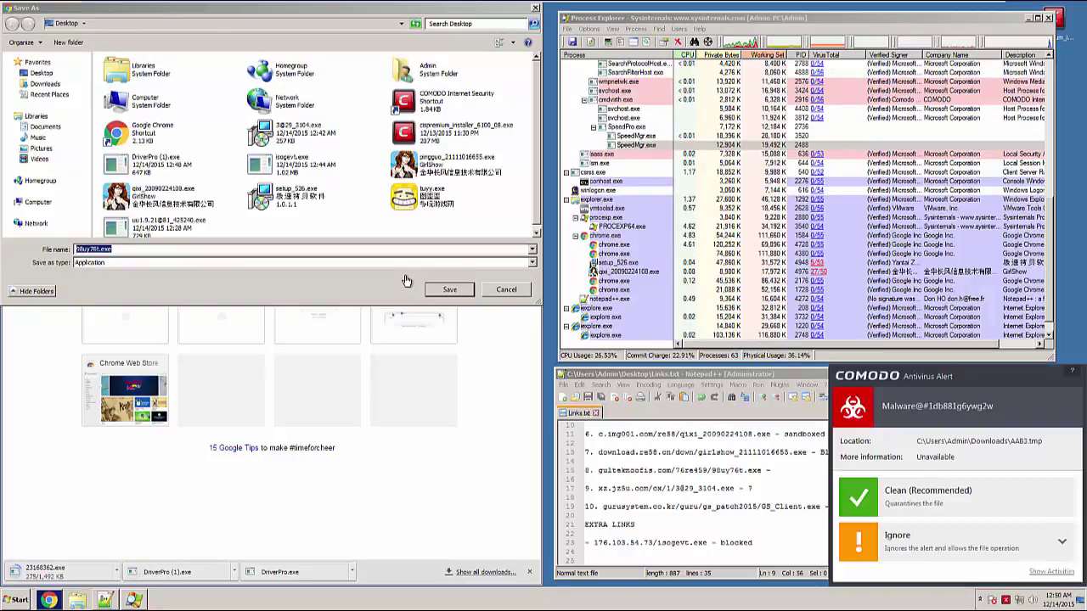
click(957, 497)
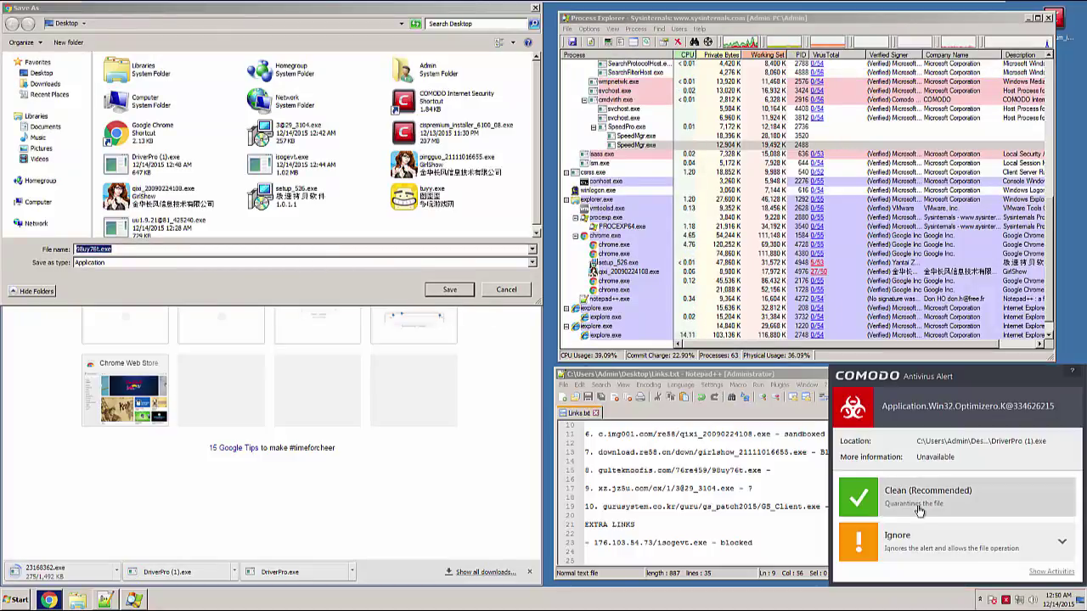
click(894, 504)
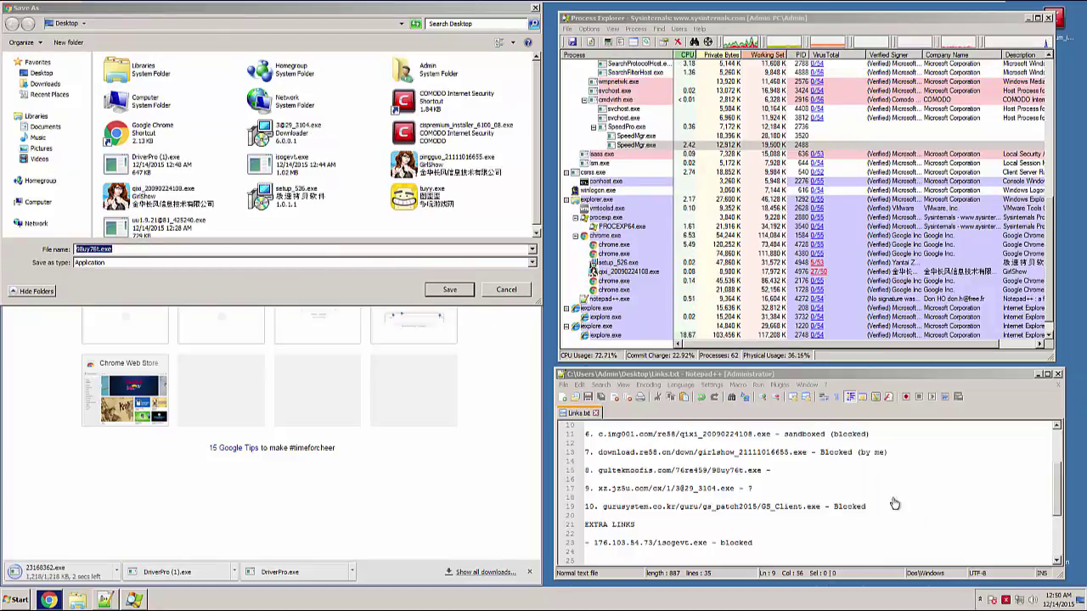
- Save 98uy76t.exe to the Desktop and try to run the downloaded 23168362.exe
click(451, 291)
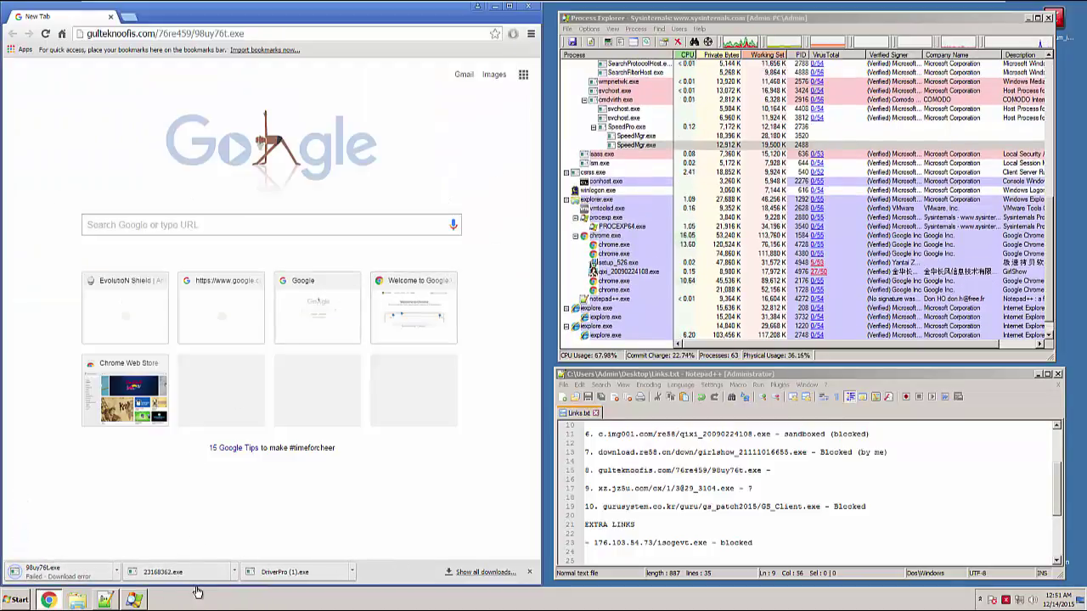
click(190, 569)
click(553, 311)
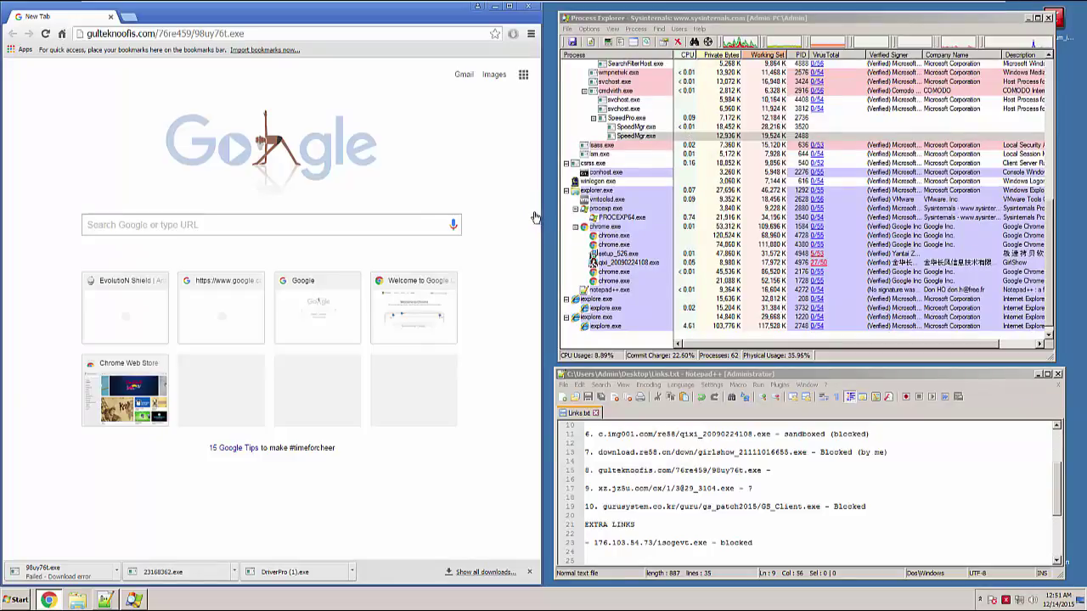
- Check the running processes in Process Explorer, and run the downloaded 23168362.exe despite the unknown publisher
click(682, 245)
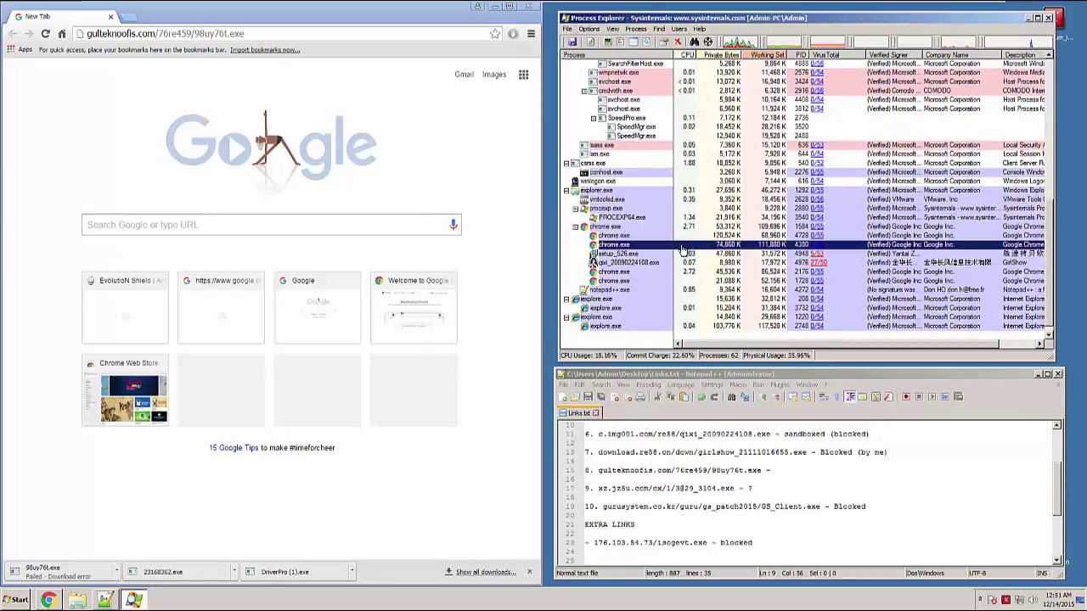
scroll(688, 251, up, 3)
scroll(694, 257, down, 4)
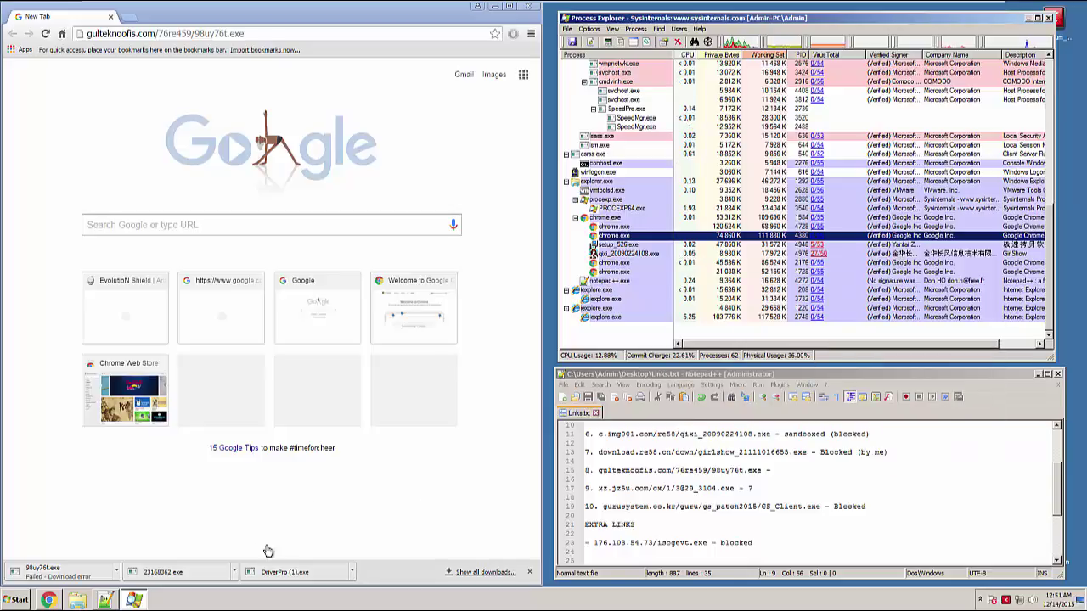
click(183, 577)
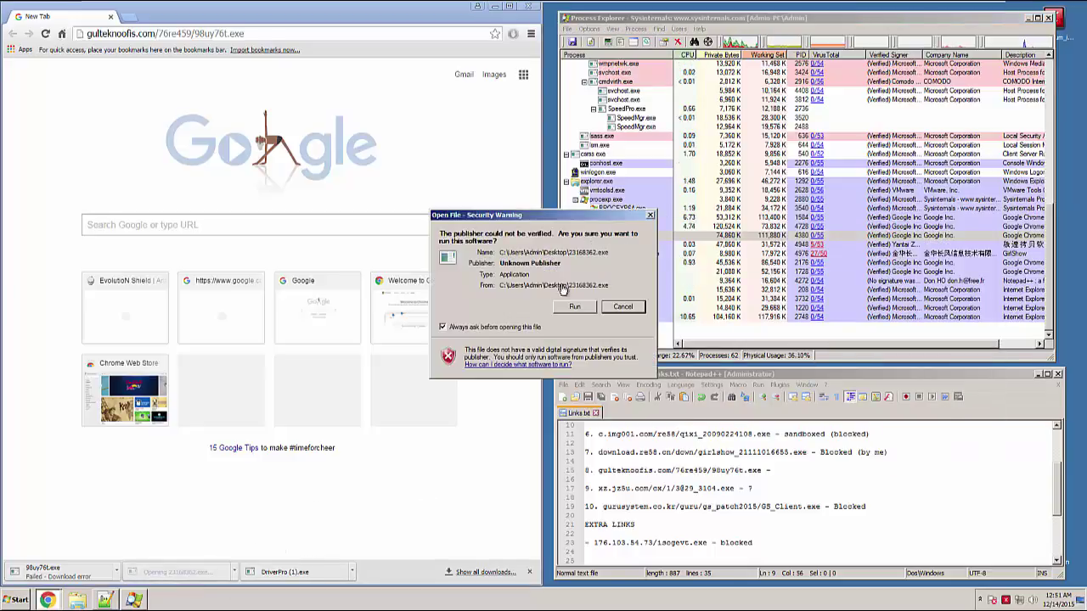
click(574, 305)
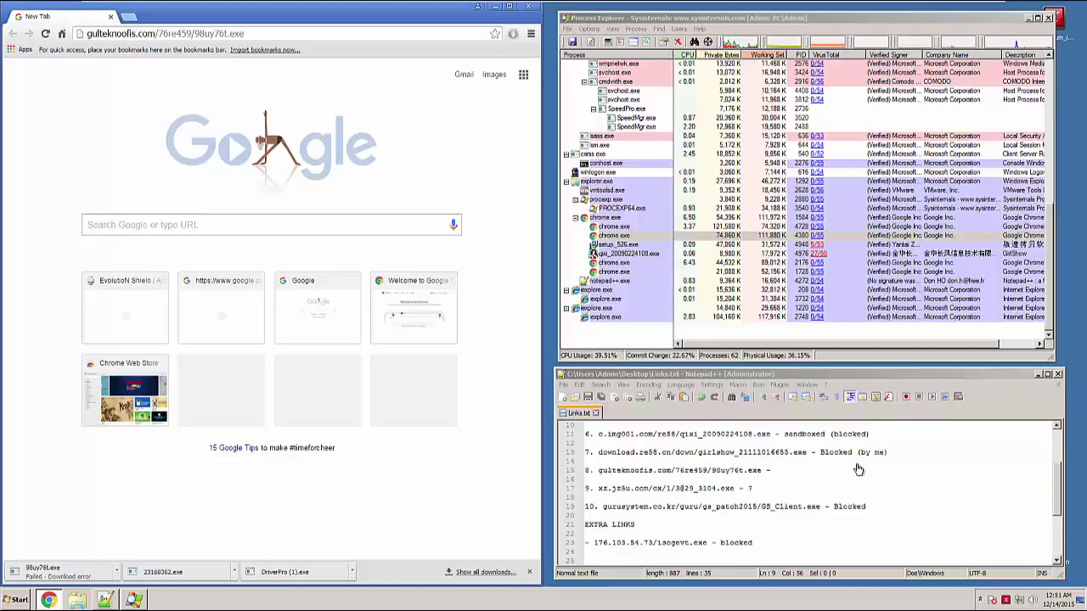
- Replace the question mark after link 9 in Links.txt with "Sanboxed (Blocked)" and save the file
click(803, 507)
click(763, 491)
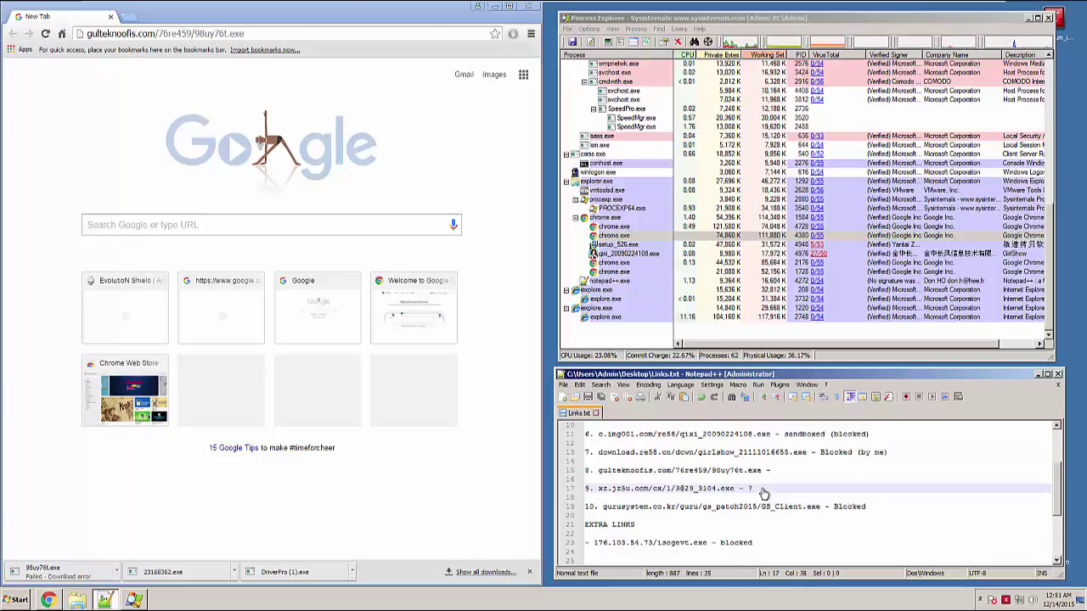
key(BackSpace)
text(S)
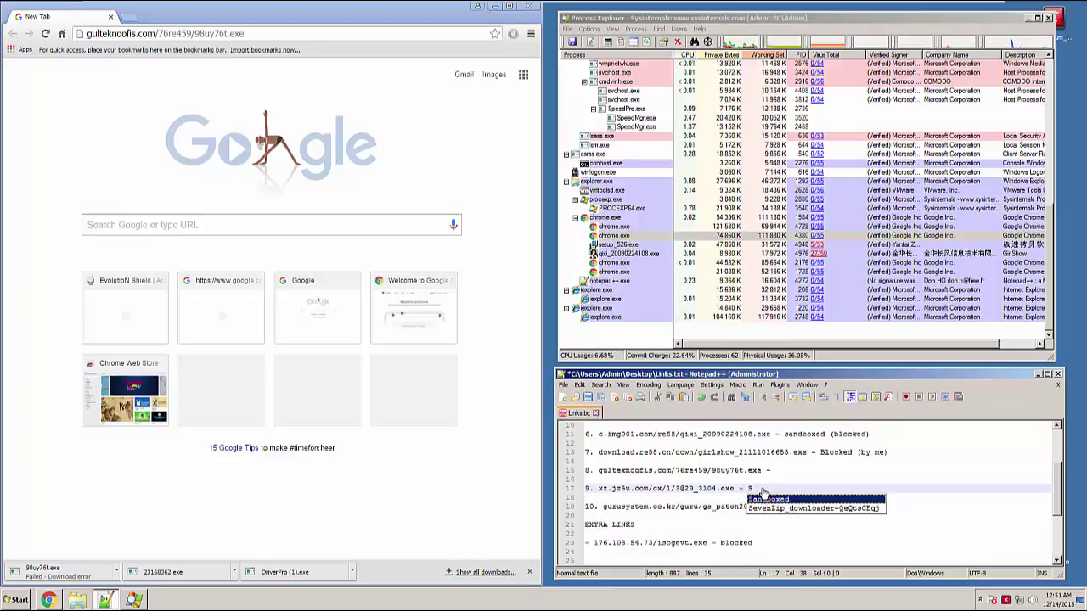
text(anboxed (Block)
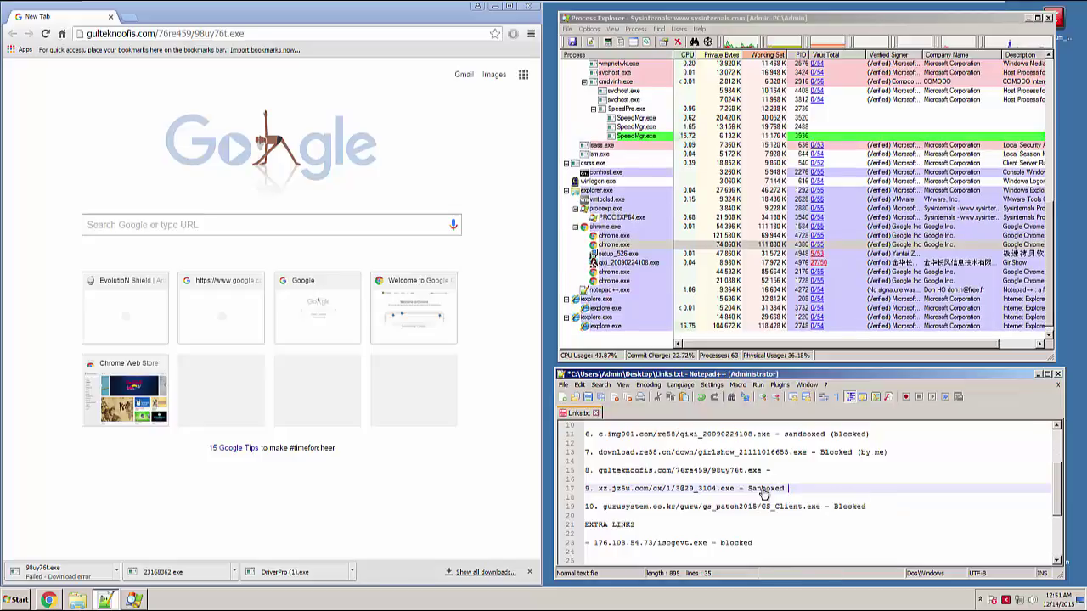
key(BackSpace)
key(BackSpace)
key(BackSpace)
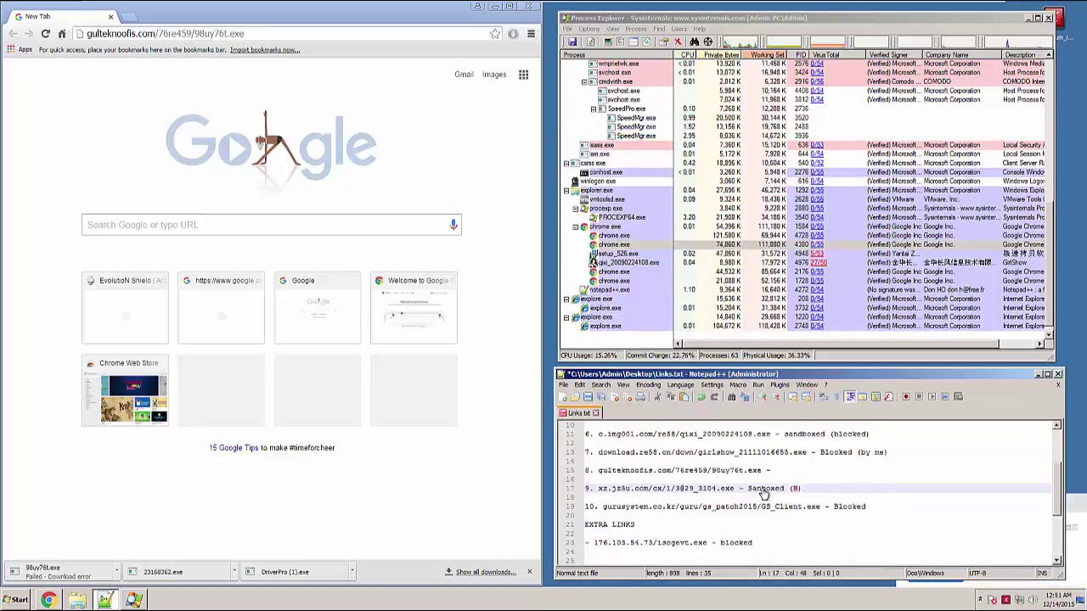
text(lobked)
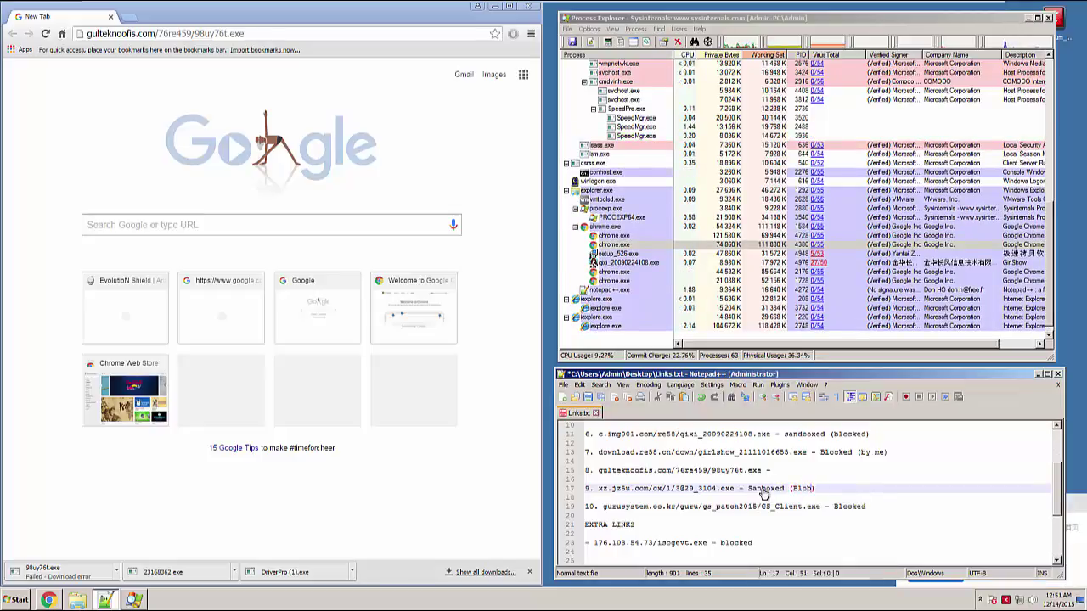
key(ctrl+s)
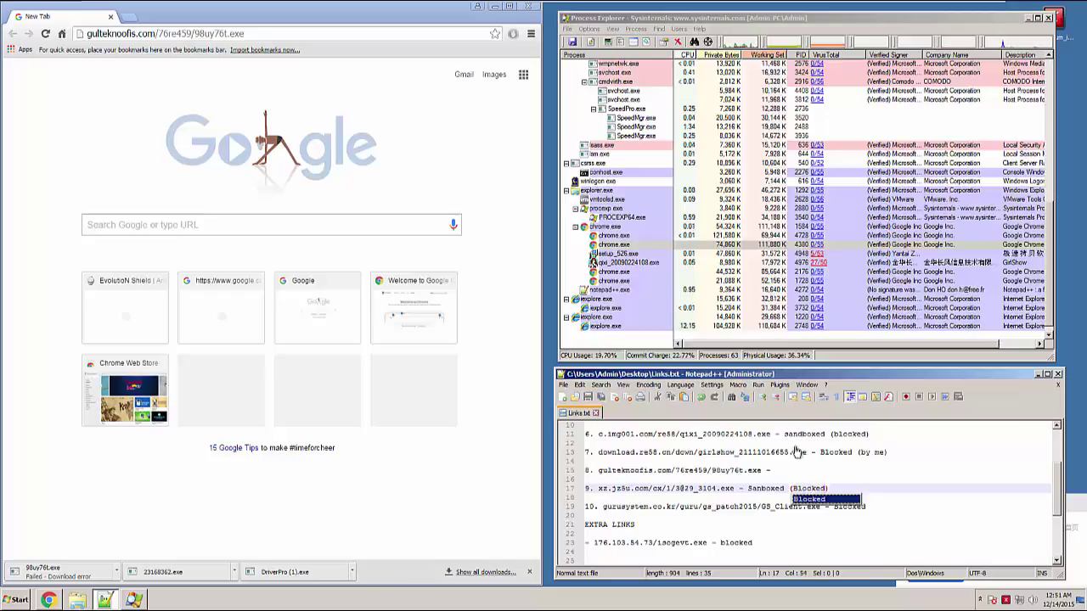
- Dismiss the Chinese online-upgrade popup hidden behind the Links.txt window, restore the window's place and select setup_526.exe in the process list
drag(862, 381, 620, 336)
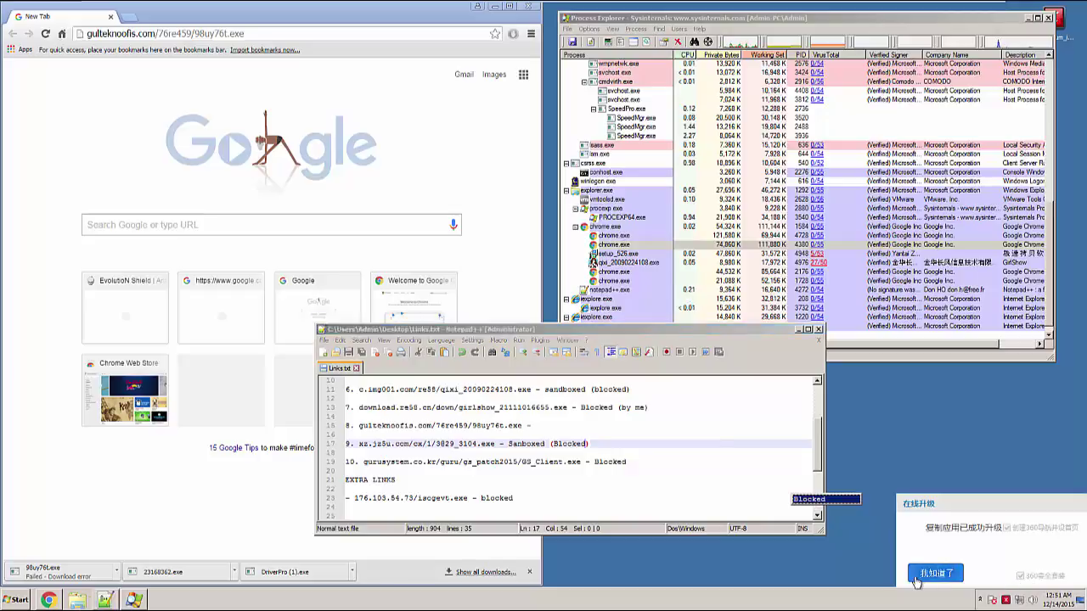
click(936, 573)
drag(681, 333, 914, 374)
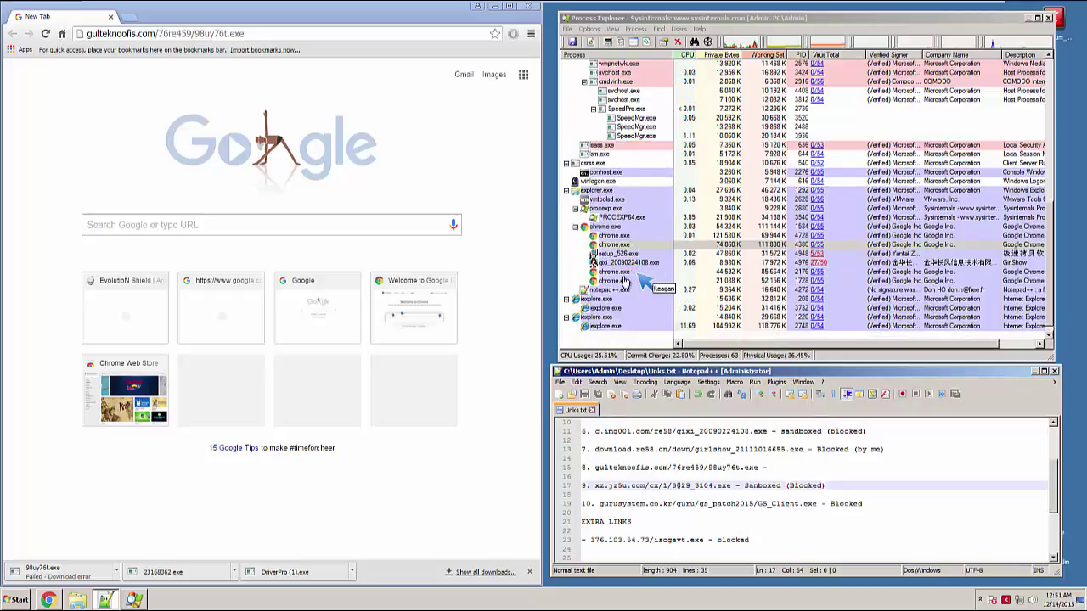
drag(624, 280, 637, 255)
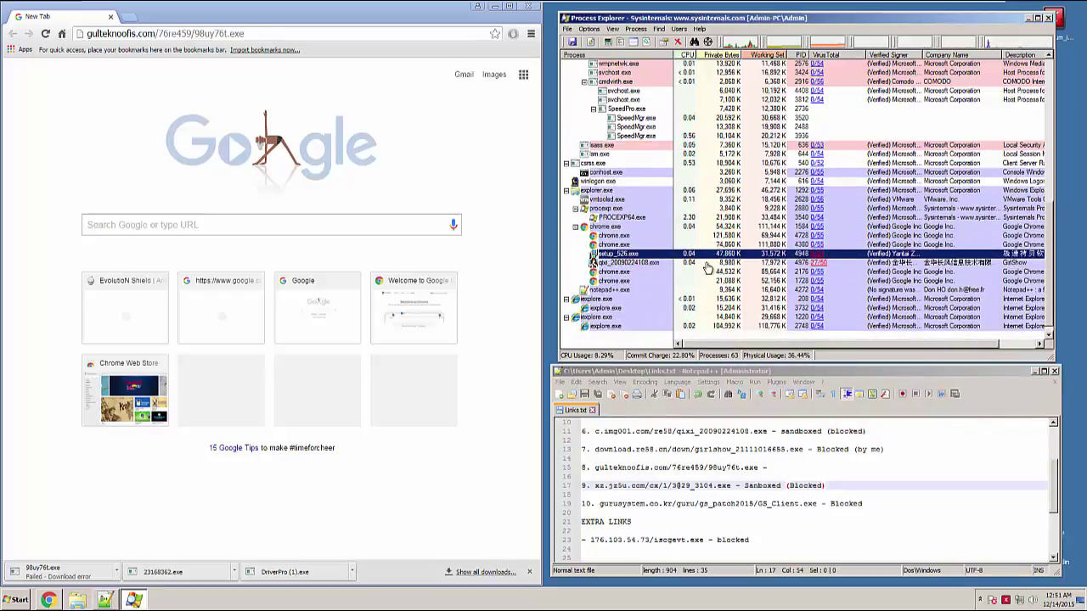
- Mark link 8, gulteknoofis.com/76re459/98uy76t.exe, as "blocked" in Links.txt and save it
click(888, 506)
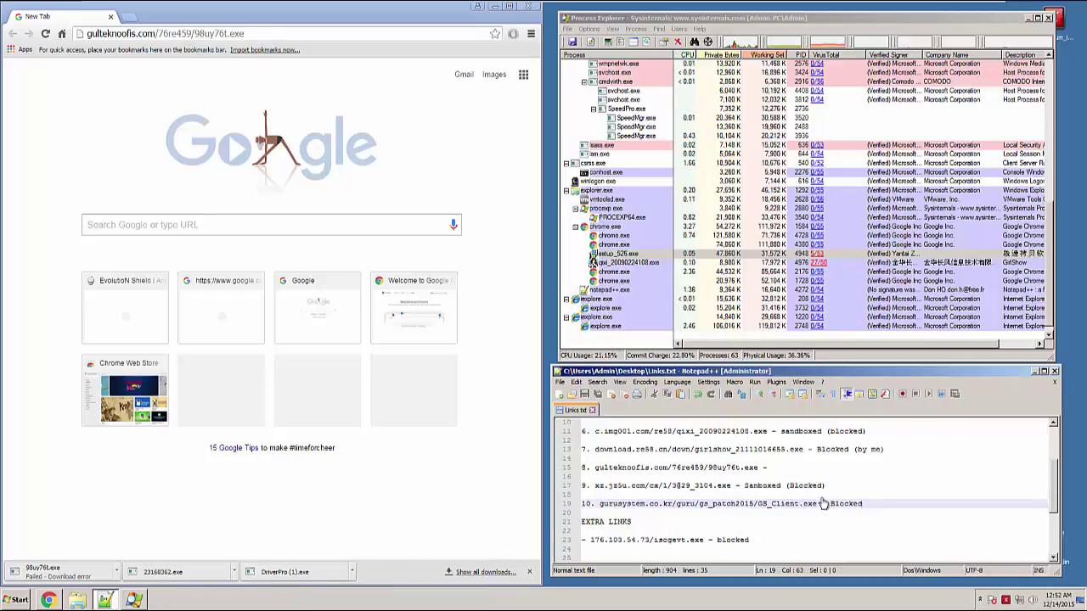
click(776, 468)
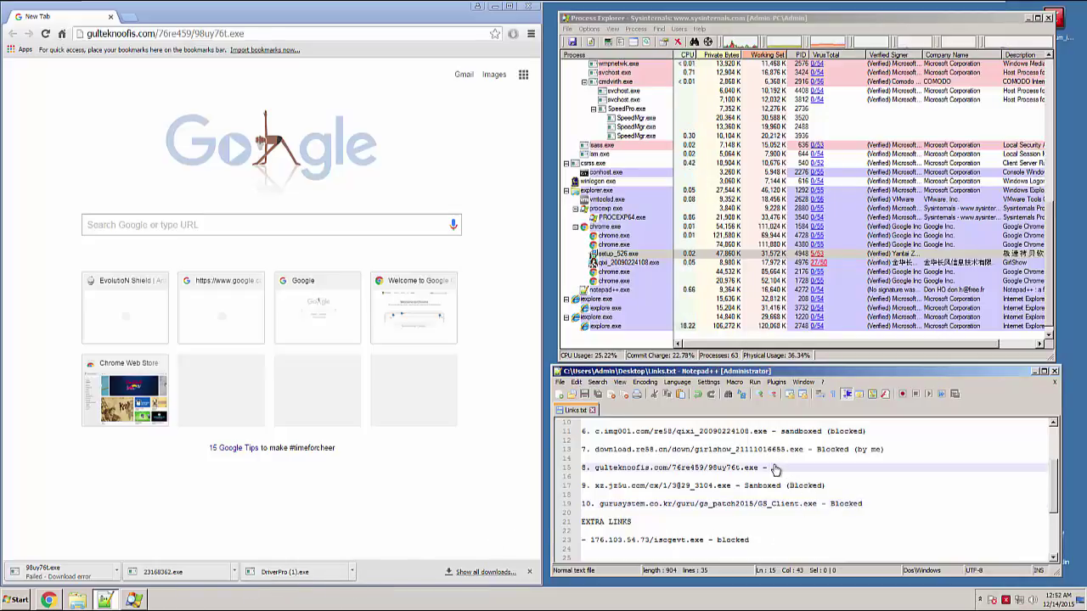
text(blocked)
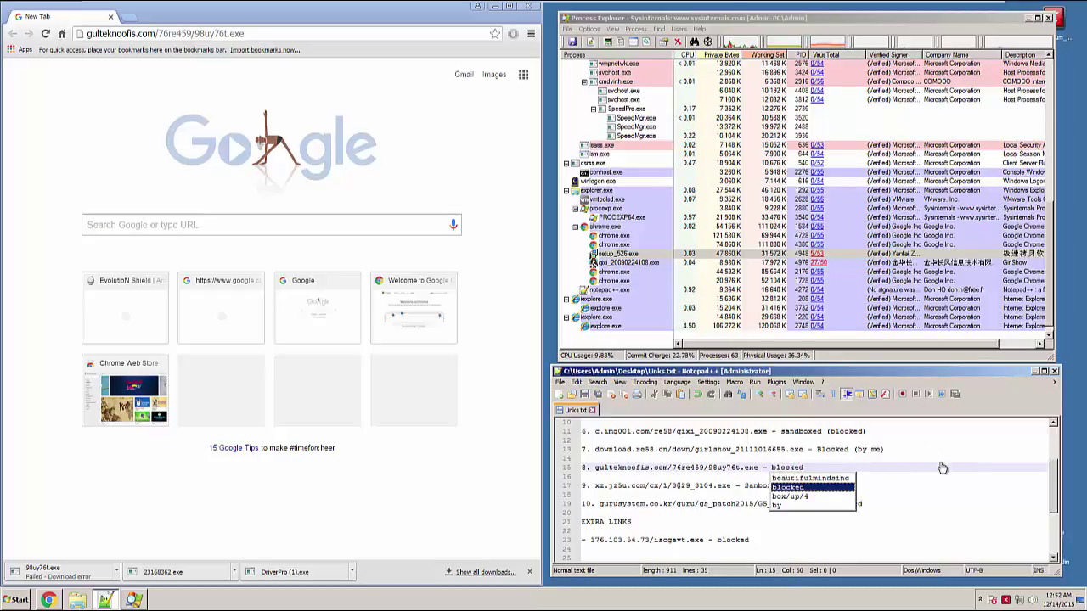
click(941, 462)
- Mark the Driverro.exe and 23168362.exe entries under EXTRA LINKS as "blocked" and save Links.txt
scroll(940, 467, up, 3)
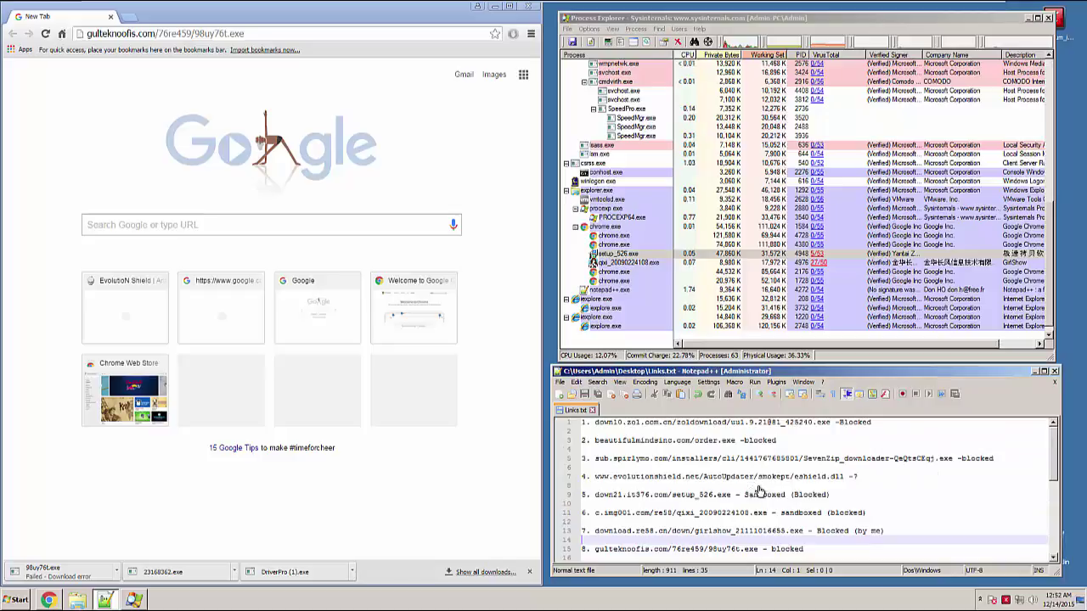
scroll(764, 497, down, 7)
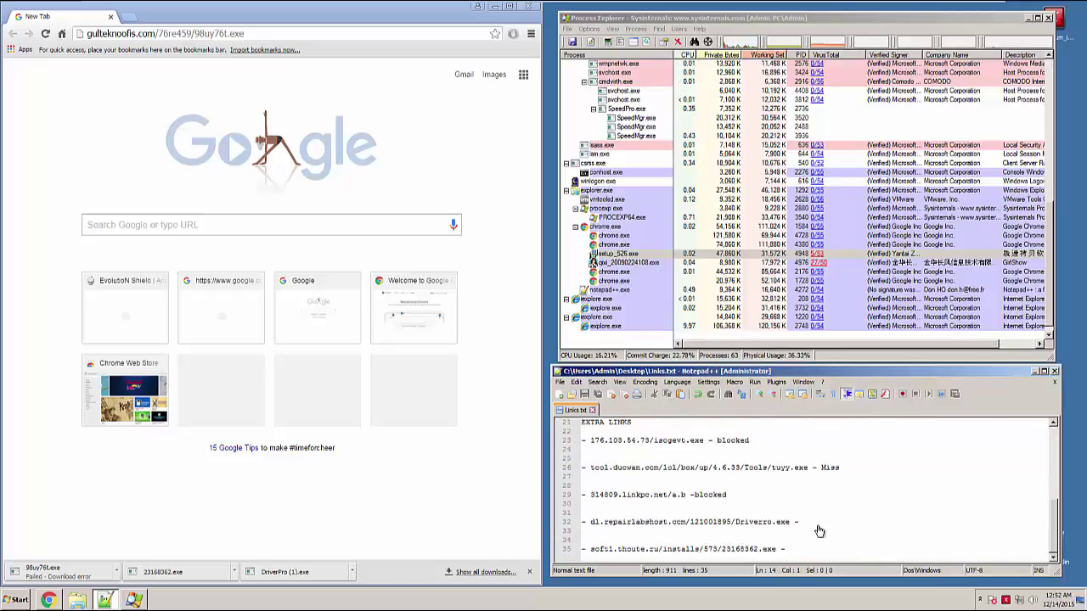
click(813, 526)
text(blocked)
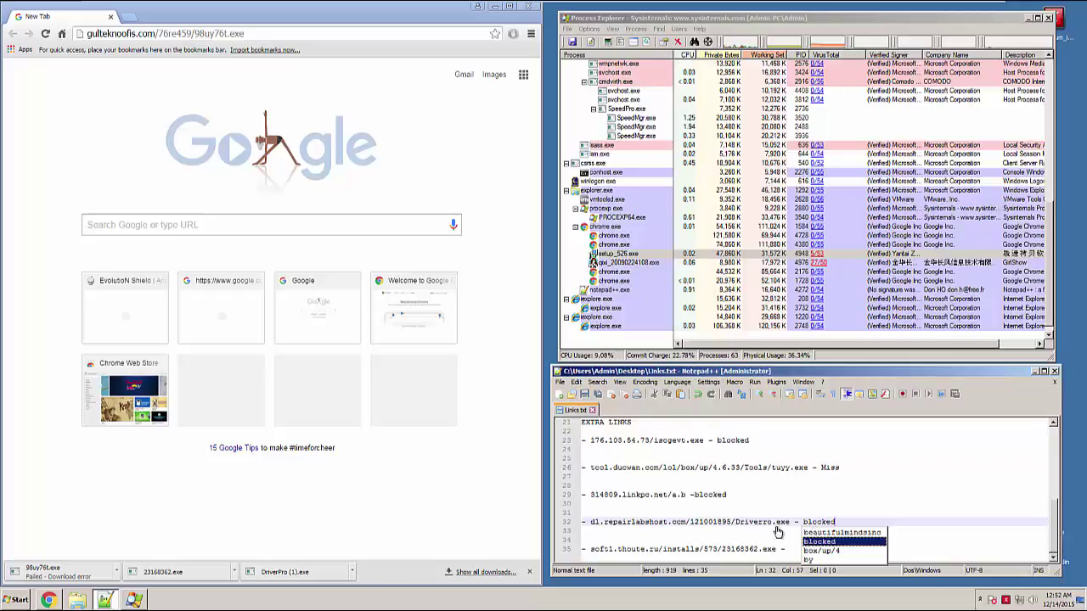
key(Escape)
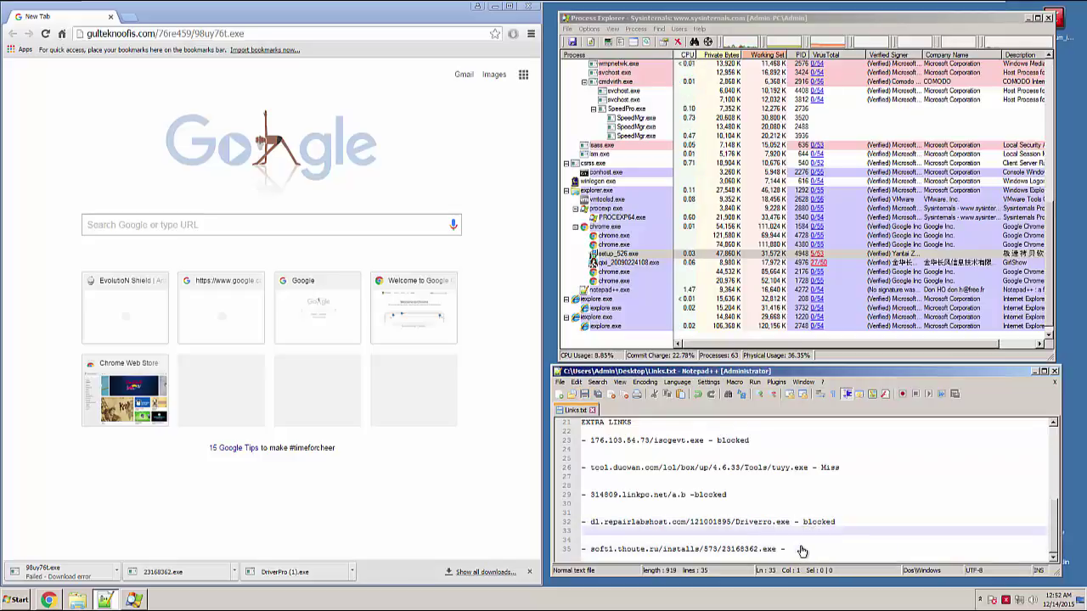
click(802, 551)
text(blocked)
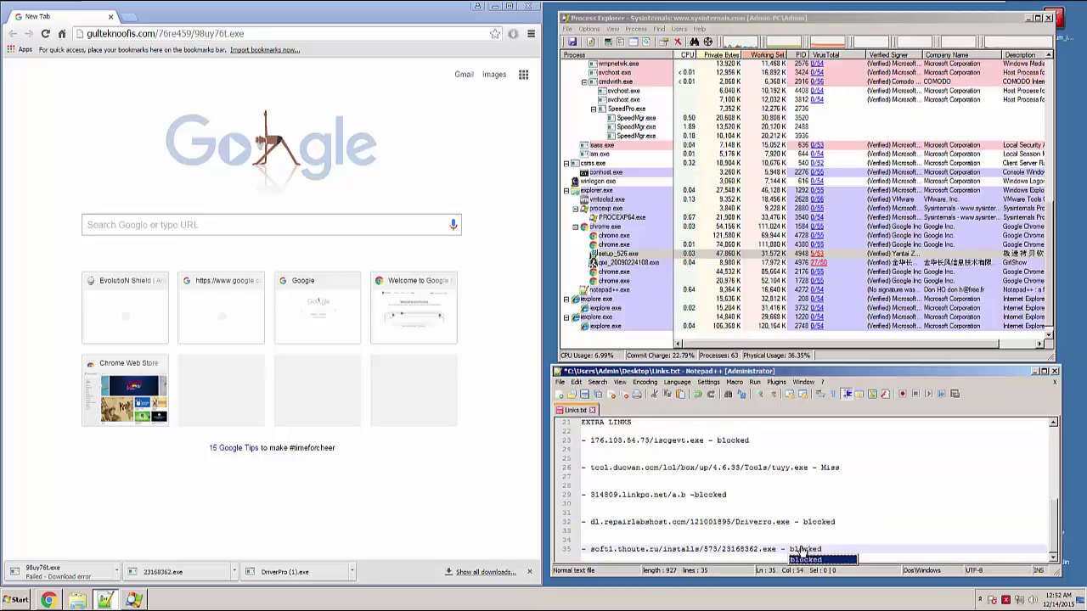
key(ctrl+s)
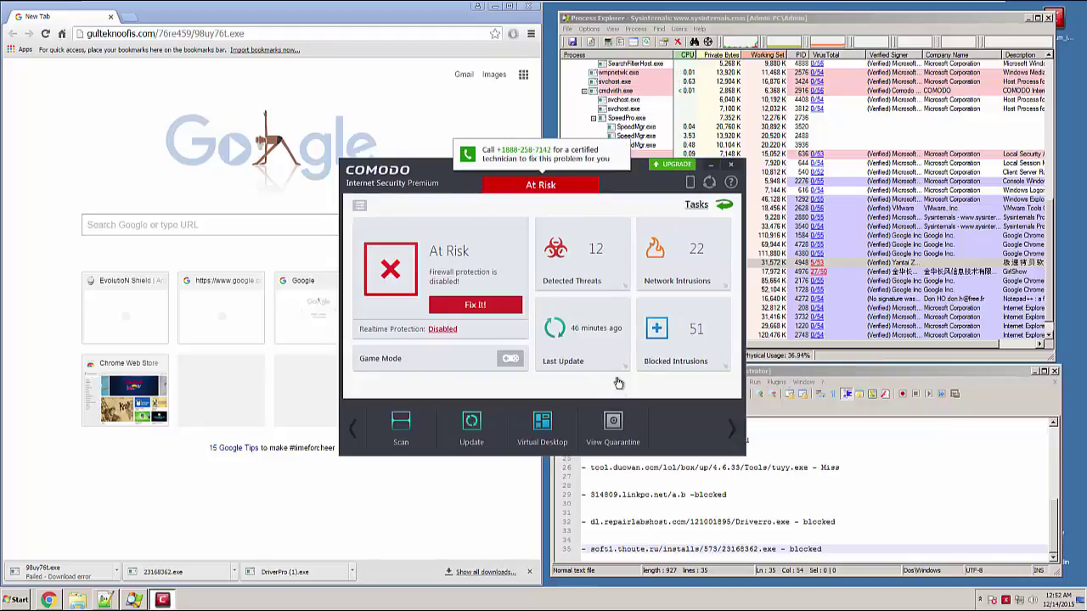
- Reset the sandbox from COMODO's Sandbox Tasks to erase all sandboxed data
click(687, 205)
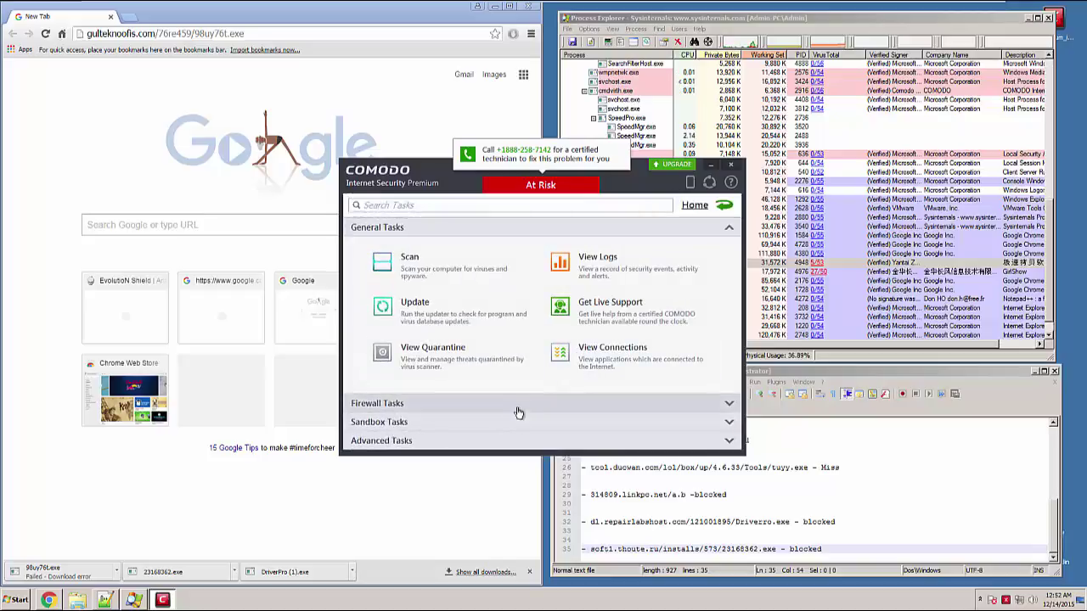
click(451, 425)
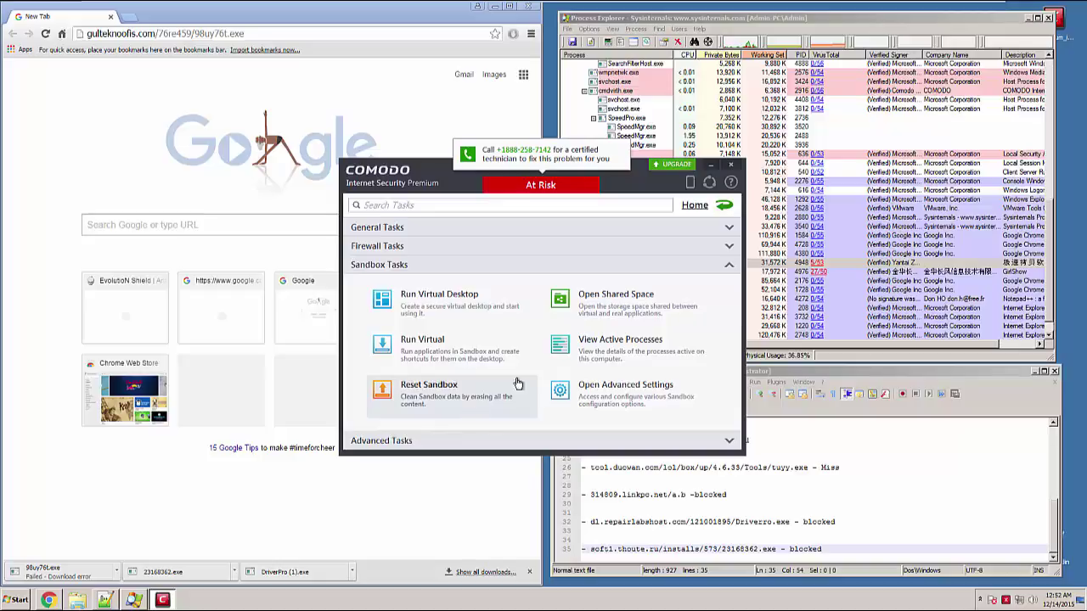
click(419, 394)
click(493, 323)
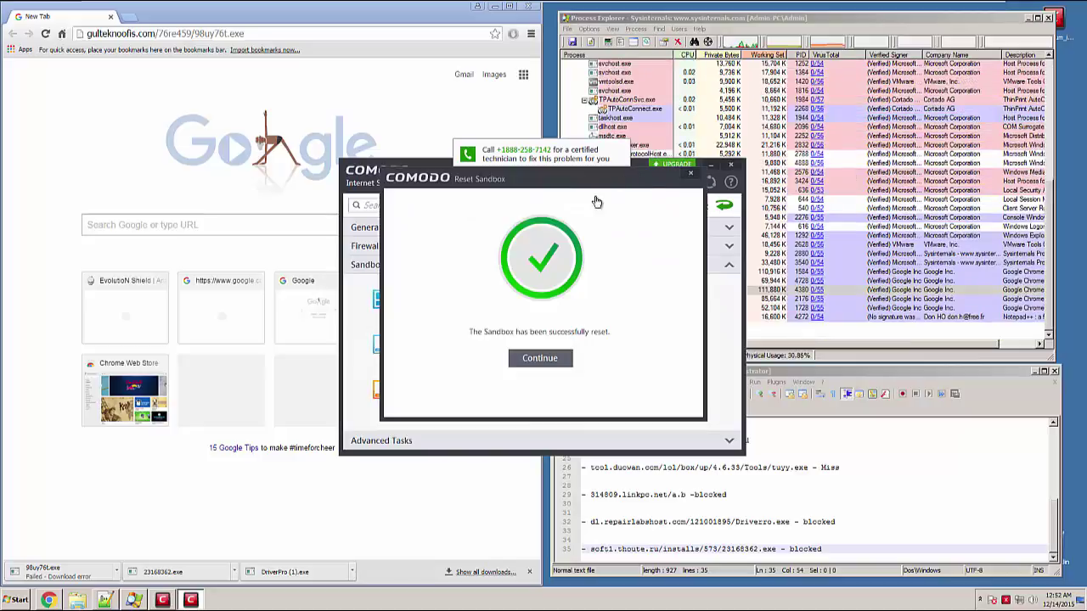
click(540, 358)
- Move COMODO clear of Process Explorer, review the full list of running processes and return COMODO to its home screen
drag(560, 214, 433, 211)
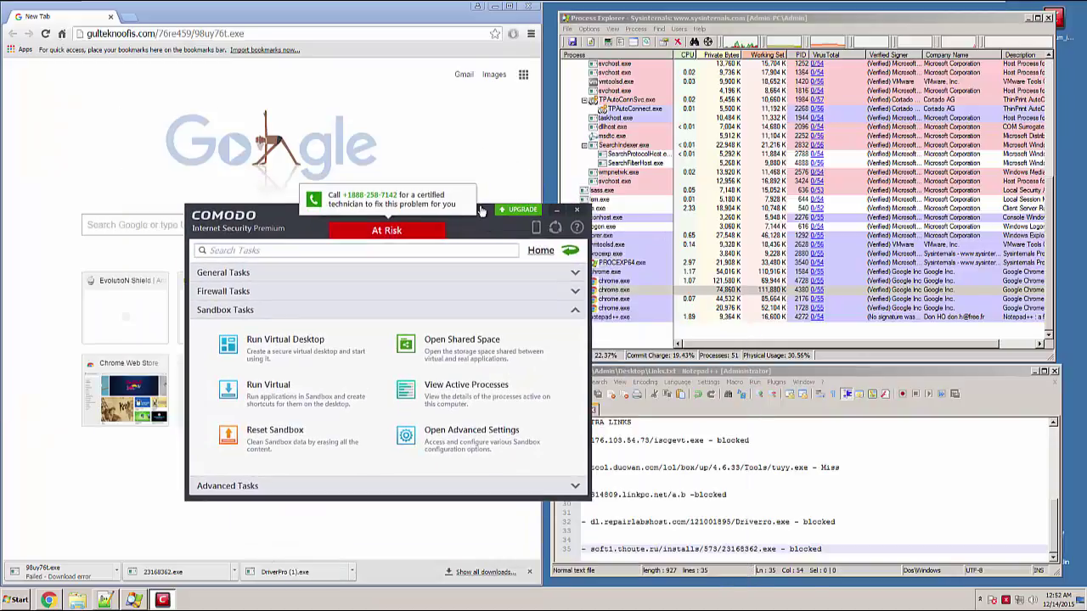
click(767, 330)
scroll(768, 330, up, 8)
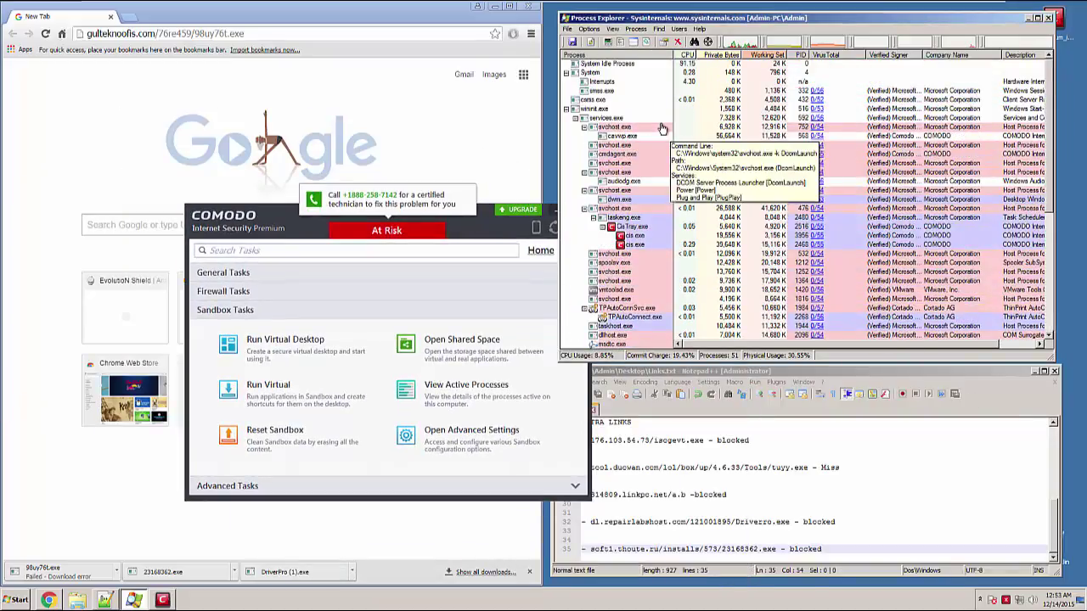
scroll(775, 244, down, 8)
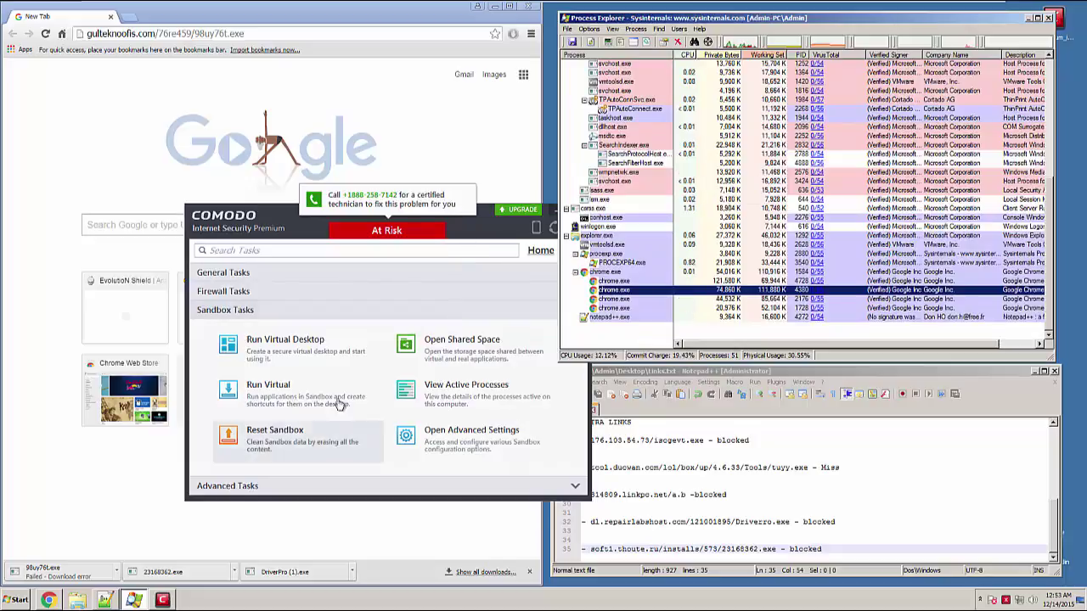
click(316, 450)
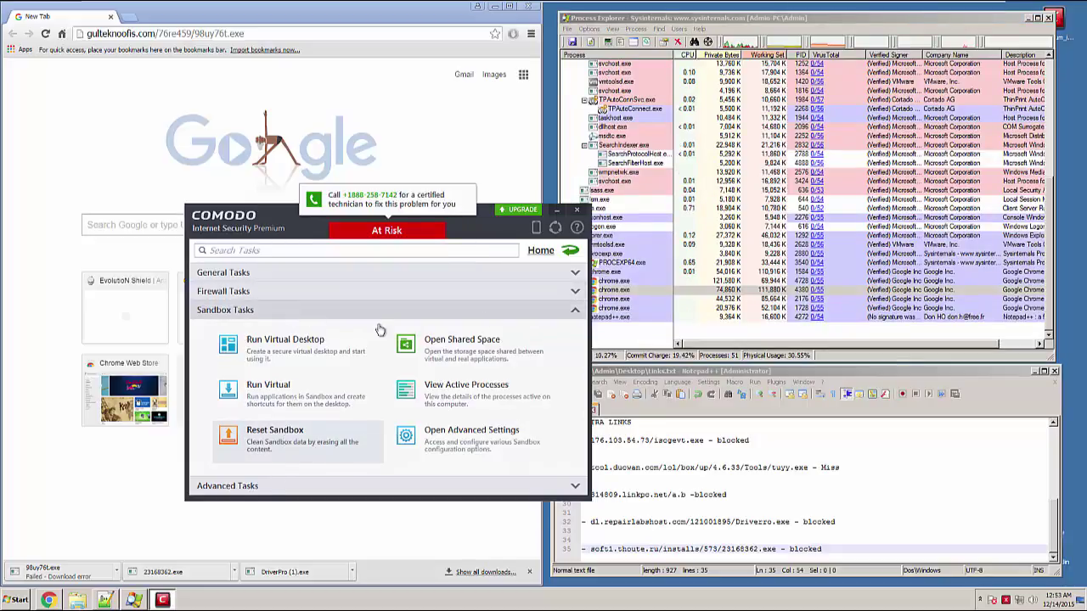
click(540, 252)
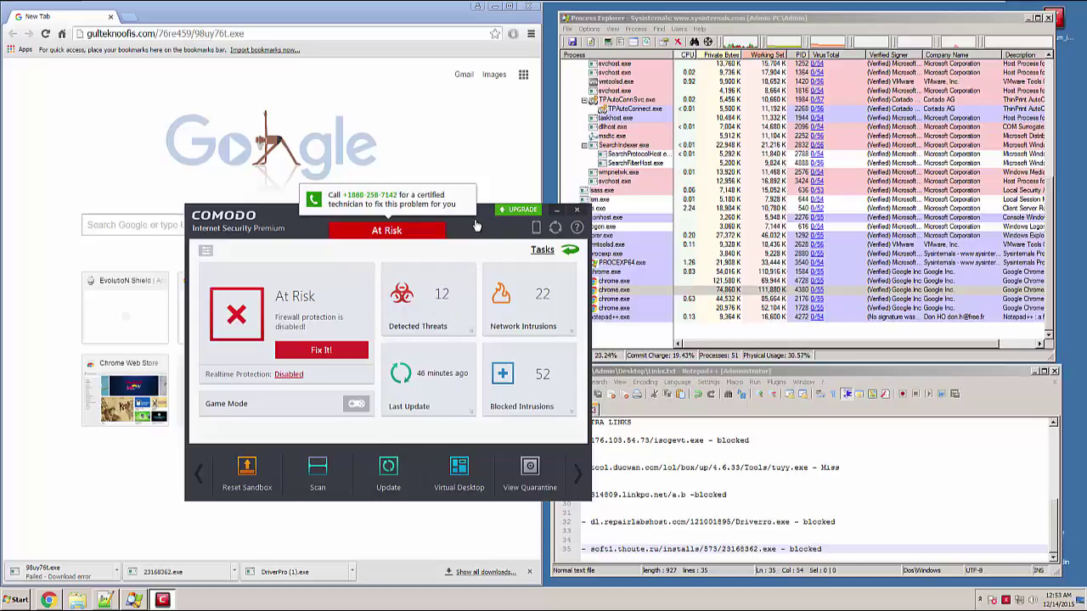
- Open the tool.duowan.com/lol/box/up/4.6.33/Tools/tuyy.exe link from Links.txt in Chrome, restoring the overwritten link text and cancelling the download
click(820, 503)
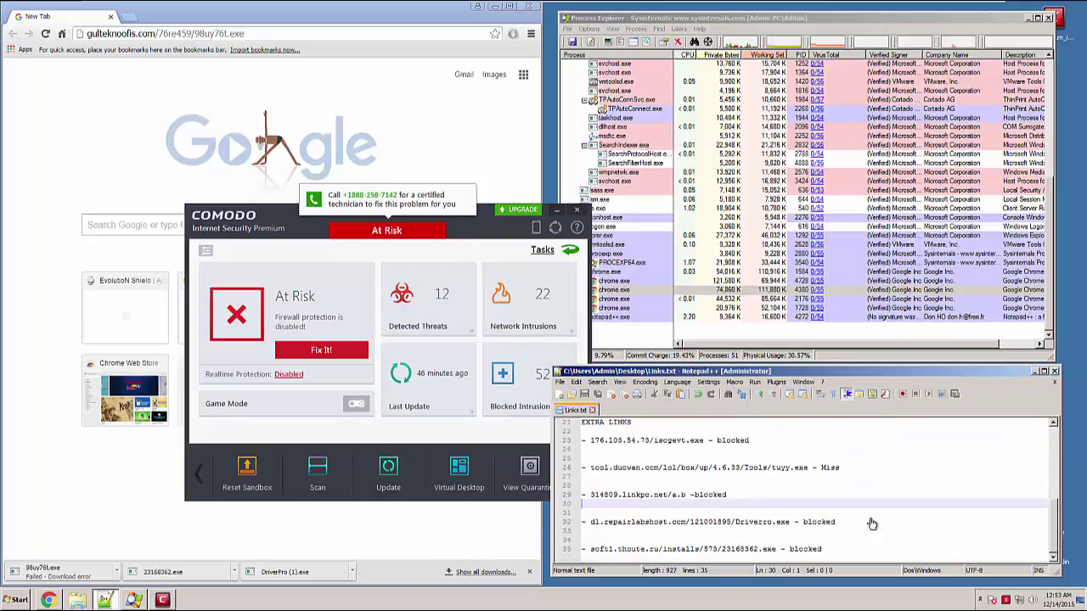
drag(808, 468, 592, 471)
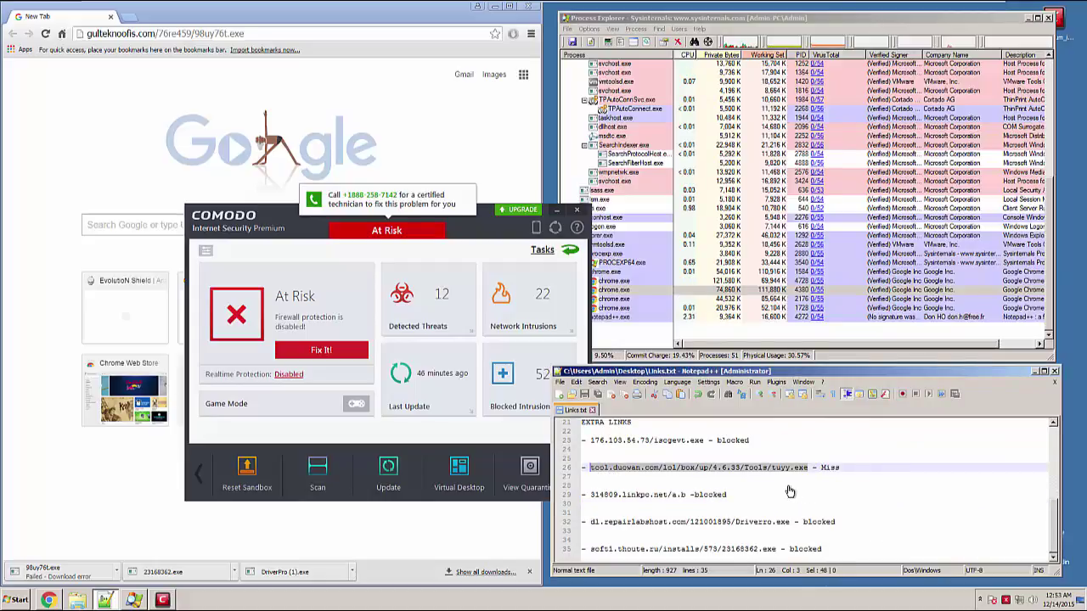
text(c)
click(225, 34)
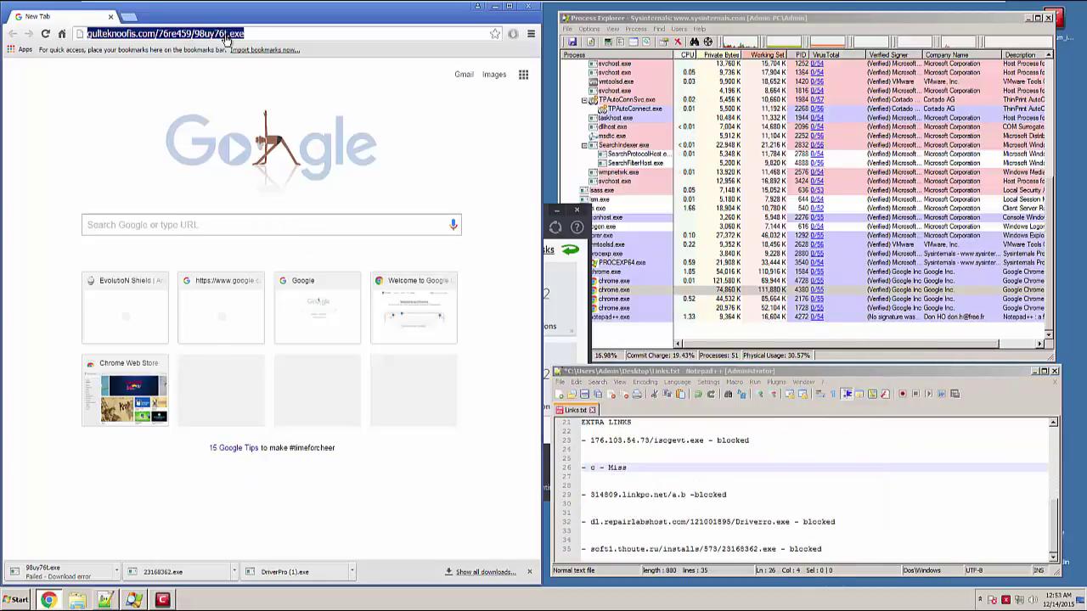
click(725, 507)
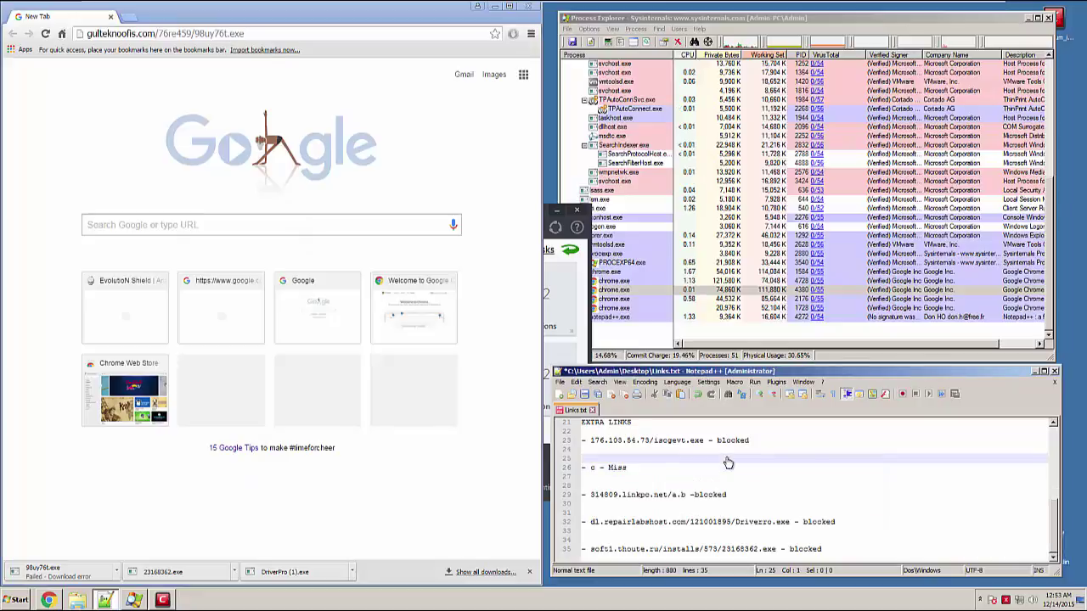
key(ctrl+z)
click(147, 34)
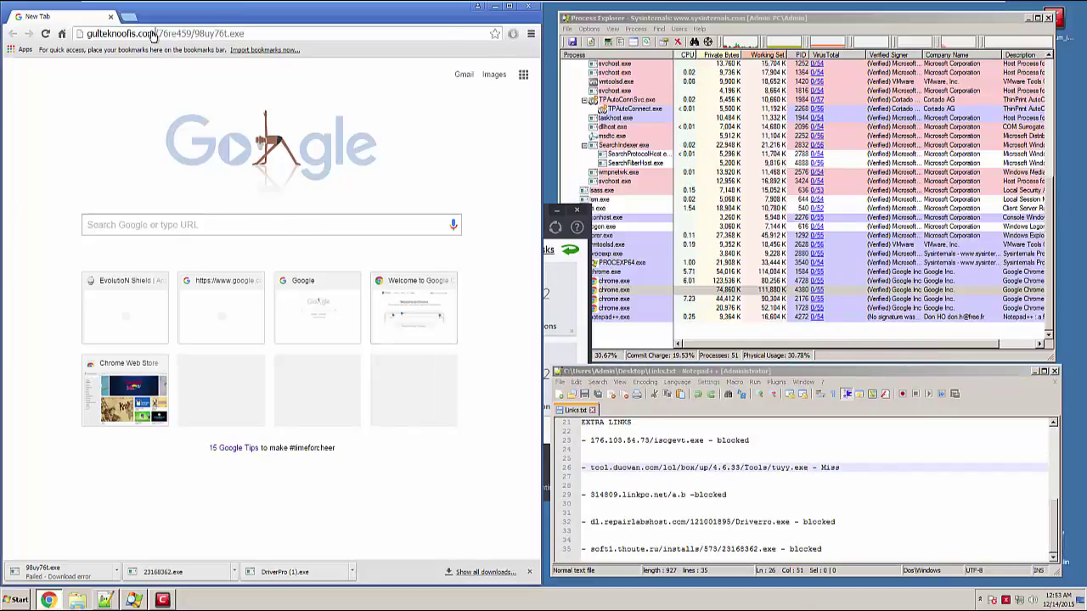
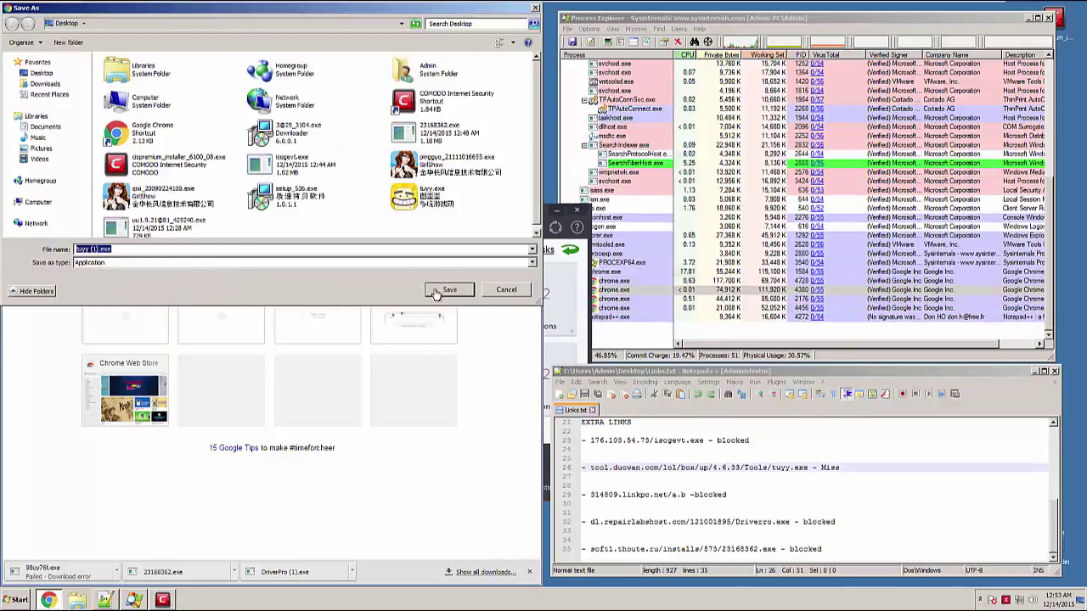
click(514, 290)
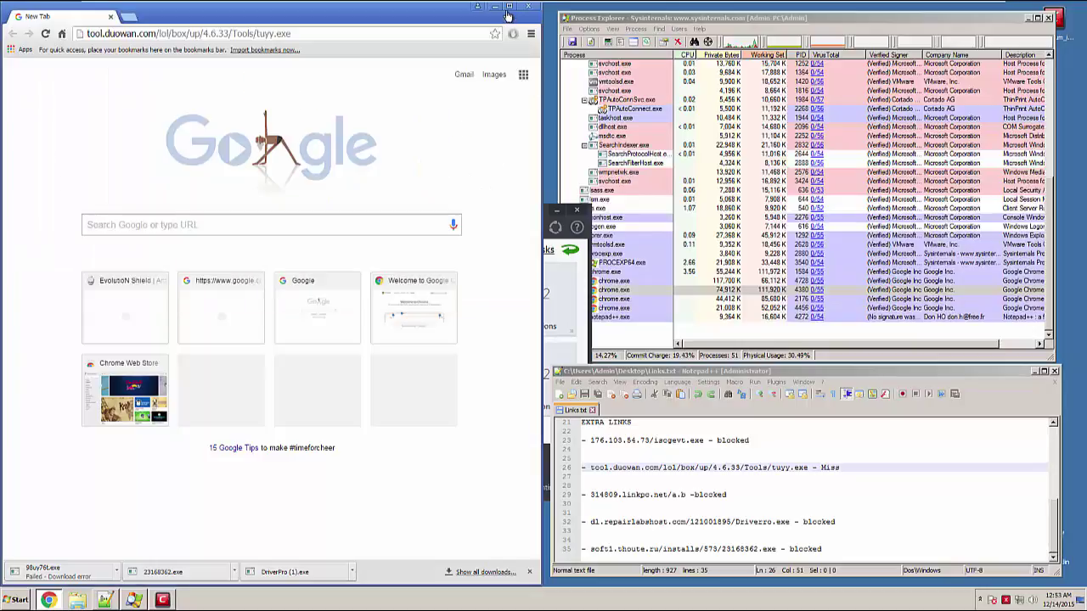
- Move Chrome off the desktop icons, delete DriverPro.exe, DriverPro (1).exe and 23168362.exe, skip missing items and refresh the desktop
drag(451, 15, 621, 115)
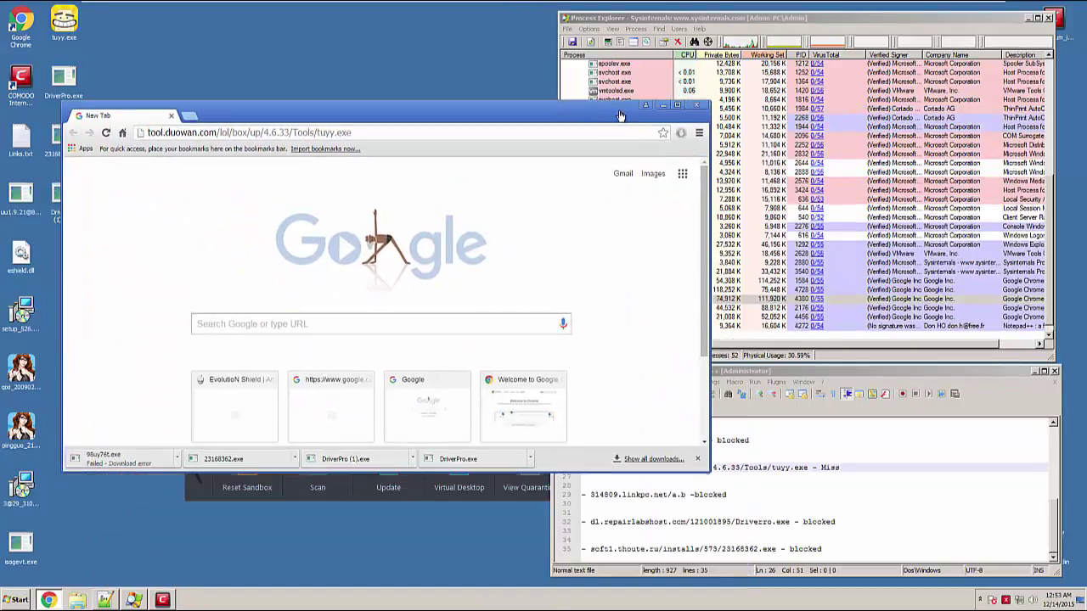
drag(536, 111, 778, 138)
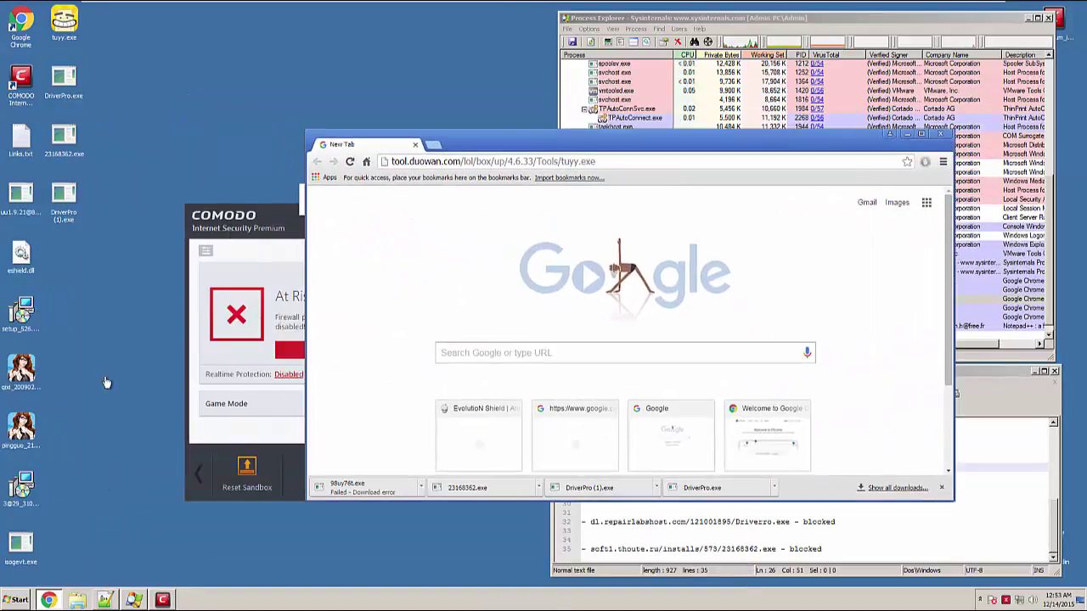
drag(116, 558, 58, 87)
key(Delete)
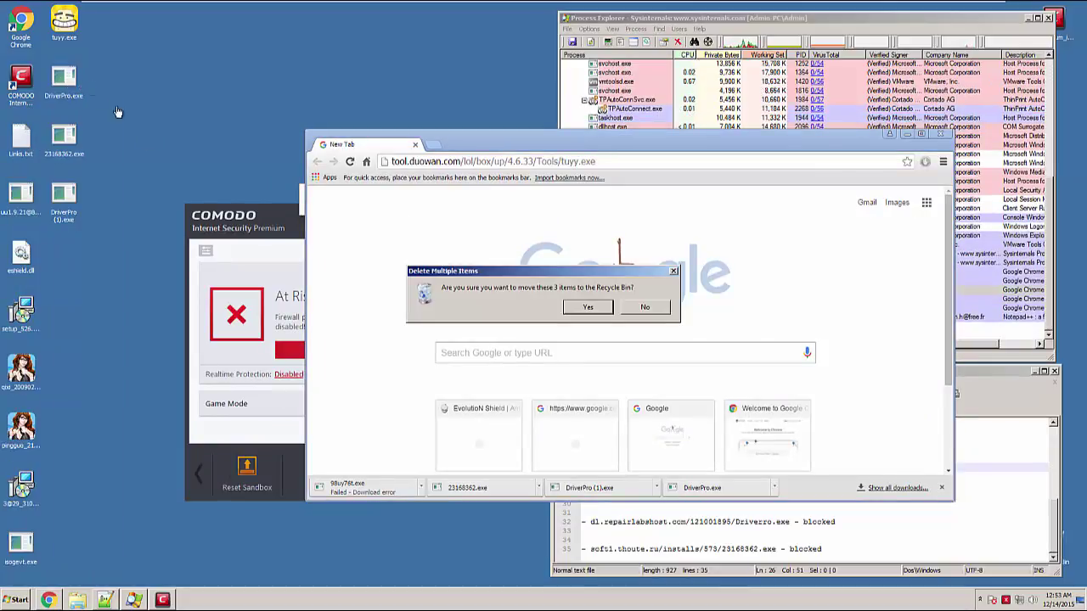
click(598, 319)
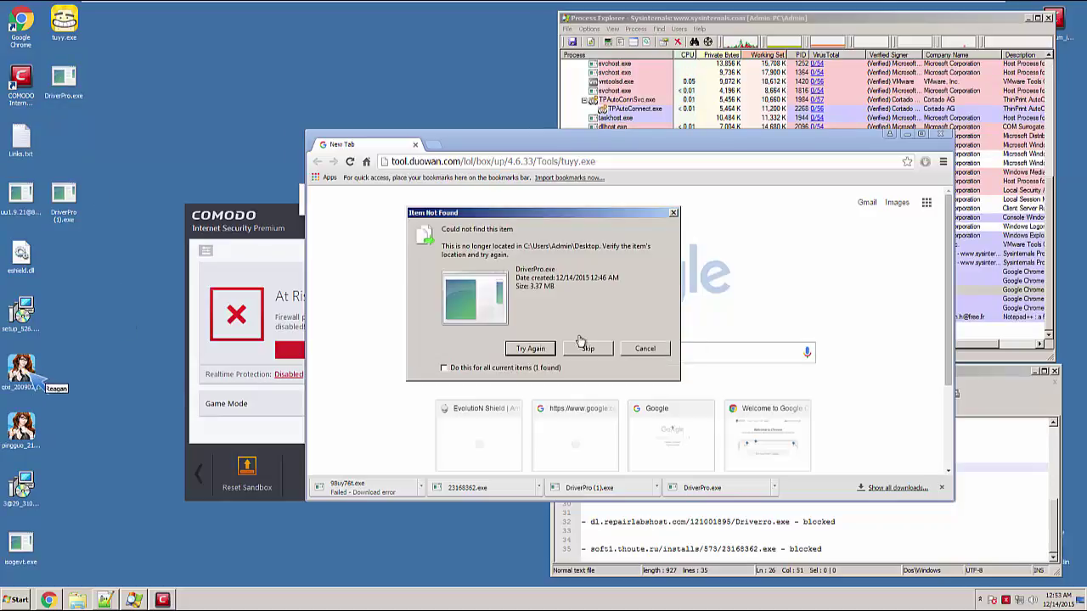
click(531, 349)
click(588, 348)
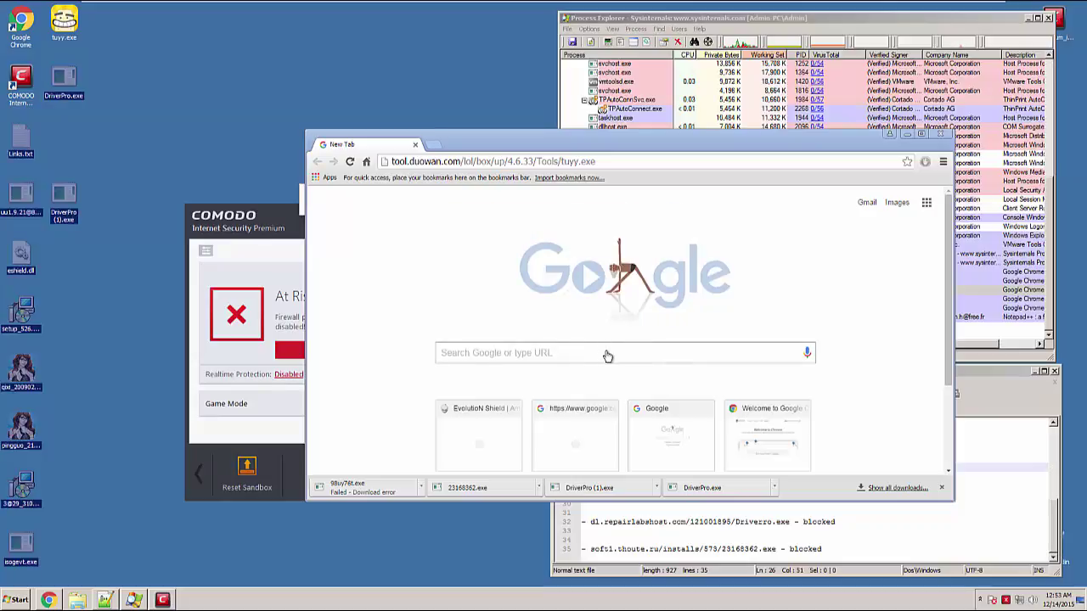
right_click(96, 274)
click(110, 294)
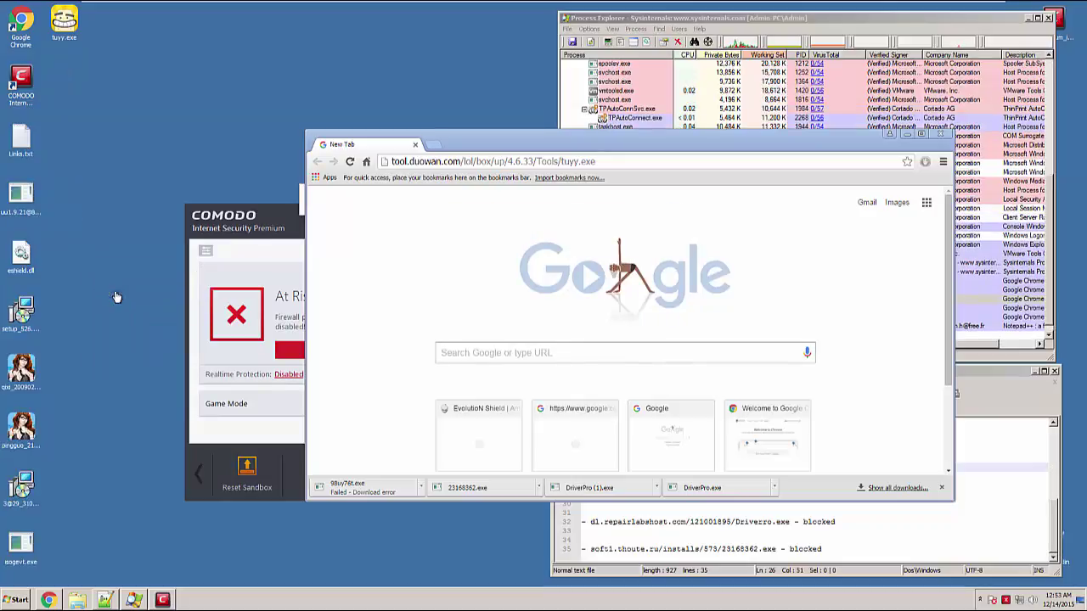
- Delete the five downloaded samples below eshield.dll on the desktop, from the setup_526 file through isogevt.exe
right_click(113, 290)
click(102, 286)
drag(76, 566, 78, 292)
key(Delete)
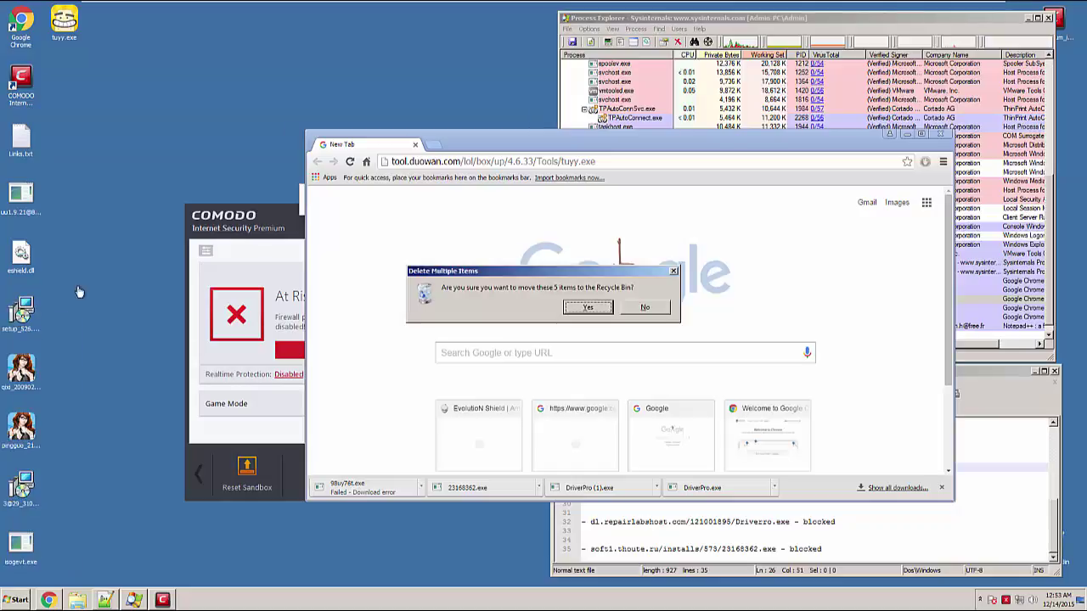
key(Return)
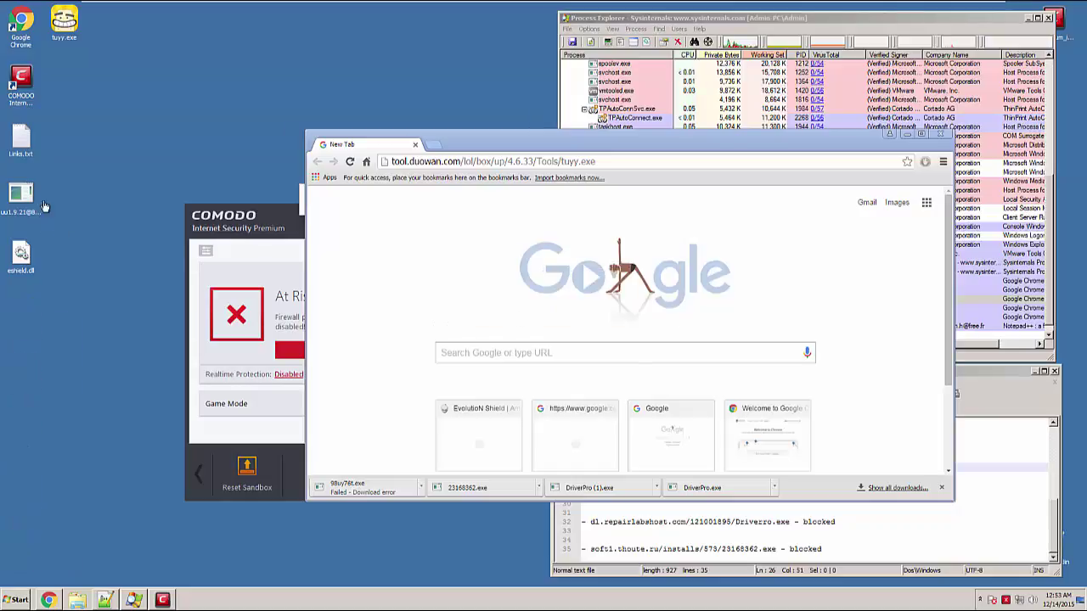
- Delete tuyy.exe and the uu1.9.21 file from the desktop, and place eshield.dll directly below Links.txt
drag(45, 206, 70, 75)
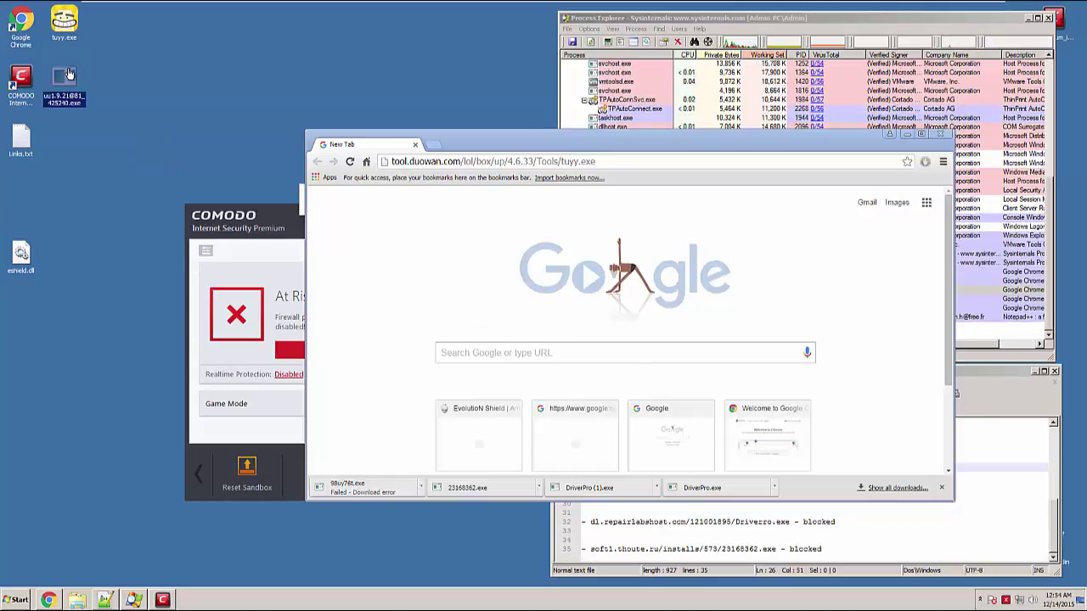
drag(126, 151, 44, 5)
key(Delete)
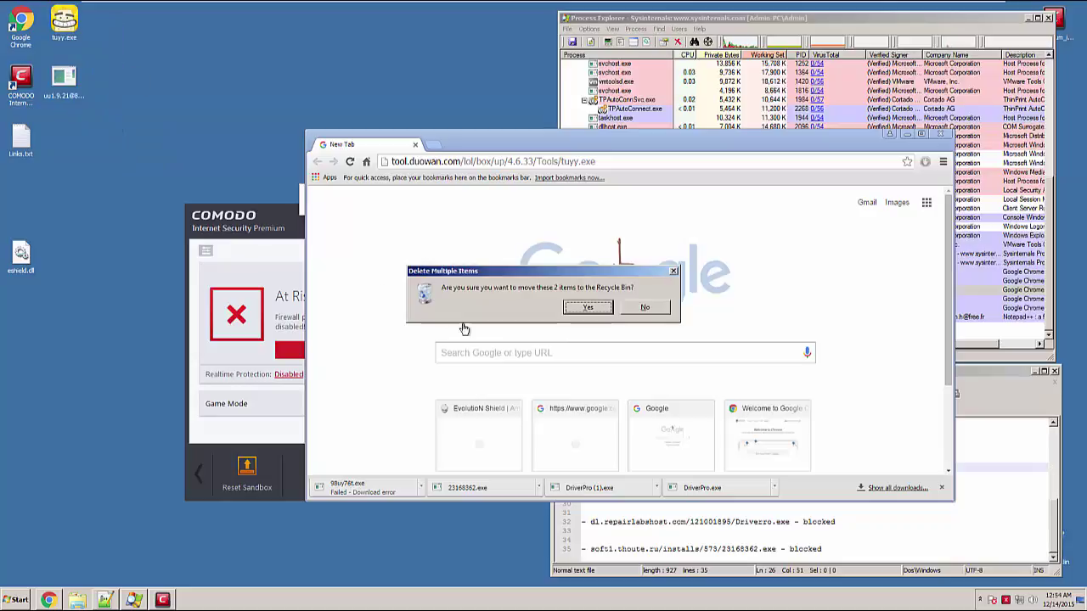
click(574, 308)
click(26, 255)
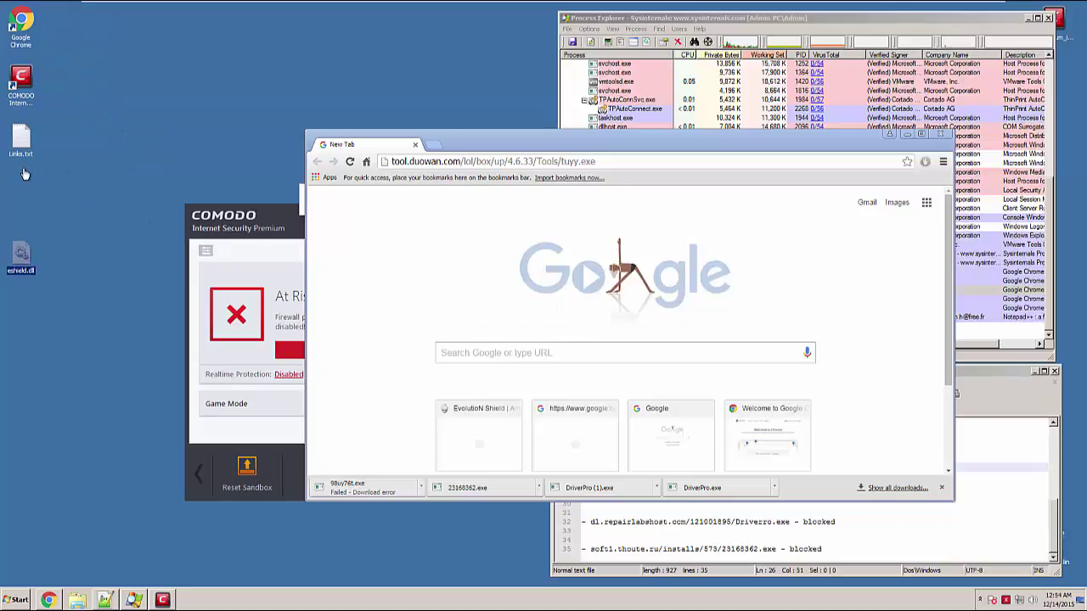
click(21, 199)
- Reposition Chrome, open imaginecomputing.info/pony/run.exe and save run.exe to the Desktop
drag(522, 146, 370, 170)
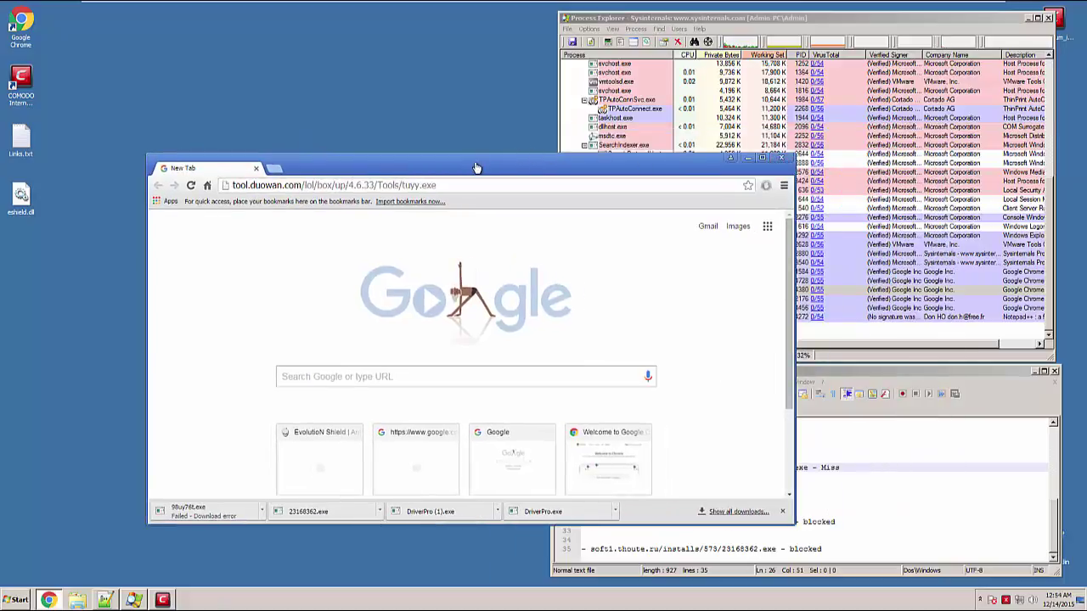
drag(475, 170, 494, 151)
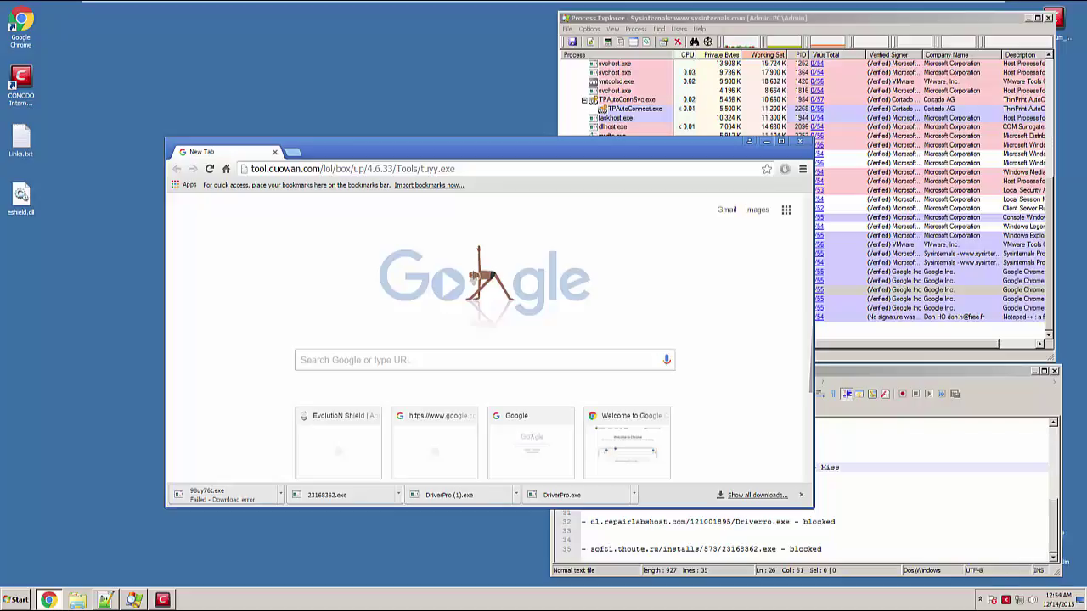
click(532, 360)
text(imaginecomputing.info/pony/run.exe)
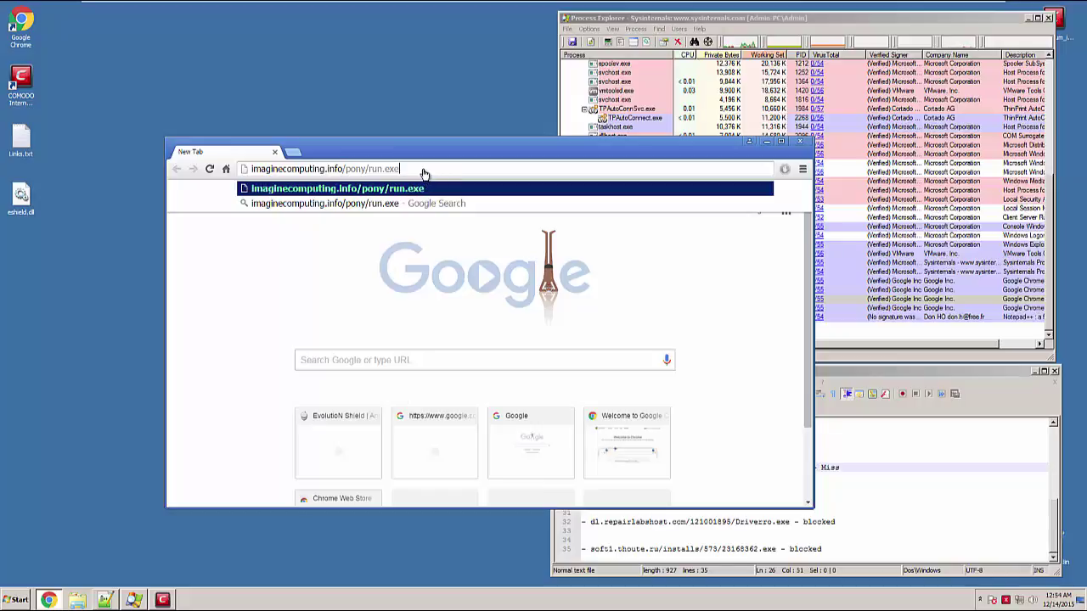
key(Return)
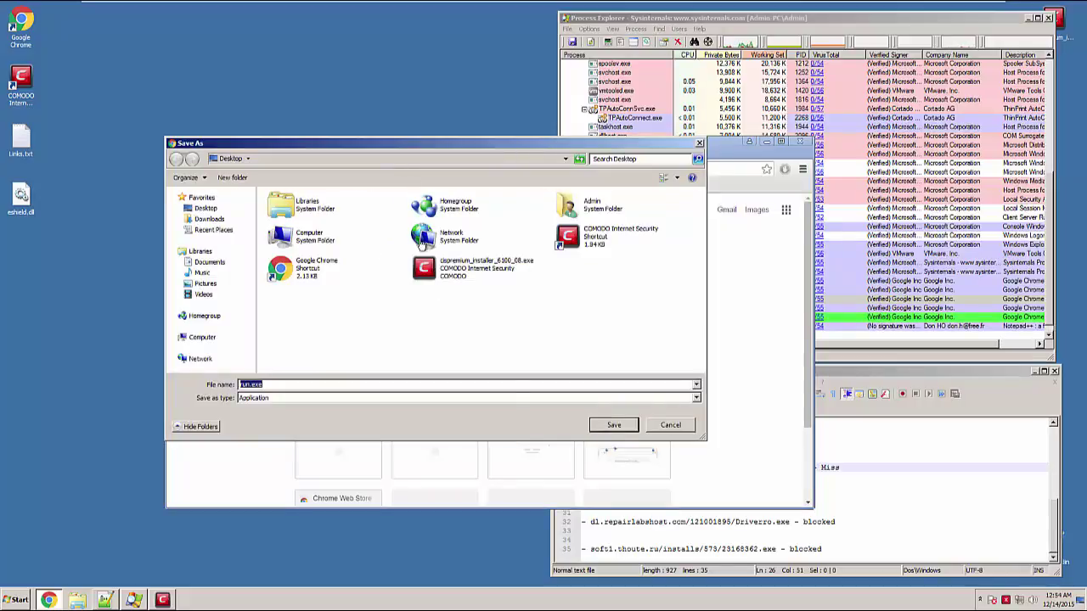
click(616, 424)
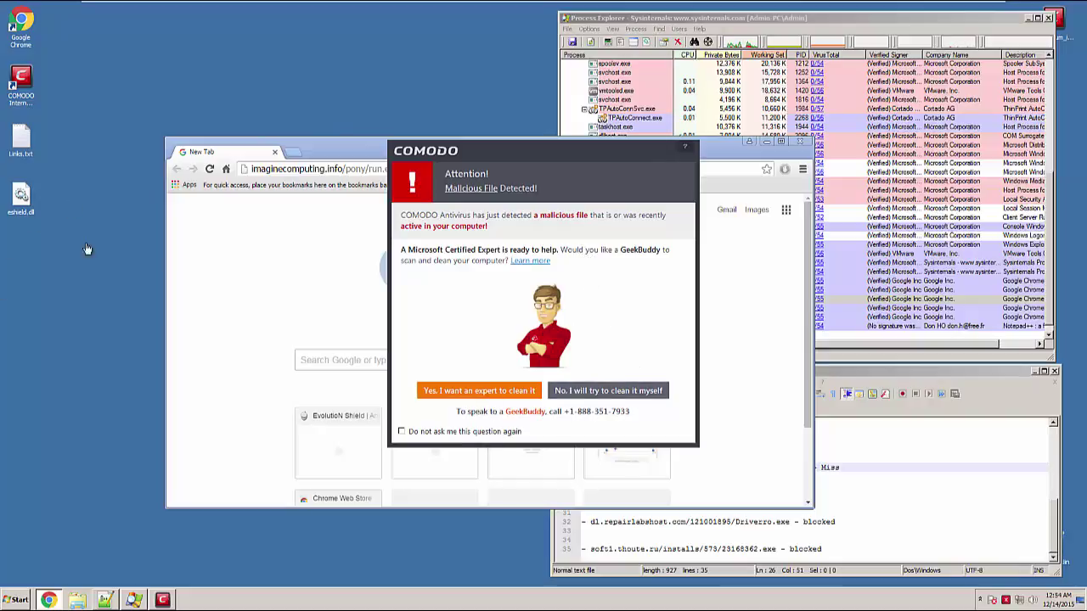
- Decline COMODO's expert cleaning offer with "Do not ask me this question again" enabled, and clean both antivirus detections from the run.exe download
click(466, 433)
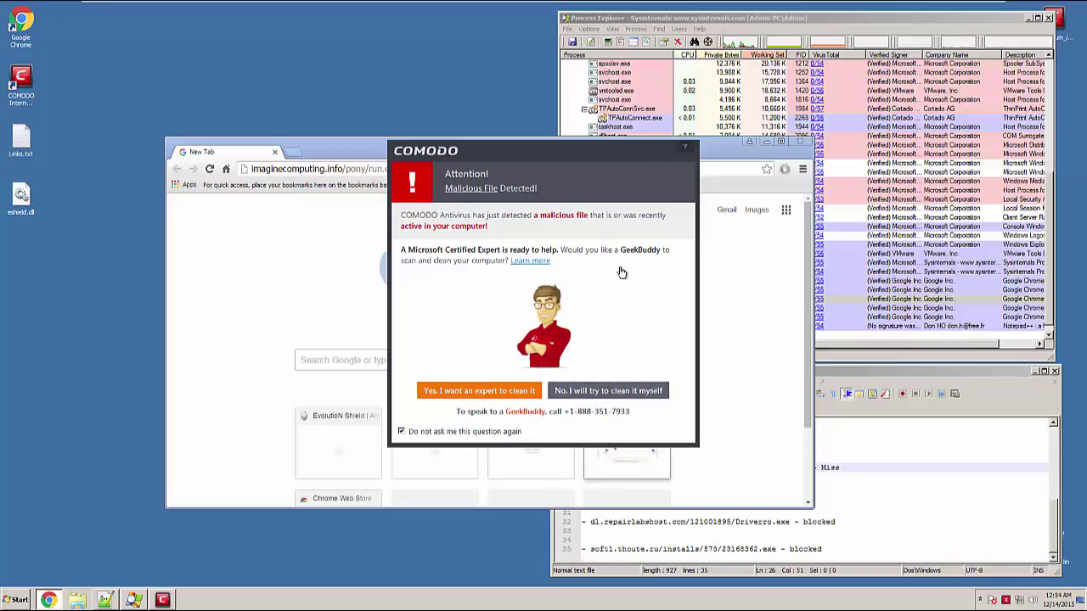
click(598, 393)
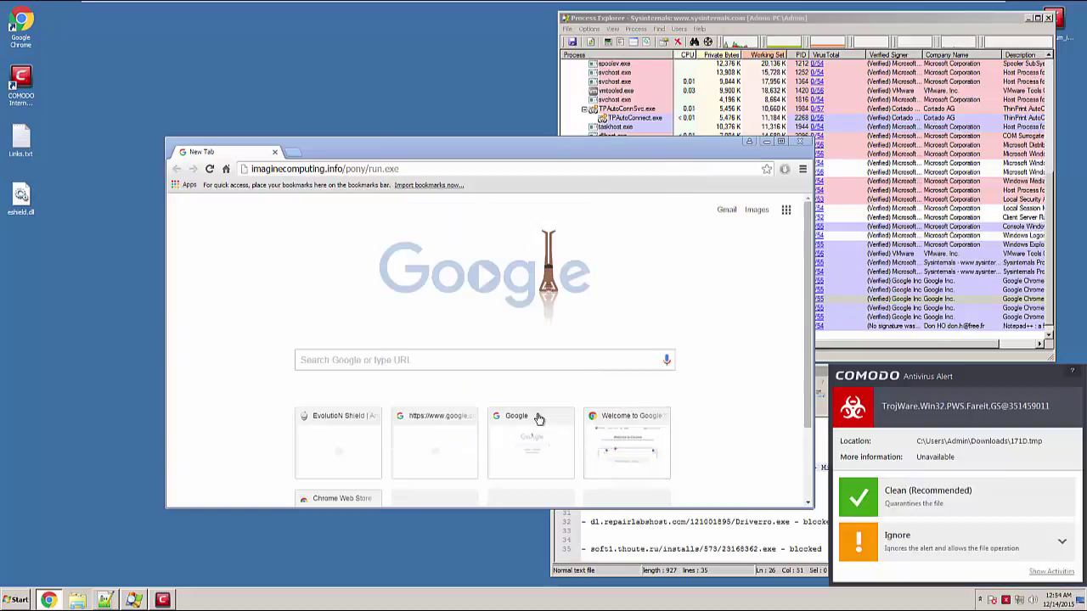
click(938, 507)
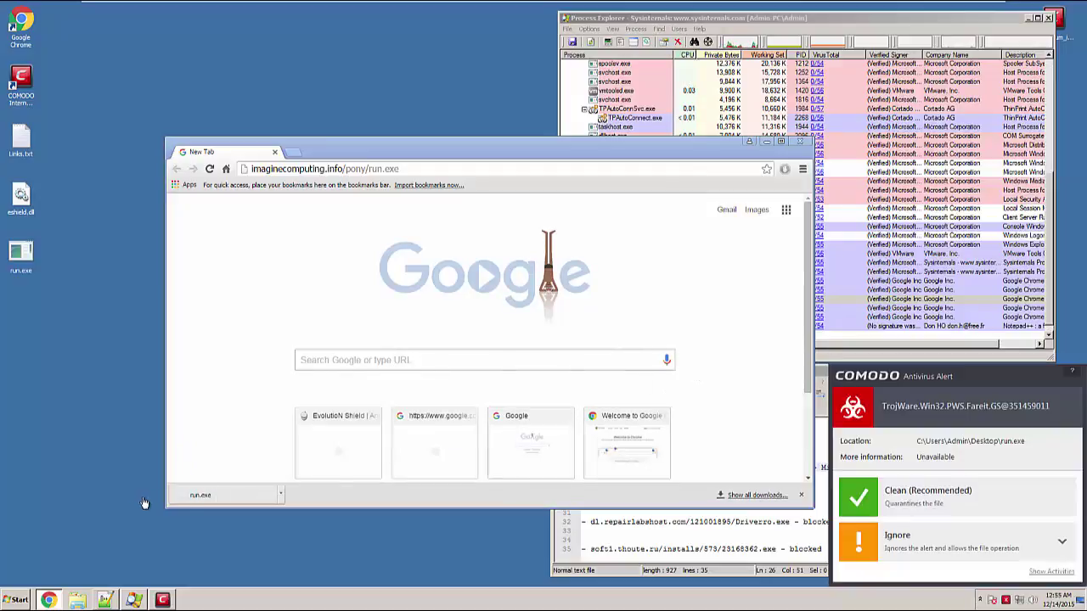
click(885, 501)
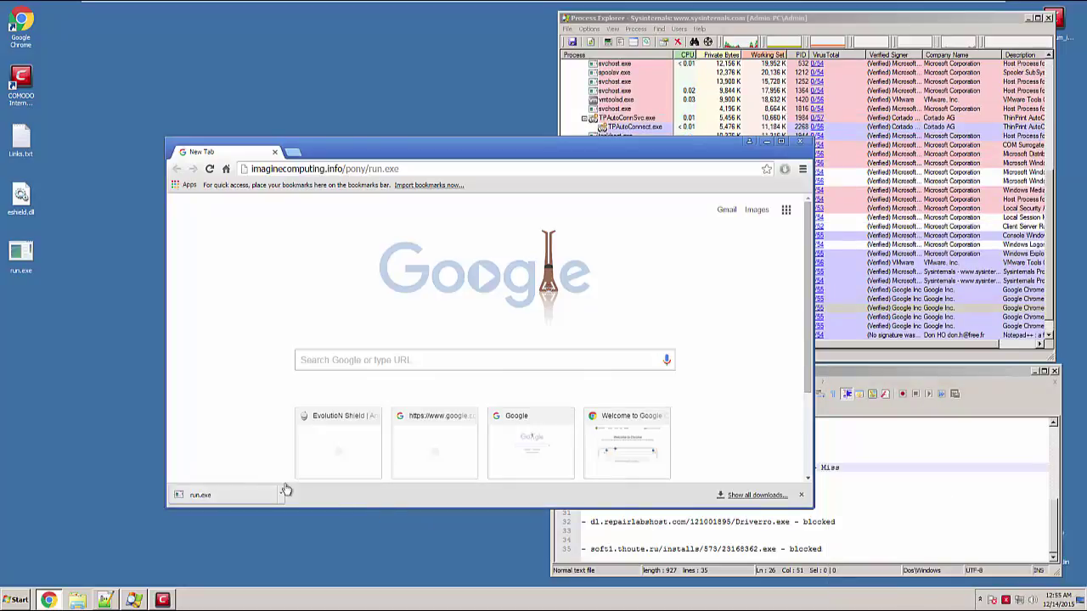
- Close Chrome and the Links.txt editor, and arrange COMODO and Process Explorer so both remain visible on the desktop
click(802, 142)
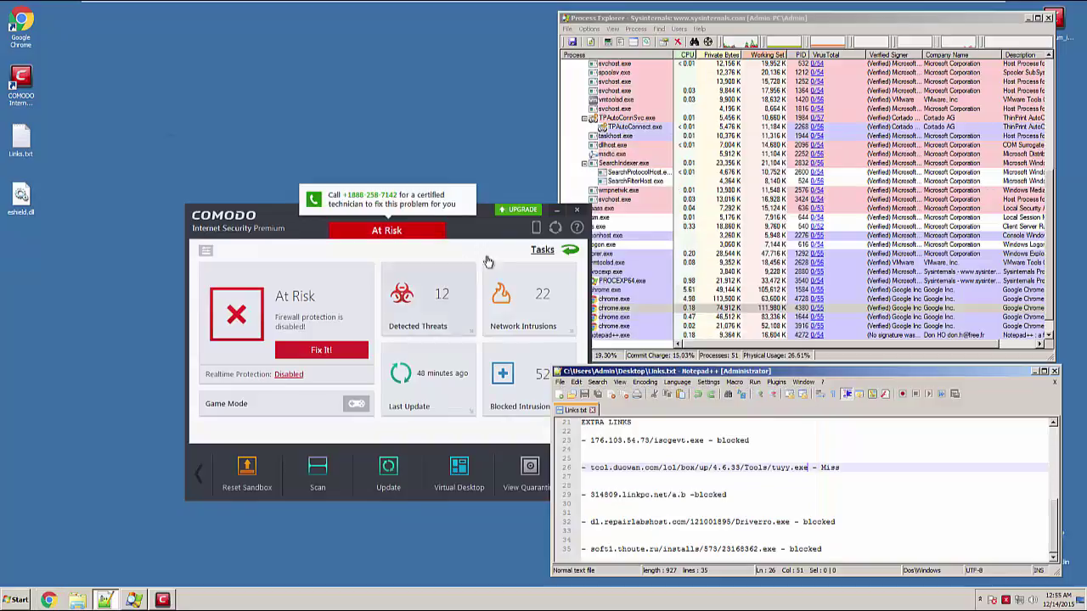
click(488, 243)
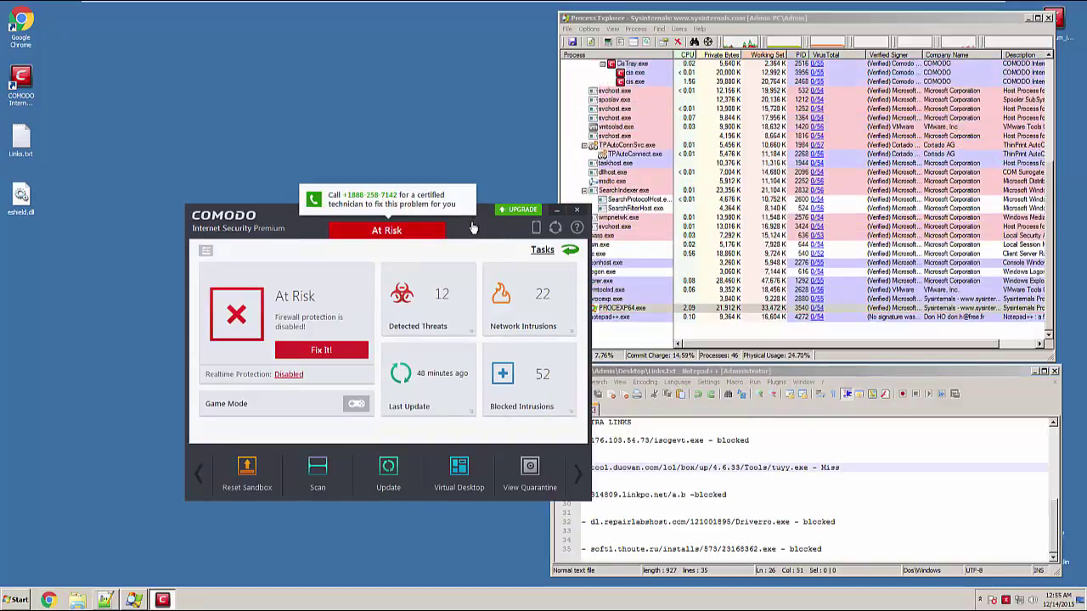
drag(487, 213, 444, 51)
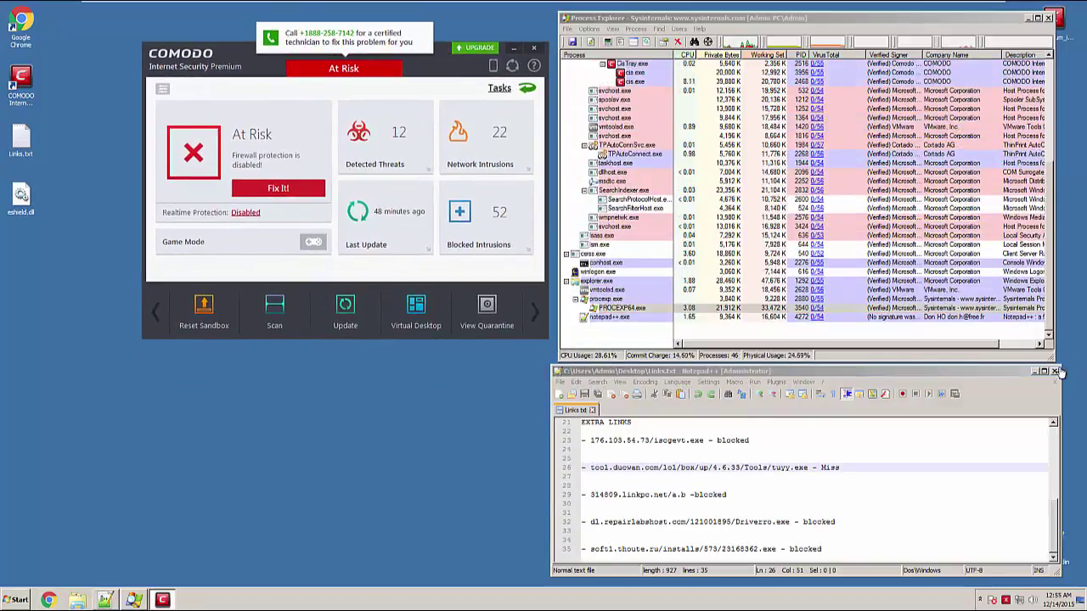
click(1055, 371)
drag(859, 24, 824, 184)
click(596, 188)
mouse_move(556, 188)
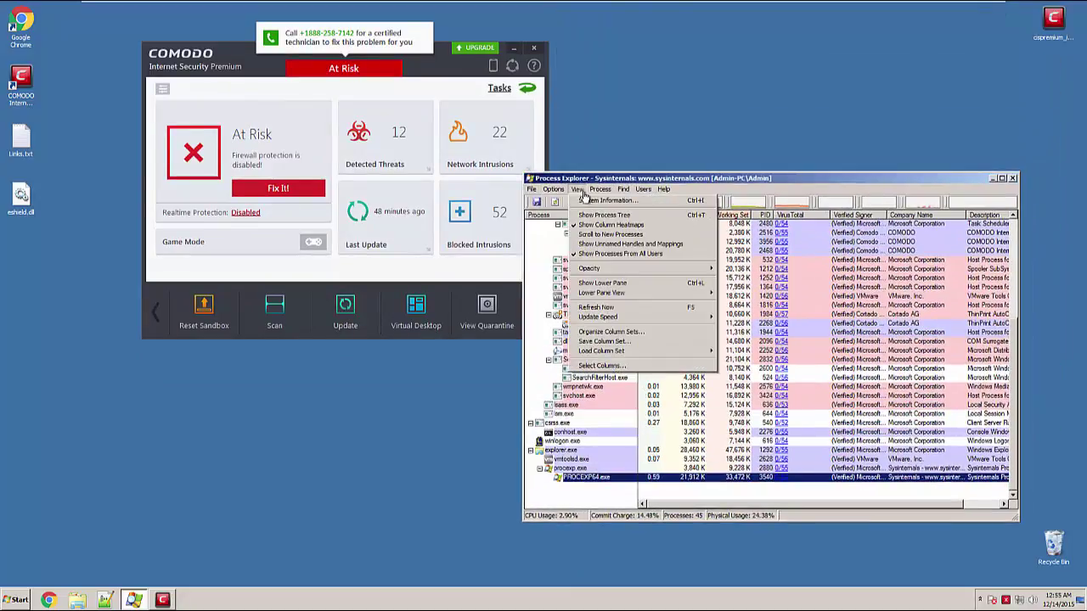
mouse_move(652, 194)
click(578, 191)
click(602, 189)
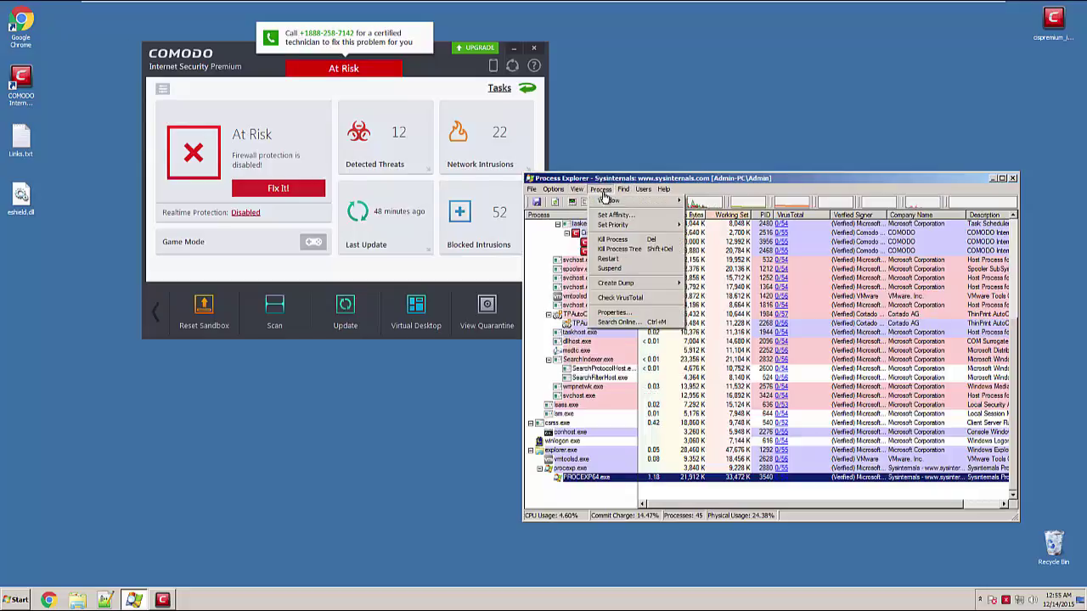
click(603, 193)
click(602, 191)
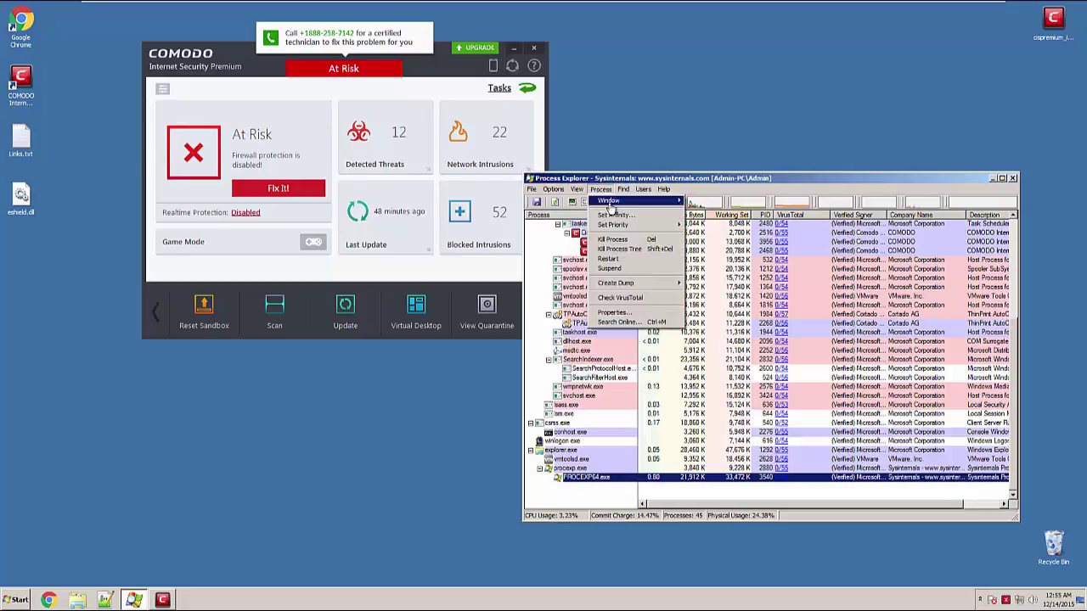
key(Escape)
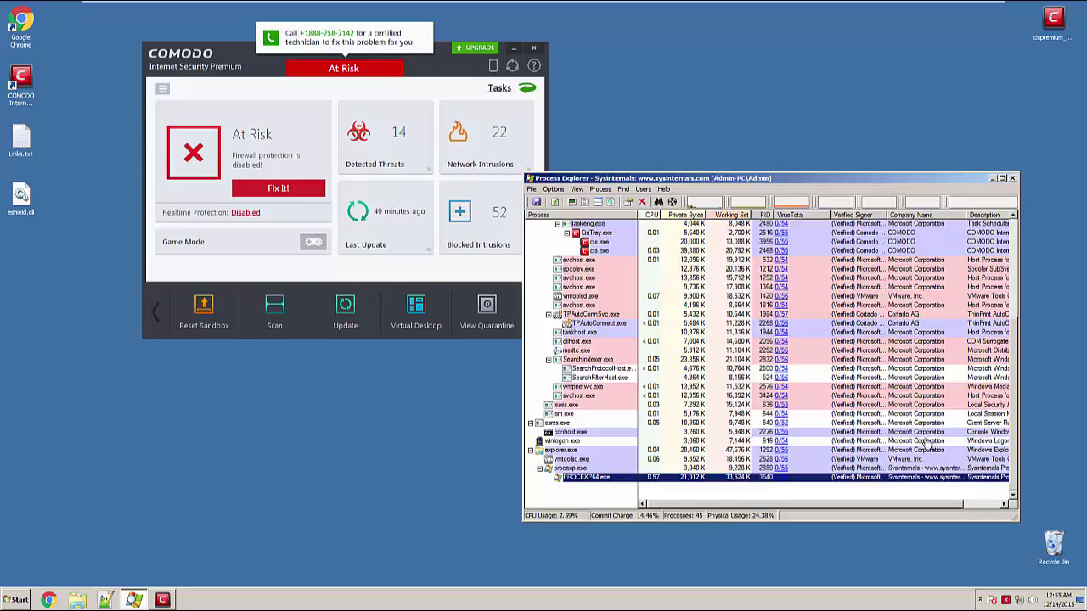
- Move eshield.dll to the empty desktop area below the COMODO window
drag(23, 202, 238, 382)
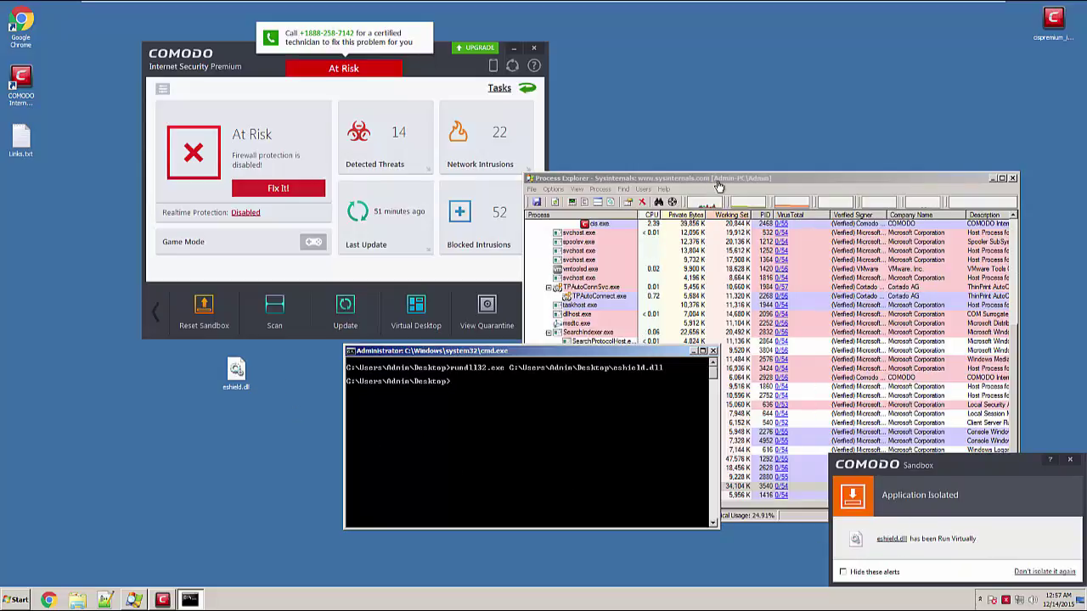
- Move Process Explorer clear of the Command Prompt and examine its process tree for anything started by eshield.dll
drag(719, 185, 760, 109)
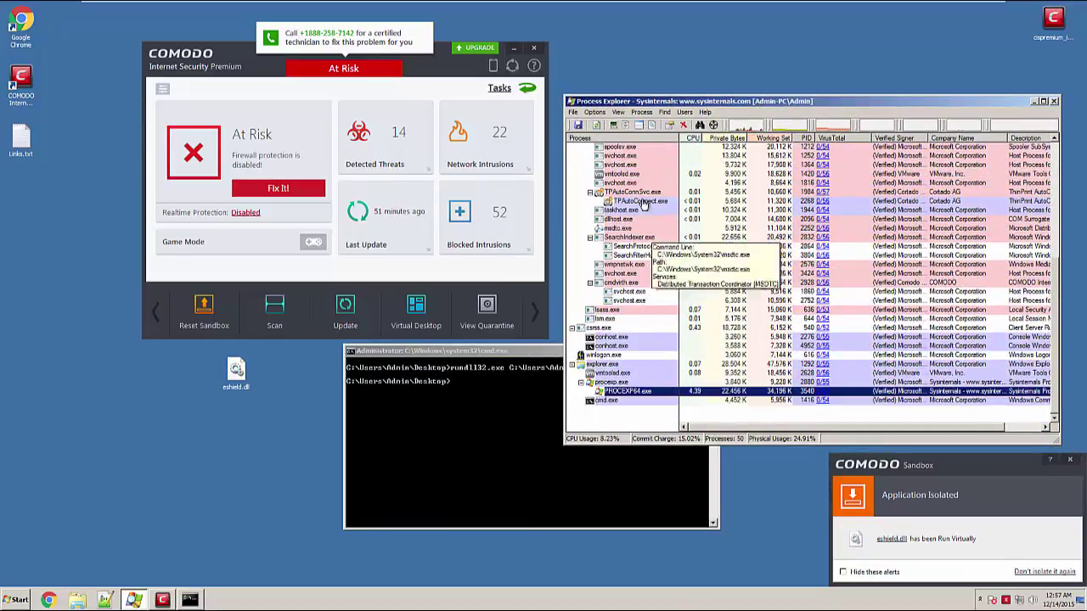
scroll(650, 254, up, 7)
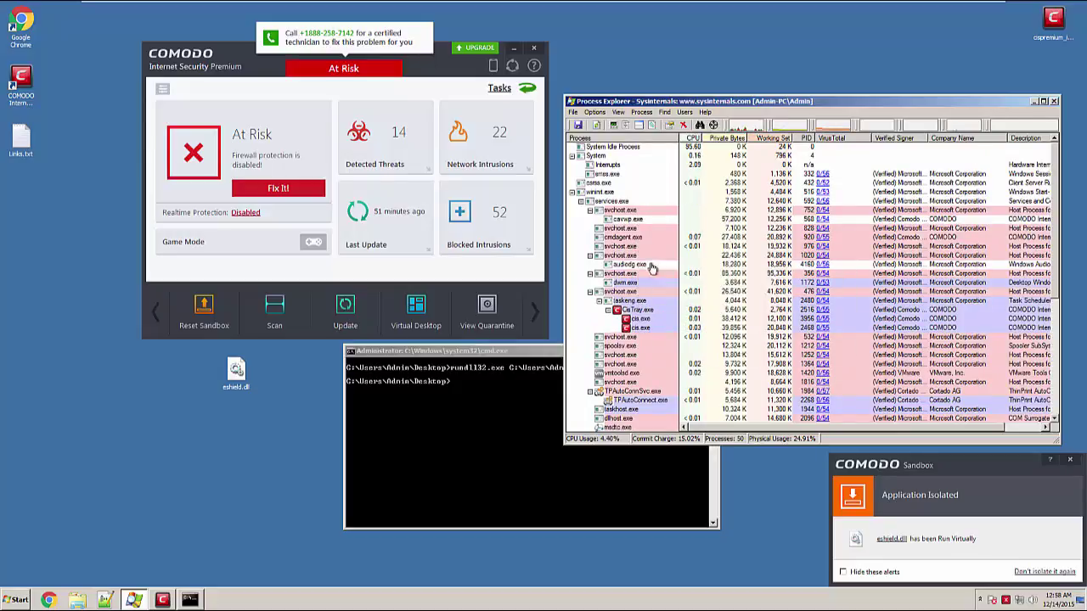
scroll(654, 263, down, 6)
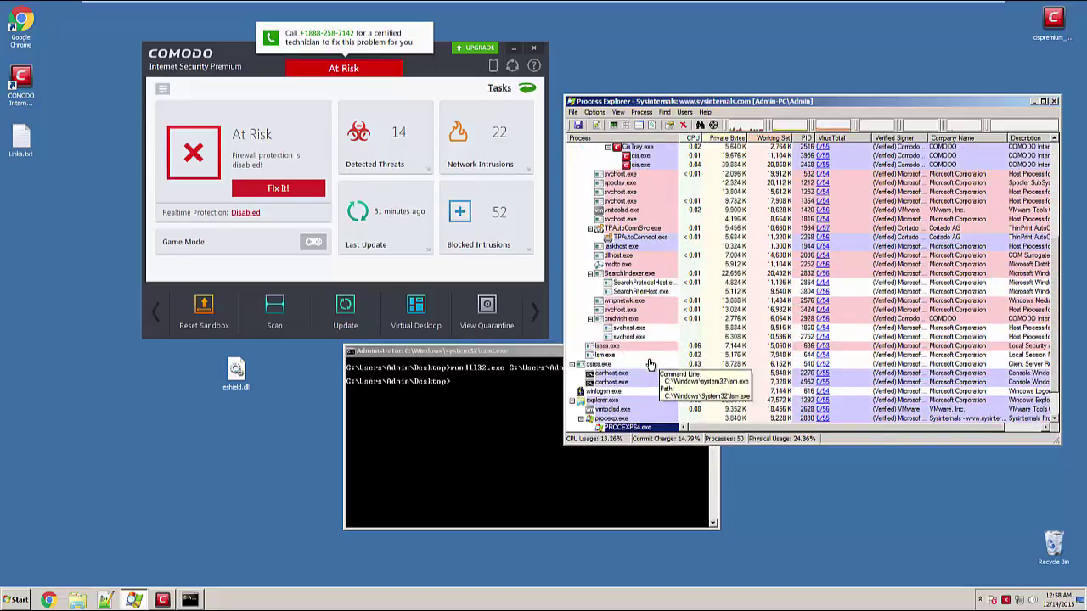
scroll(653, 373, down, 1)
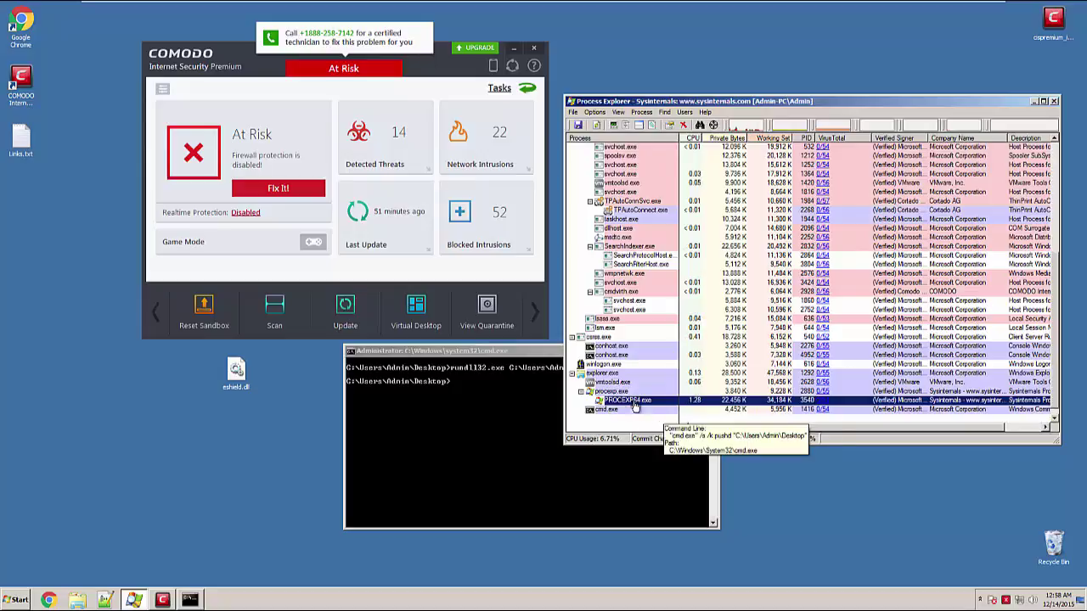
click(608, 410)
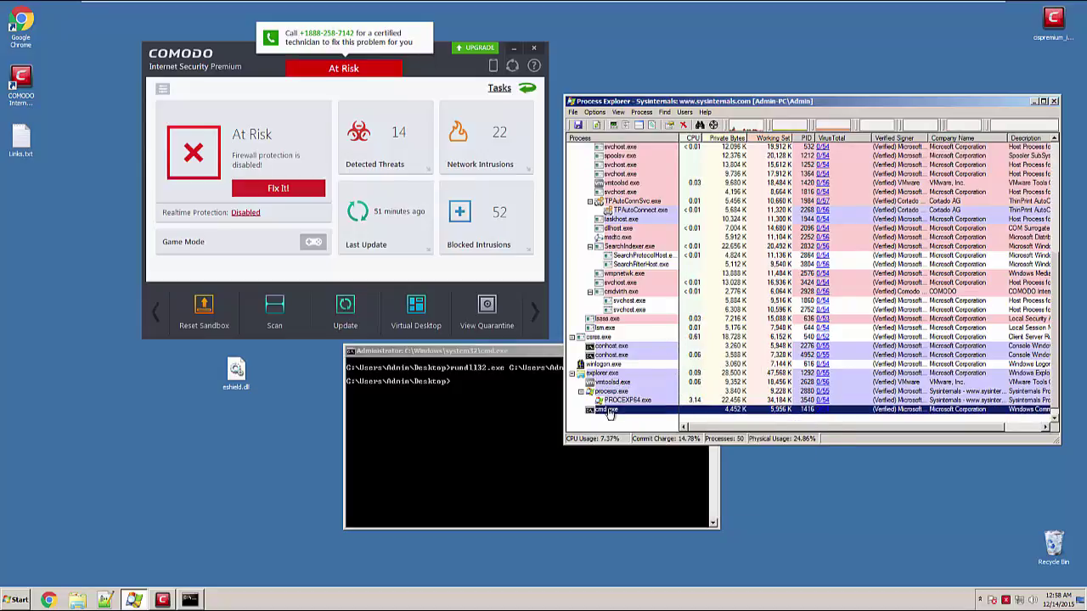
scroll(608, 410, up, 4)
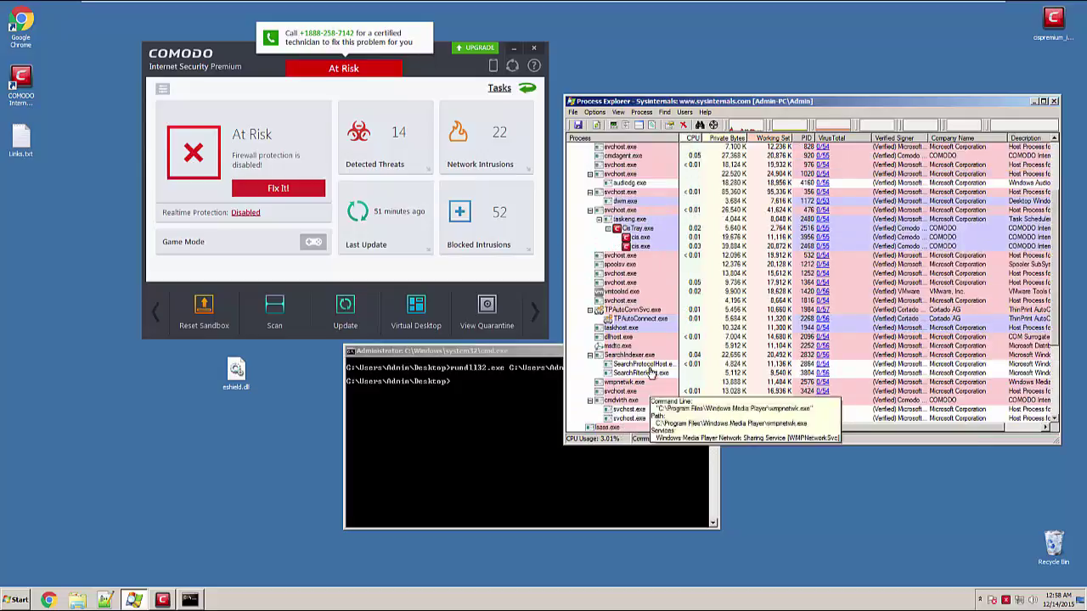
click(628, 291)
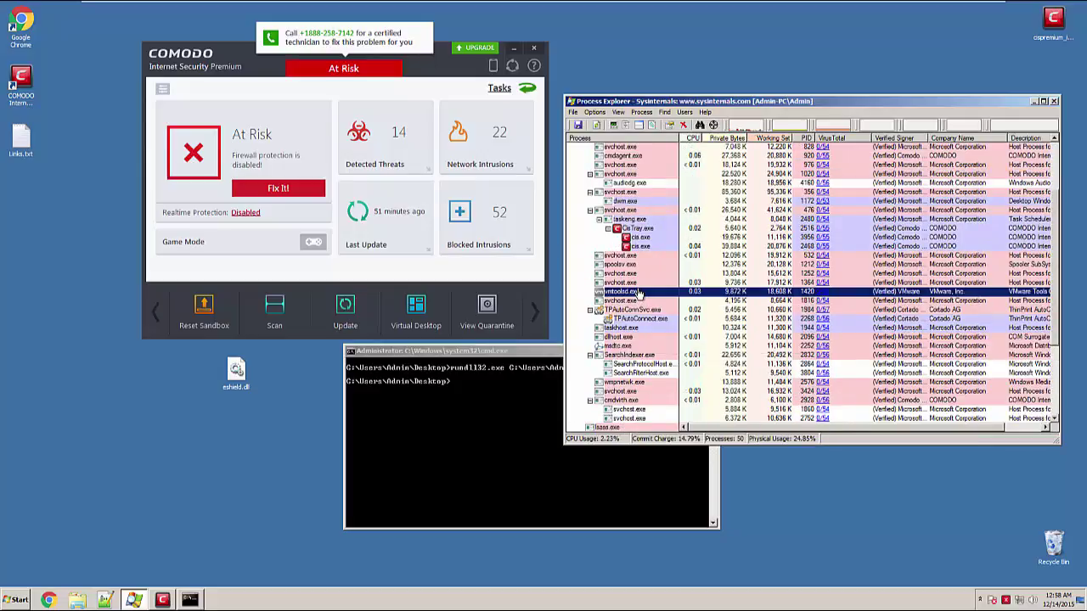
scroll(639, 293, up, 3)
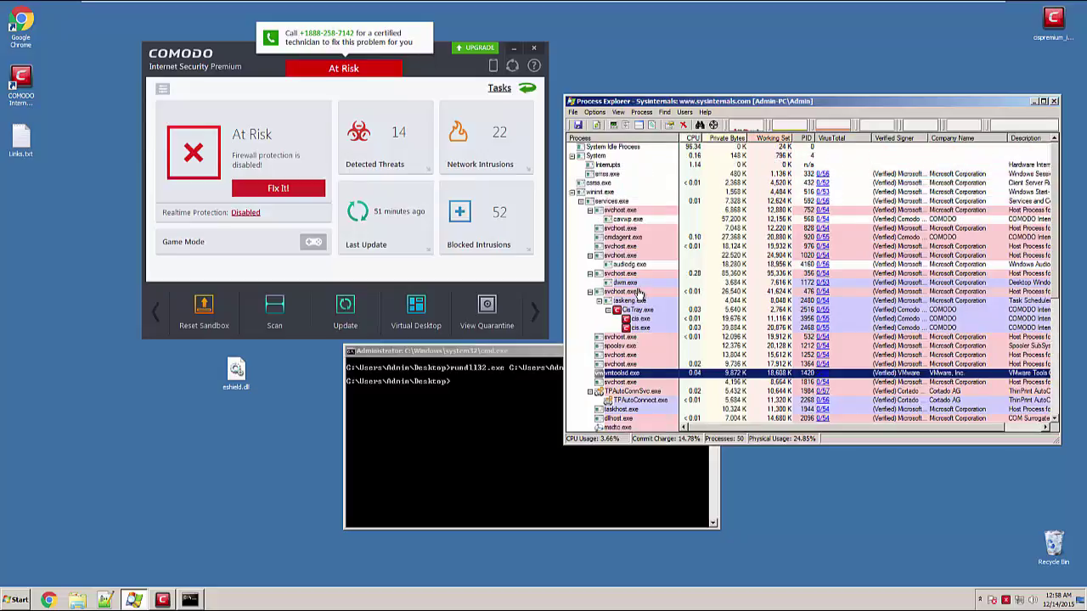
mouse_move(665, 234)
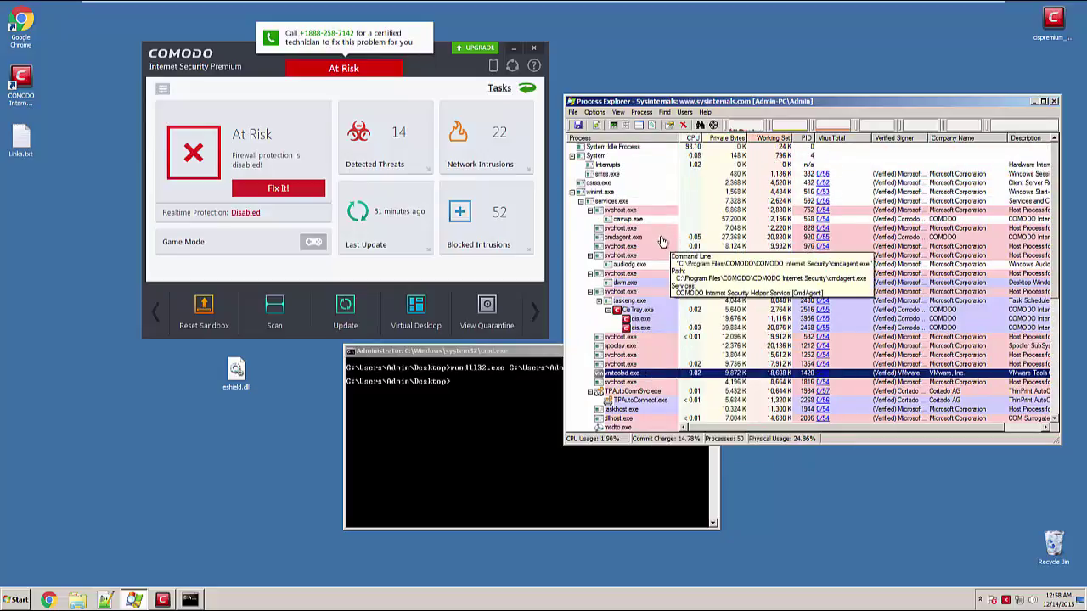
mouse_move(659, 325)
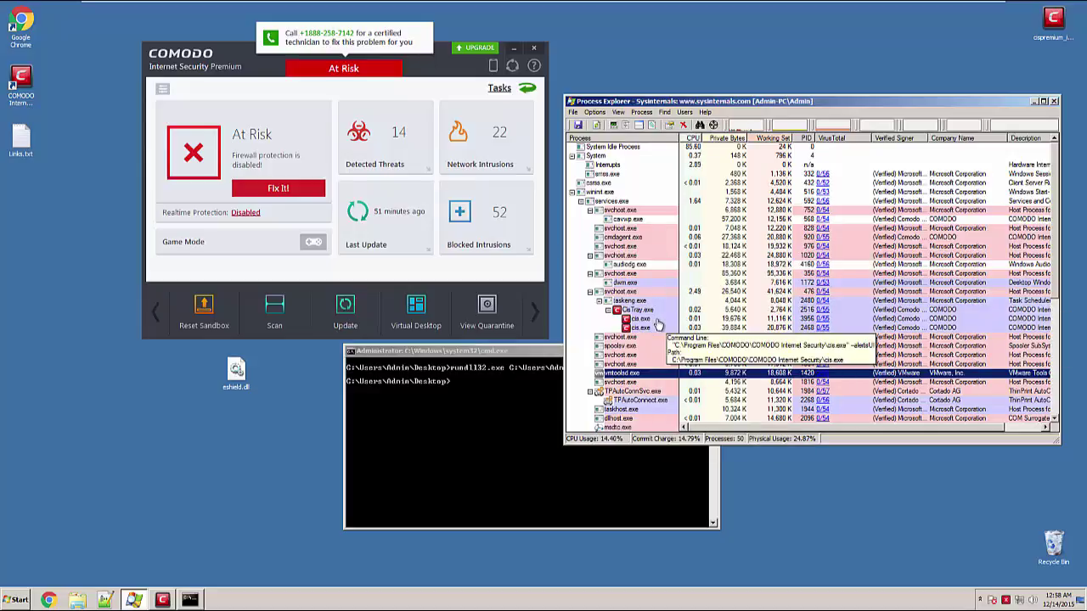
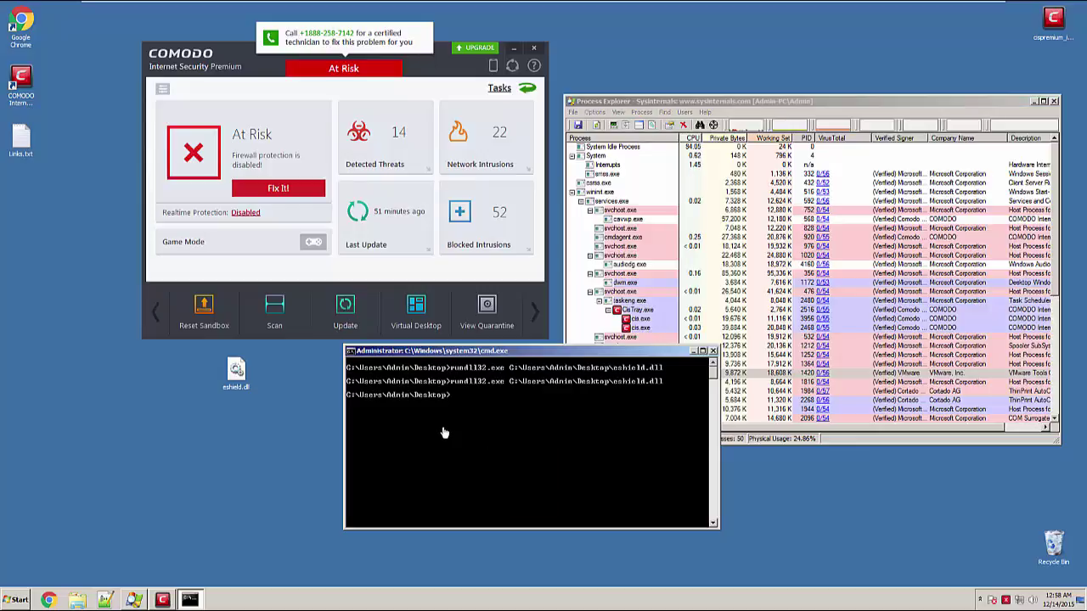
click(894, 443)
scroll(741, 308, down, 5)
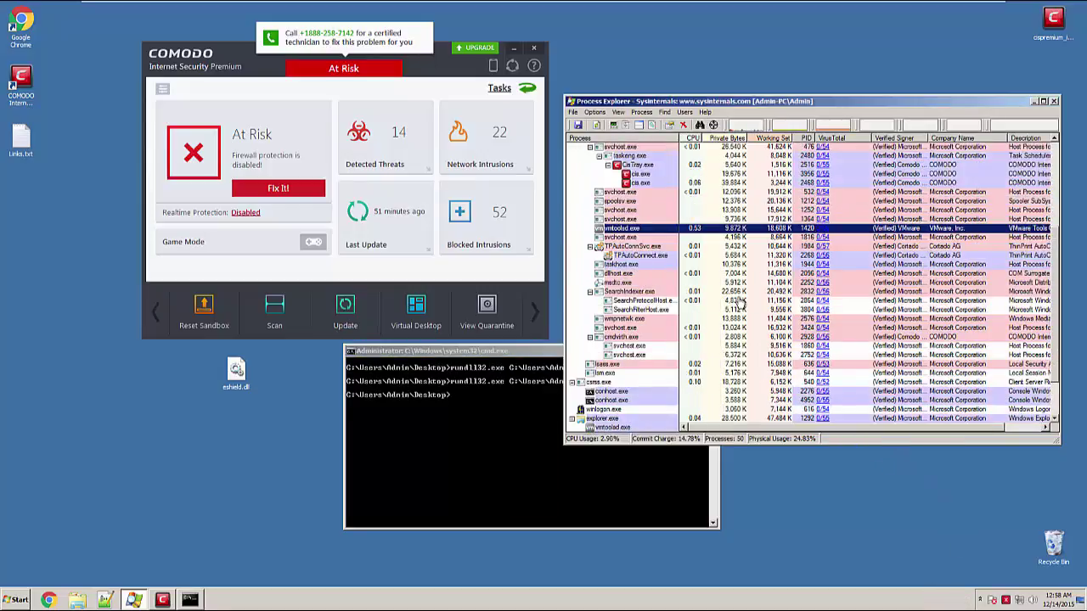
scroll(598, 377, down, 2)
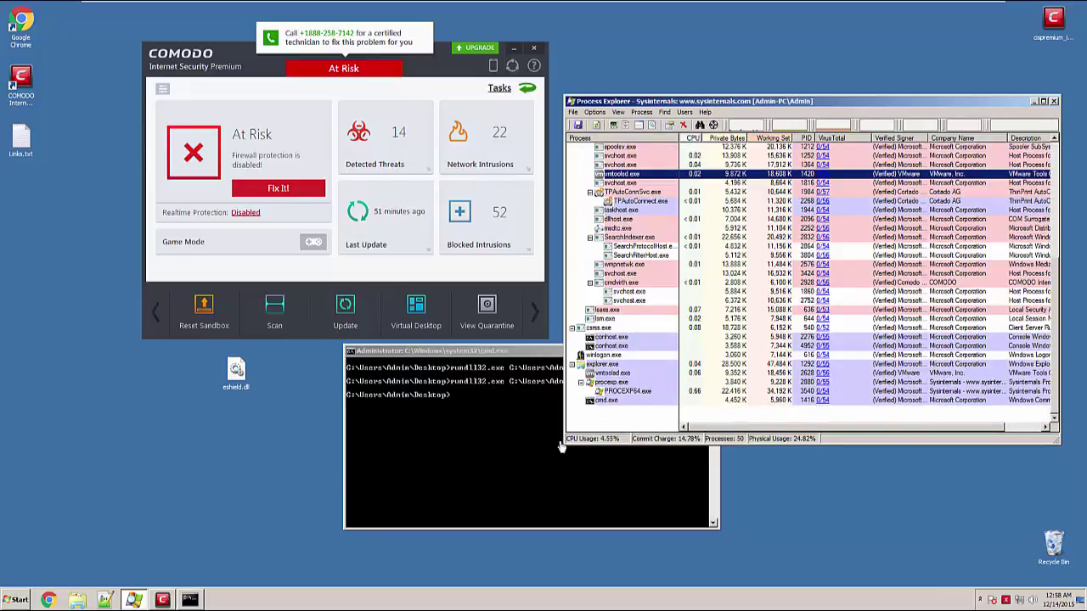
- Delete eshield.dll from the desktop and empty the Recycle Bin
click(235, 371)
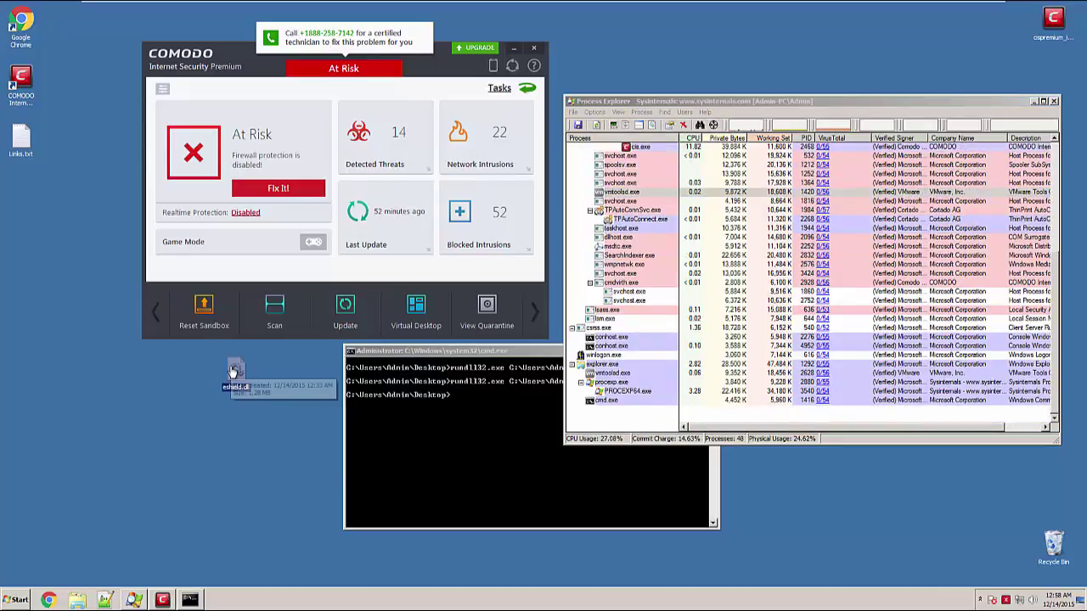
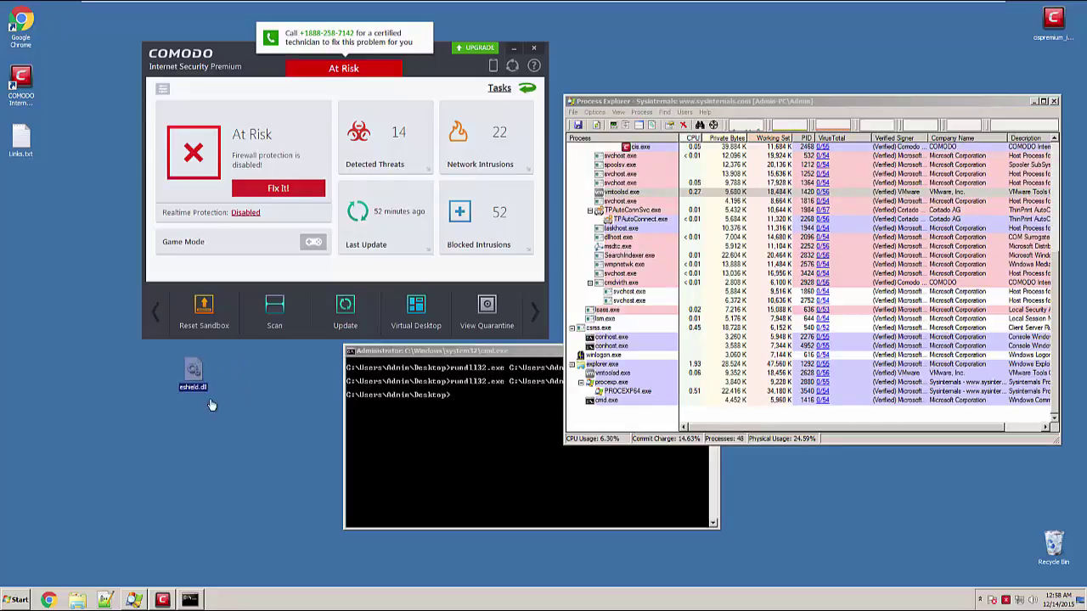
right_click(1052, 548)
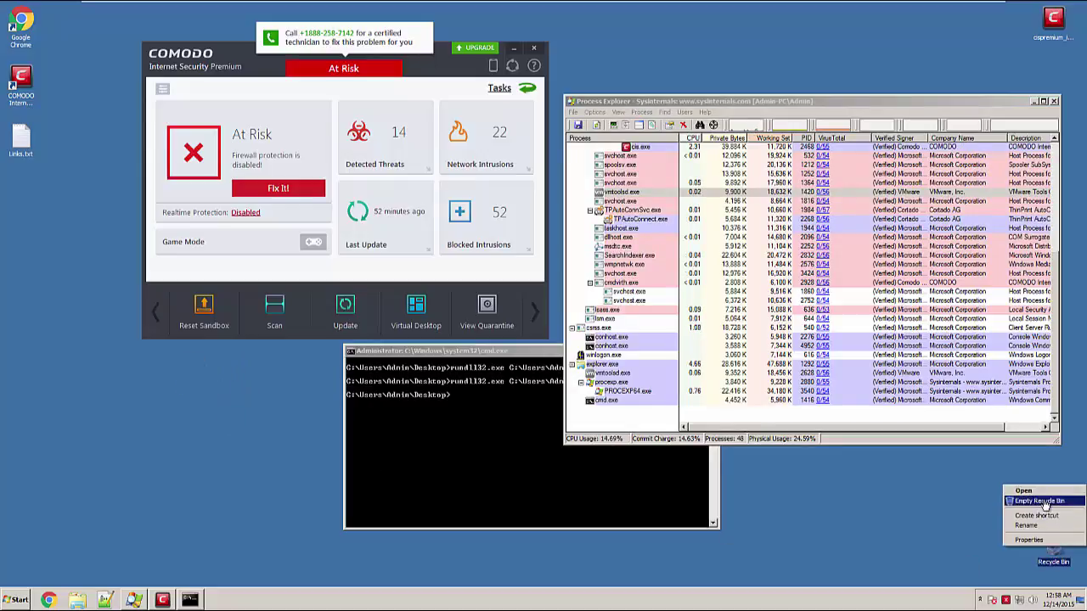
click(1043, 502)
click(588, 311)
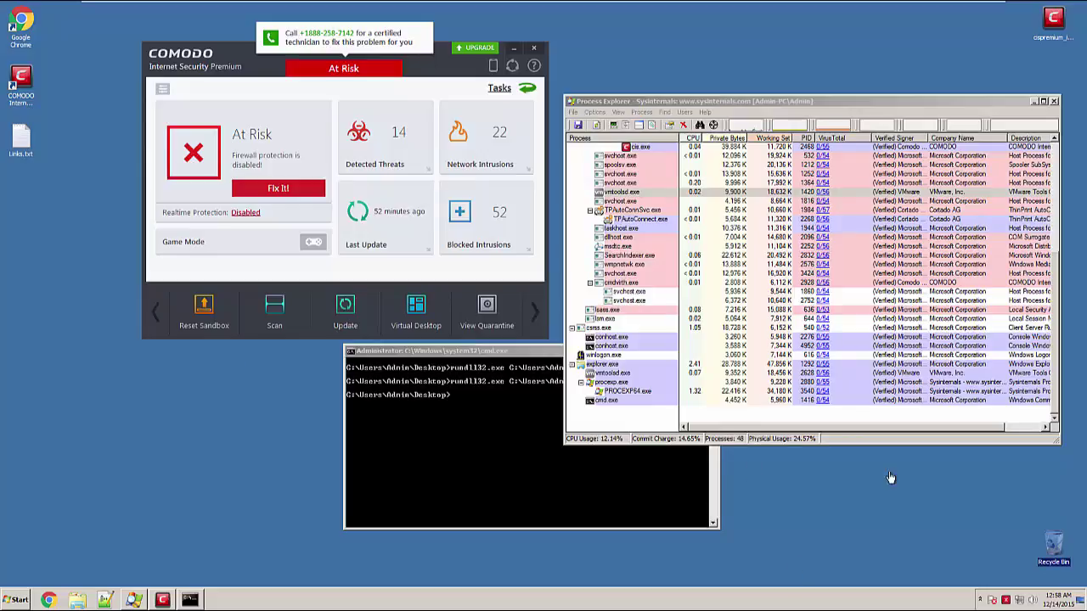
- Close the Command Prompt and reposition the COMODO and Process Explorer windows around the middle of the desktop
click(637, 498)
click(713, 350)
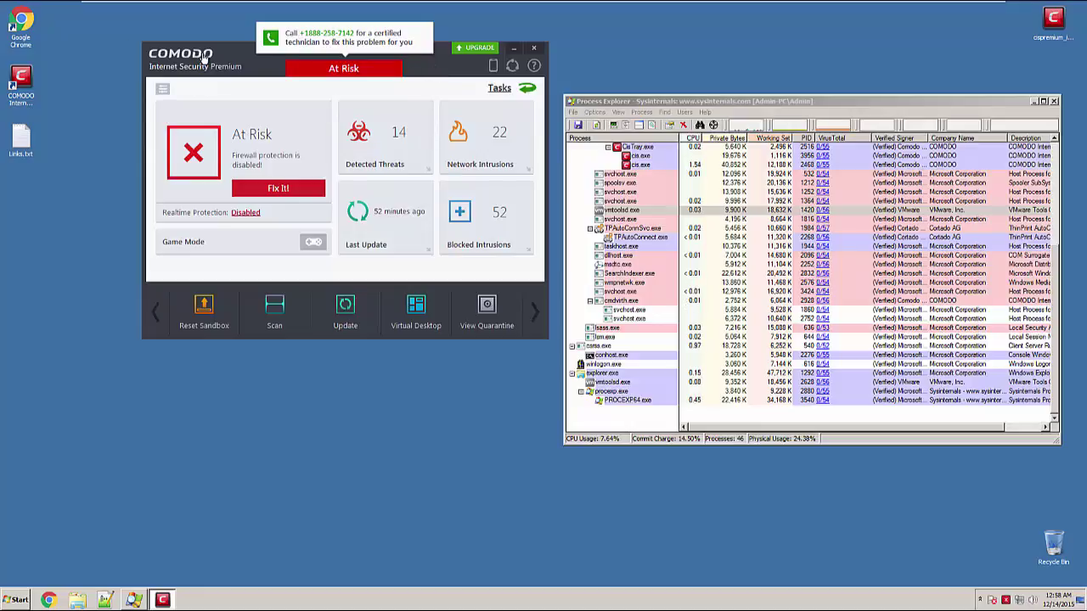
drag(204, 56, 285, 168)
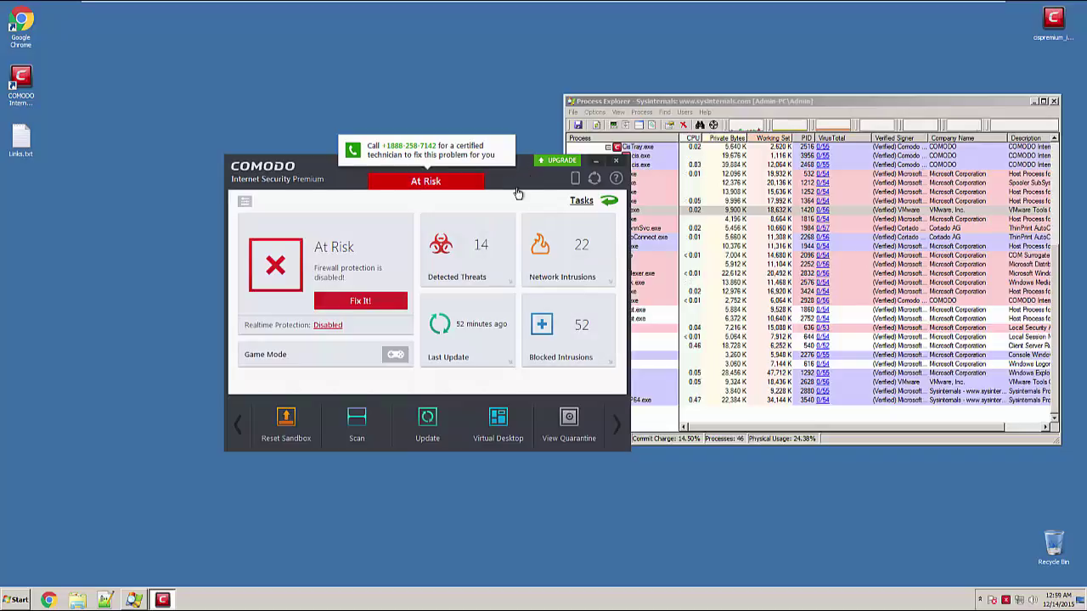
drag(293, 167, 384, 182)
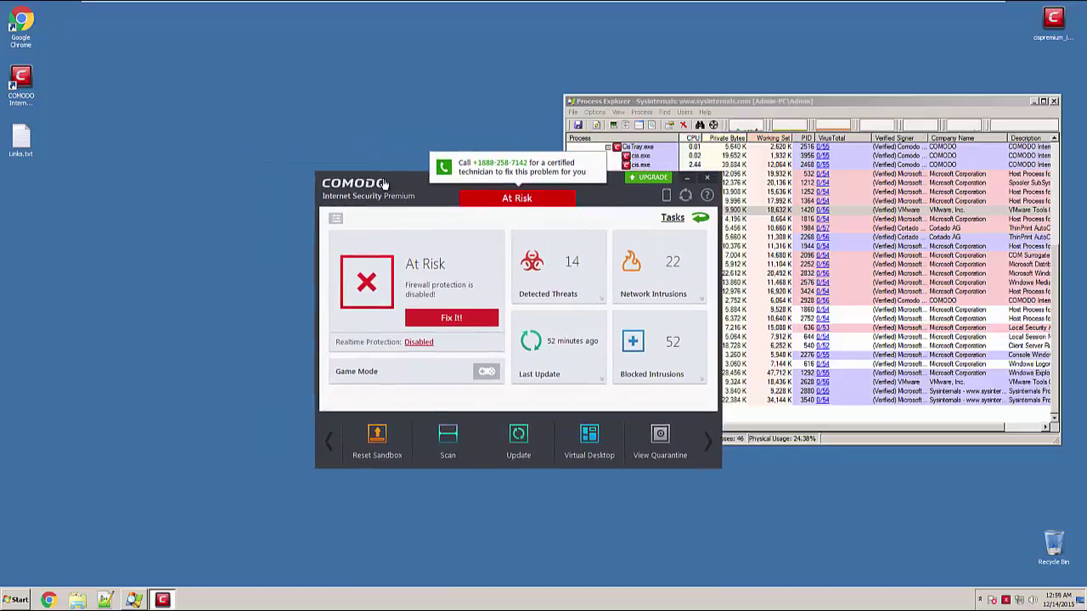
click(728, 441)
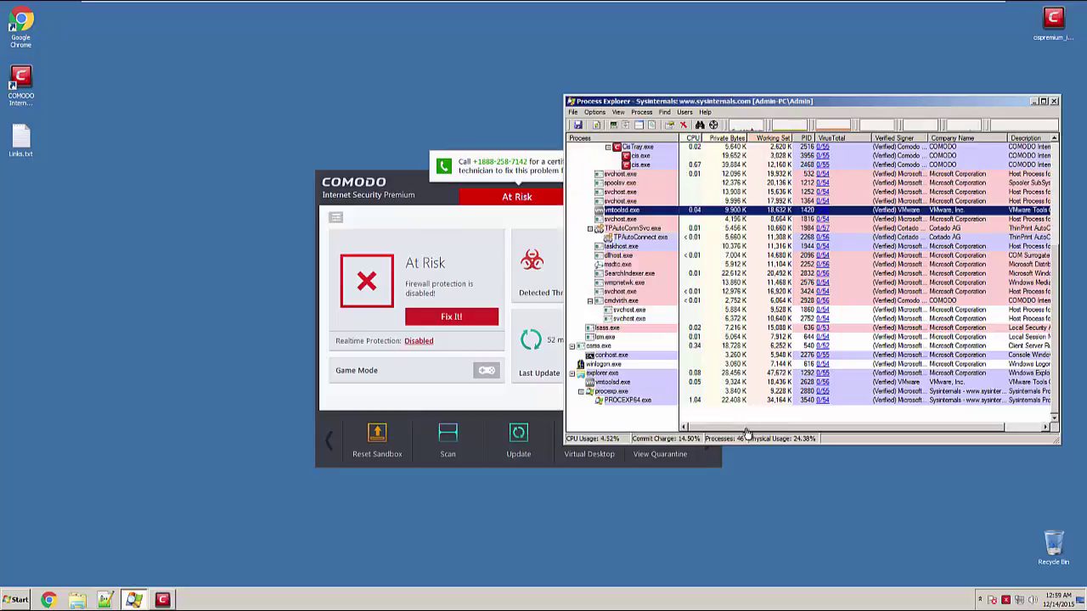
click(544, 436)
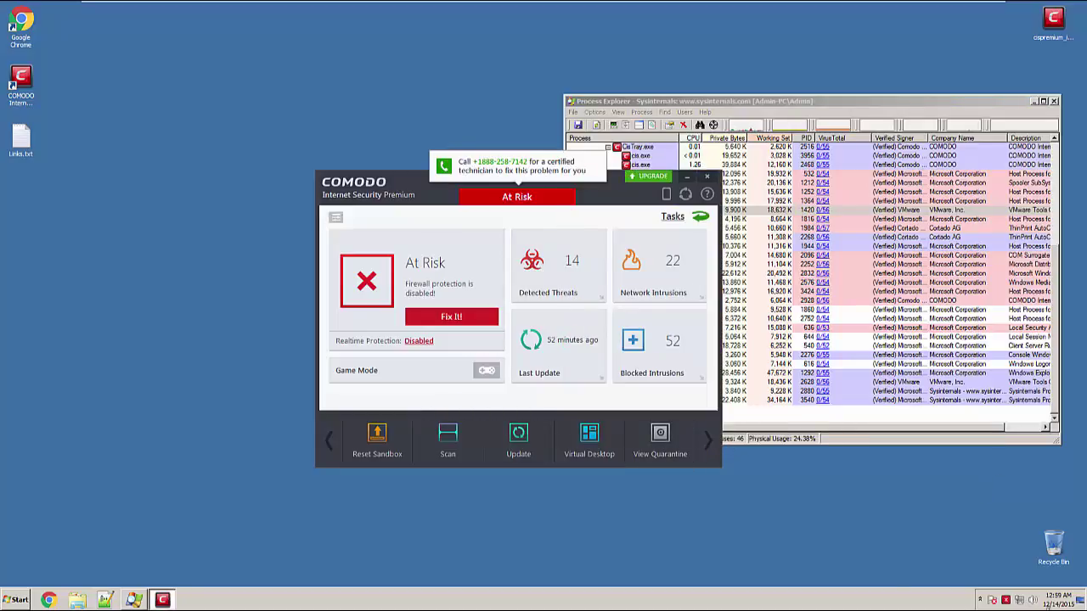
click(873, 415)
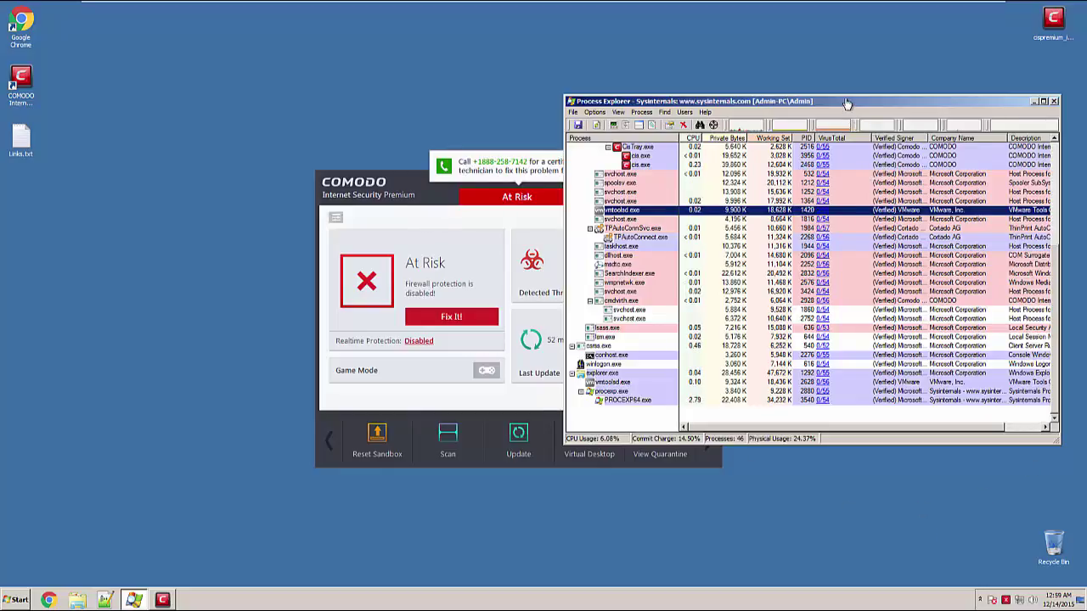
drag(846, 103, 816, 117)
drag(530, 389, 482, 346)
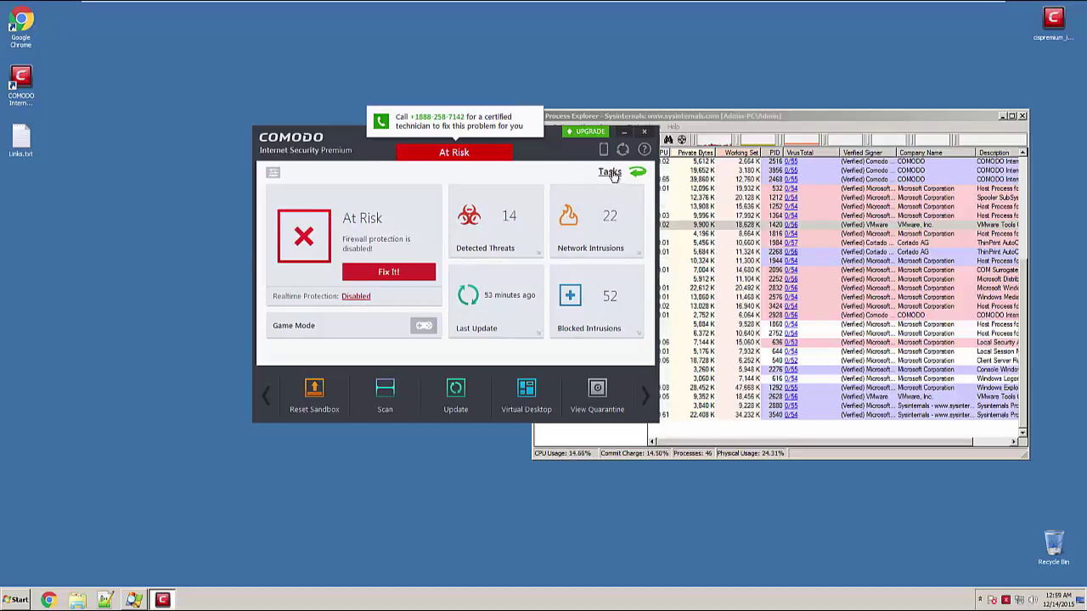
- Reset the COMODO sandbox by erasing all its changes, and return to the COMODO home view
click(606, 173)
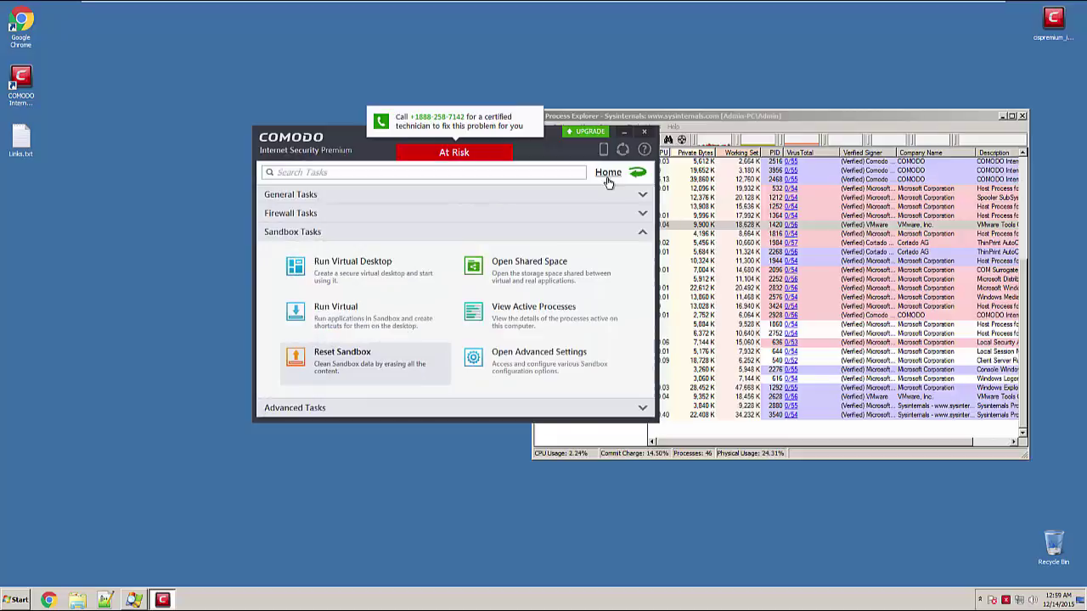
click(608, 173)
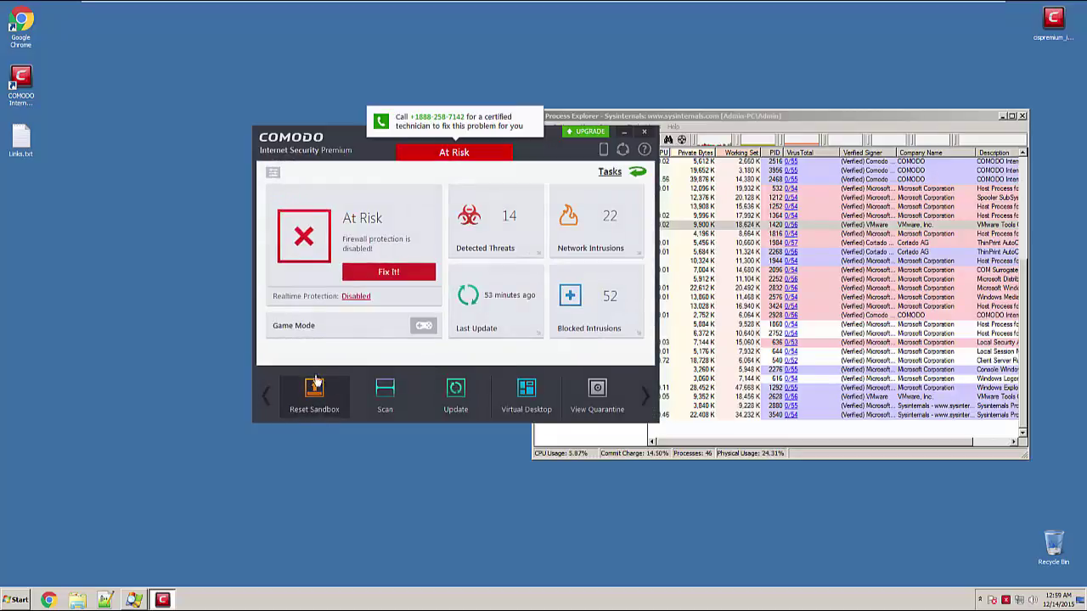
click(820, 440)
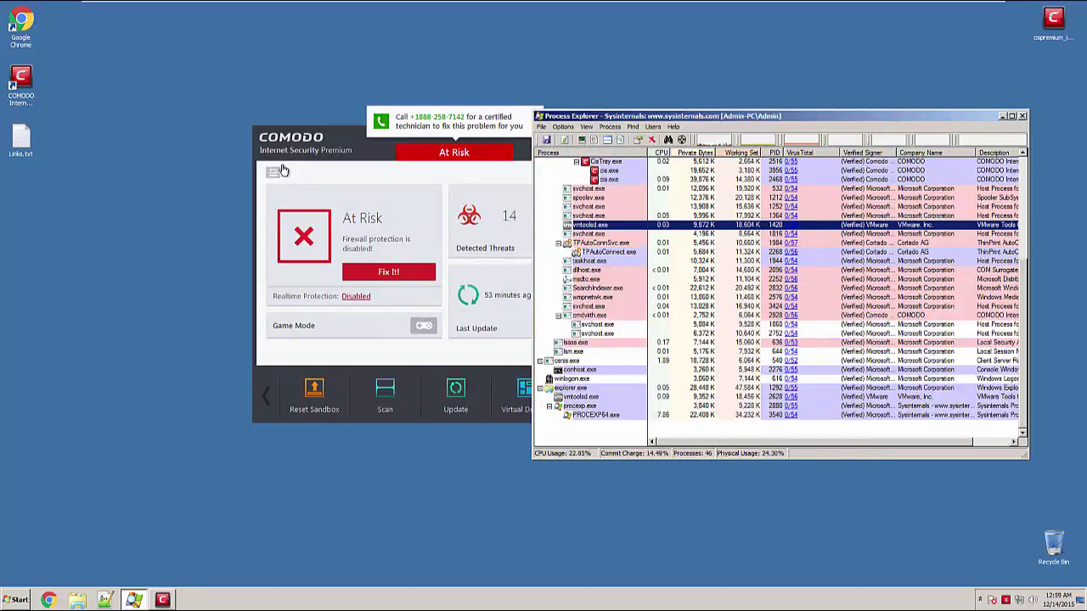
click(313, 149)
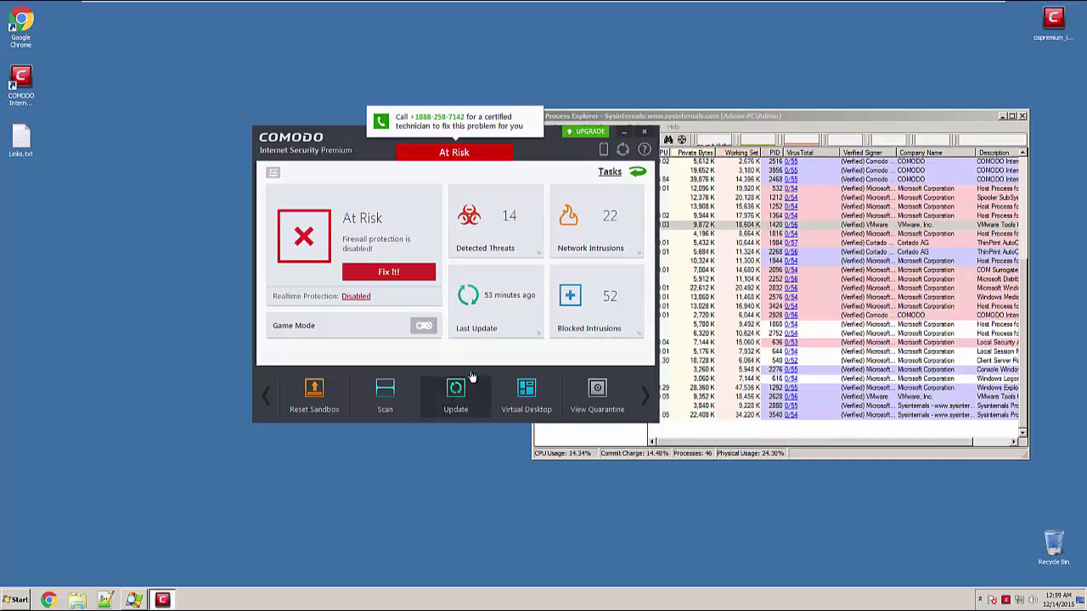
click(310, 397)
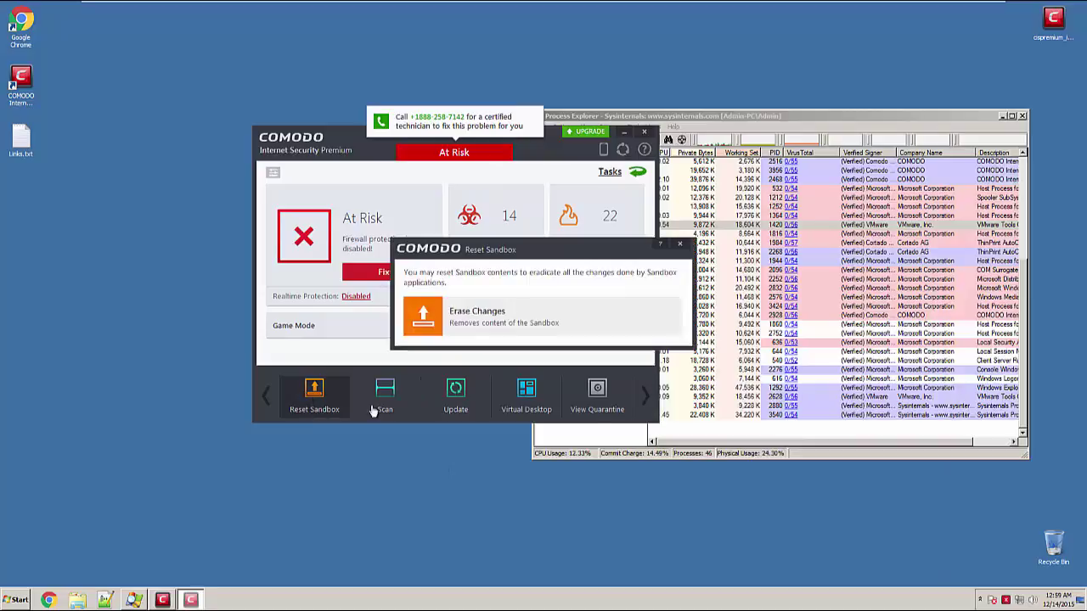
click(546, 338)
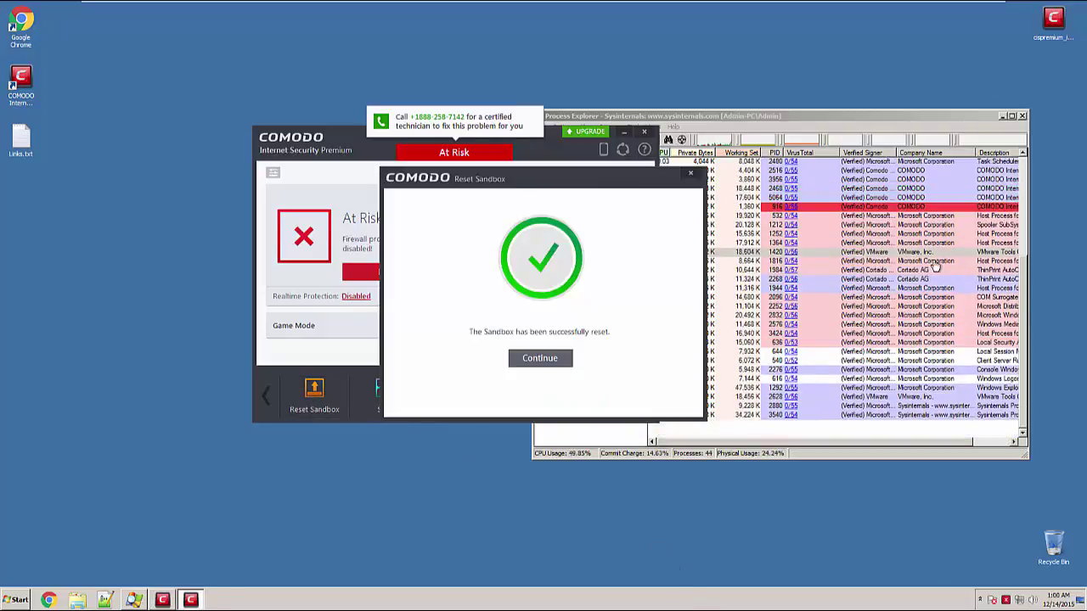
click(560, 358)
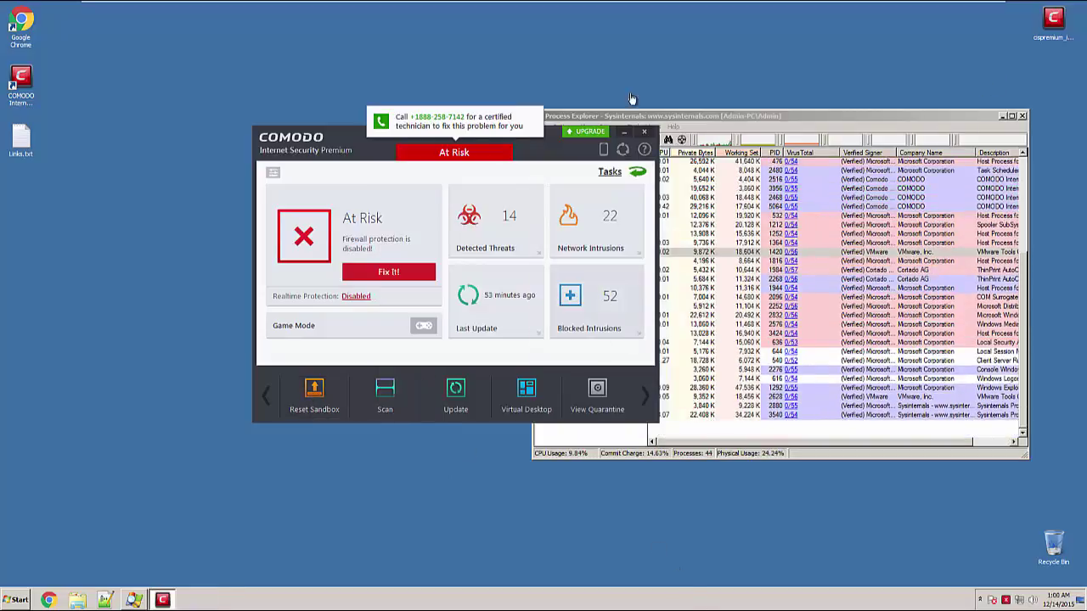
- Check the process tree in Process Explorer, and move the COMODO window lower on the desktop
click(859, 125)
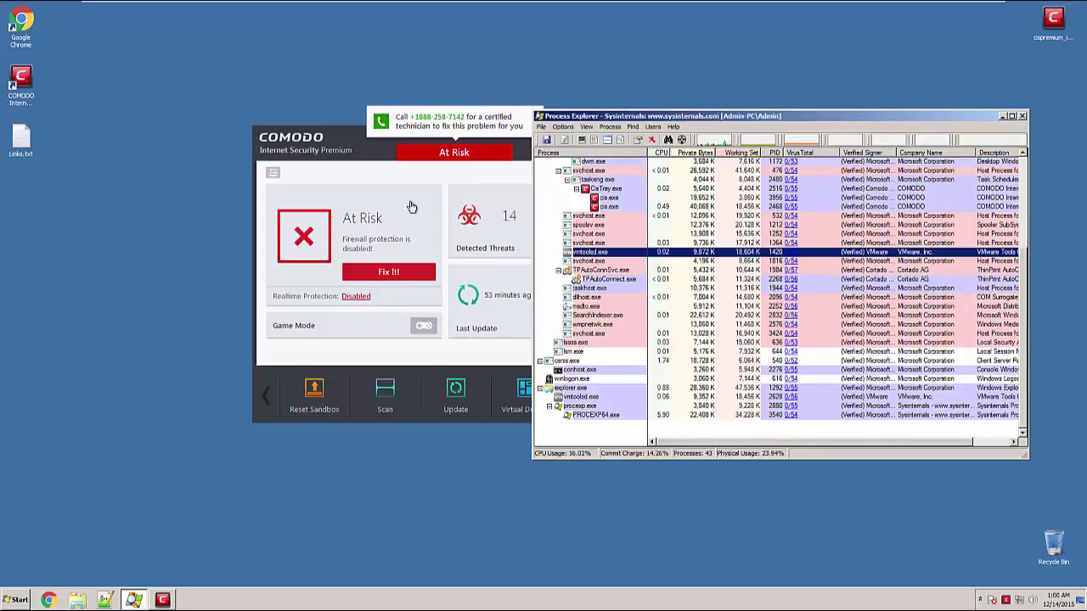
click(351, 151)
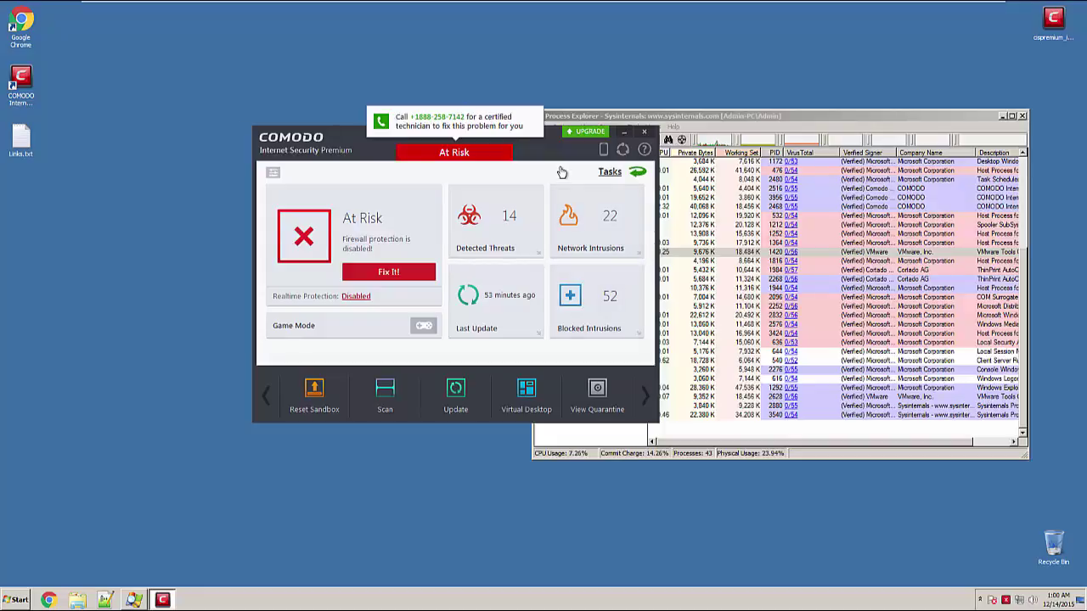
drag(549, 141, 520, 196)
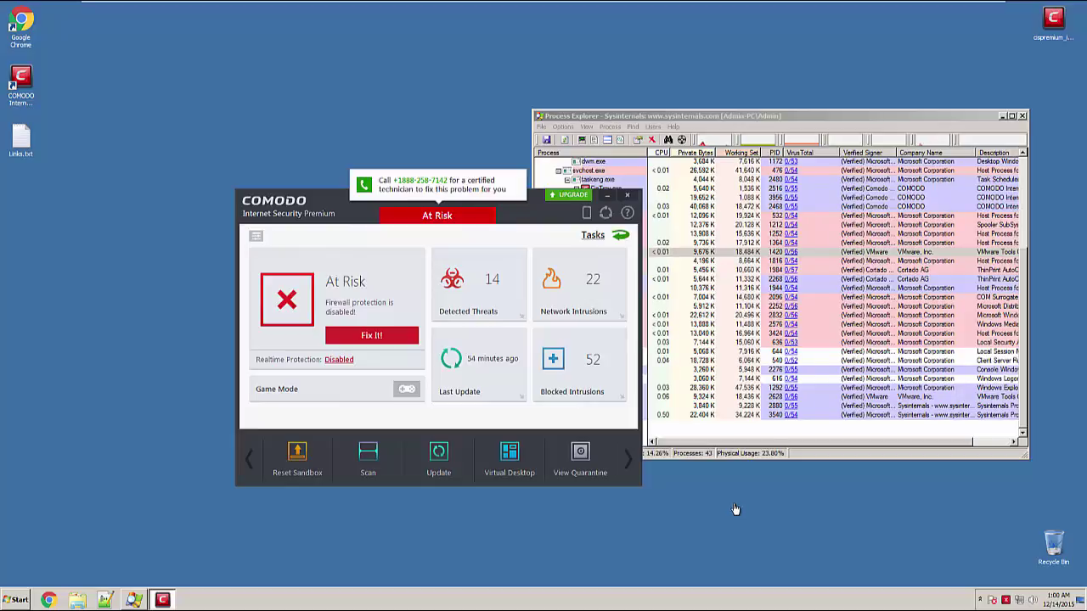
- Check the file properties of the COMODO installer on the desktop, and move the installer to the Recycle Bin
right_click(1043, 38)
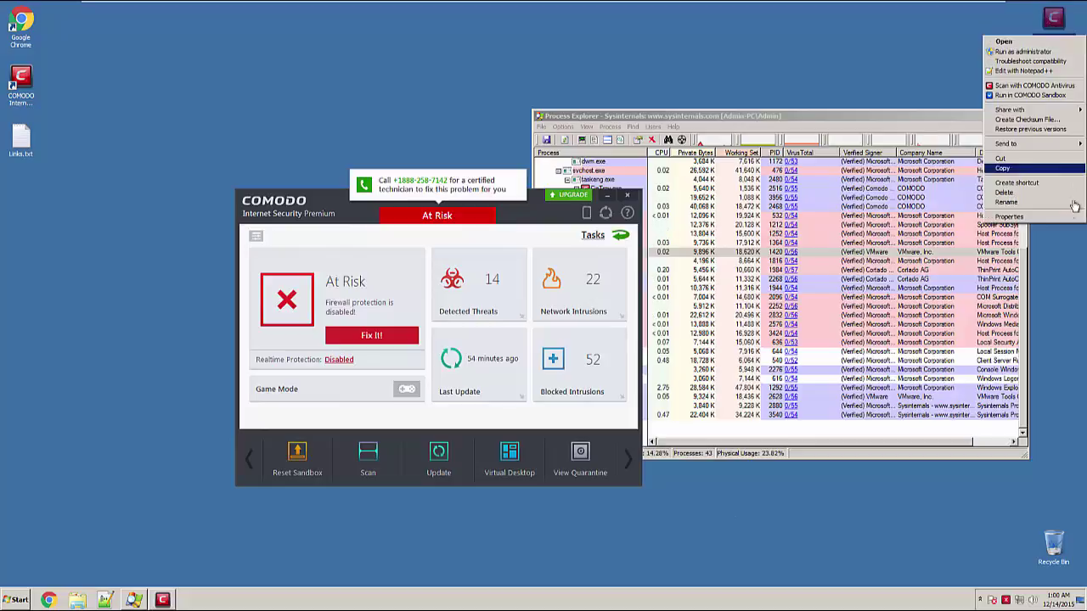
click(1053, 219)
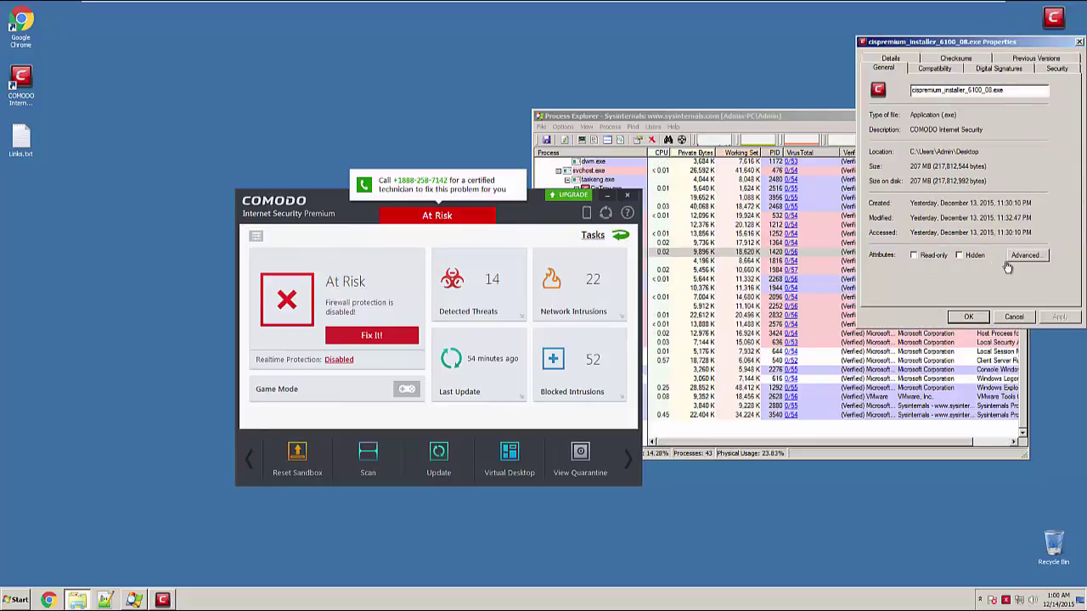
click(1016, 317)
drag(1041, 26, 1054, 549)
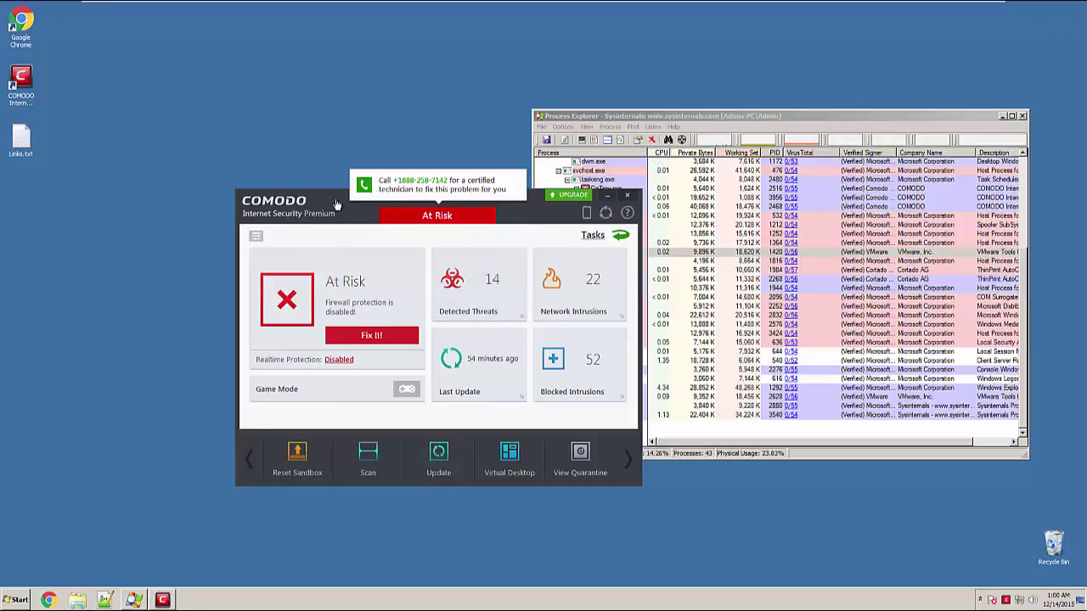
- Review COMODO's advanced User Interface settings and the General Tasks list, and return to the home view
drag(348, 206, 229, 148)
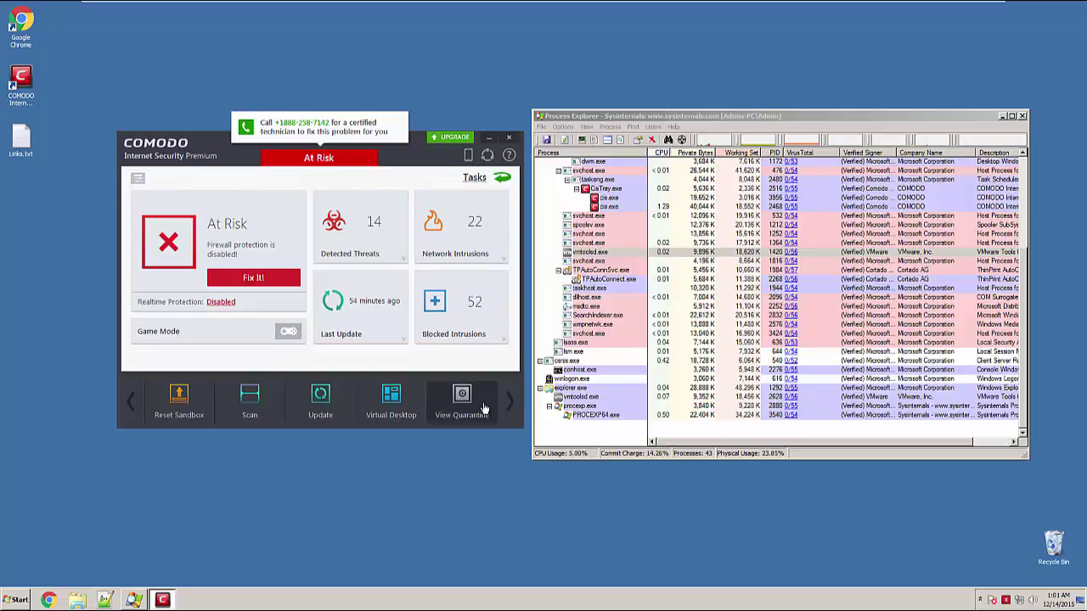
click(477, 181)
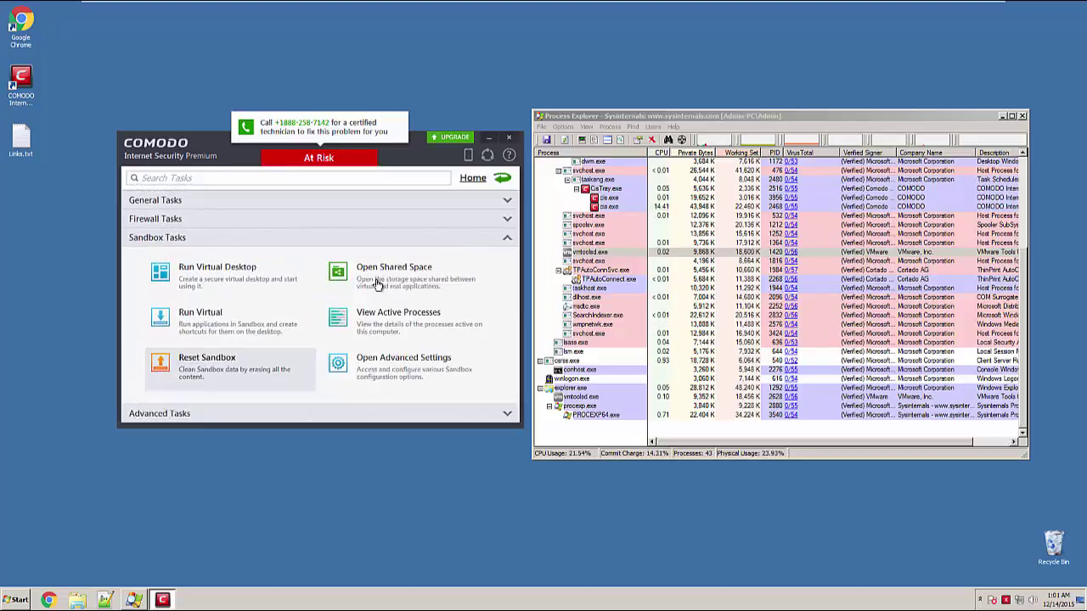
click(342, 416)
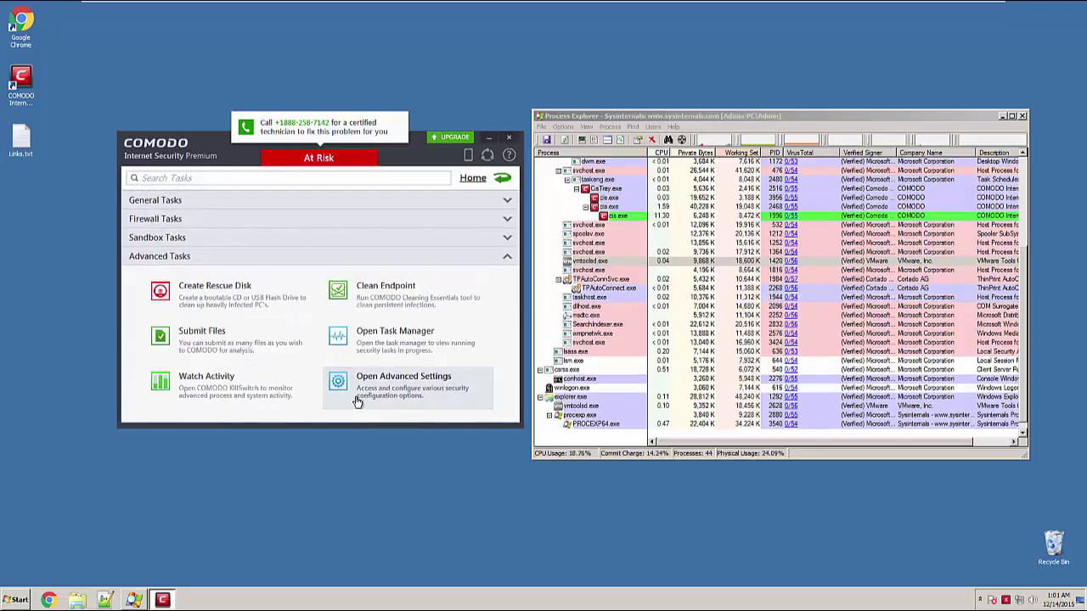
click(356, 401)
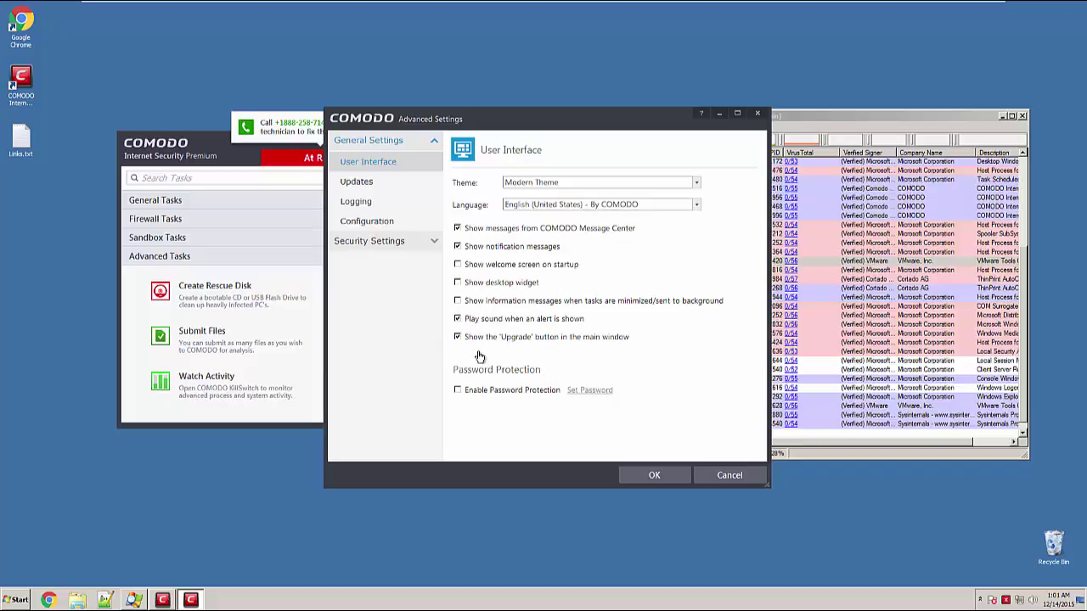
click(652, 473)
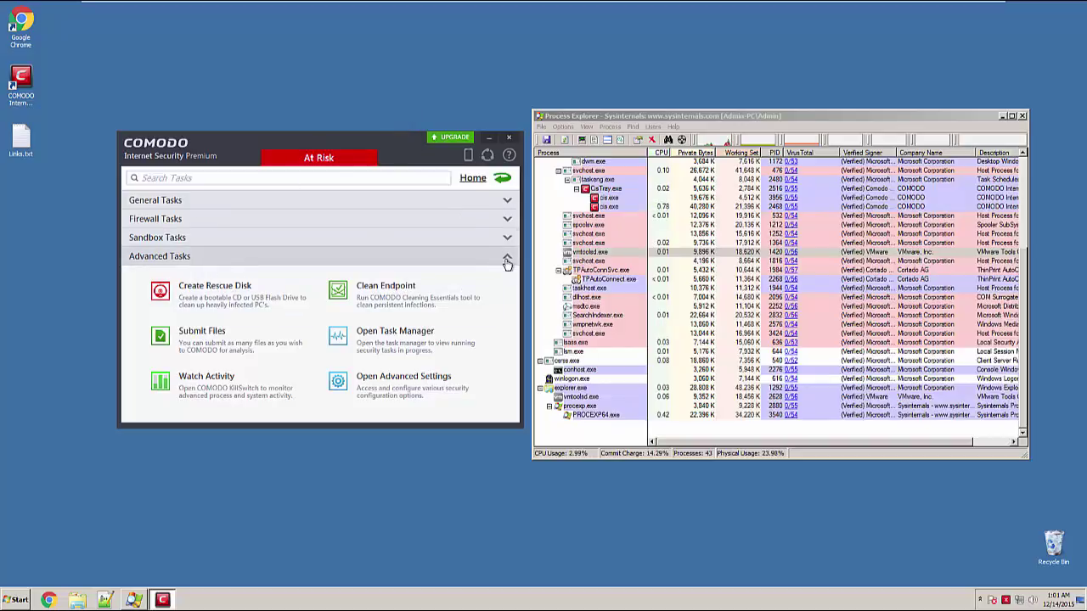
click(506, 200)
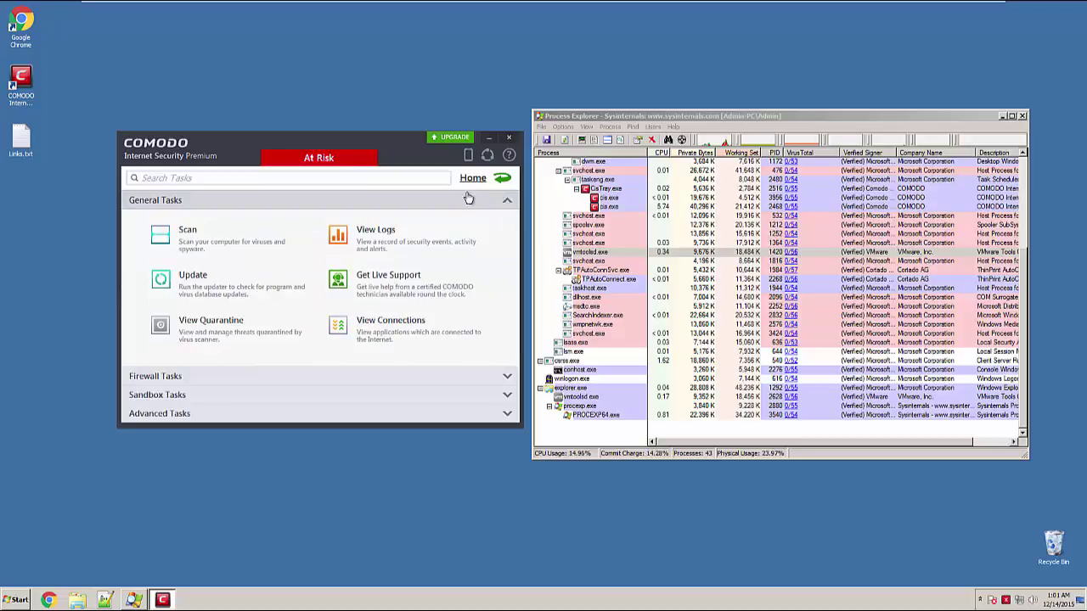
click(472, 185)
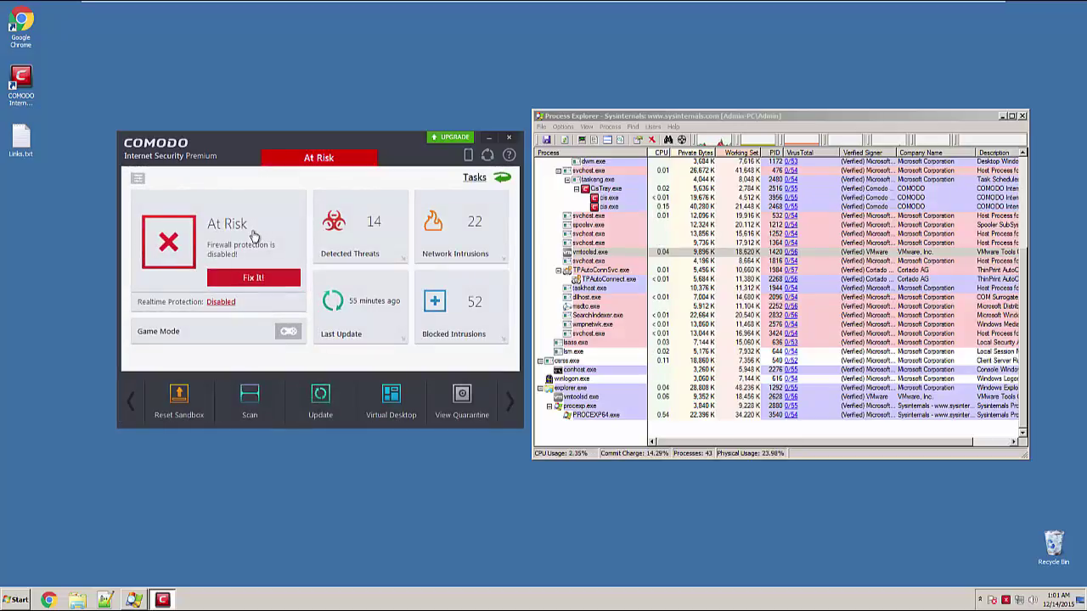
- Reposition the COMODO window beside the Process Explorer window so that the two do not overlap
drag(381, 150, 487, 168)
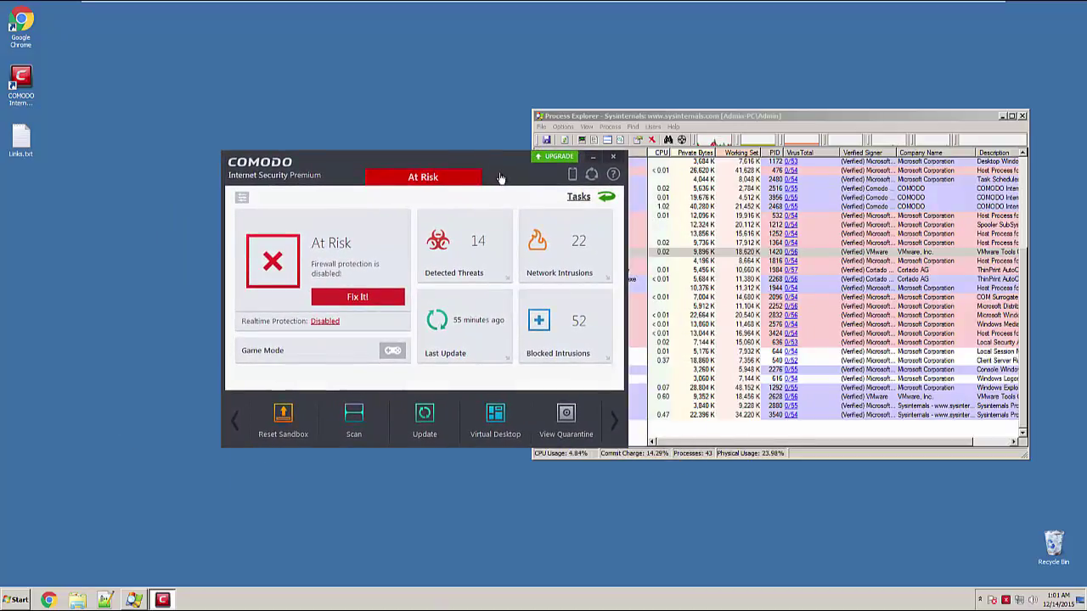
drag(510, 170, 464, 175)
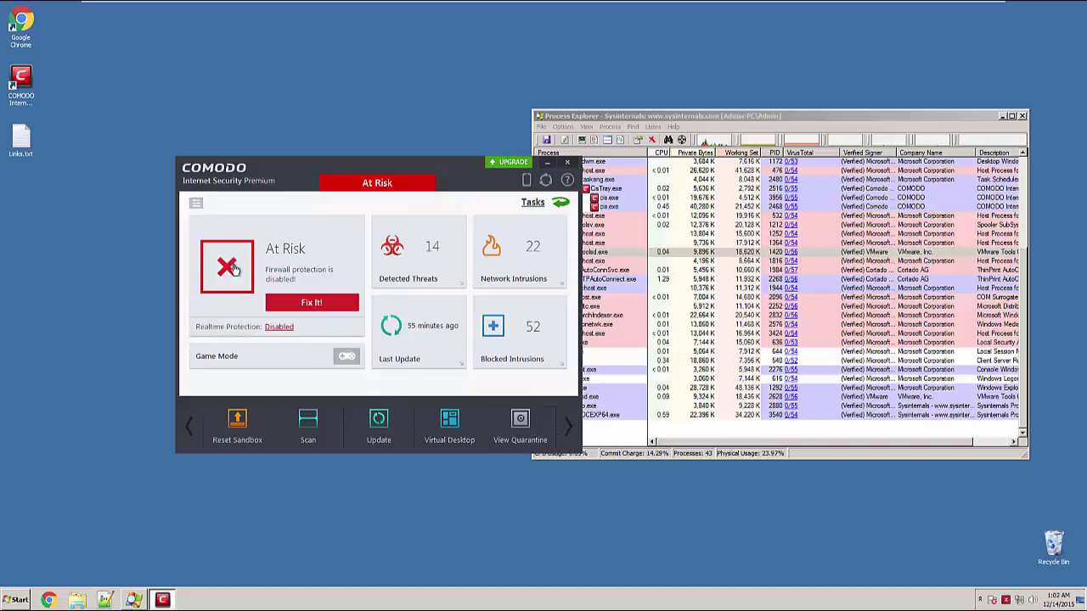
drag(263, 164, 210, 163)
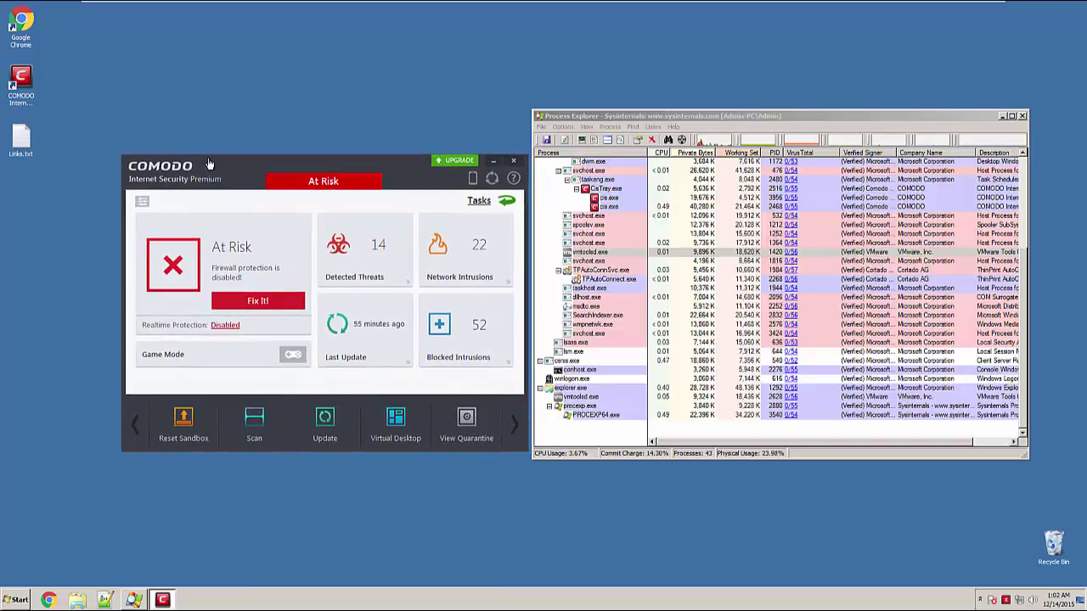